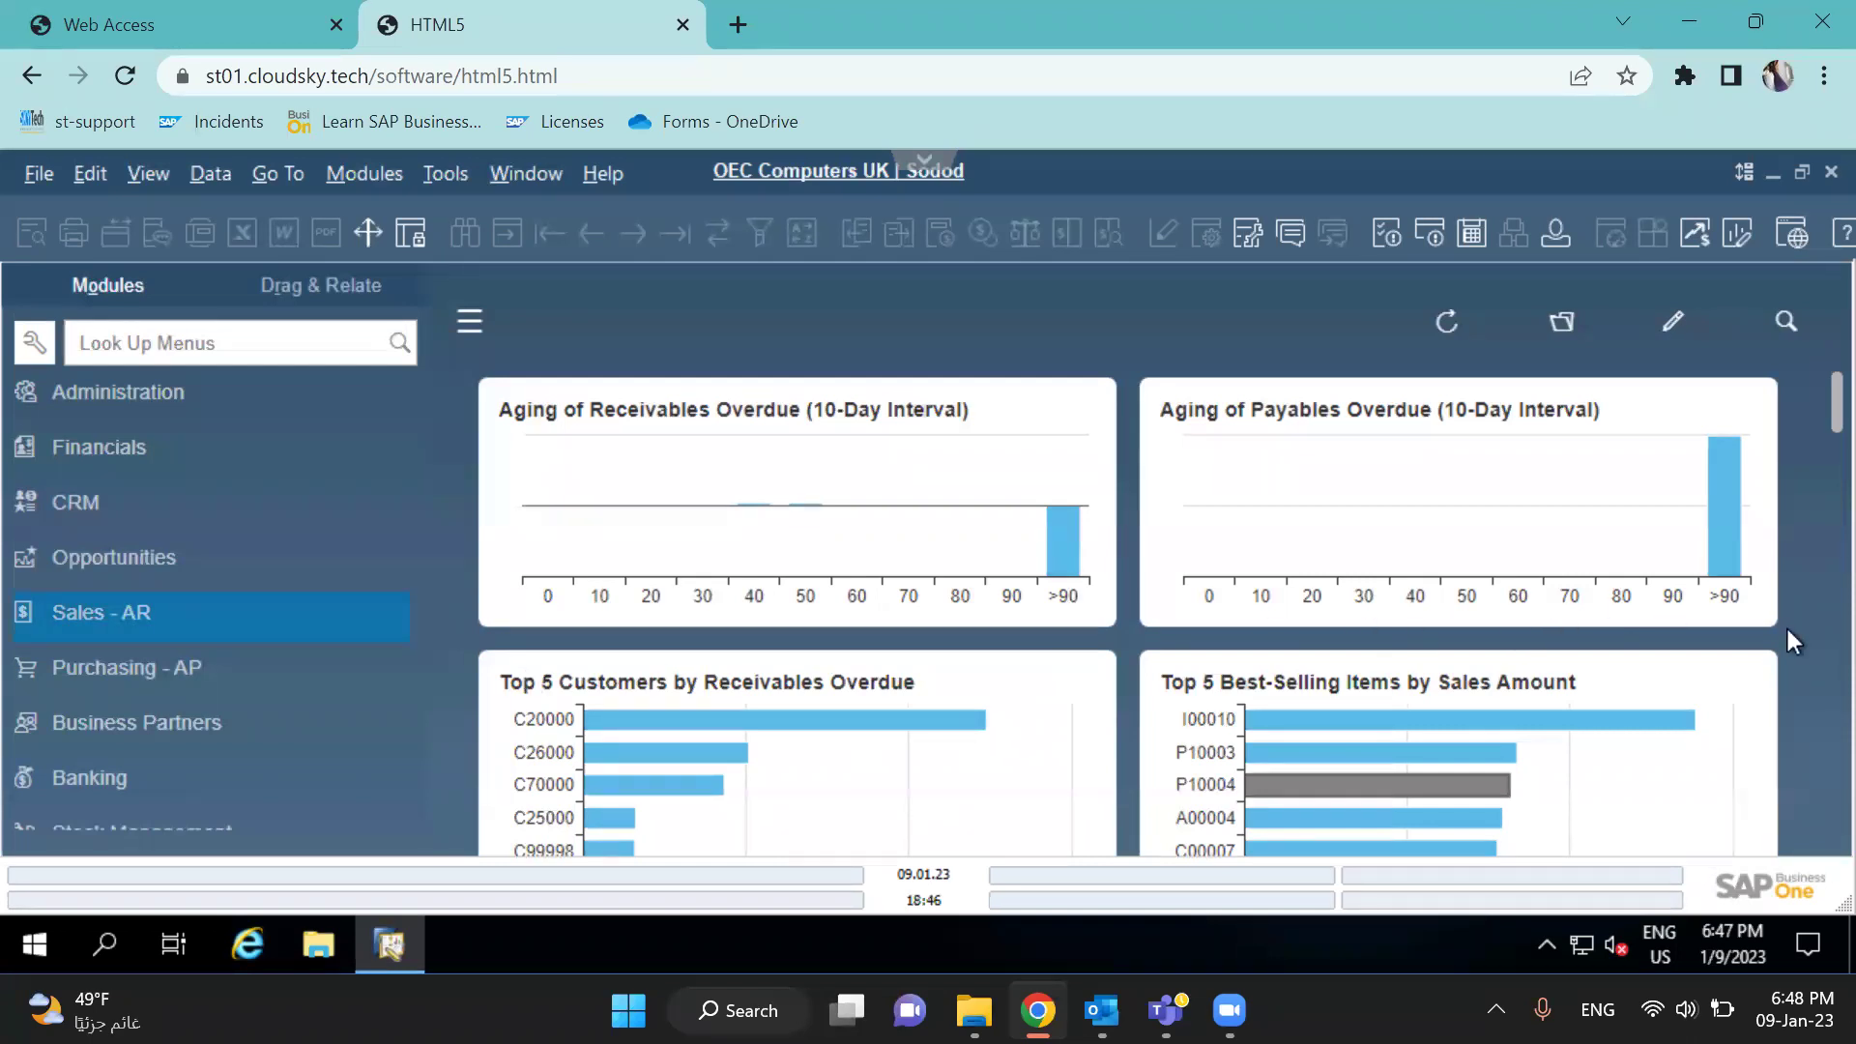
Open a new Purchase Request from the Purchasing Process diagram
{"action": "scroll", "coordinate": [1786, 630], "scroll_direction": "down", "scroll_amount": 10}
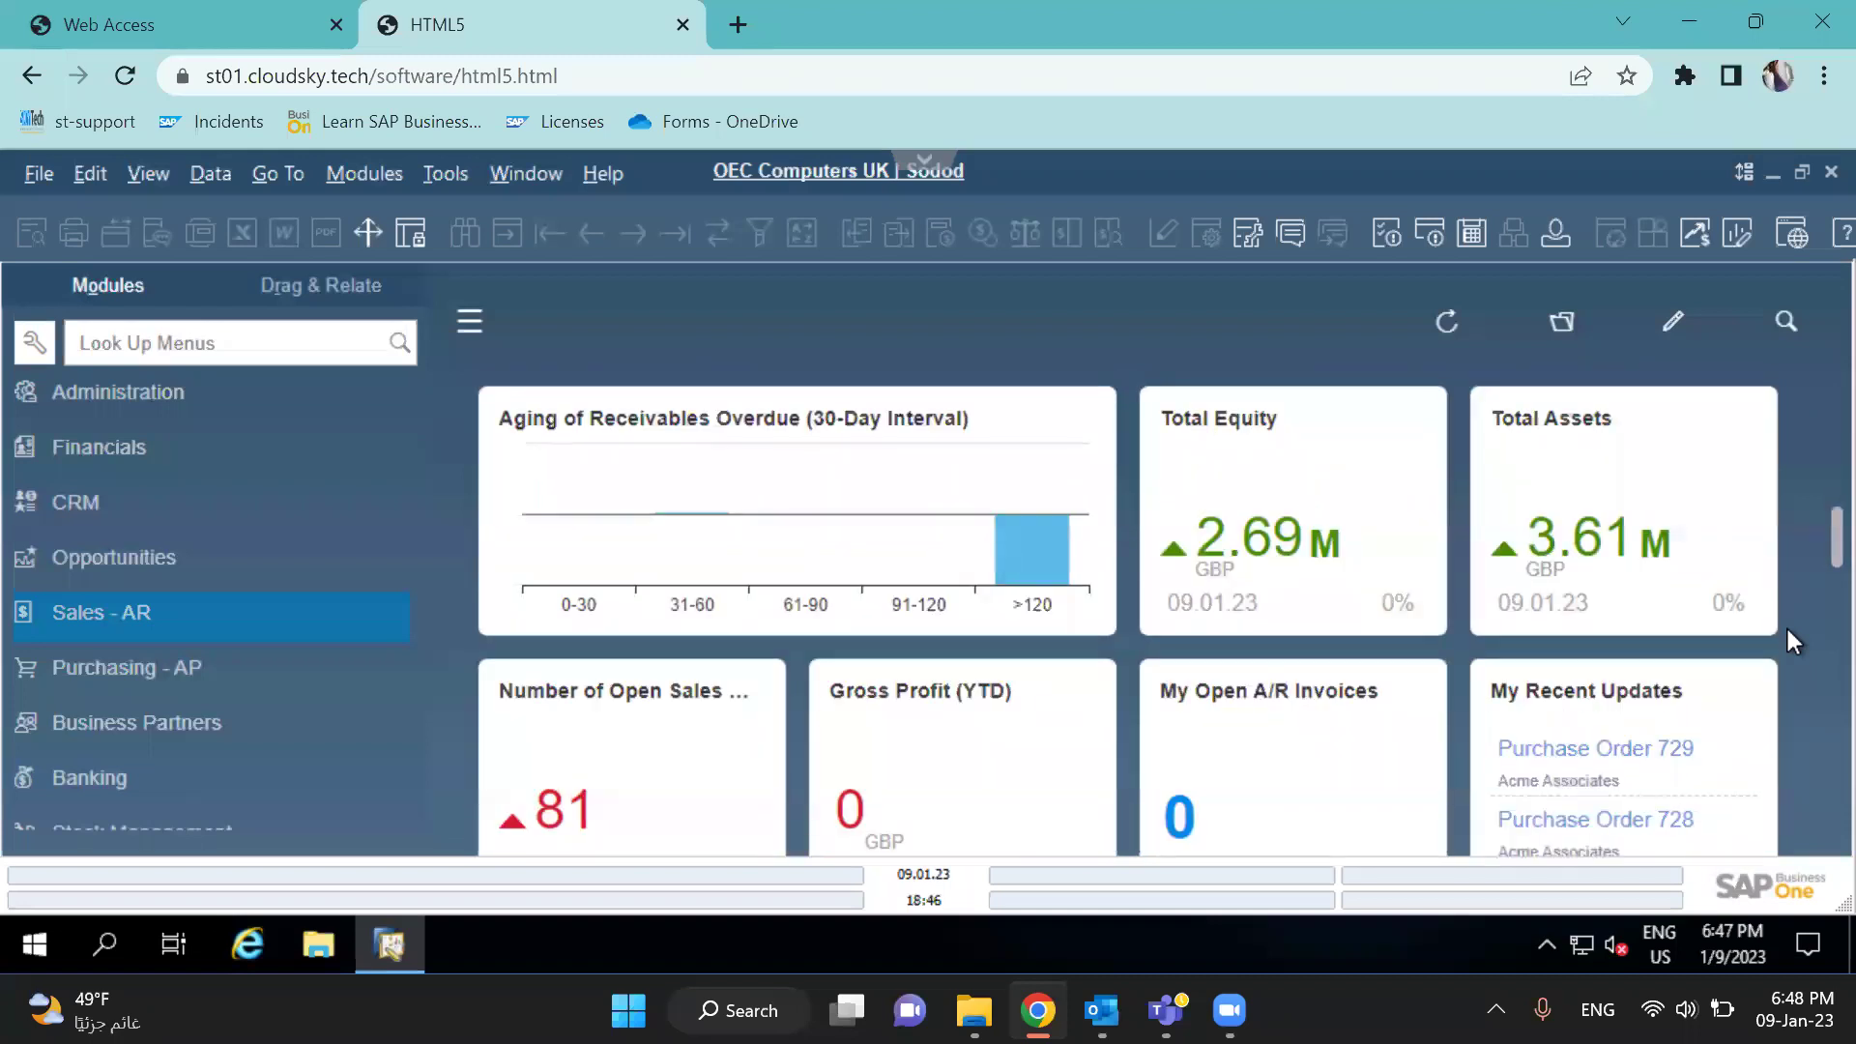
{"action": "scroll", "coordinate": [1786, 631], "scroll_direction": "down", "scroll_amount": 8}
{"action": "scroll", "coordinate": [1786, 630], "scroll_direction": "down", "scroll_amount": 3}
{"action": "scroll", "coordinate": [1786, 630], "scroll_direction": "up", "scroll_amount": 3}
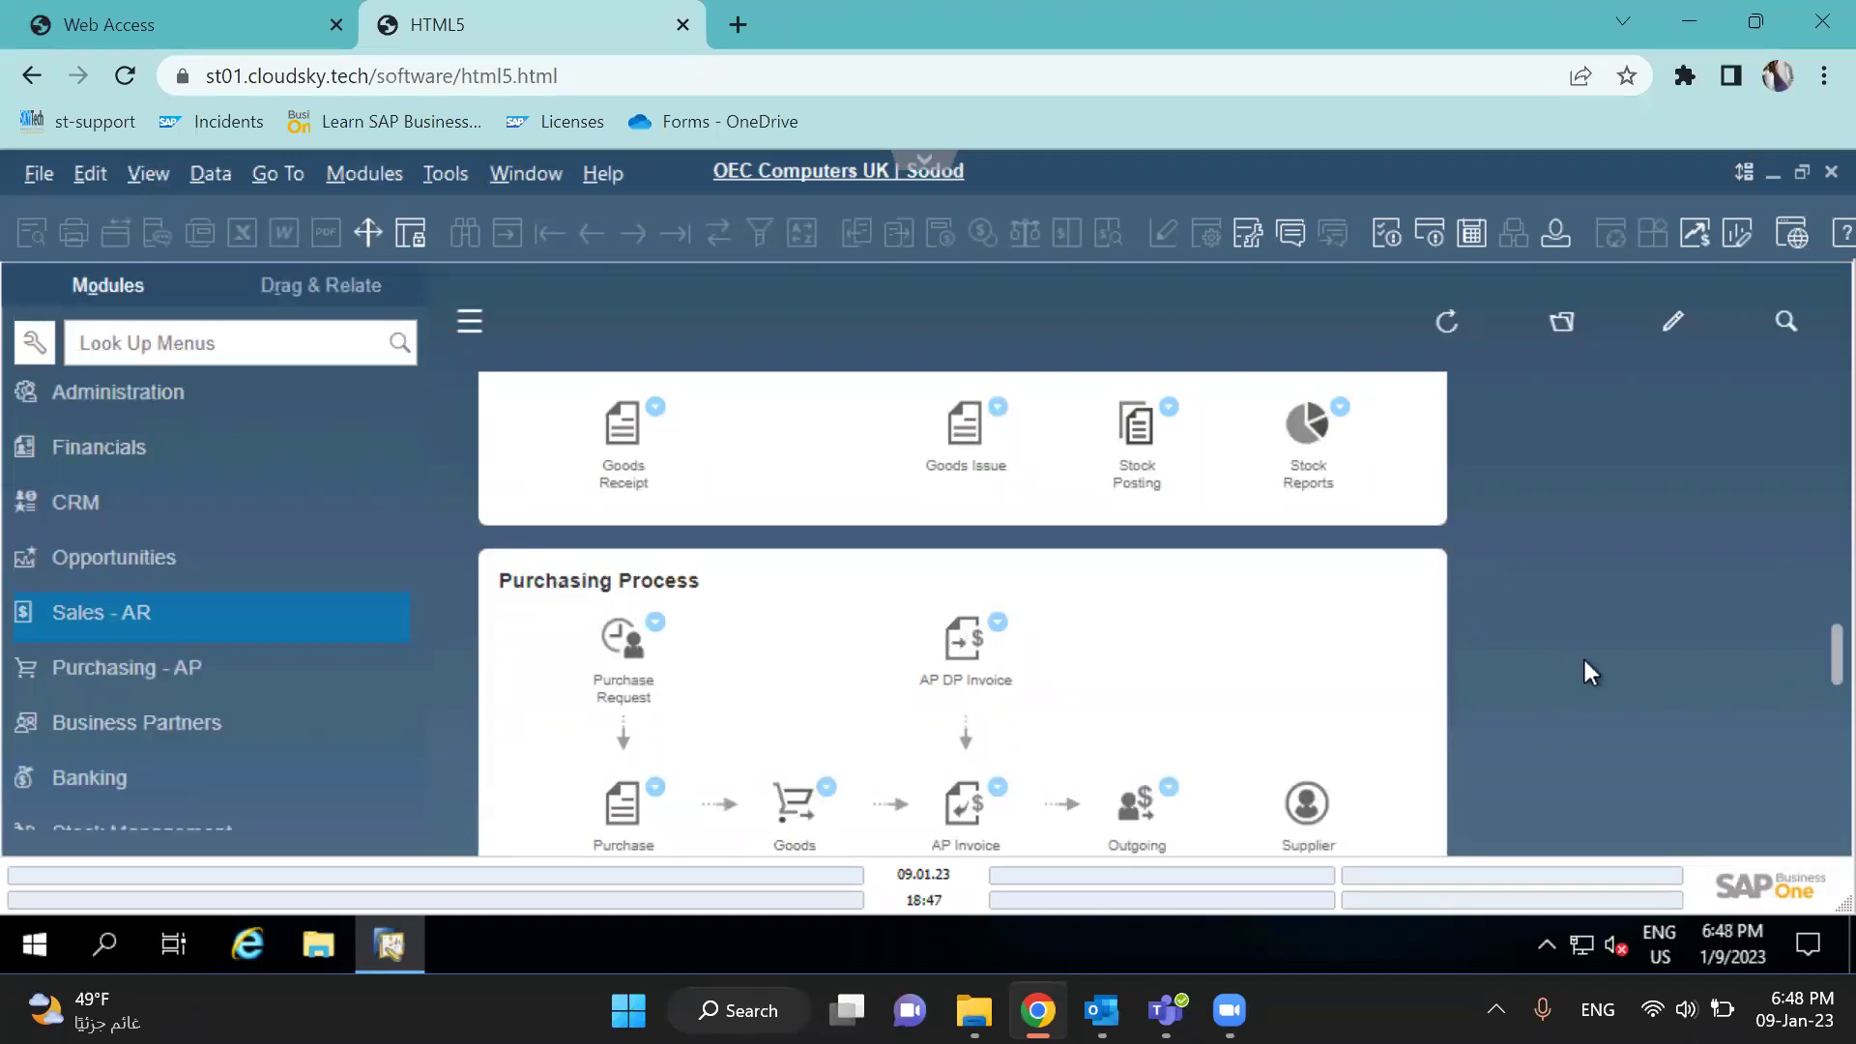
{"action": "scroll", "coordinate": [1601, 674], "scroll_direction": "down", "scroll_amount": 2}
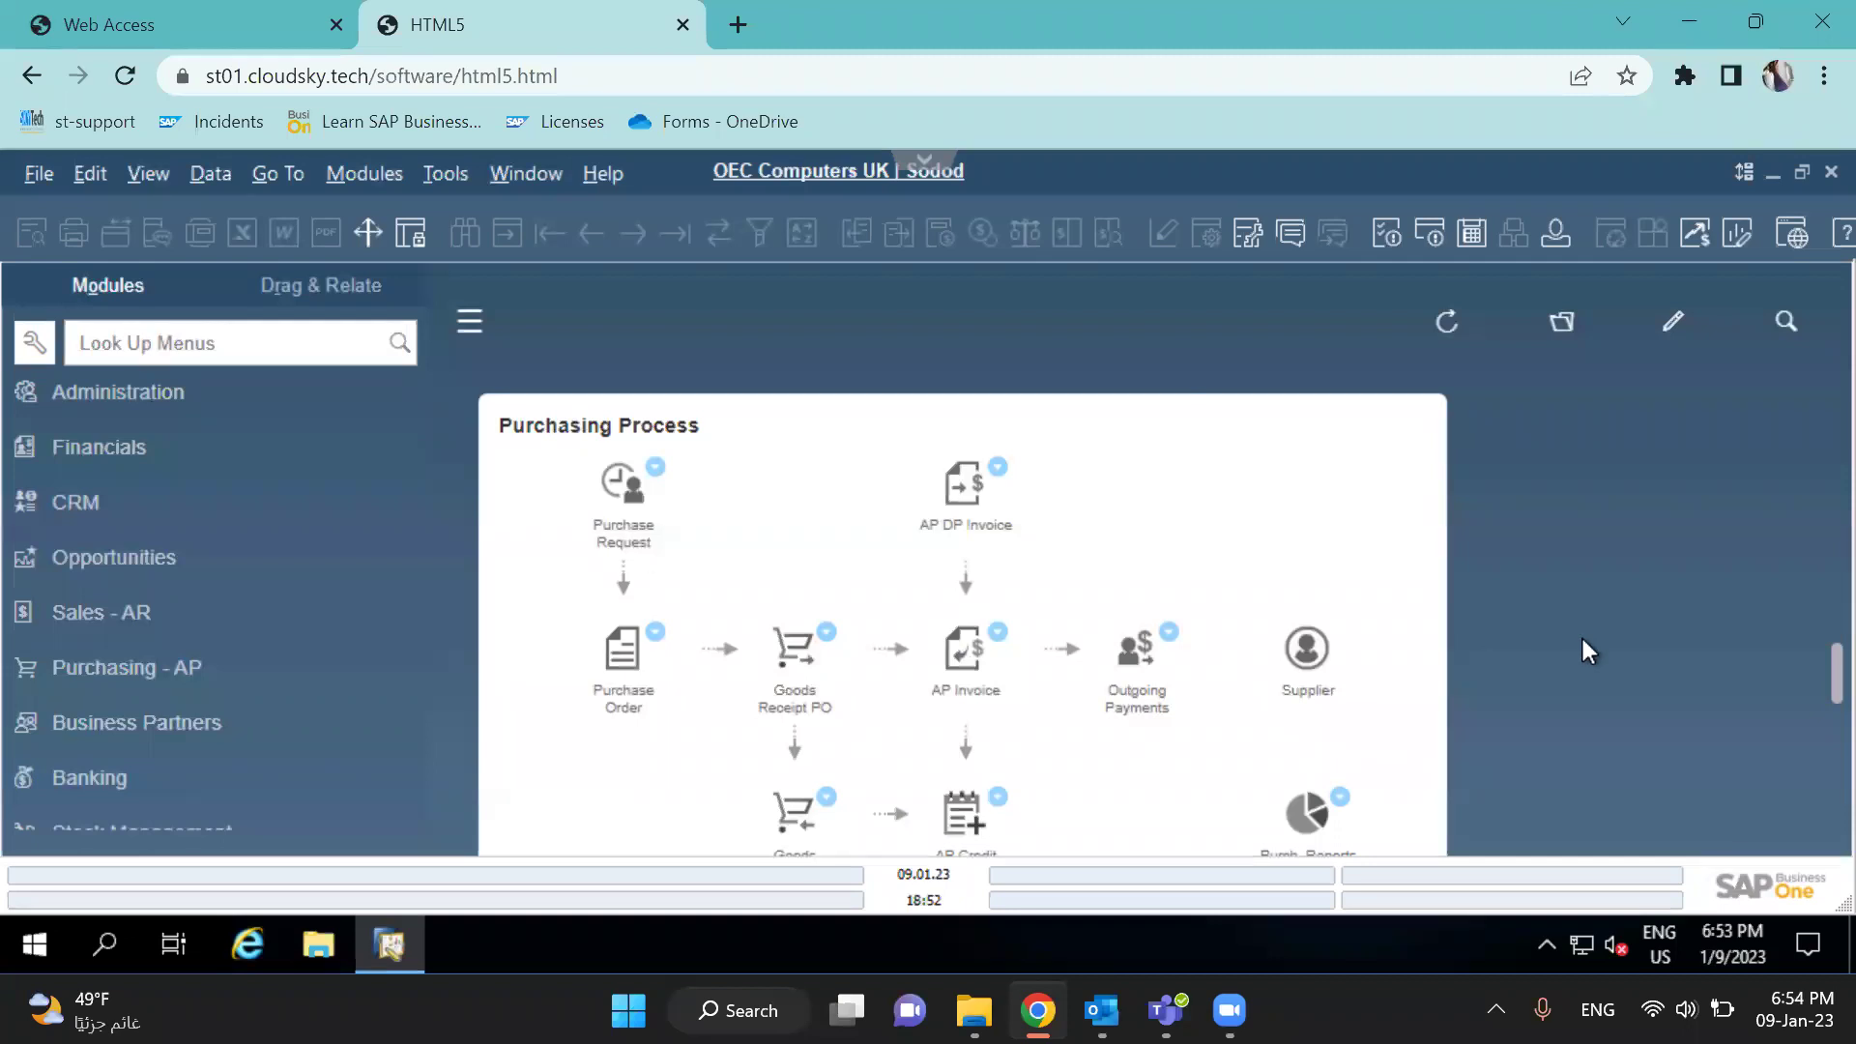
{"action": "left_click", "coordinate": [636, 507]}
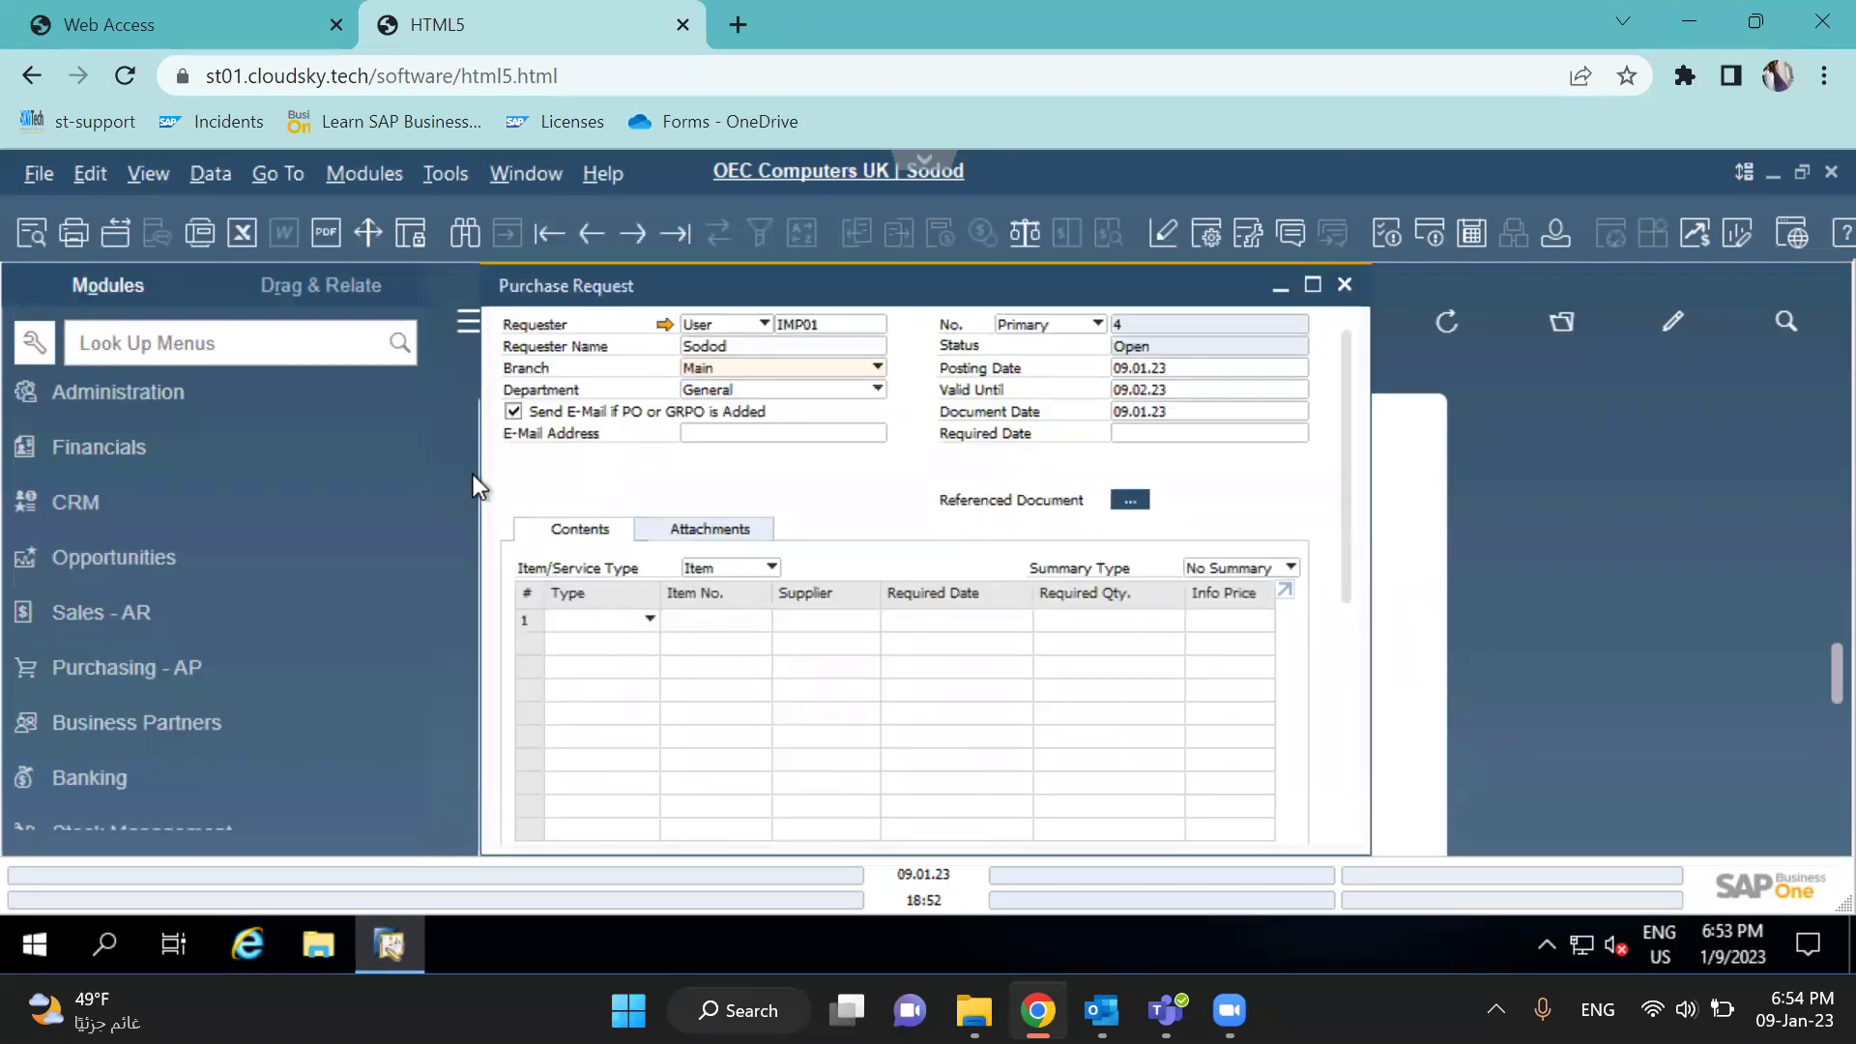
Widen the Purchase Request window on both sides and shift it slightly over the workspace
{"action": "left_click_drag", "start_coordinate": [488, 473], "coordinate": [311, 473]}
{"action": "left_click_drag", "start_coordinate": [1369, 542], "coordinate": [1536, 542]}
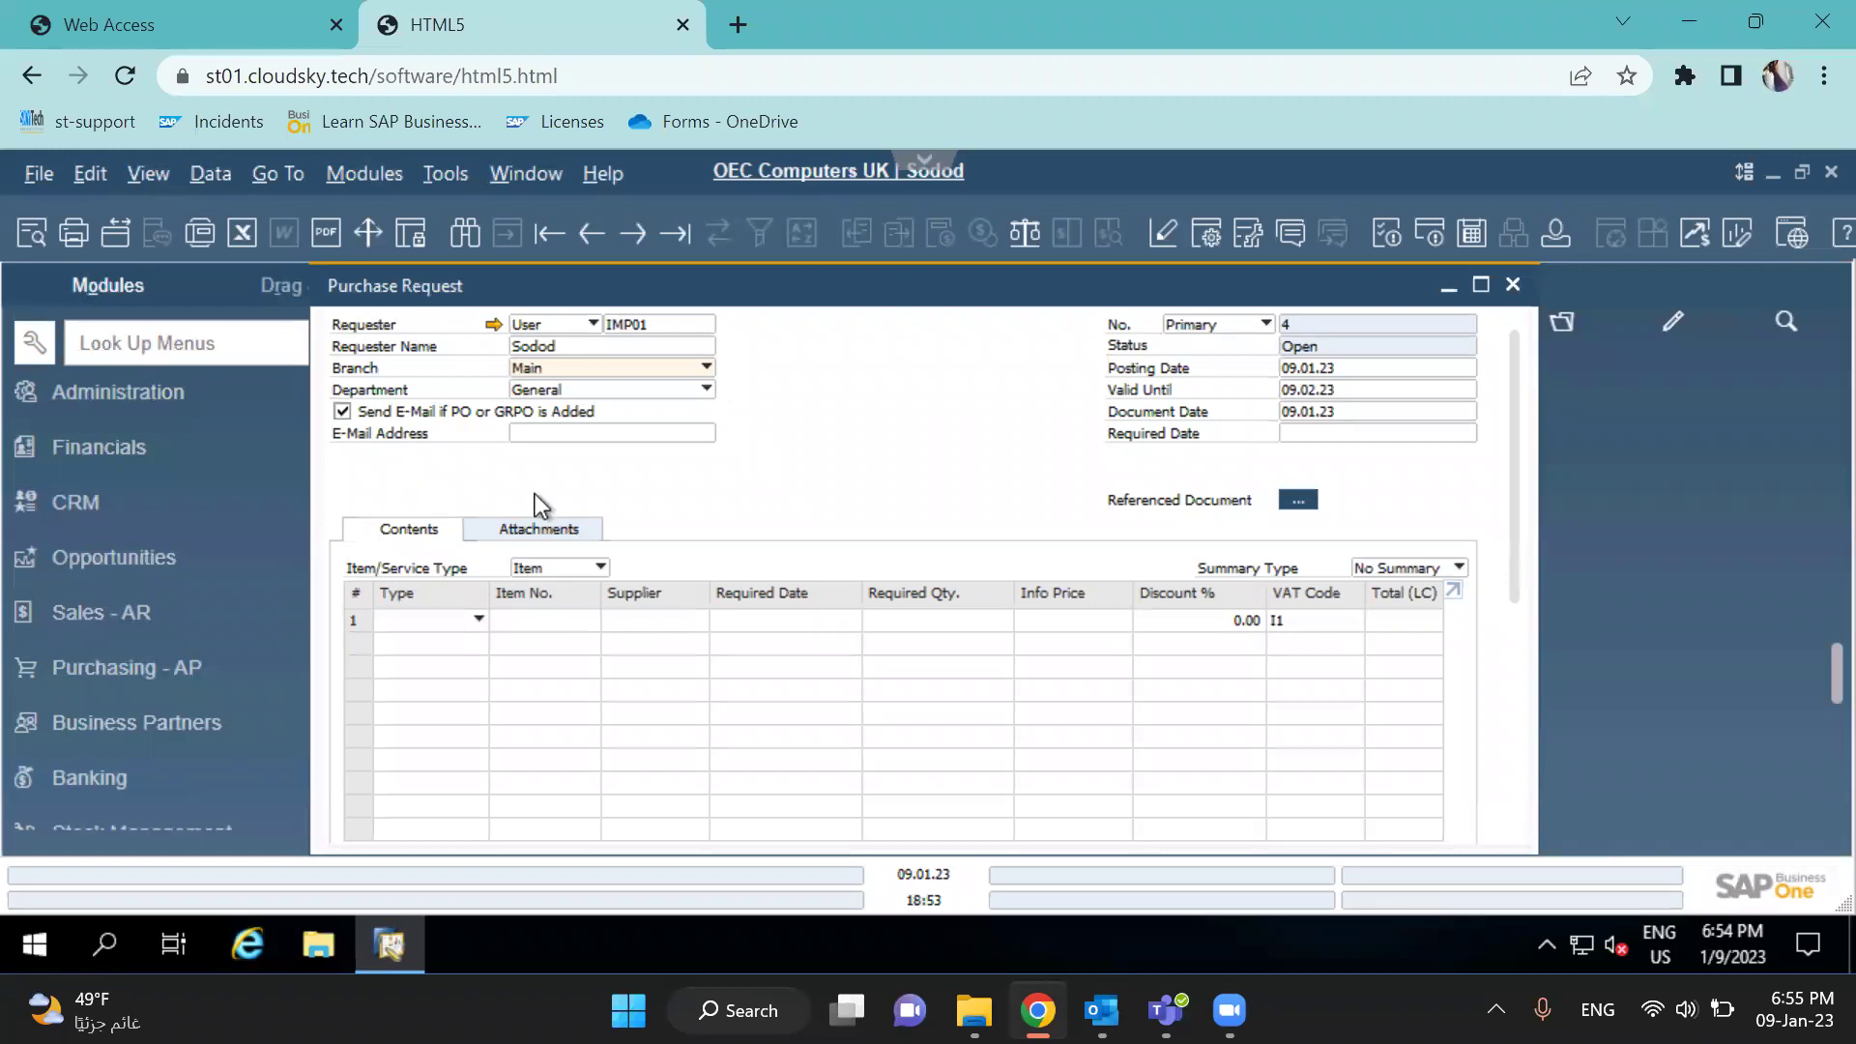
{"action": "left_click_drag", "start_coordinate": [753, 301], "coordinate": [694, 305]}
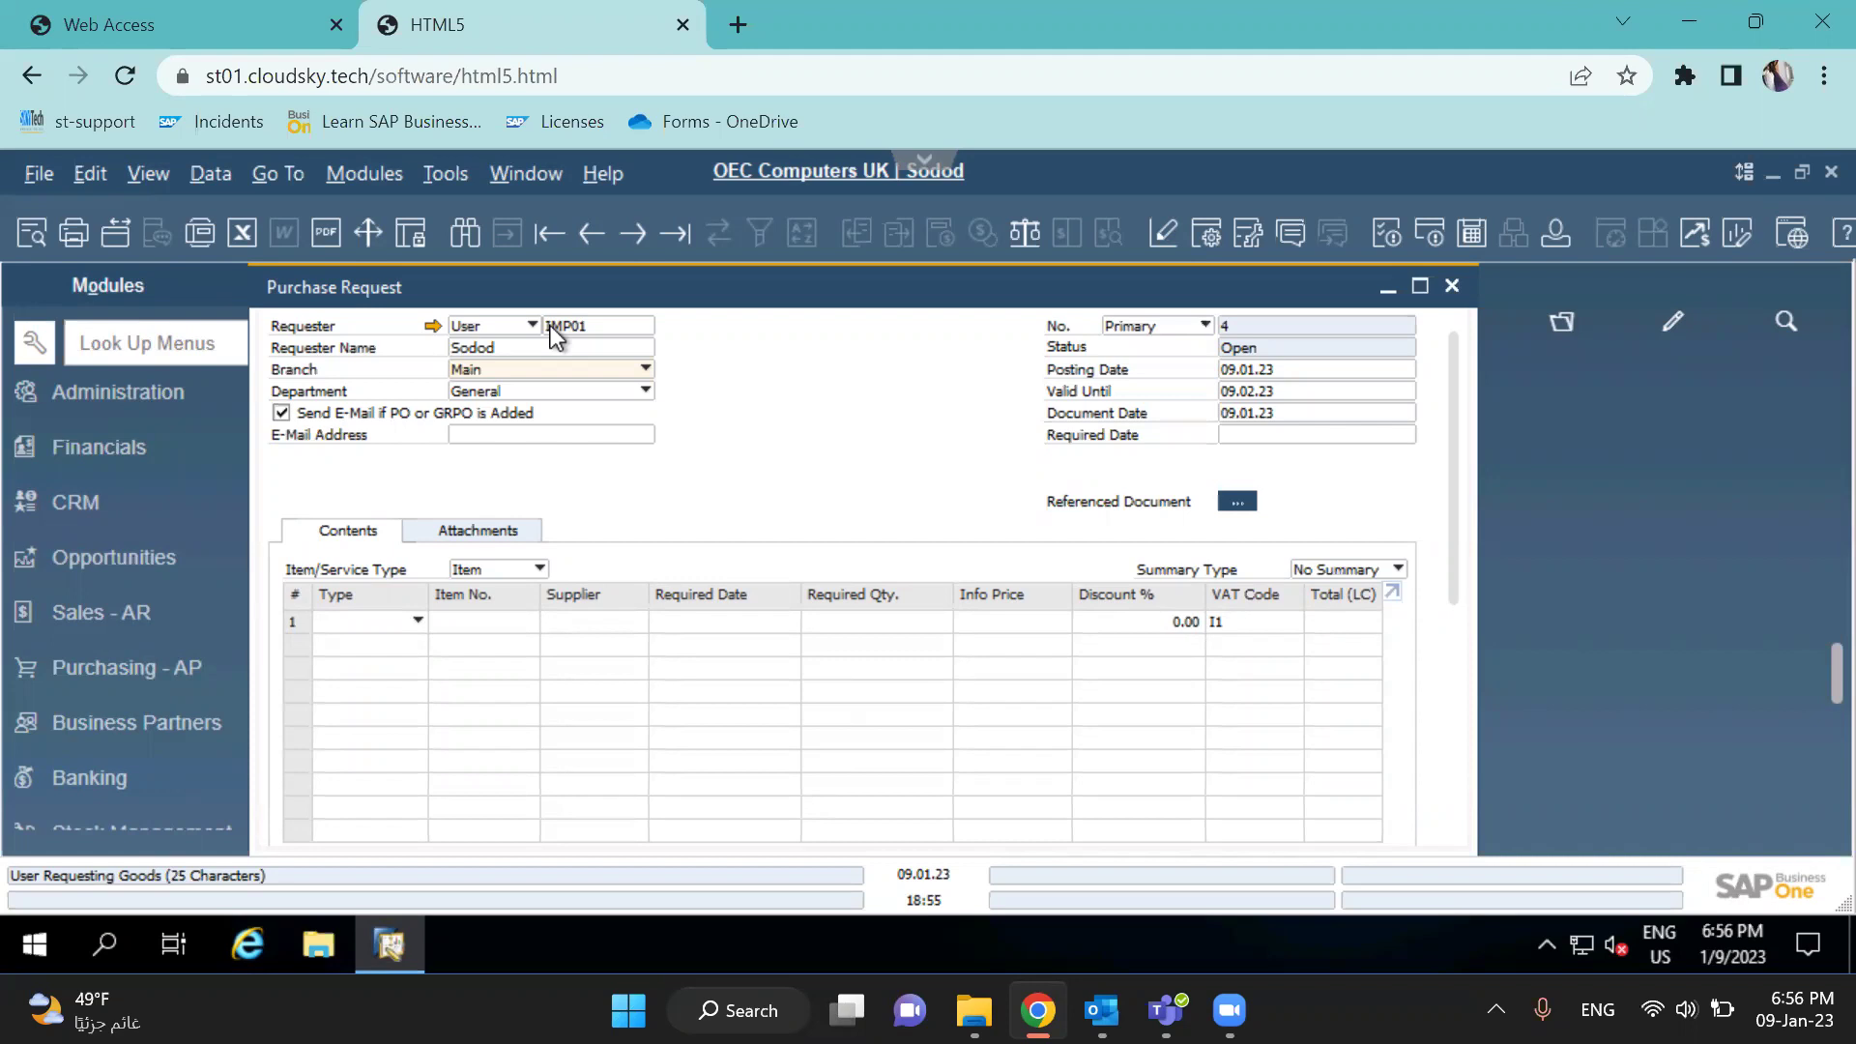
Disable e-mail sending when a PO or GRPO is added; set the table to show Item Description and hide Type and Supplier
{"action": "left_click", "coordinate": [359, 418]}
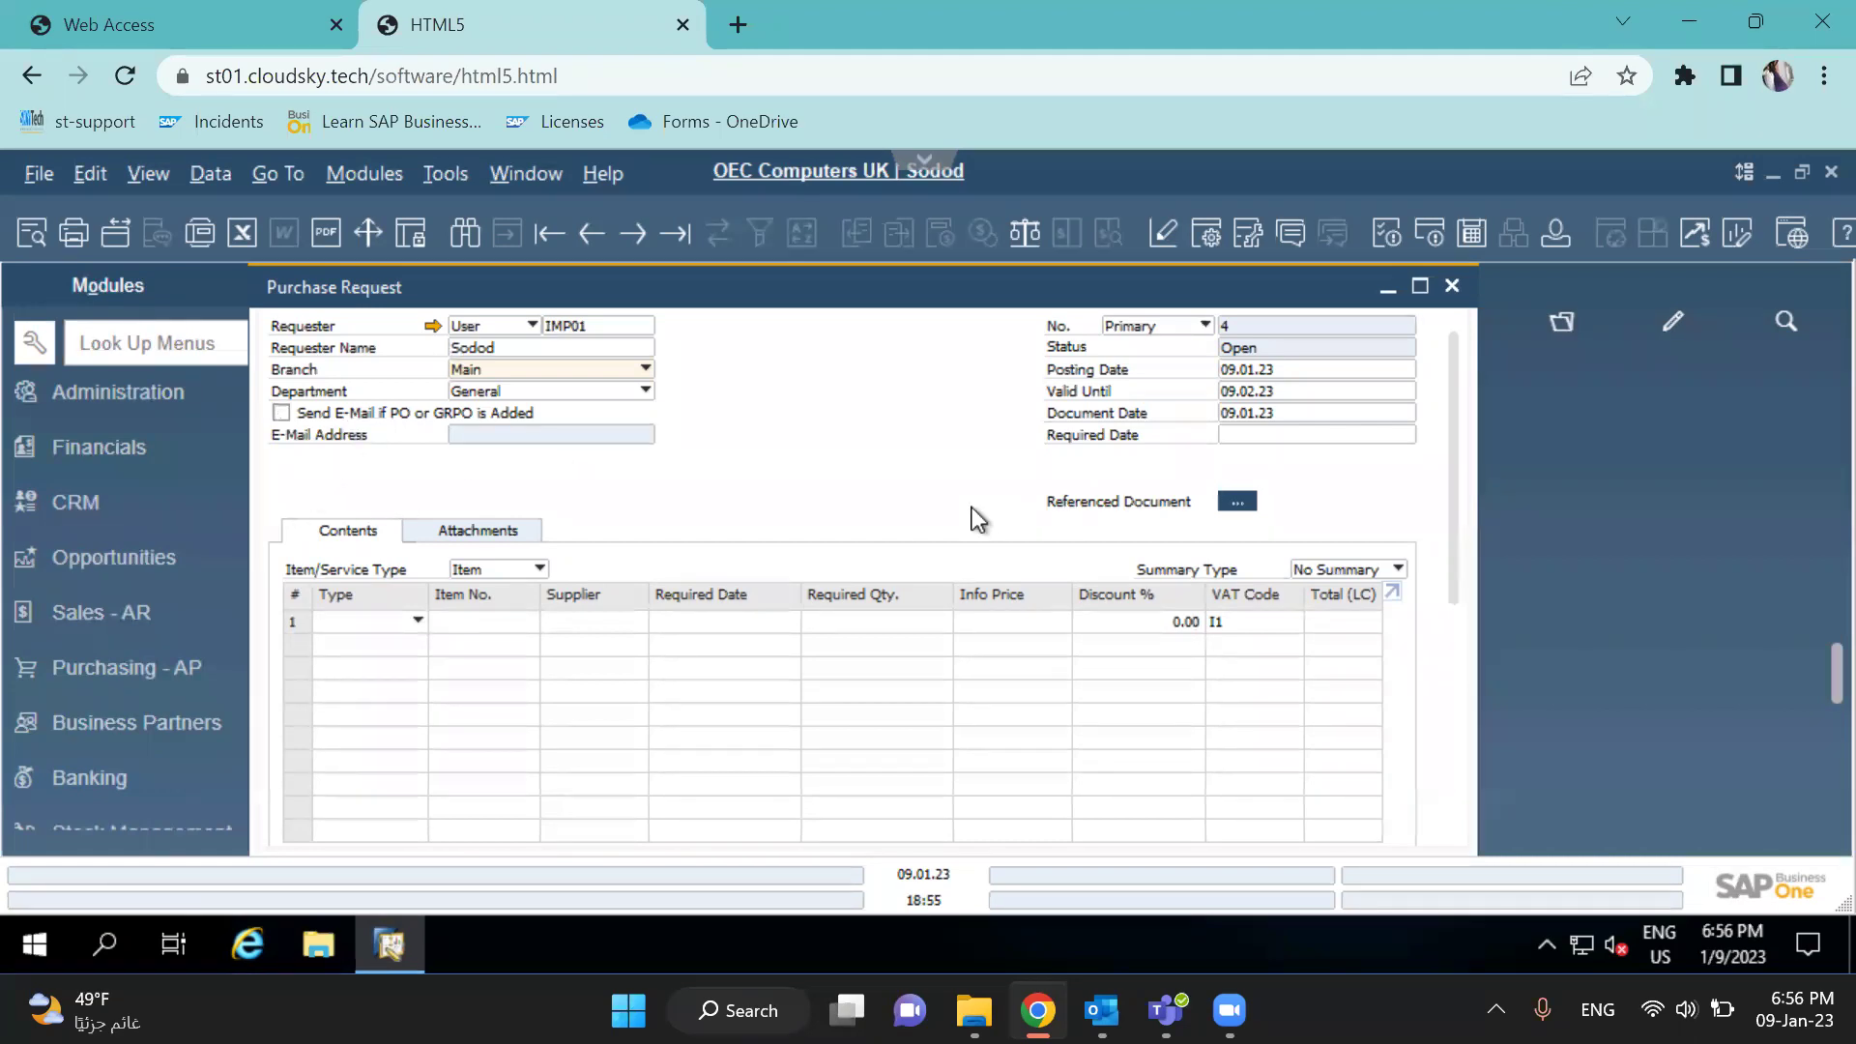
{"action": "left_click", "coordinate": [1206, 223]}
{"action": "left_click", "coordinate": [1379, 380]}
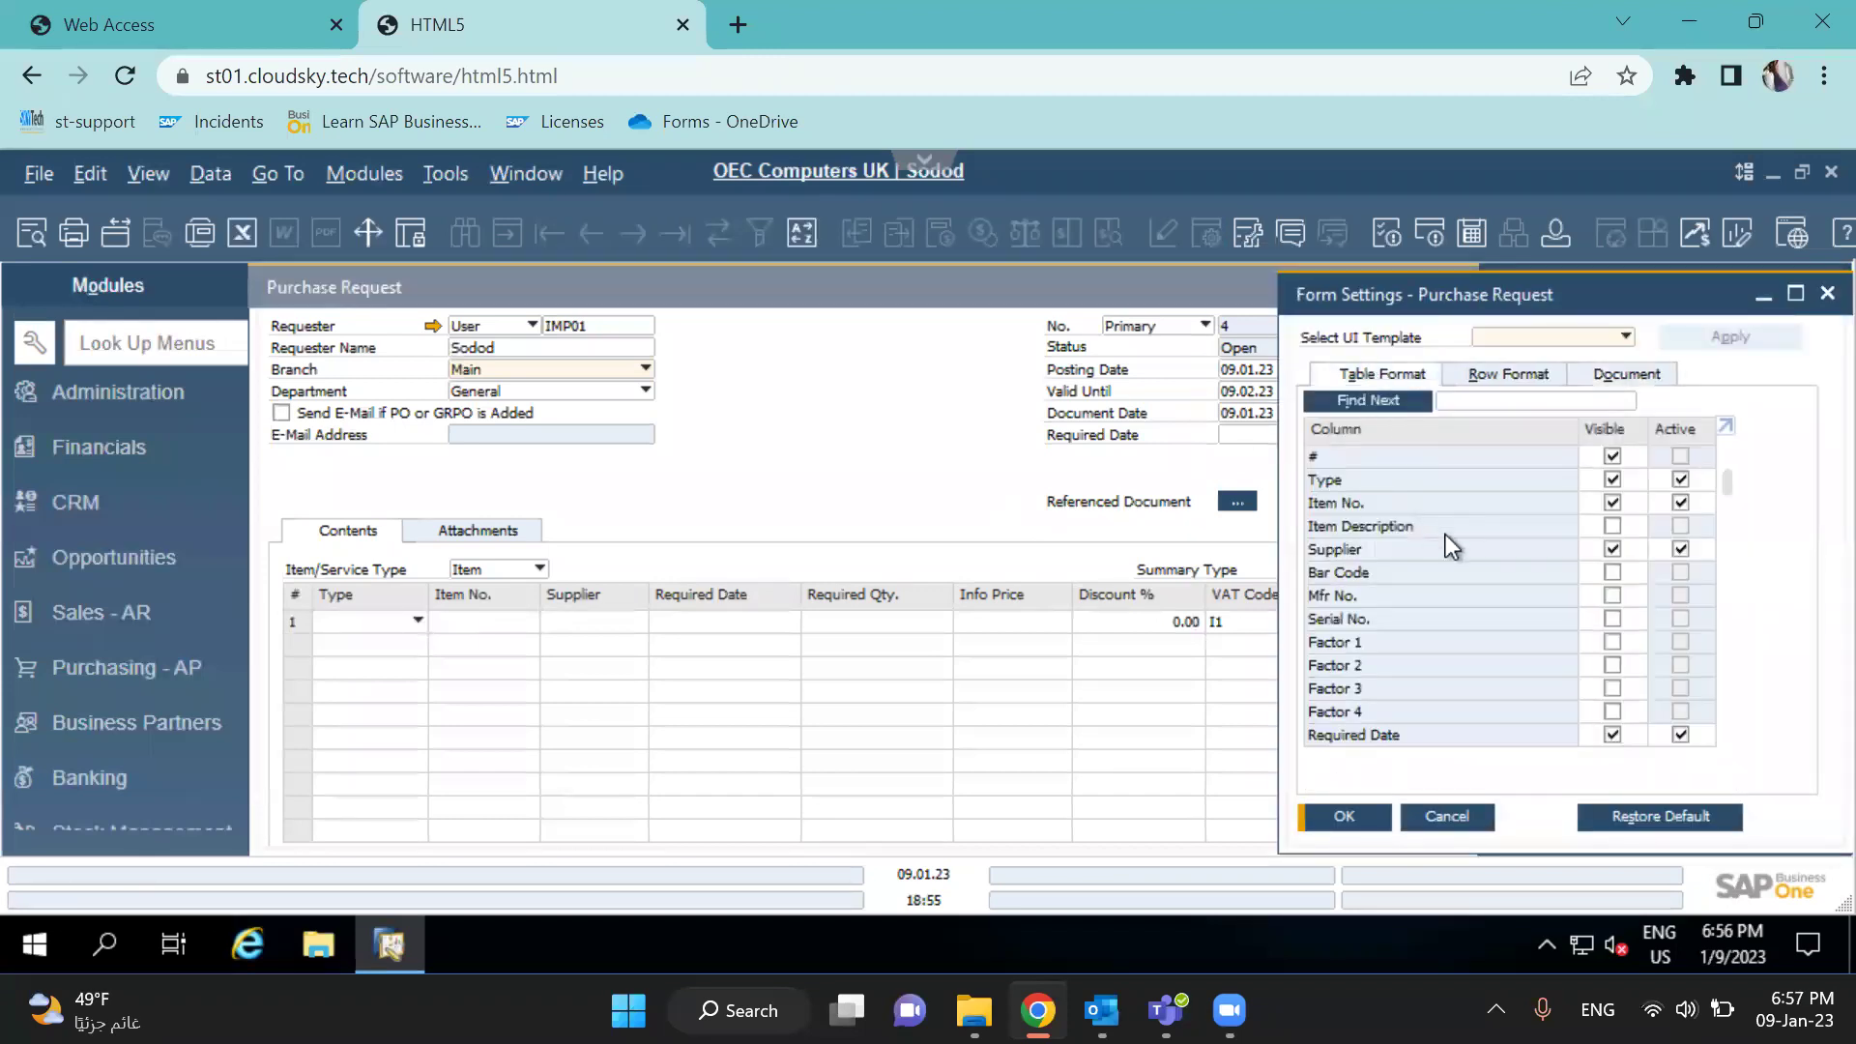
{"action": "left_click", "coordinate": [1612, 549]}
{"action": "left_click", "coordinate": [1343, 817]}
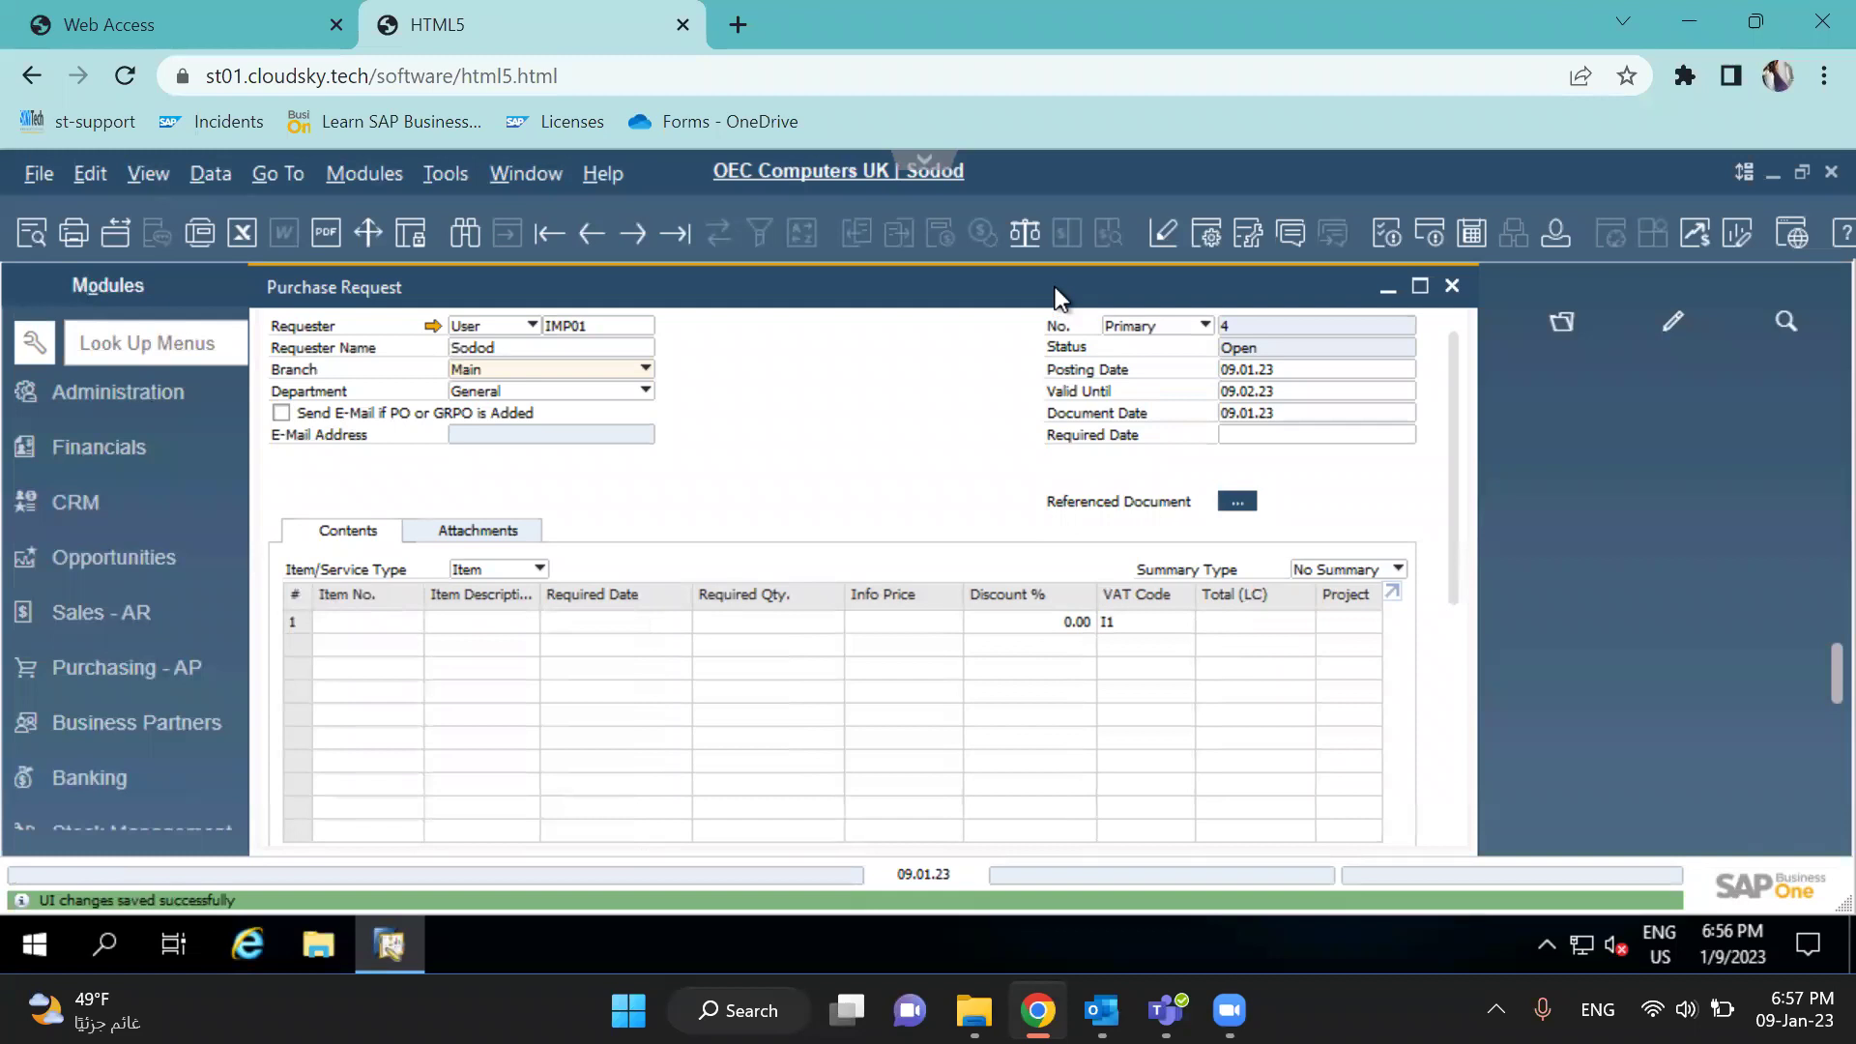
Set the purchase request's Required Date to 14.01.23
{"action": "left_click", "coordinate": [1291, 437]}
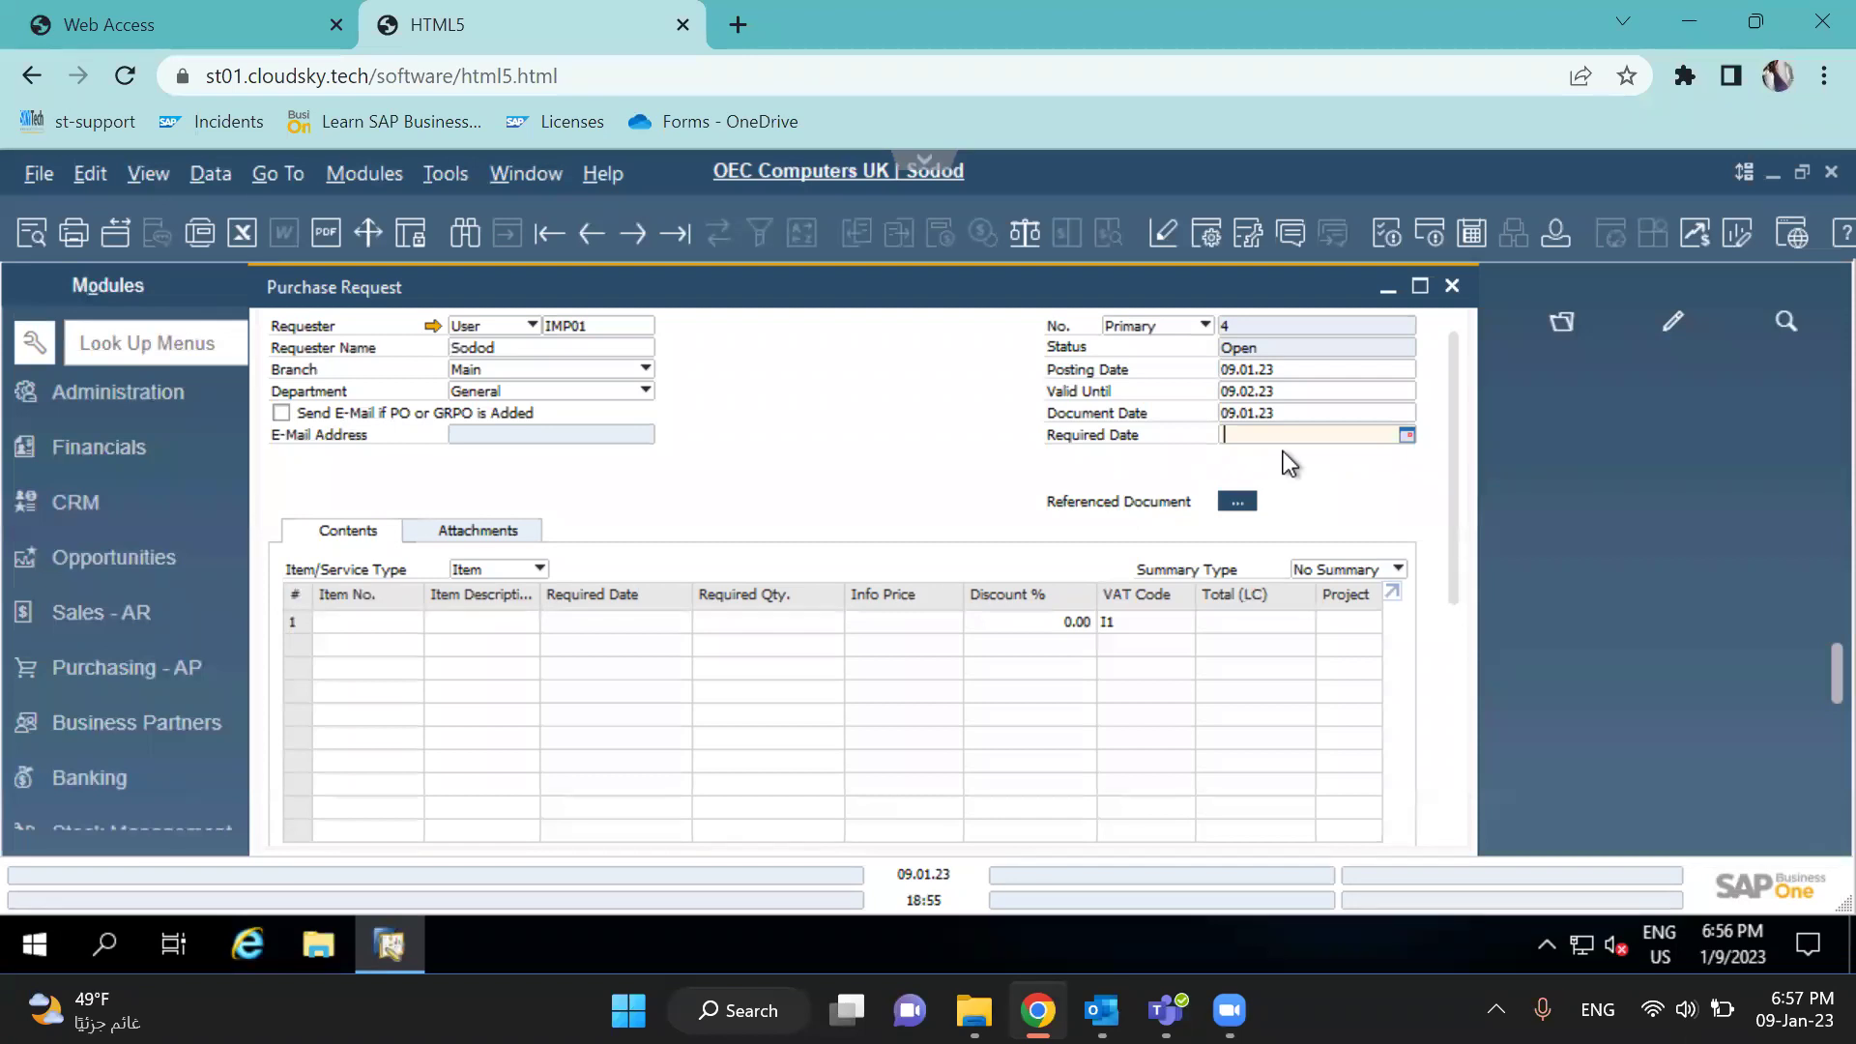
{"action": "type", "text": "+5m"}
{"action": "key", "text": "Tab"}
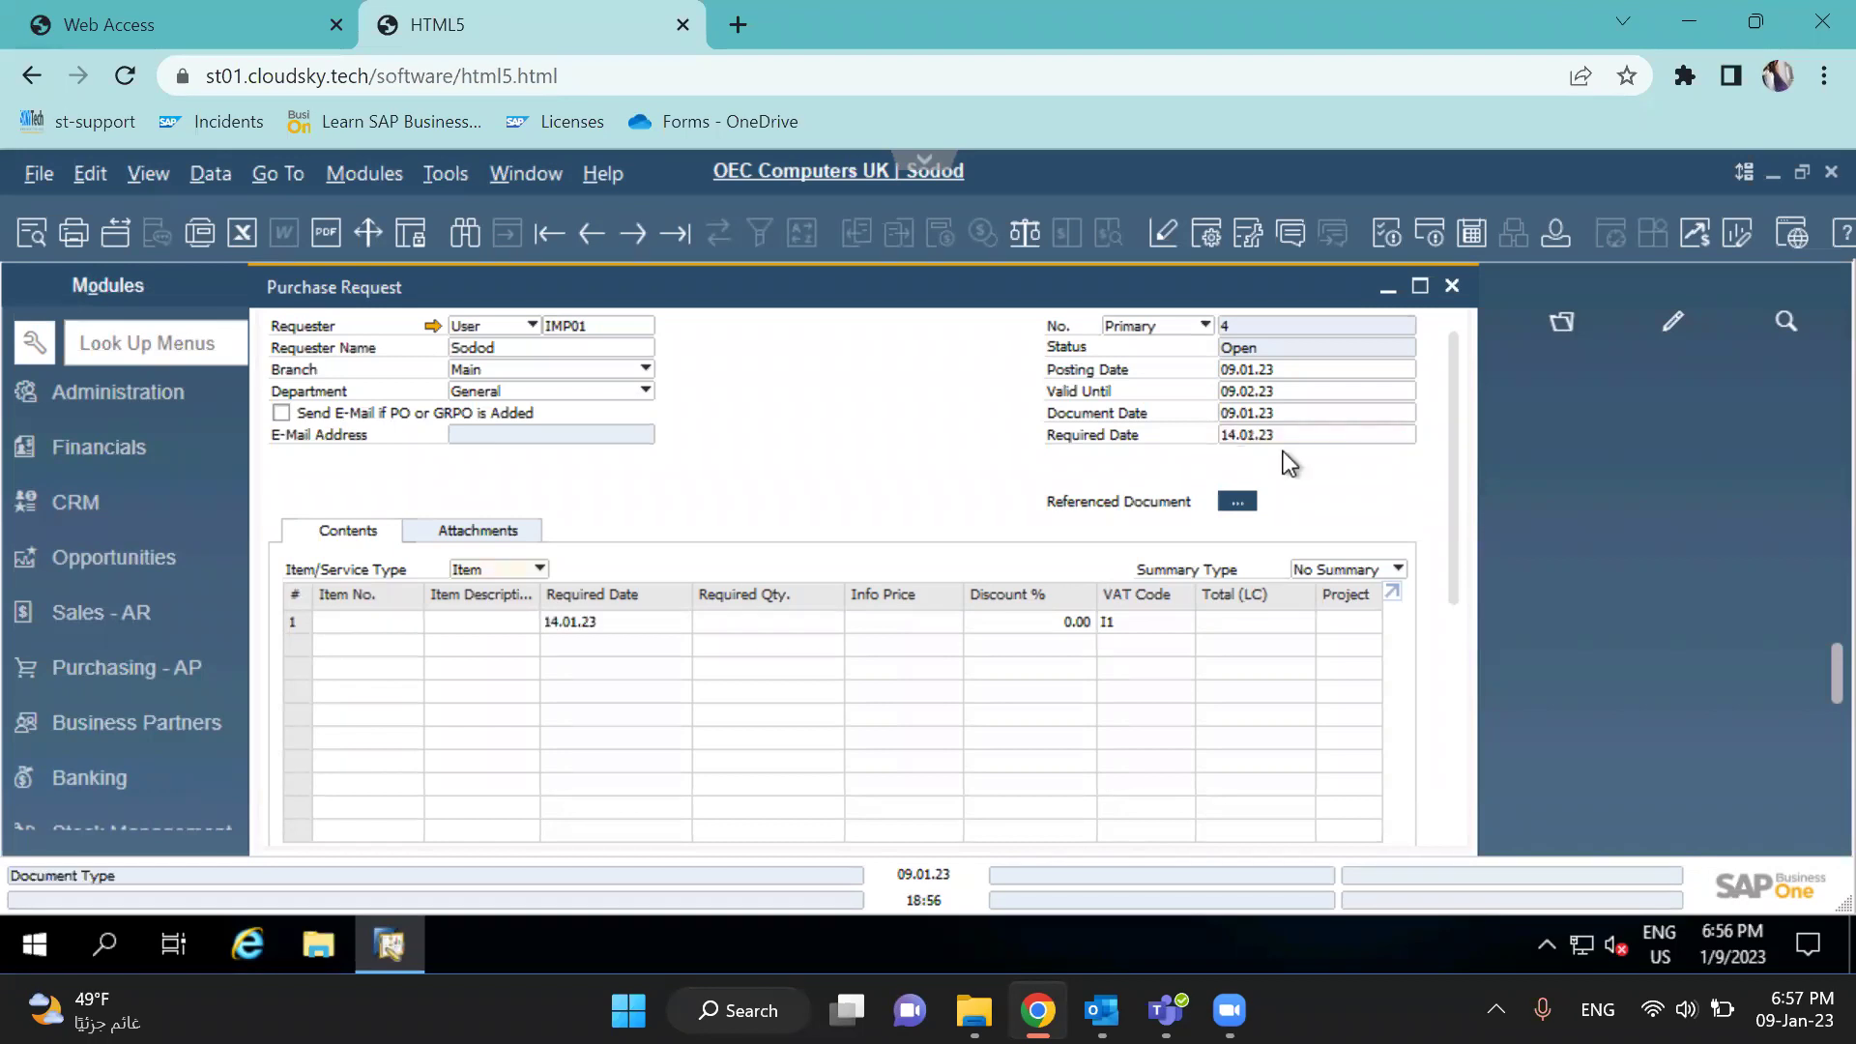
{"action": "left_click", "coordinate": [1281, 436]}
{"action": "left_click", "coordinate": [1407, 436]}
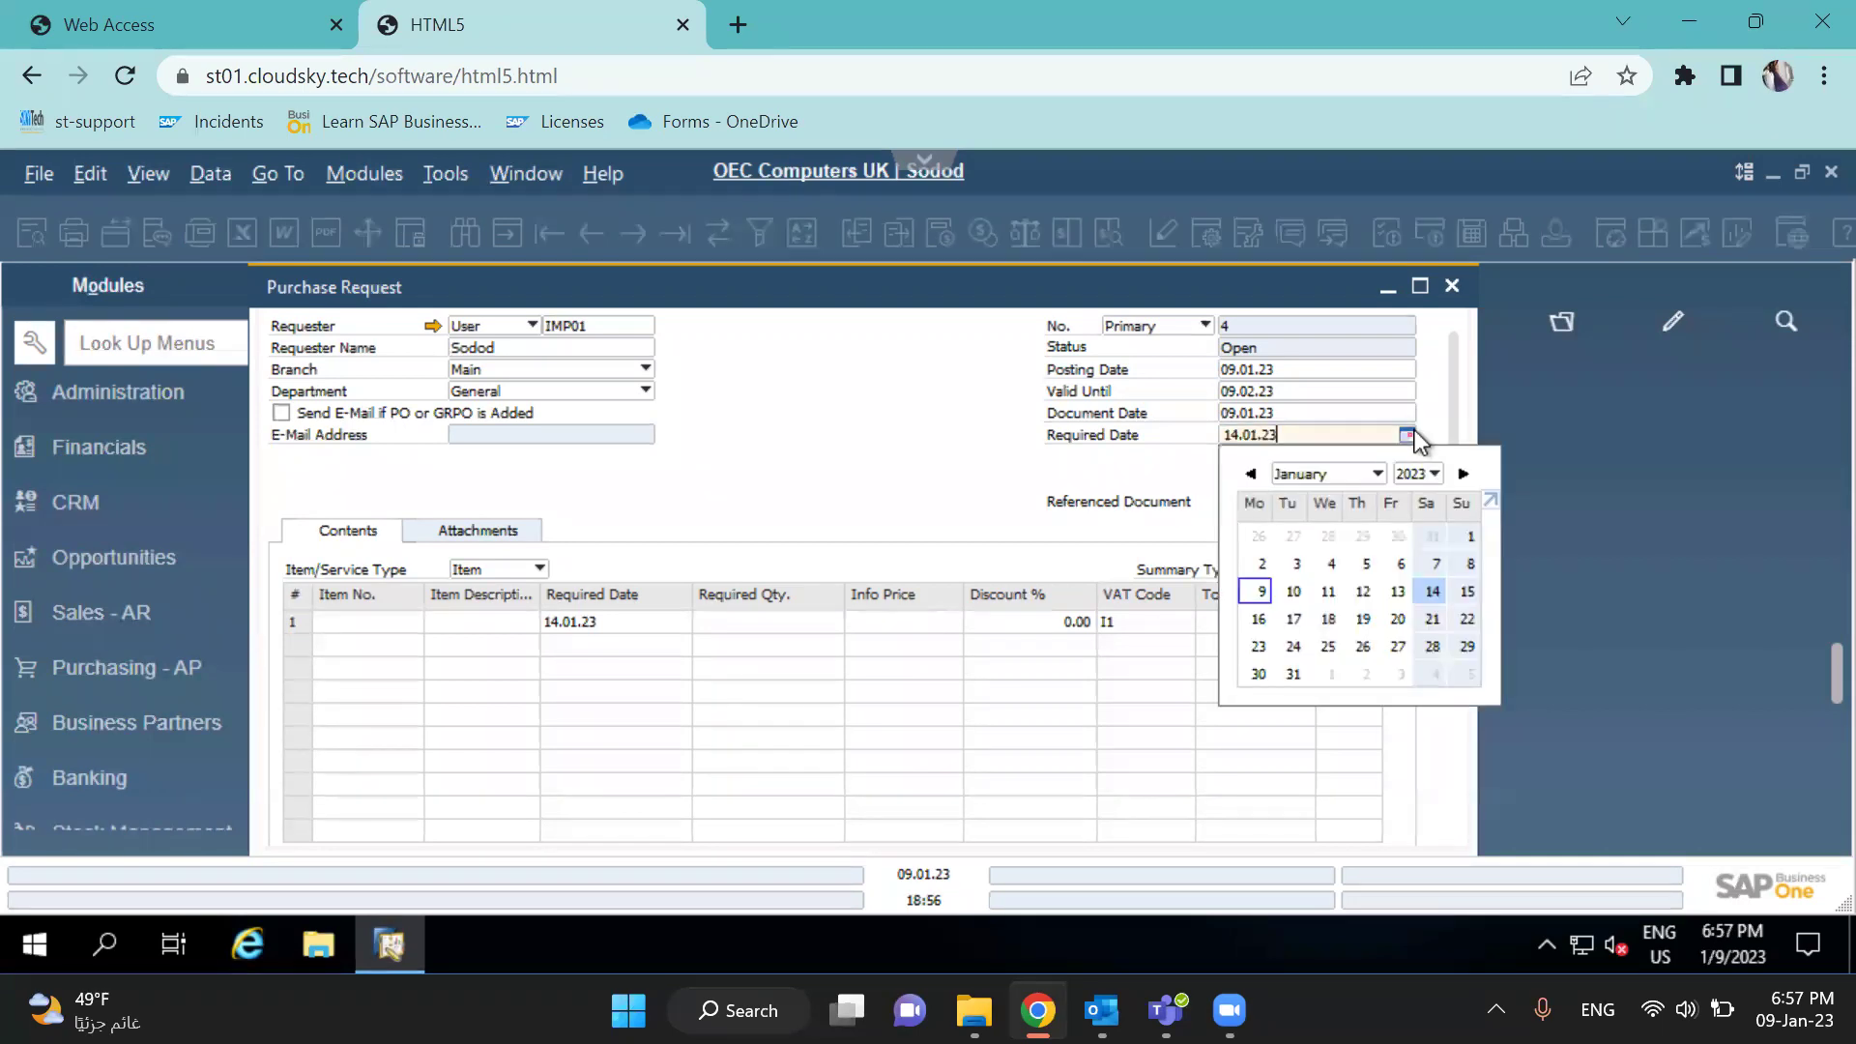
{"action": "left_click", "coordinate": [1409, 436]}
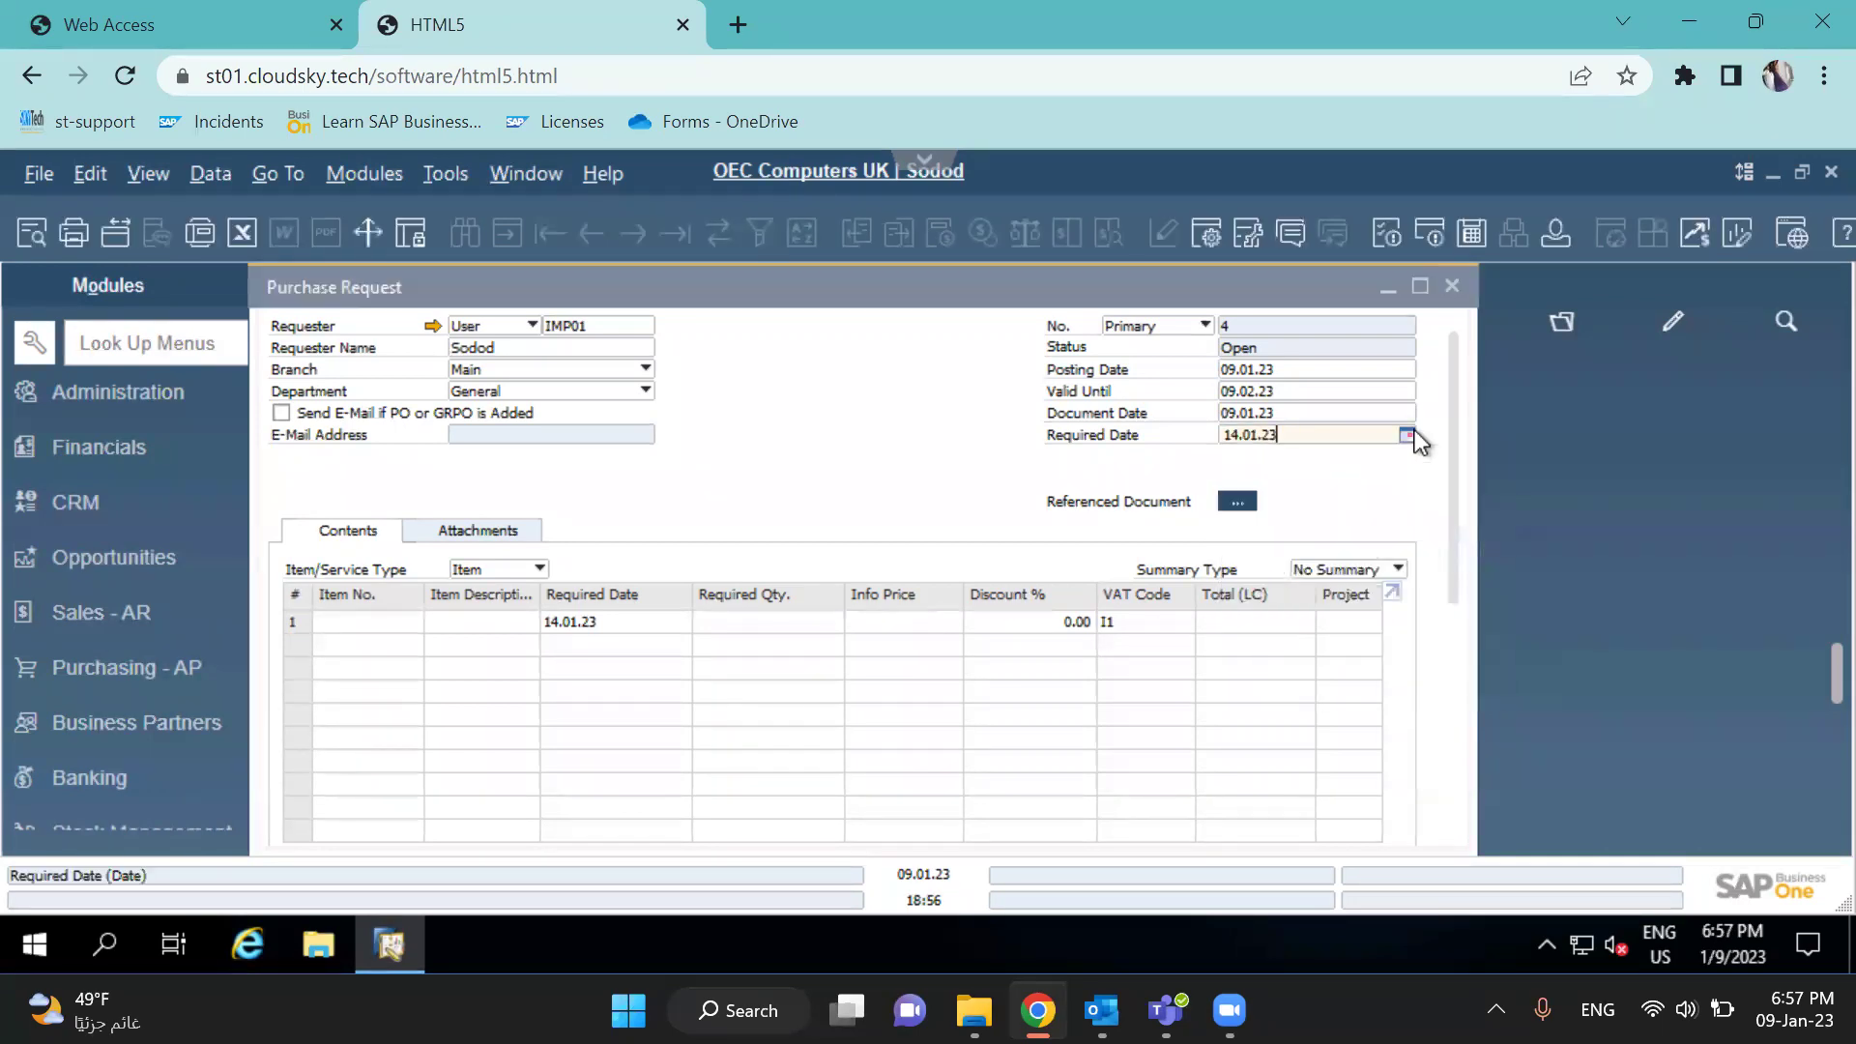
Add items A00001, A00003 and A00005 to the request's contents from the list of items in one multiple selection
{"action": "left_click", "coordinate": [372, 624]}
{"action": "left_click_drag", "start_coordinate": [918, 290], "coordinate": [1111, 303]}
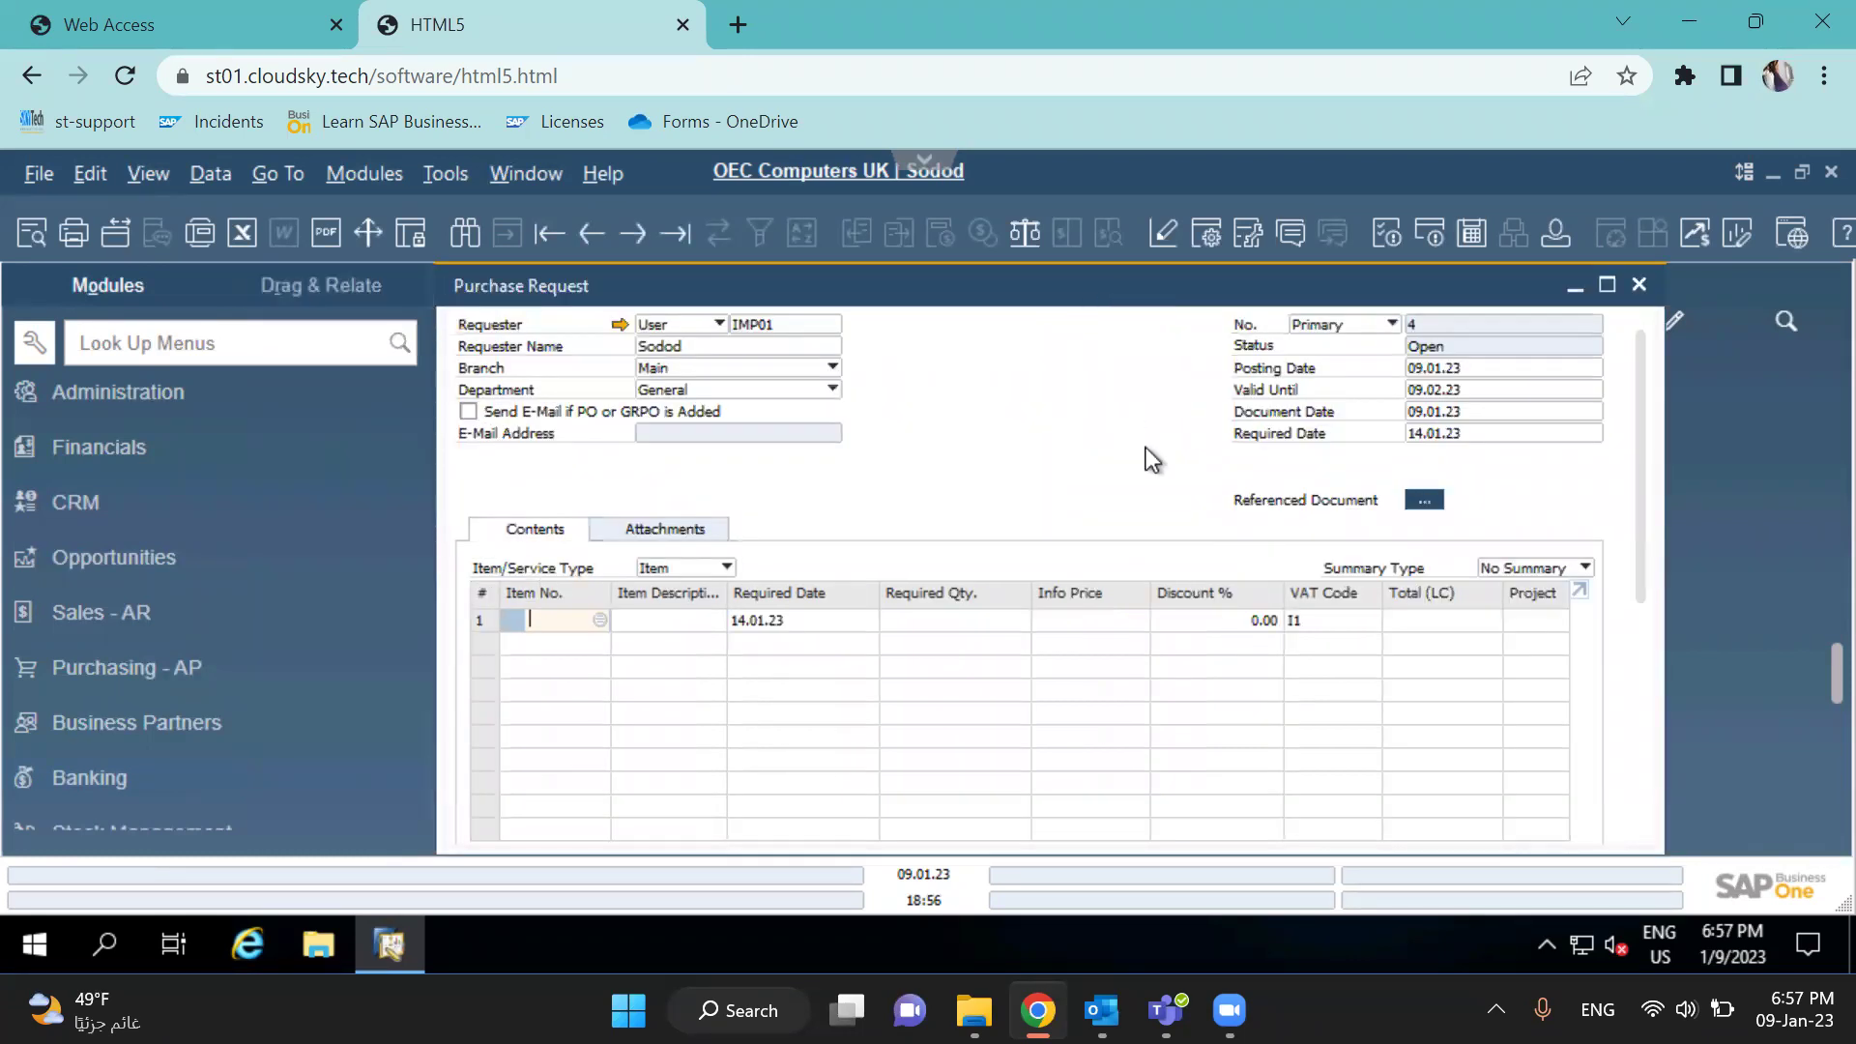
{"action": "left_click", "coordinate": [597, 619]}
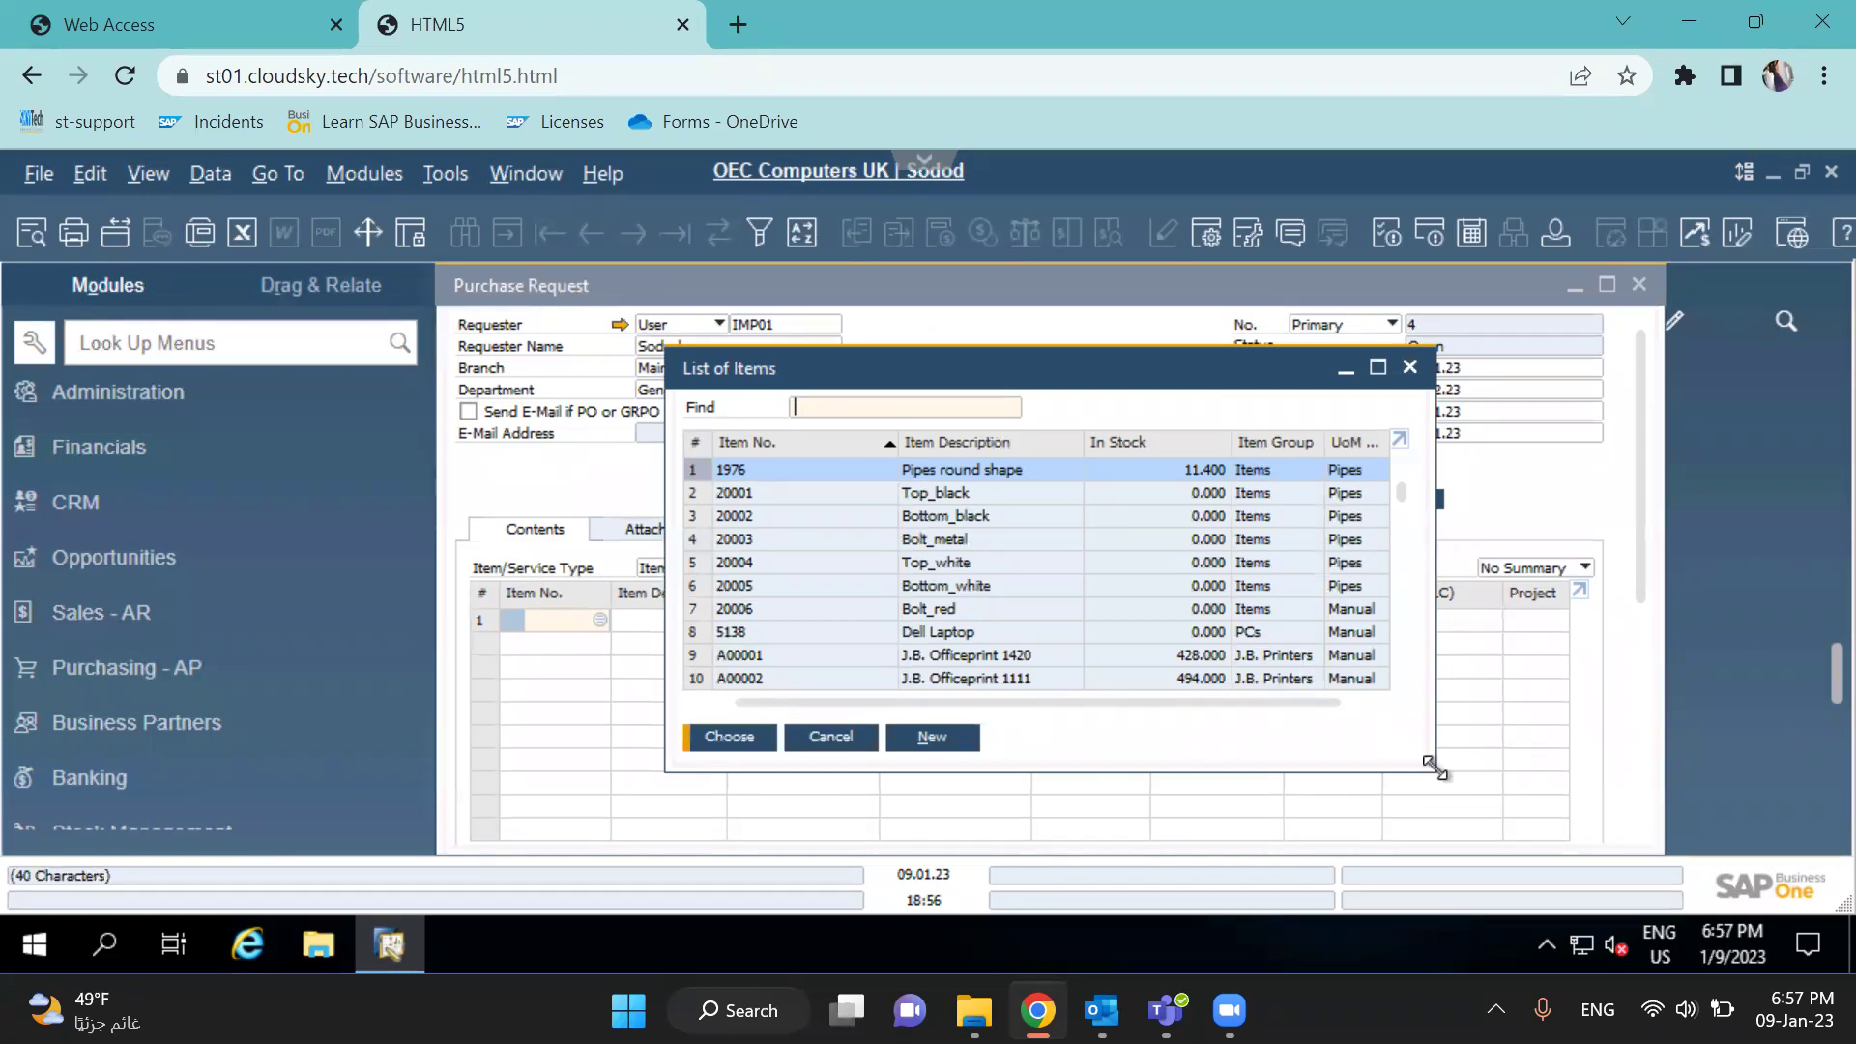
{"action": "left_click_drag", "start_coordinate": [1505, 802], "coordinate": [1501, 800]}
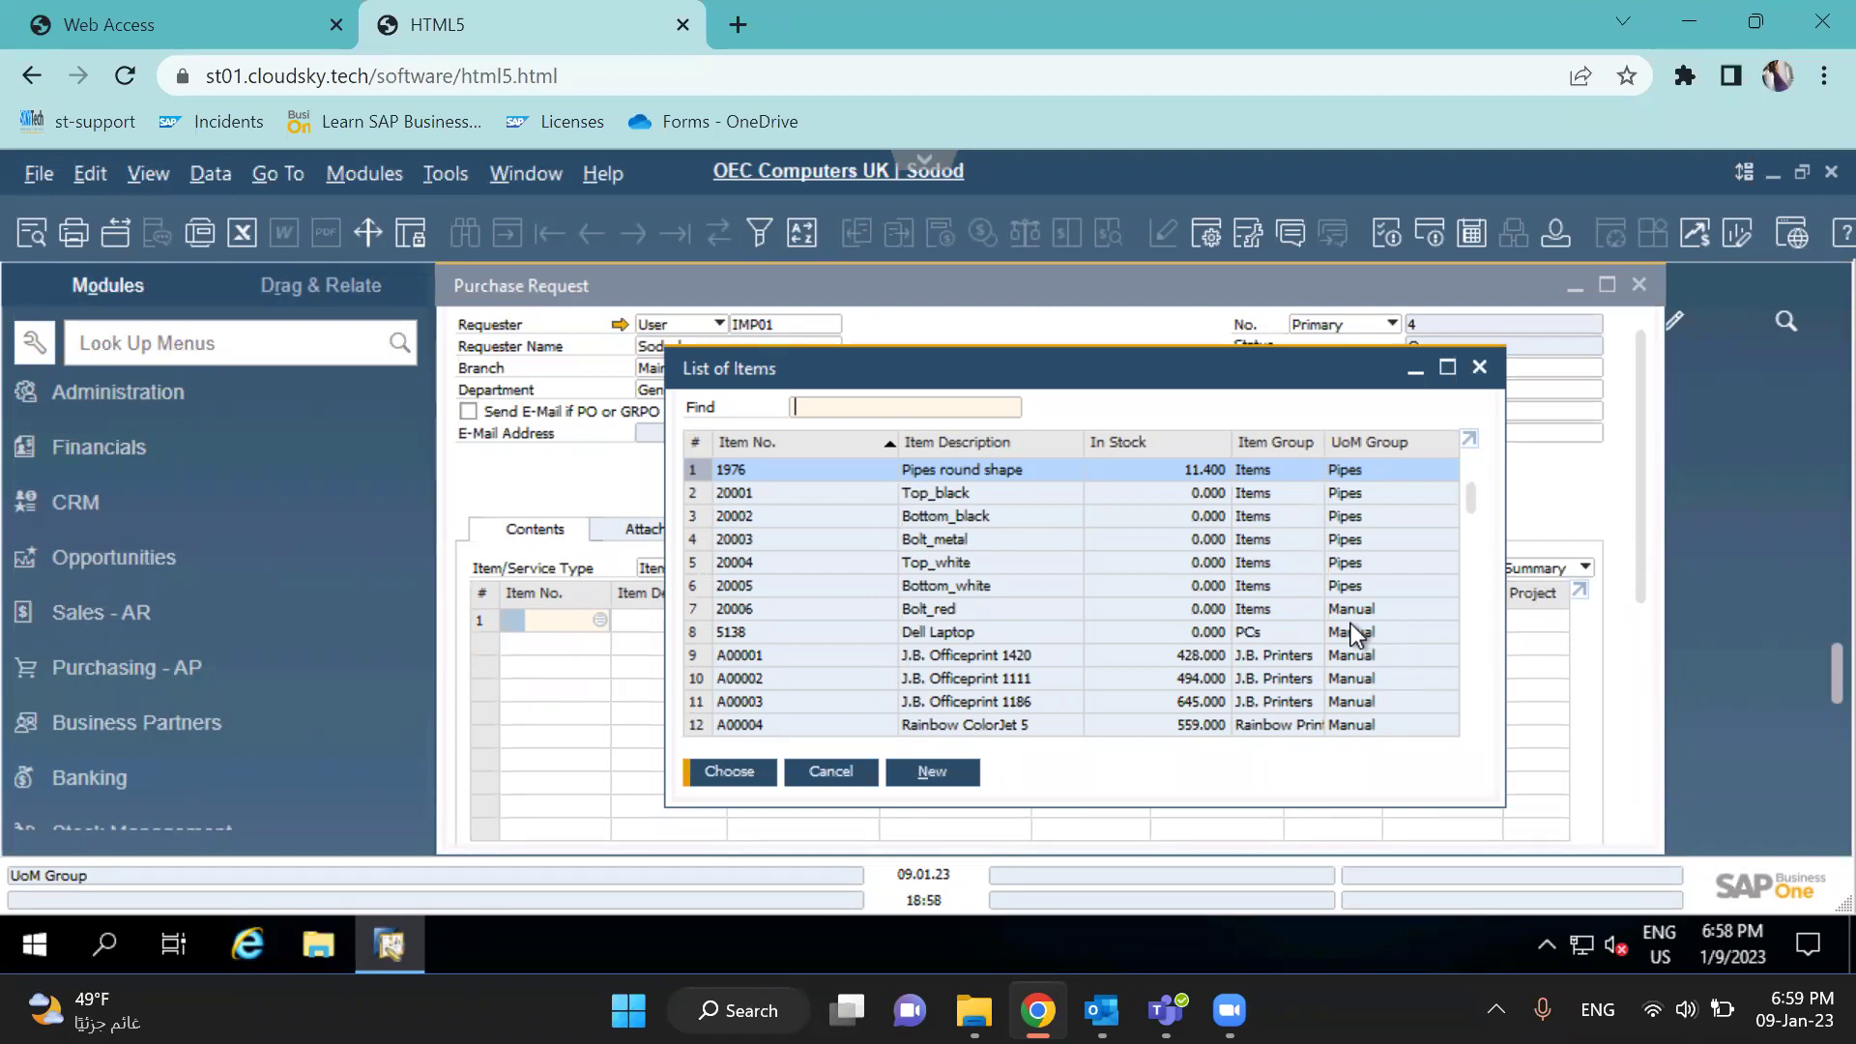
{"action": "scroll", "coordinate": [1112, 634], "scroll_direction": "down", "scroll_amount": 1}
{"action": "left_click", "coordinate": [1012, 638]}
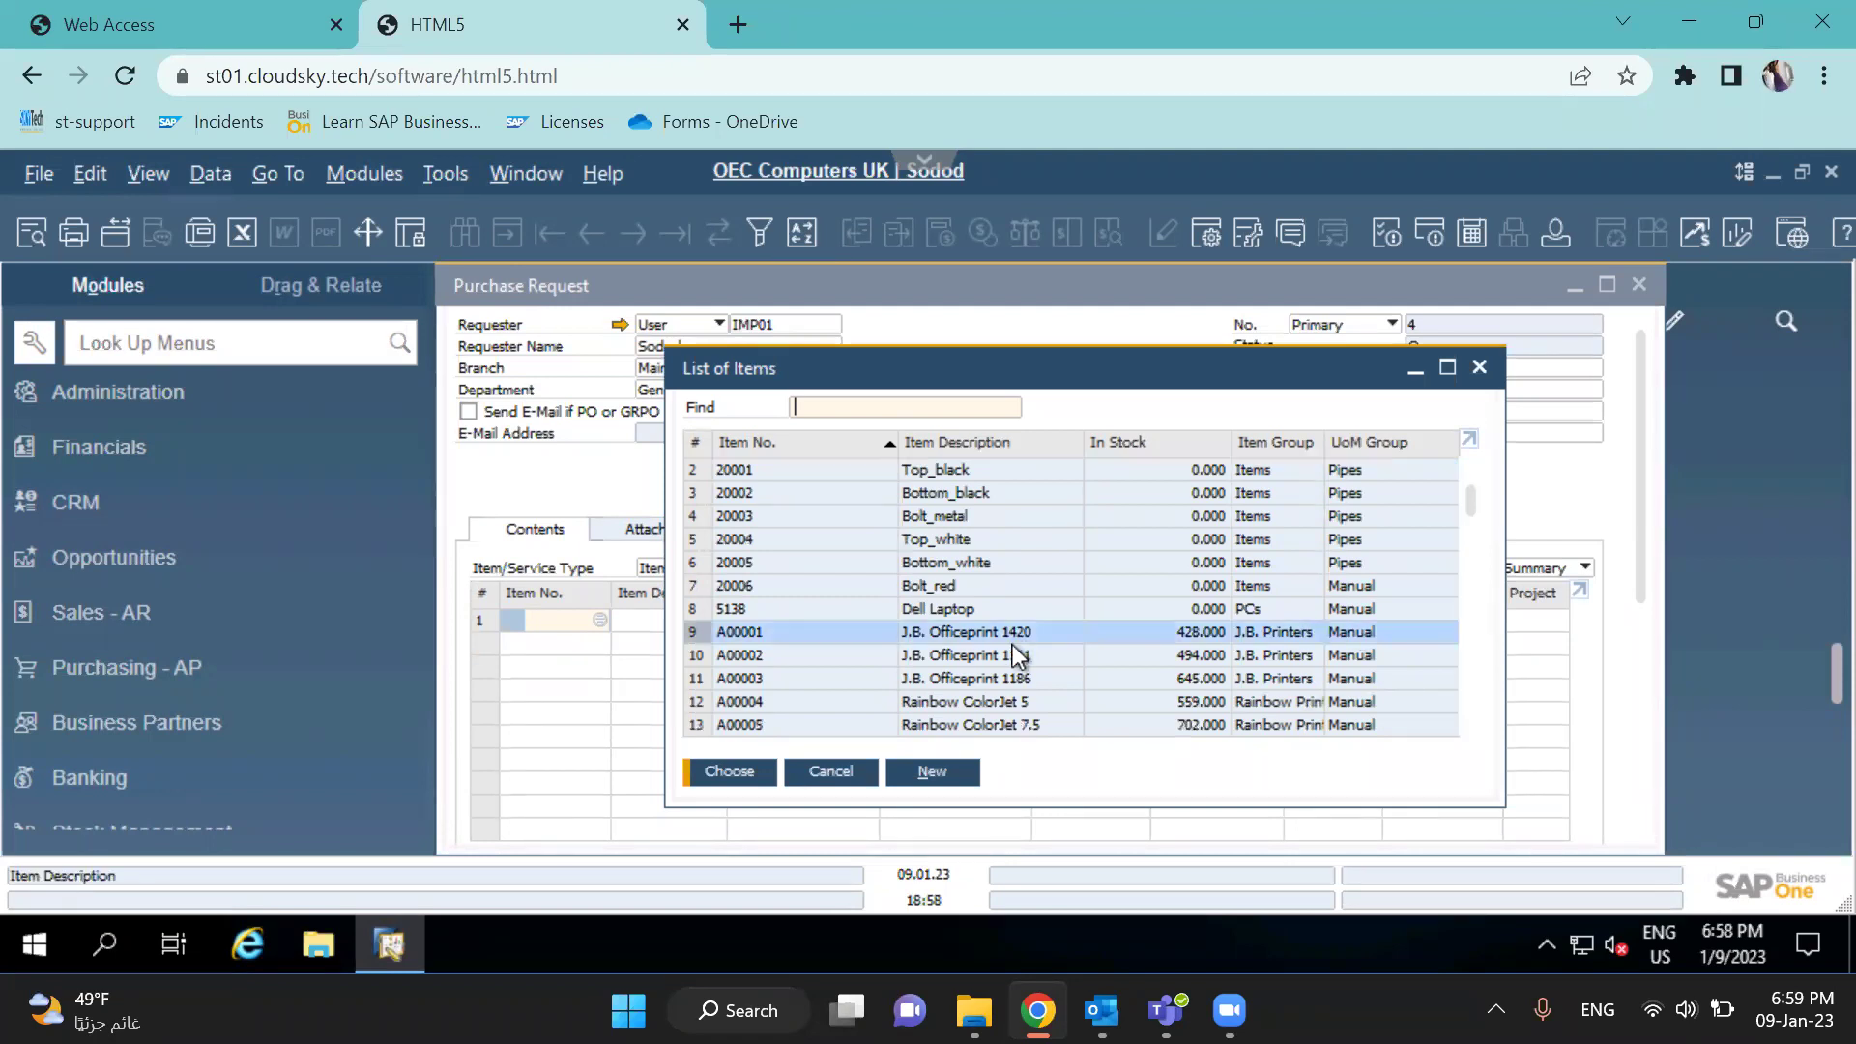
{"action": "left_click", "coordinate": [1015, 678], "text": "ctrl"}
{"action": "left_click", "coordinate": [1025, 724], "text": "ctrl"}
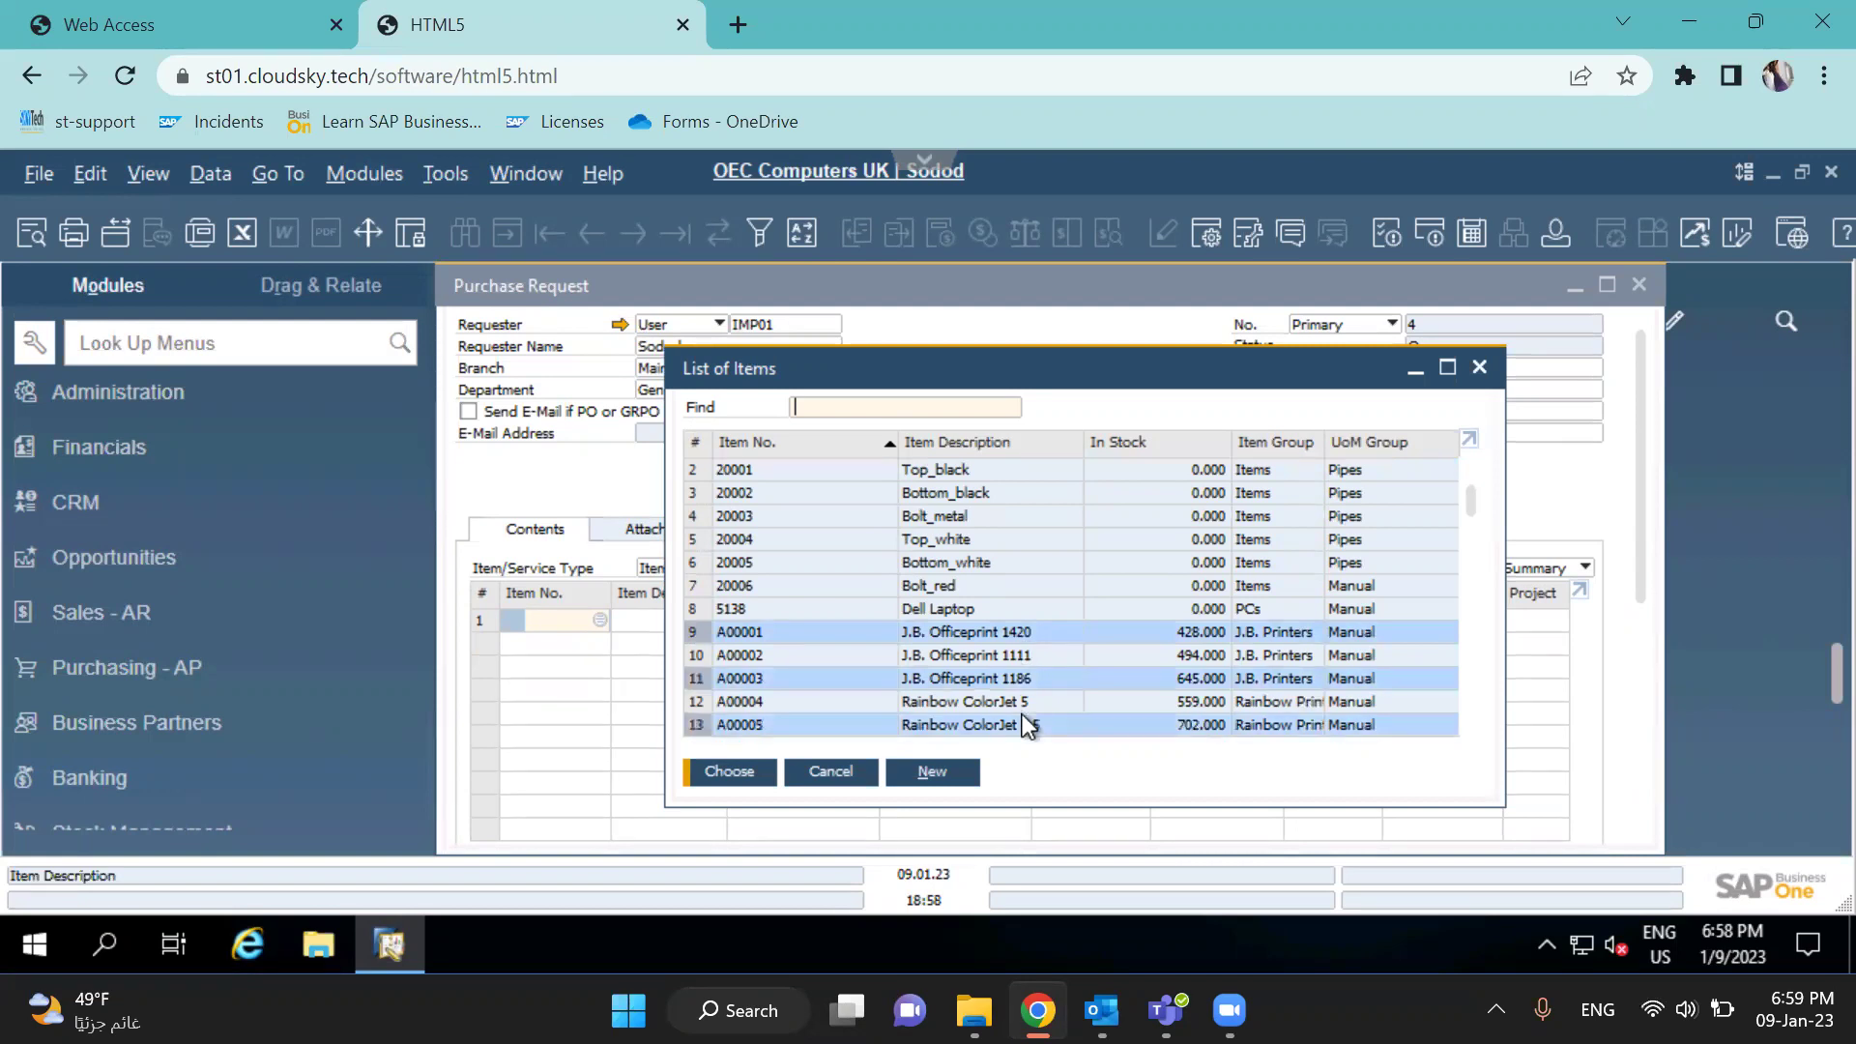
{"action": "key", "text": "Return"}
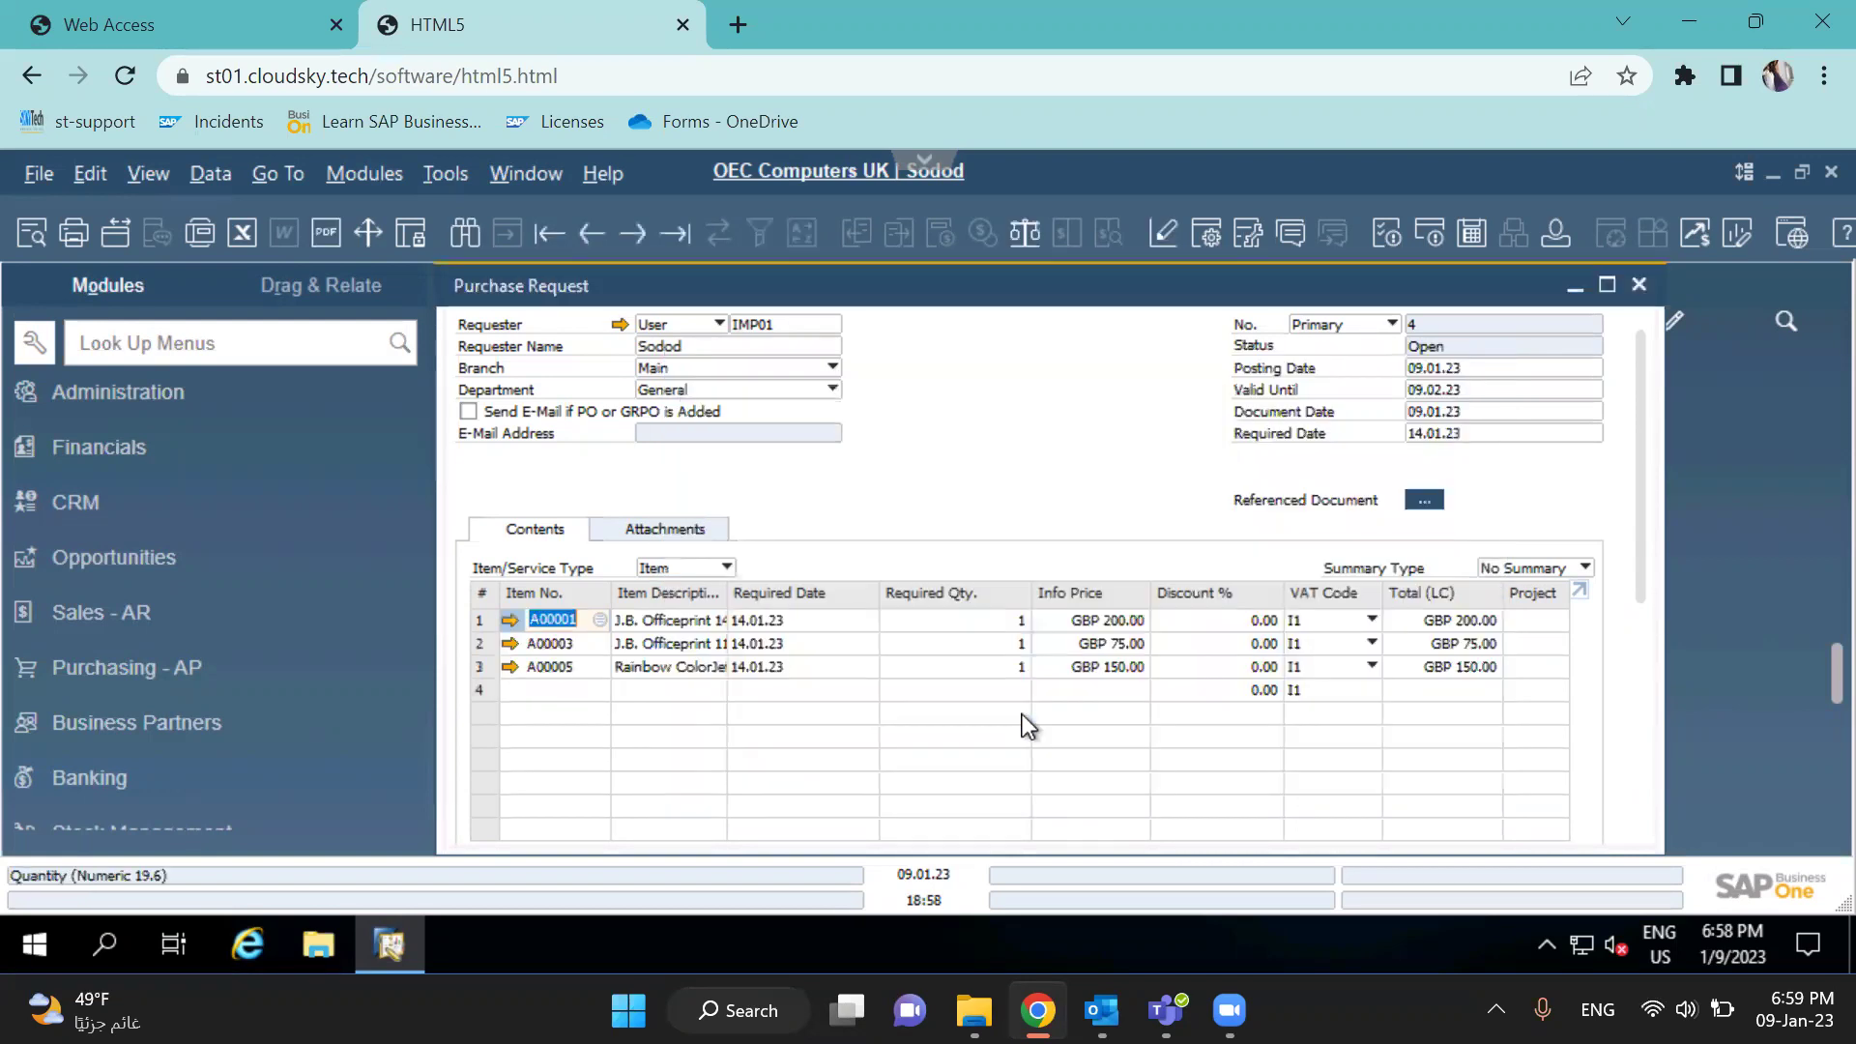
Fit the column widths and set the required quantities of A00001, A00003 and A00005 to 10, 20 and 30
{"action": "left_click", "coordinate": [145, 172]}
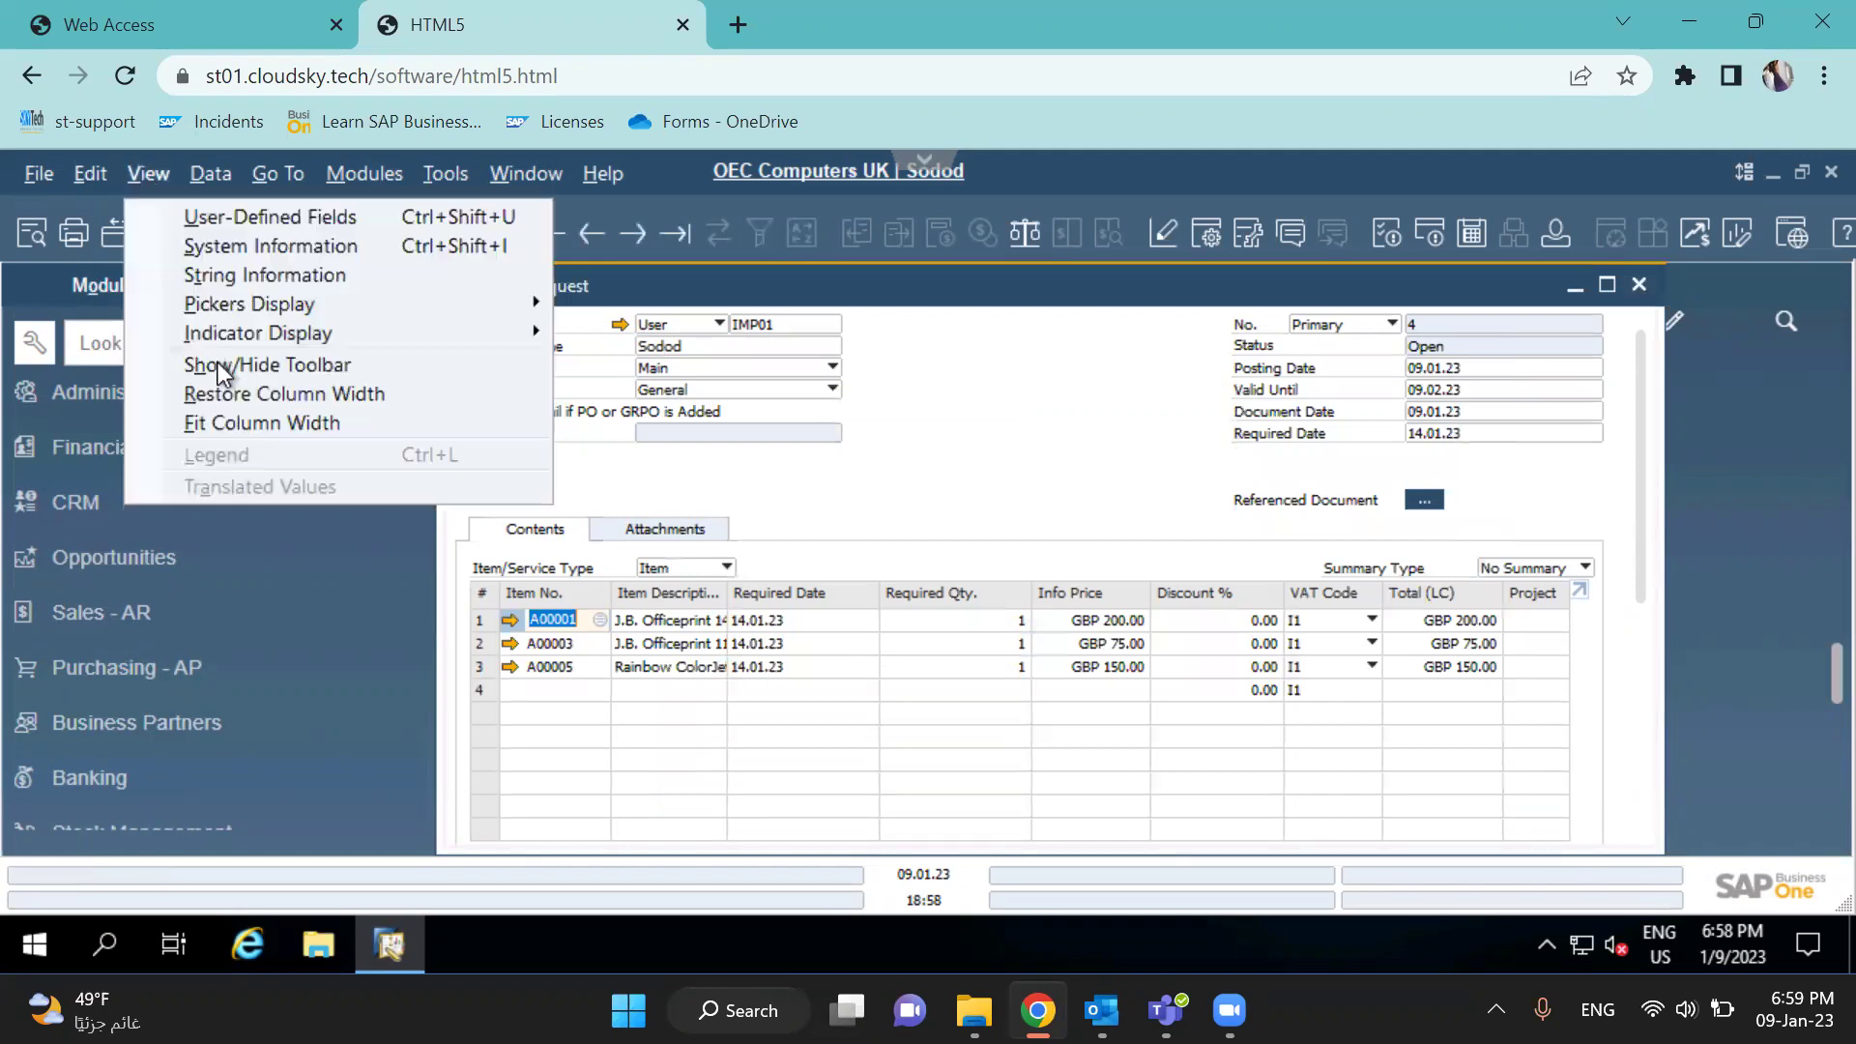
{"action": "left_click", "coordinate": [224, 426]}
{"action": "left_click", "coordinate": [1005, 623]}
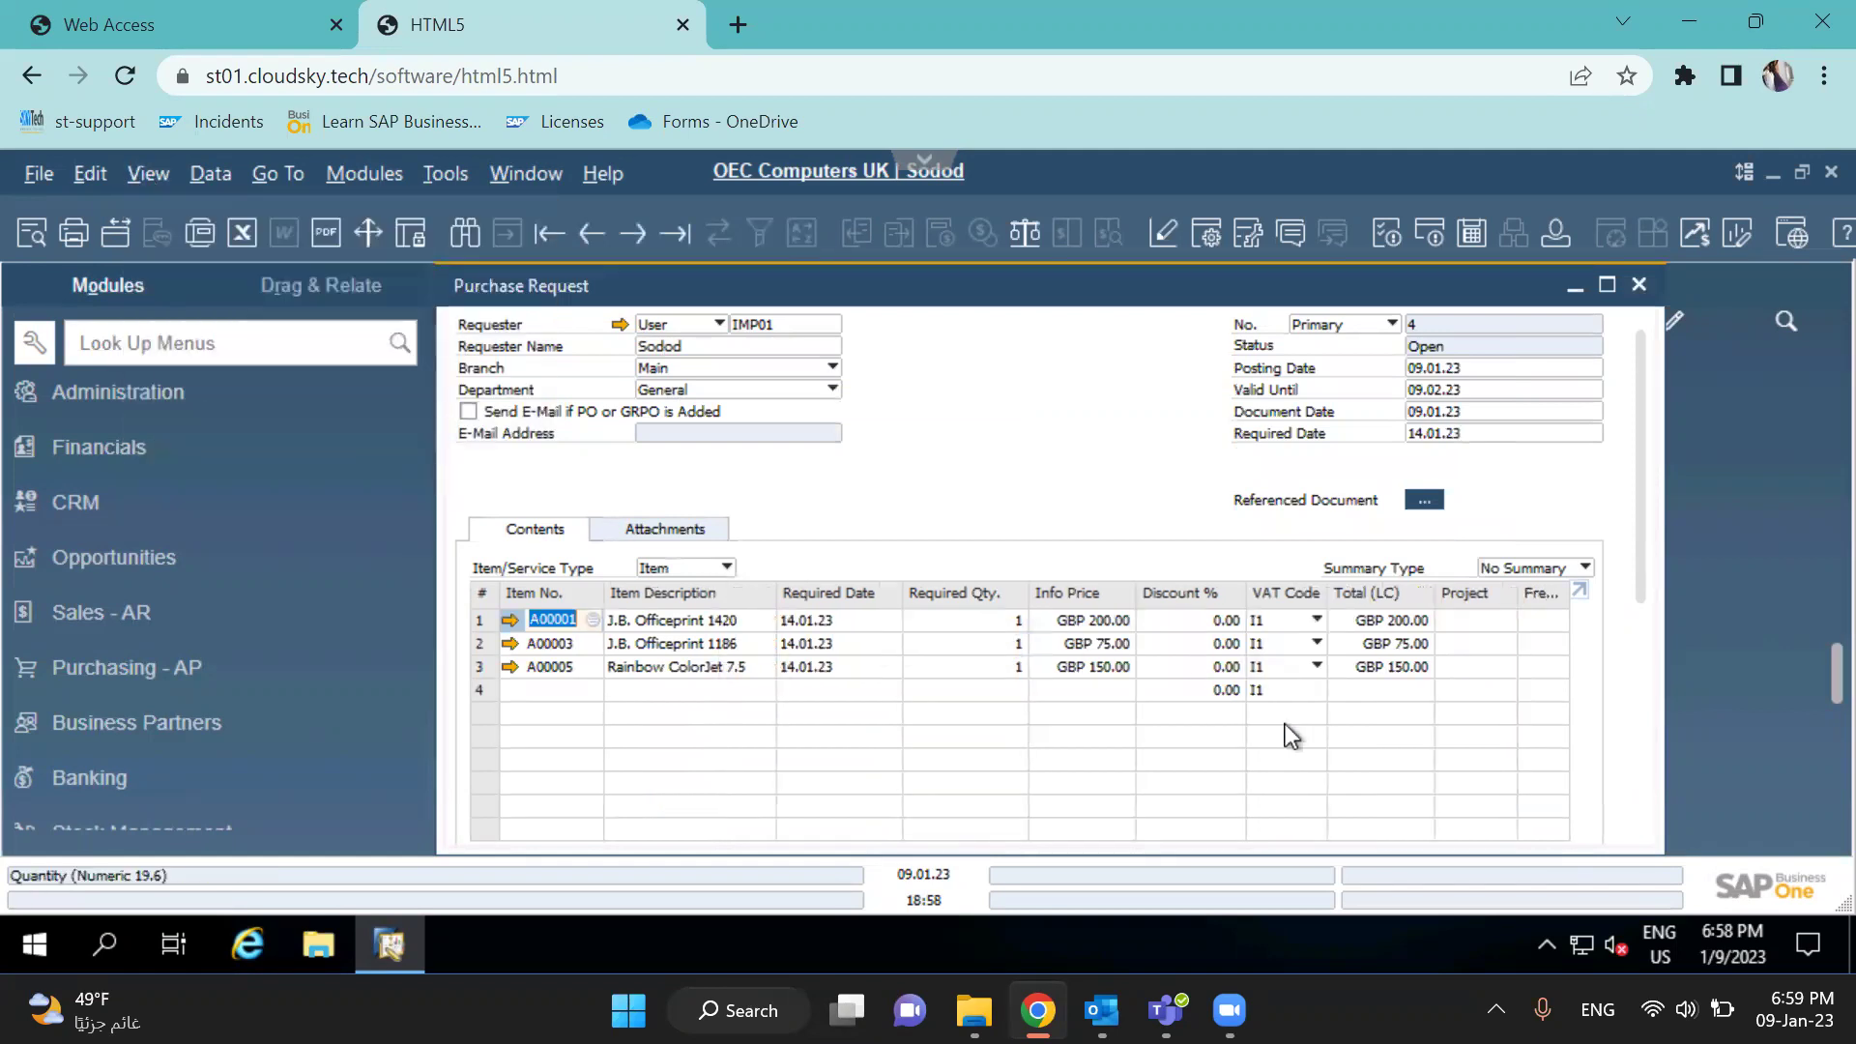
{"action": "type", "text": "10"}
{"action": "key", "text": "Down"}
{"action": "type", "text": "20"}
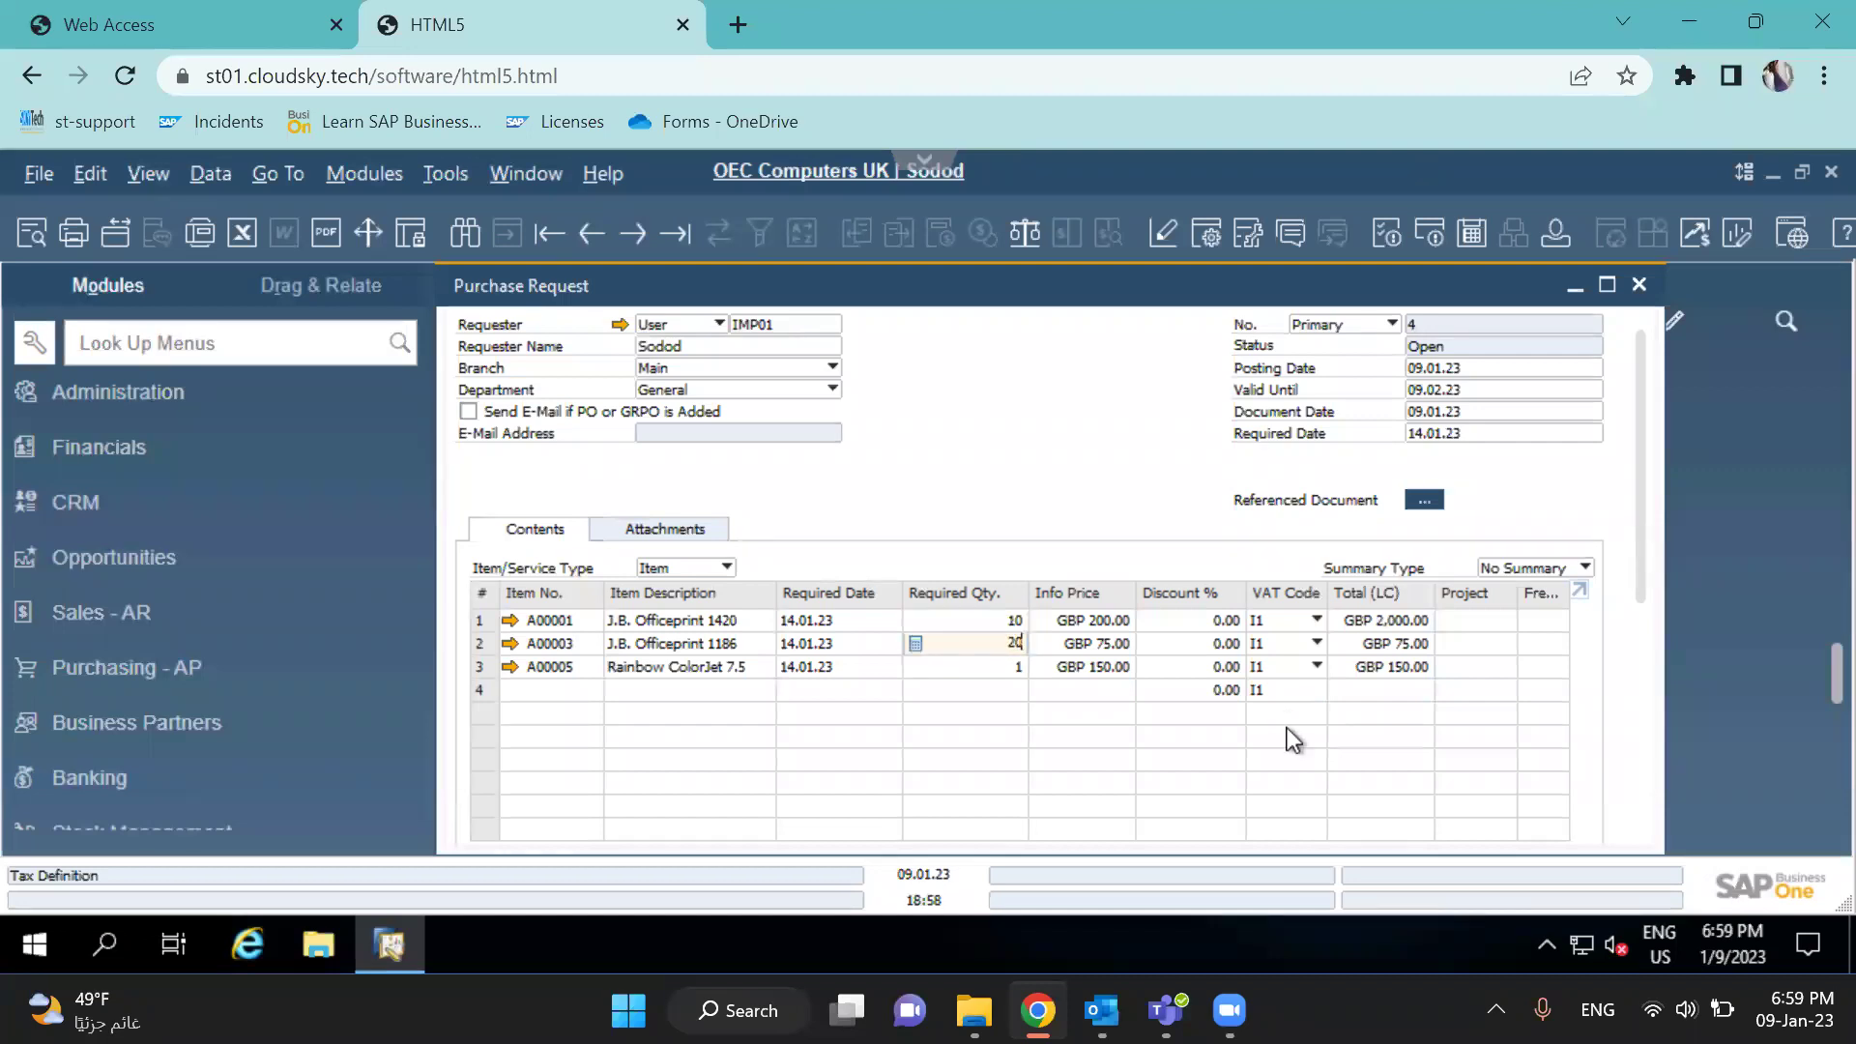
{"action": "key", "text": "Down"}
{"action": "type", "text": "30"}
{"action": "key", "text": "Tab"}
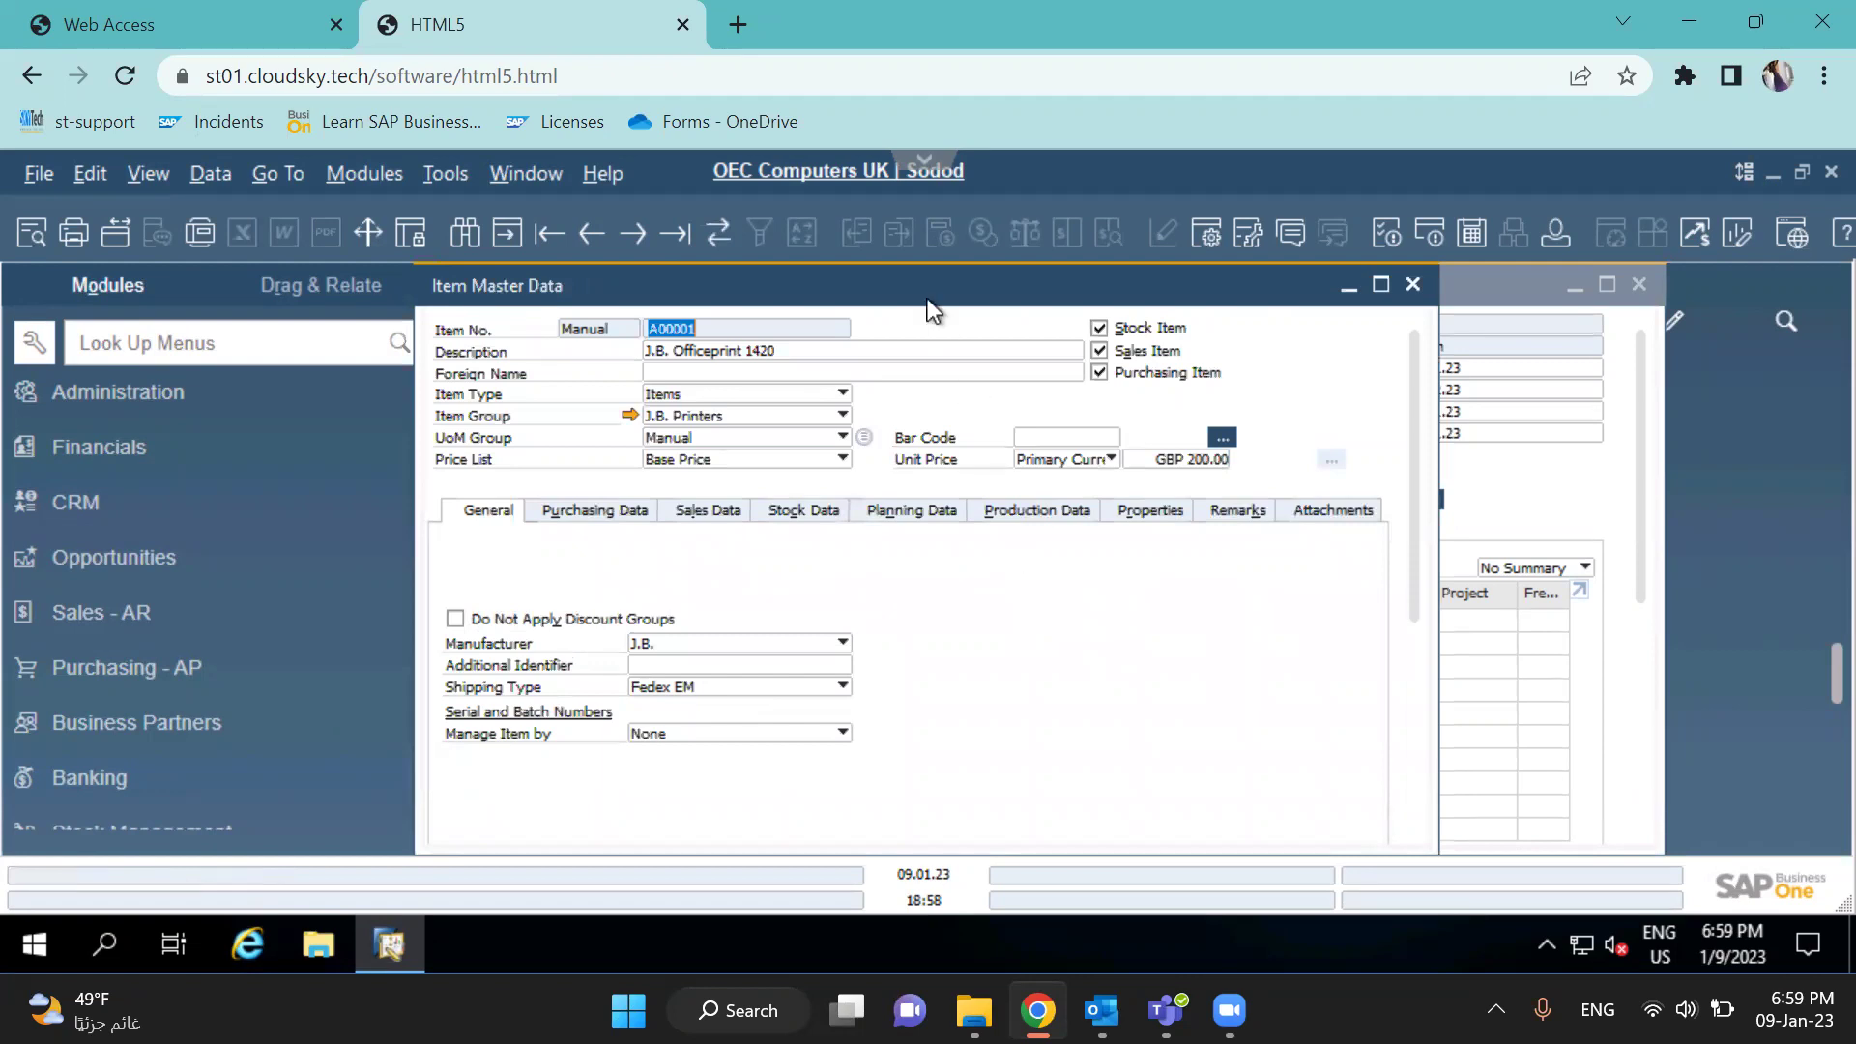
Open the master data record of item A00001 and move its window clear of the request's item numbers
{"action": "left_click_drag", "start_coordinate": [451, 290], "coordinate": [621, 287]}
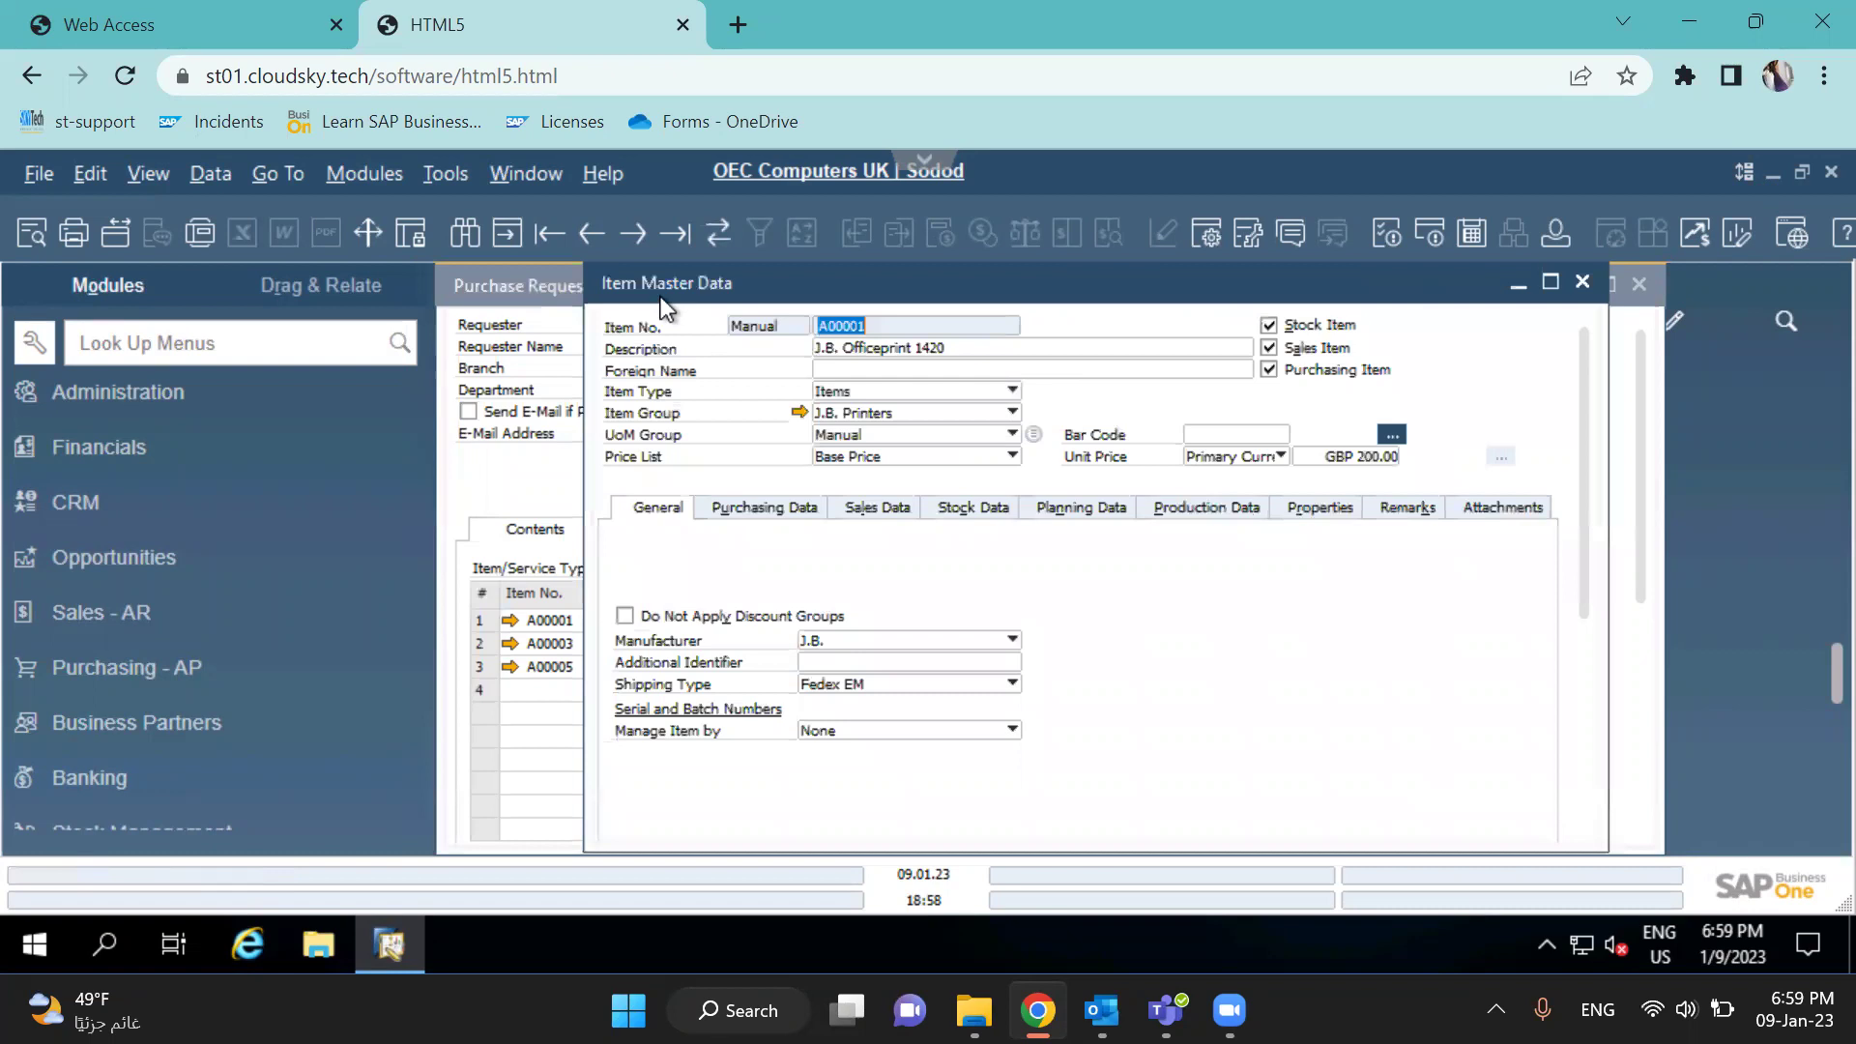
{"action": "left_click_drag", "start_coordinate": [703, 290], "coordinate": [709, 297]}
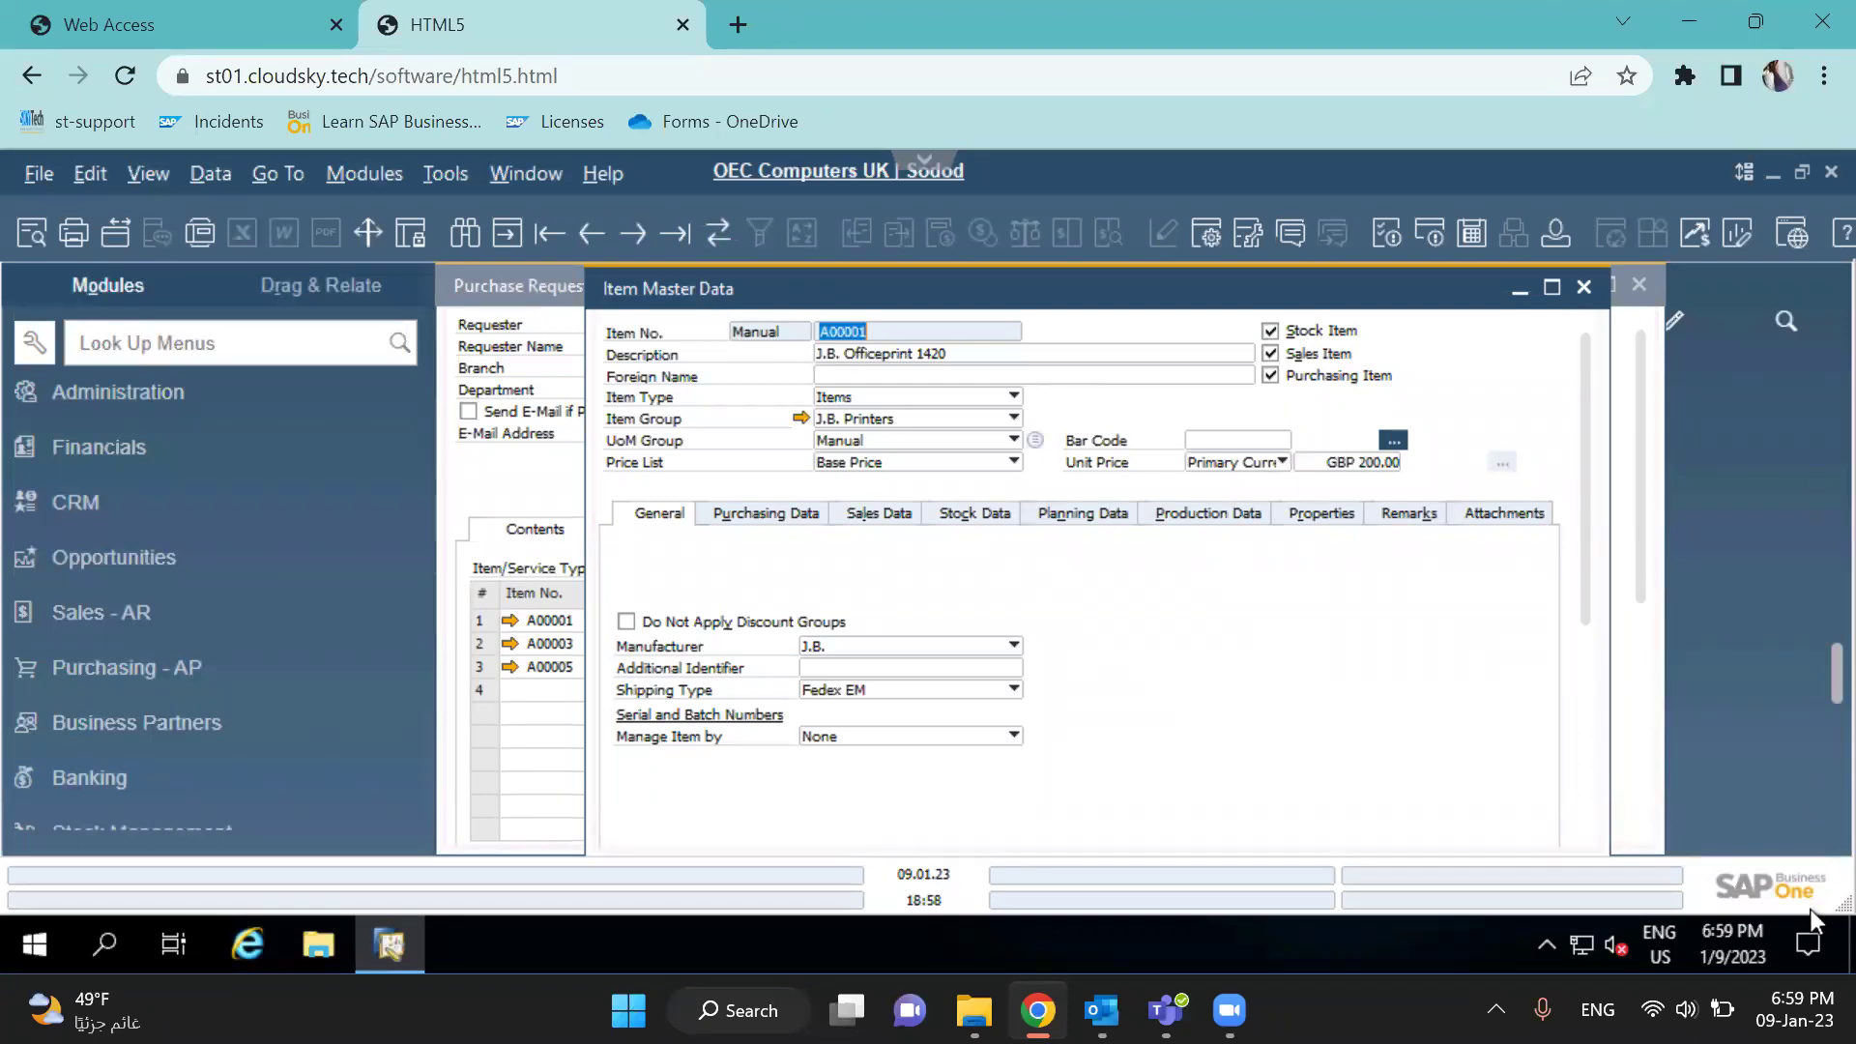
{"action": "left_click", "coordinate": [1543, 1010]}
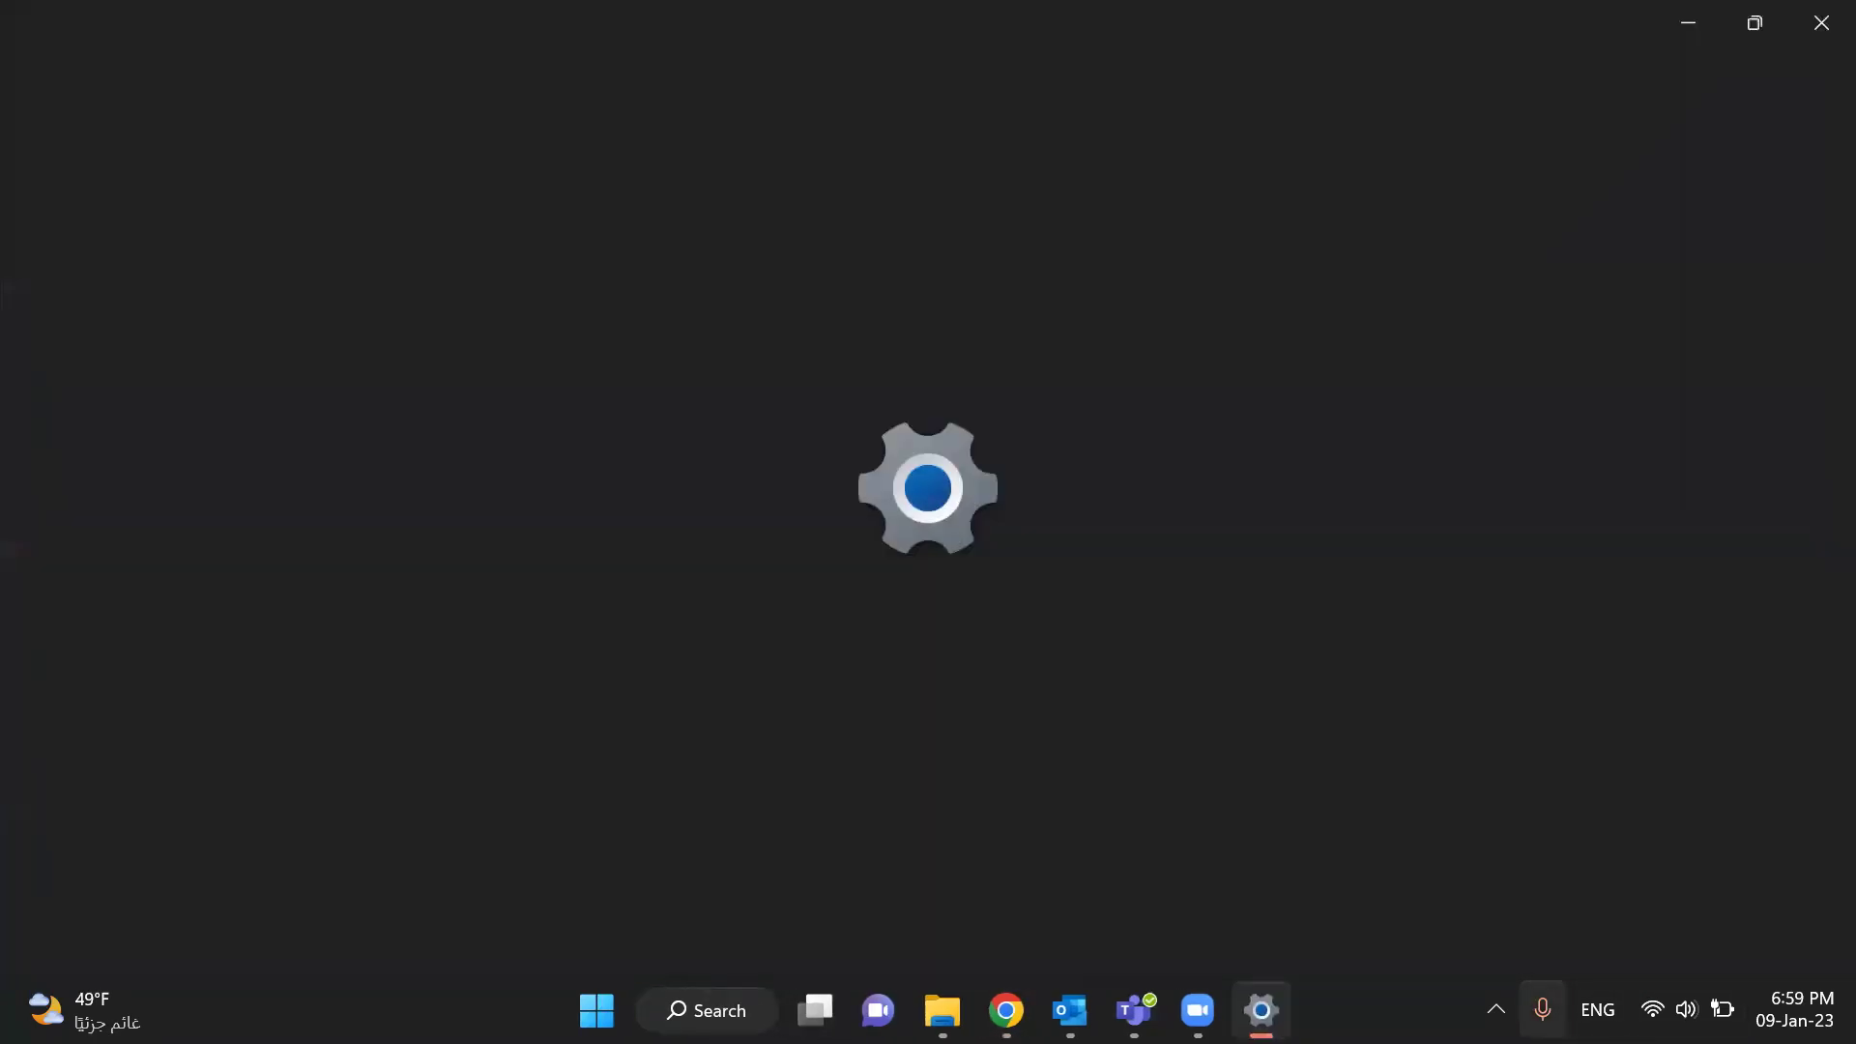
{"action": "key", "text": "alt+Tab"}
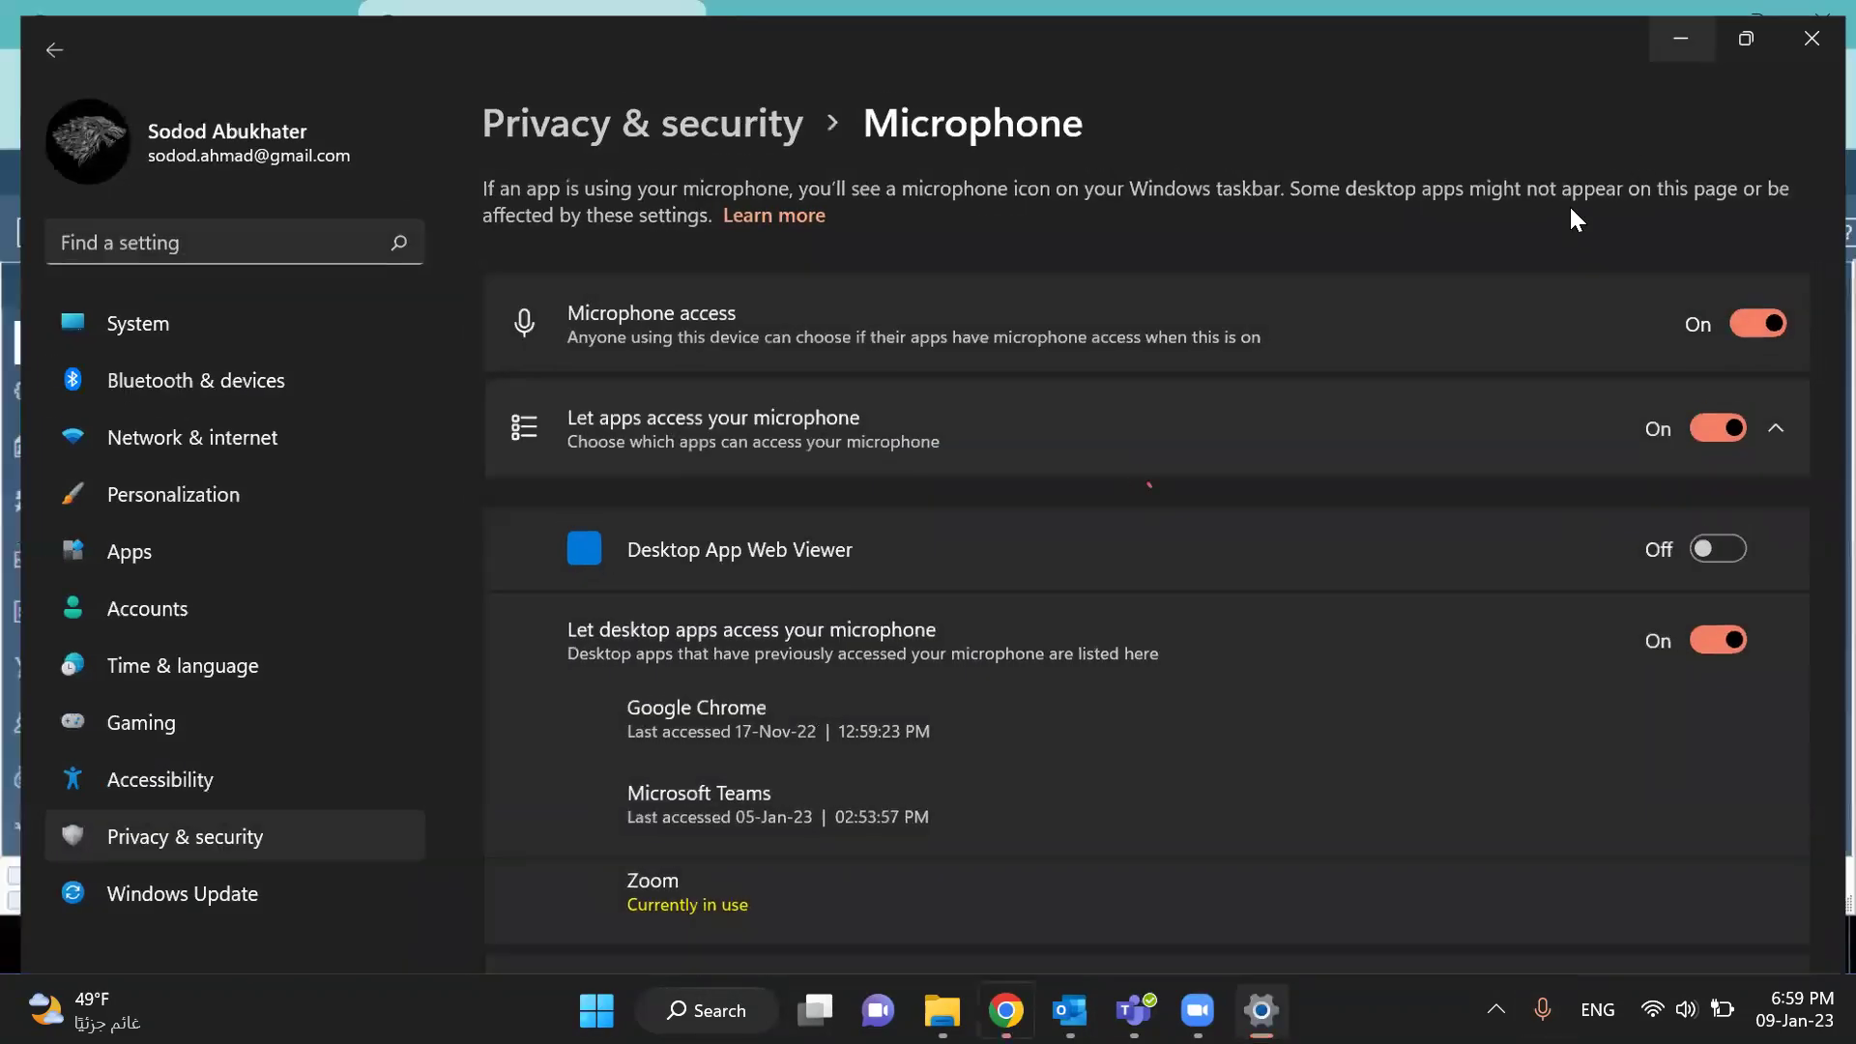
{"action": "left_click", "coordinate": [1542, 1009]}
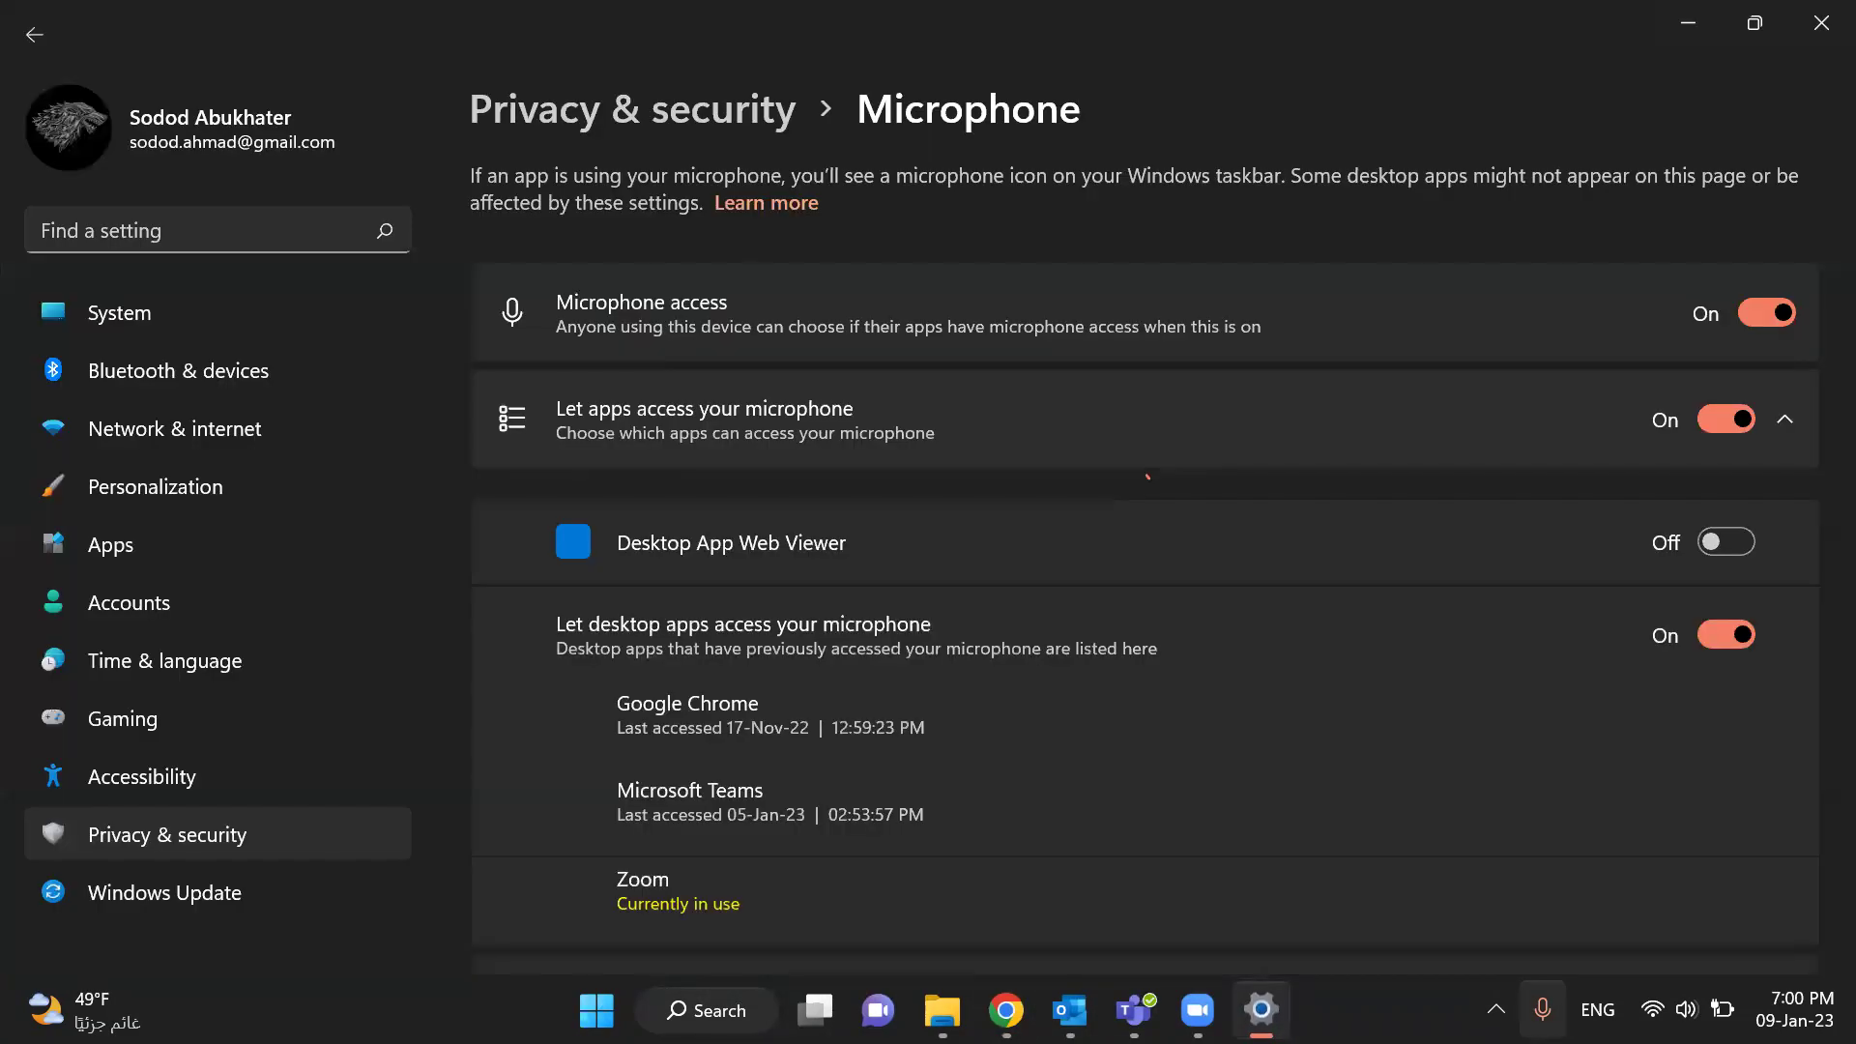
{"action": "key", "text": "alt+Tab"}
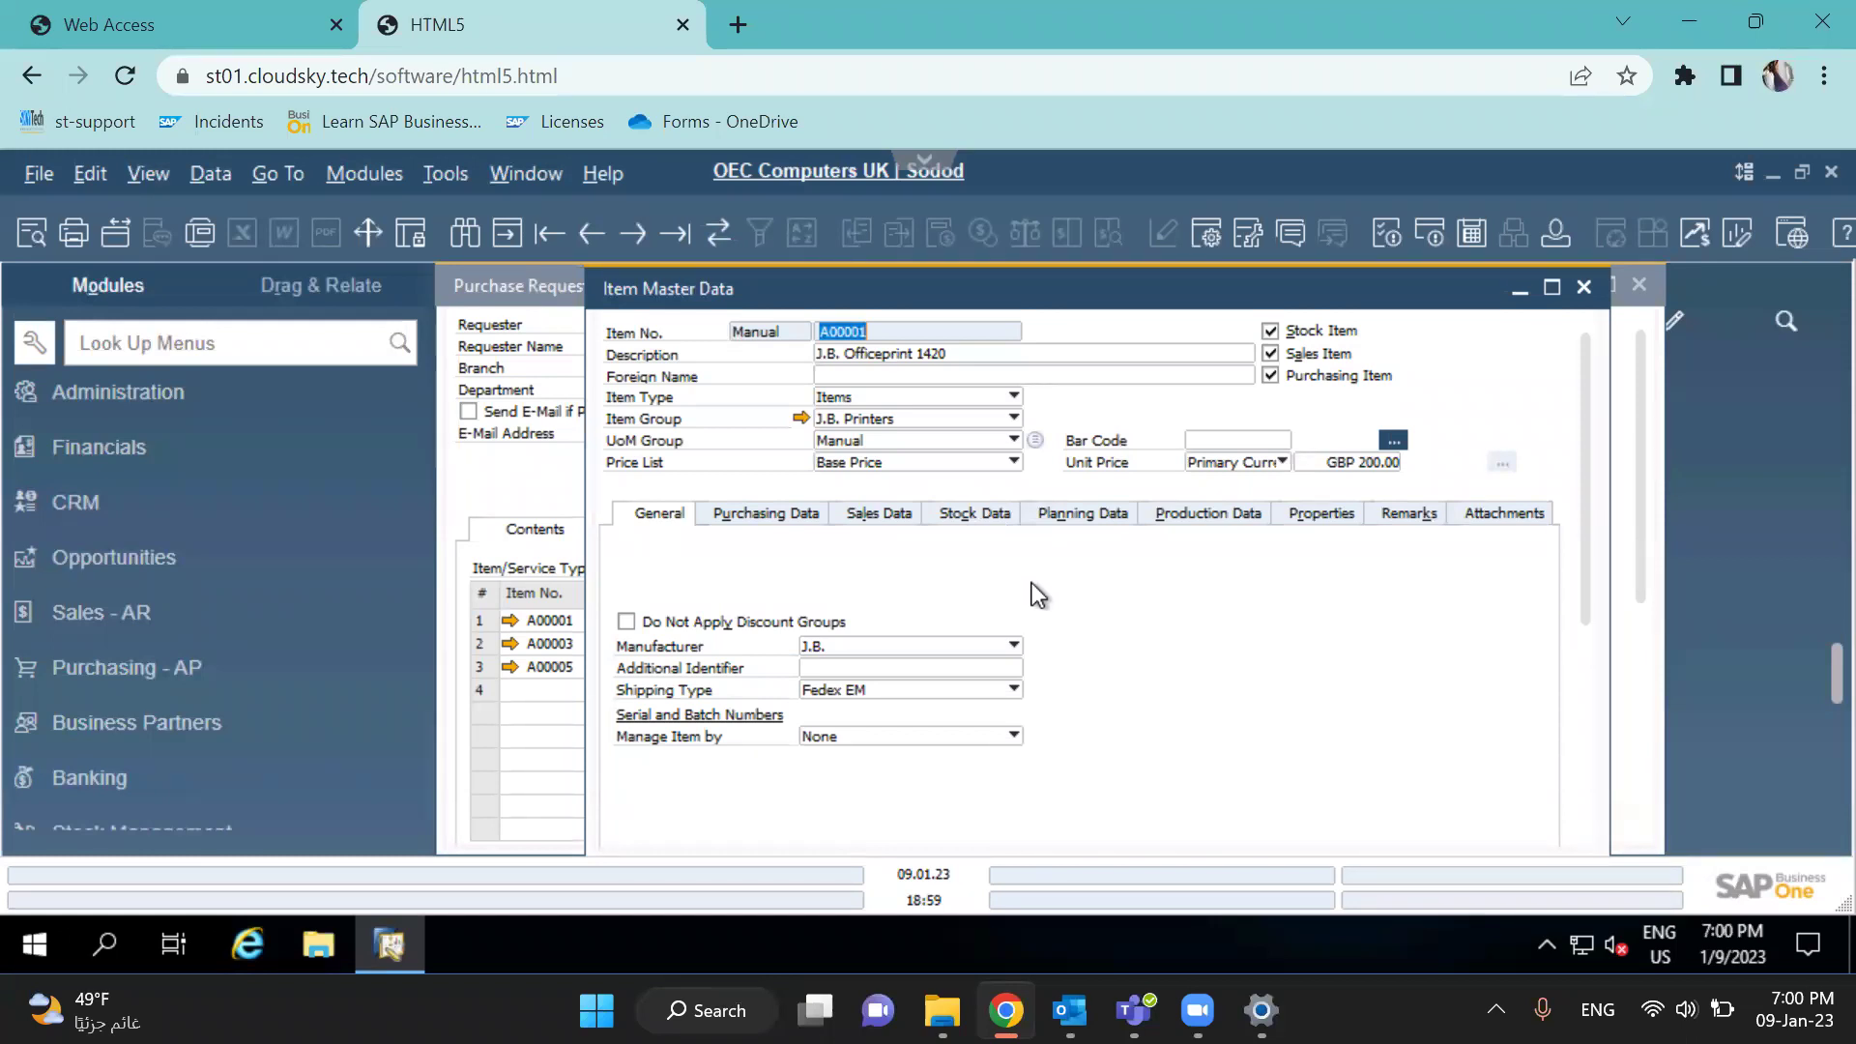
Review the item's purchasing and sales data and its UoM Group options, keep Manual, and close the master record
{"action": "left_click", "coordinate": [824, 518]}
{"action": "left_click", "coordinate": [894, 522]}
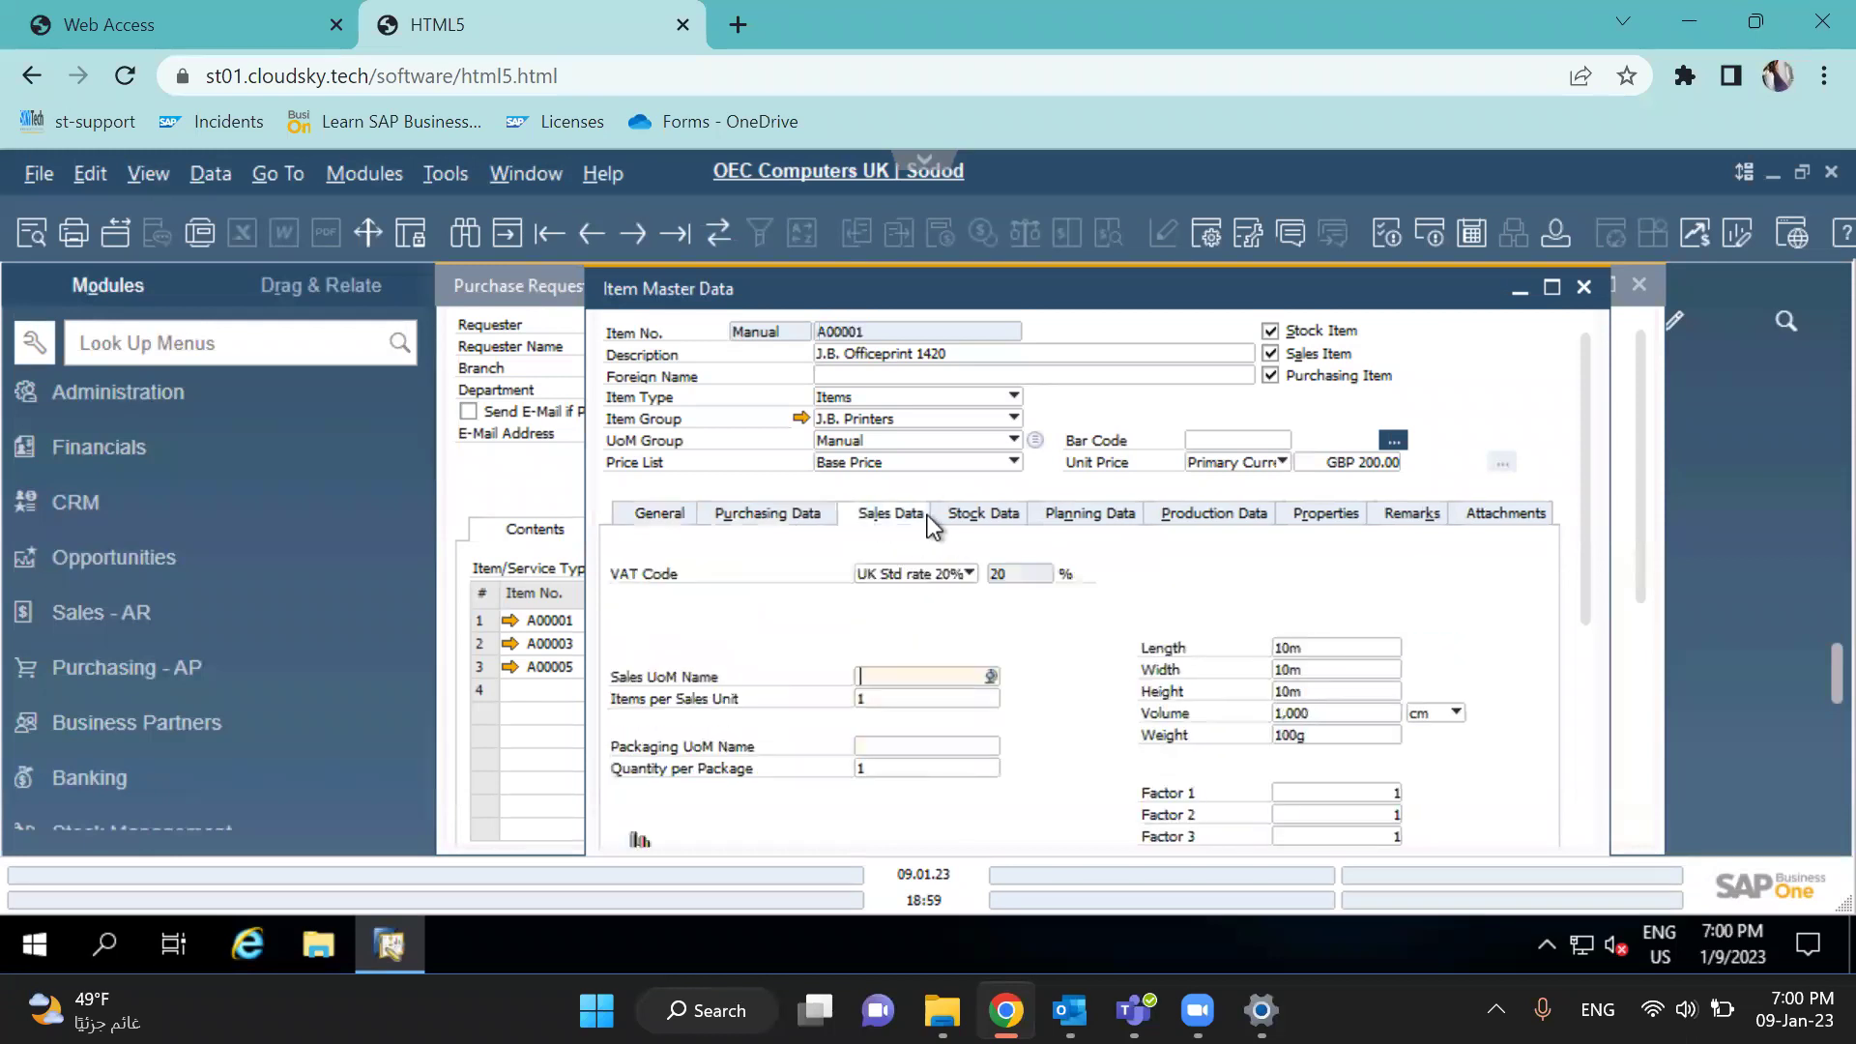
{"action": "left_click", "coordinate": [653, 513]}
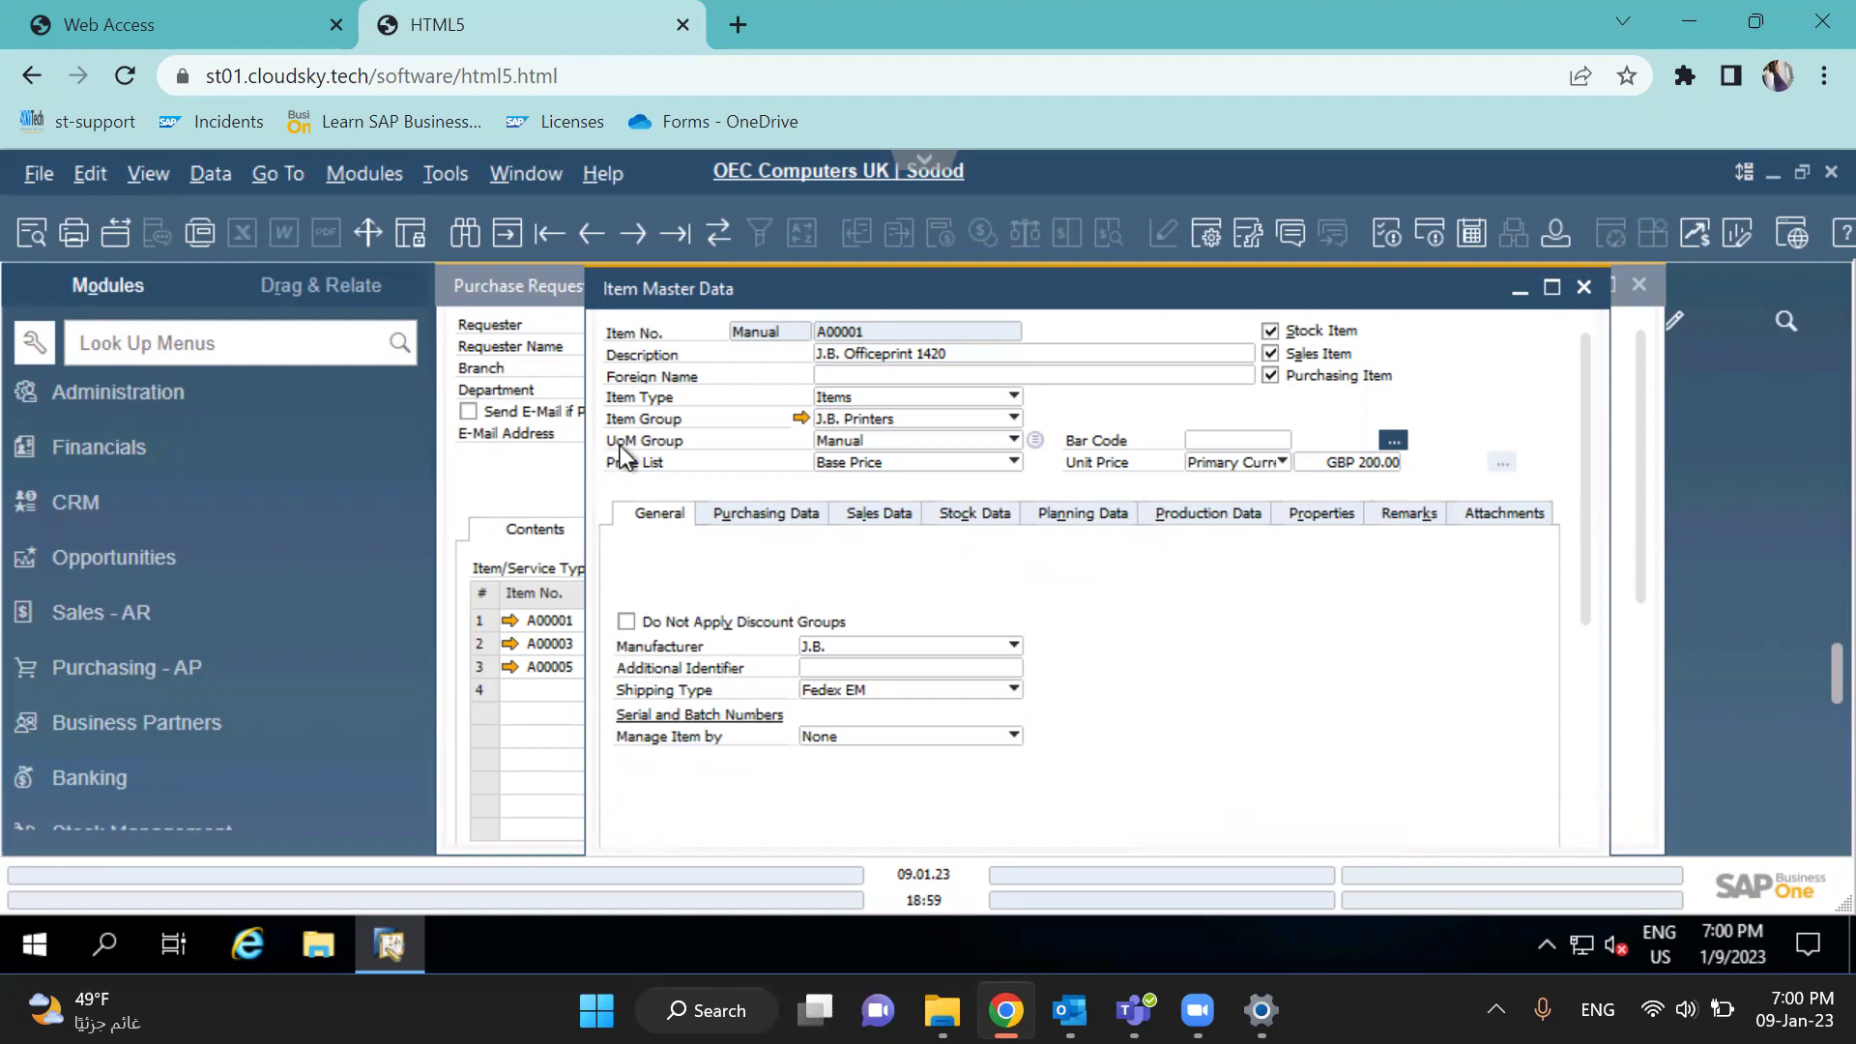
{"action": "left_click", "coordinate": [879, 443]}
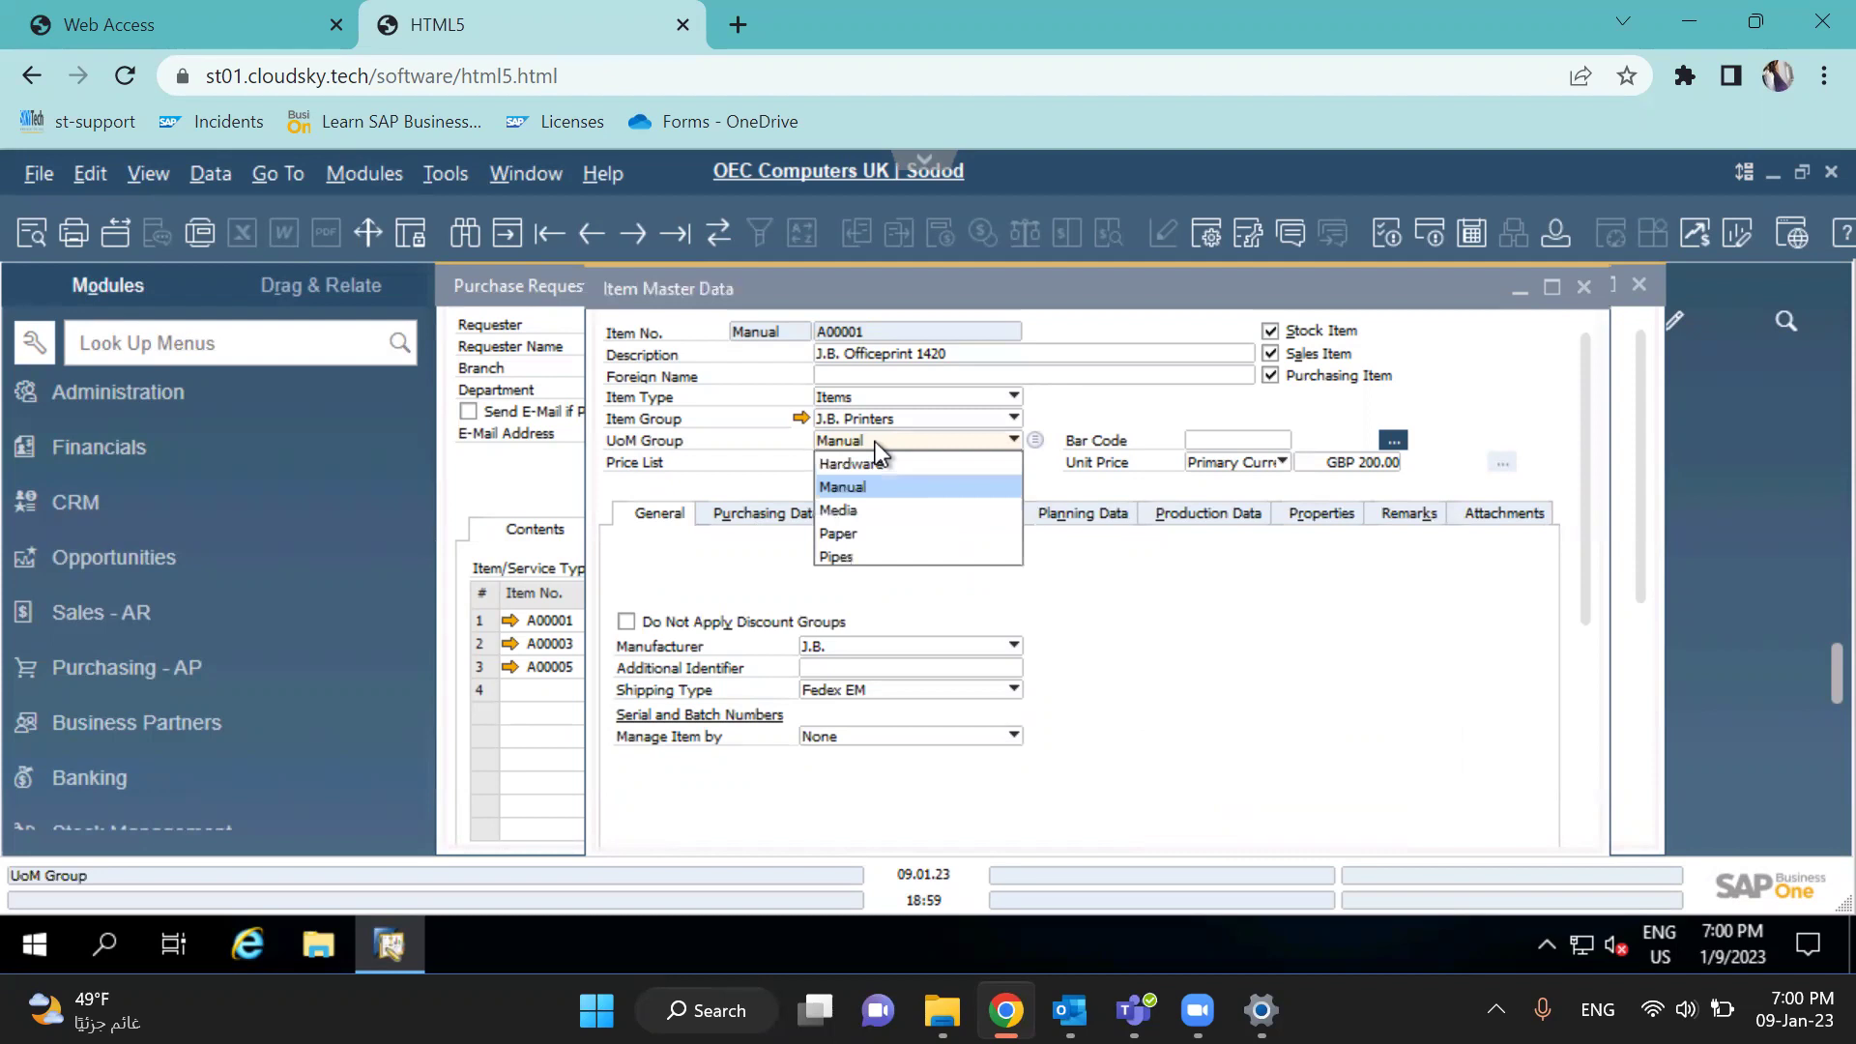
{"action": "left_click", "coordinate": [870, 486]}
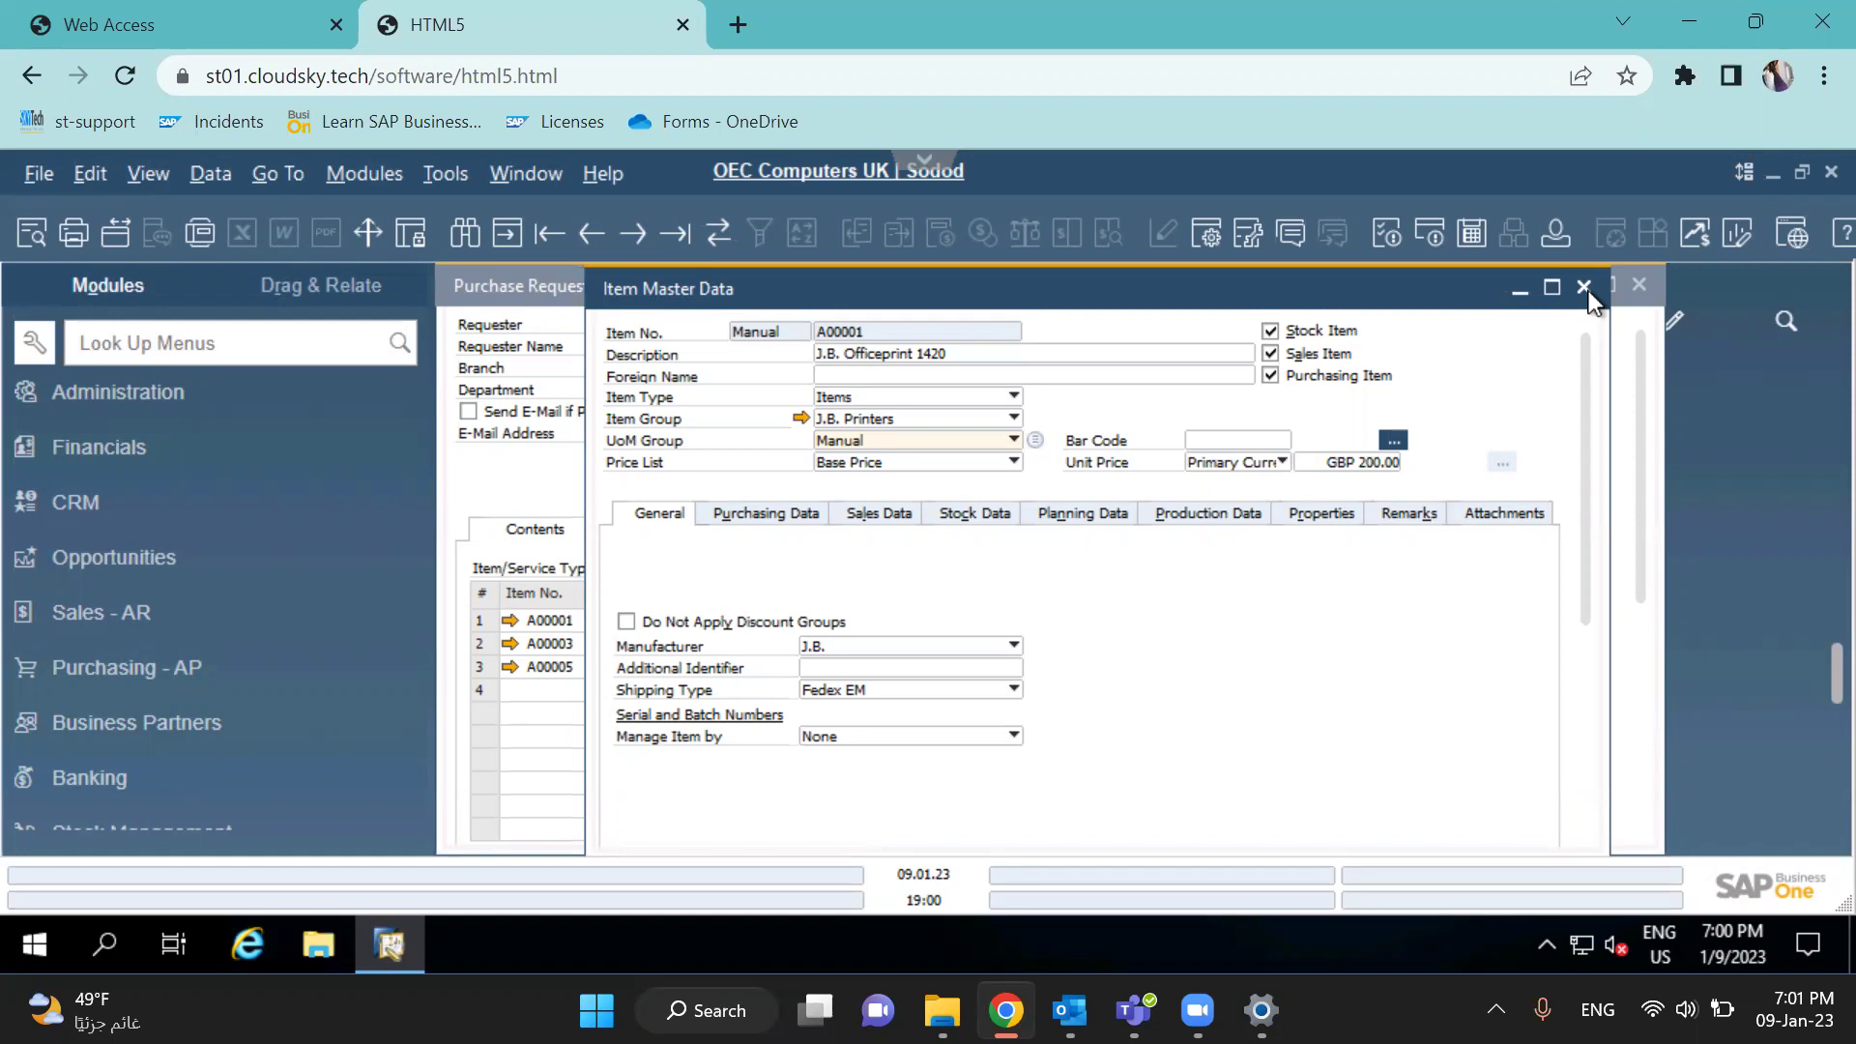
{"action": "left_click", "coordinate": [1585, 288]}
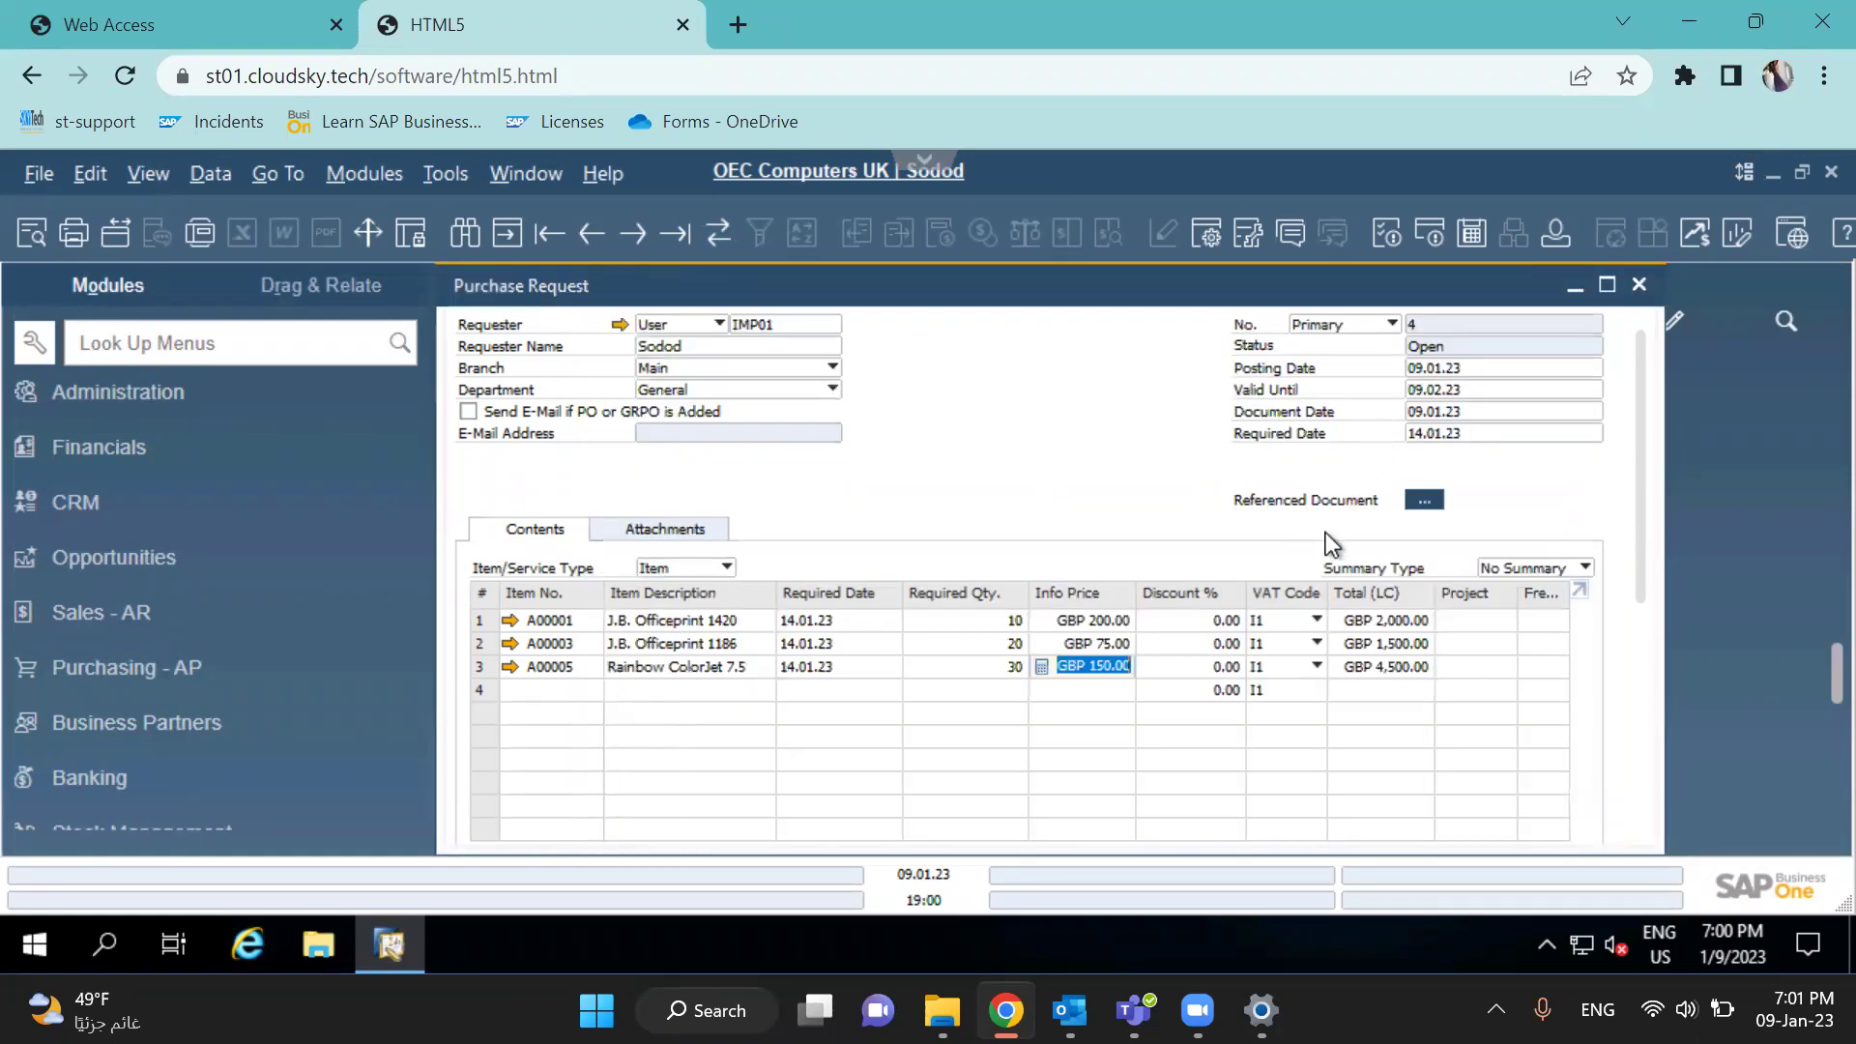
Review the info prices of items A00001, A00003 and A00005 and reposition the Purchase Request window to reveal its hidden columns
{"action": "left_click", "coordinate": [1088, 616]}
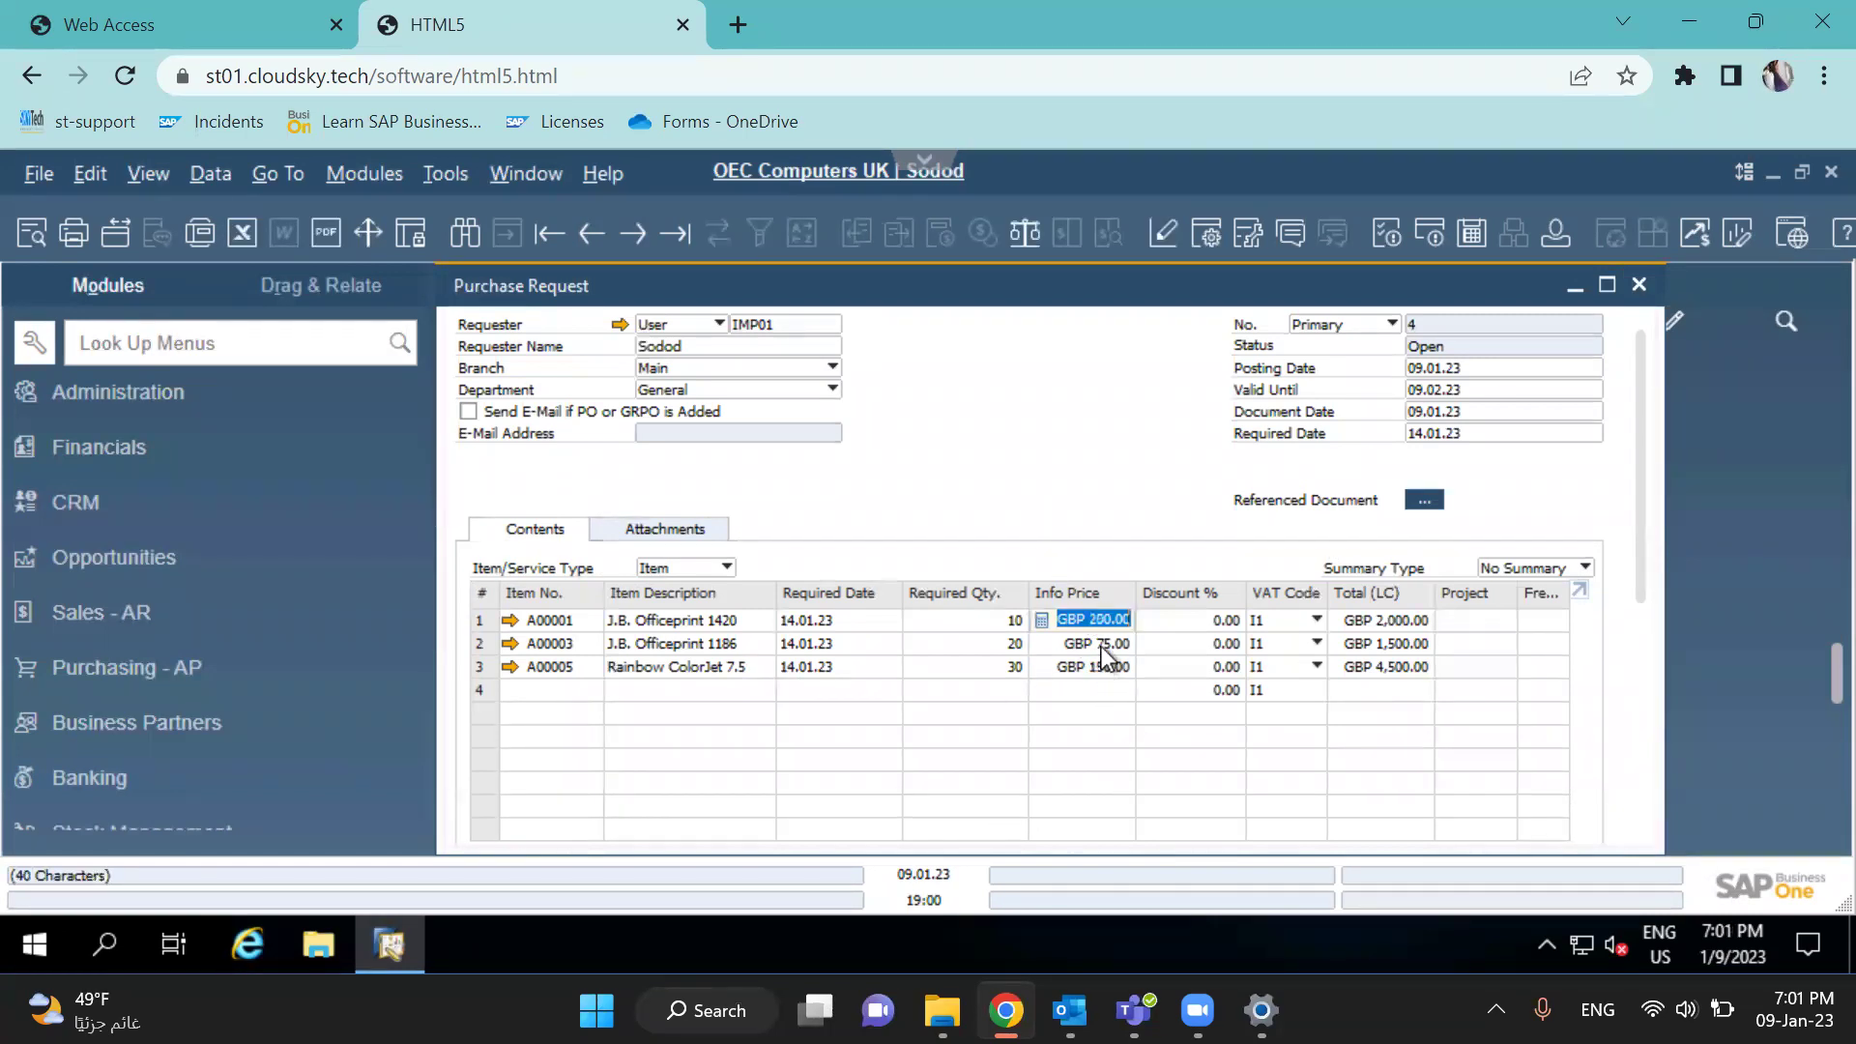
{"action": "left_click", "coordinate": [1101, 643]}
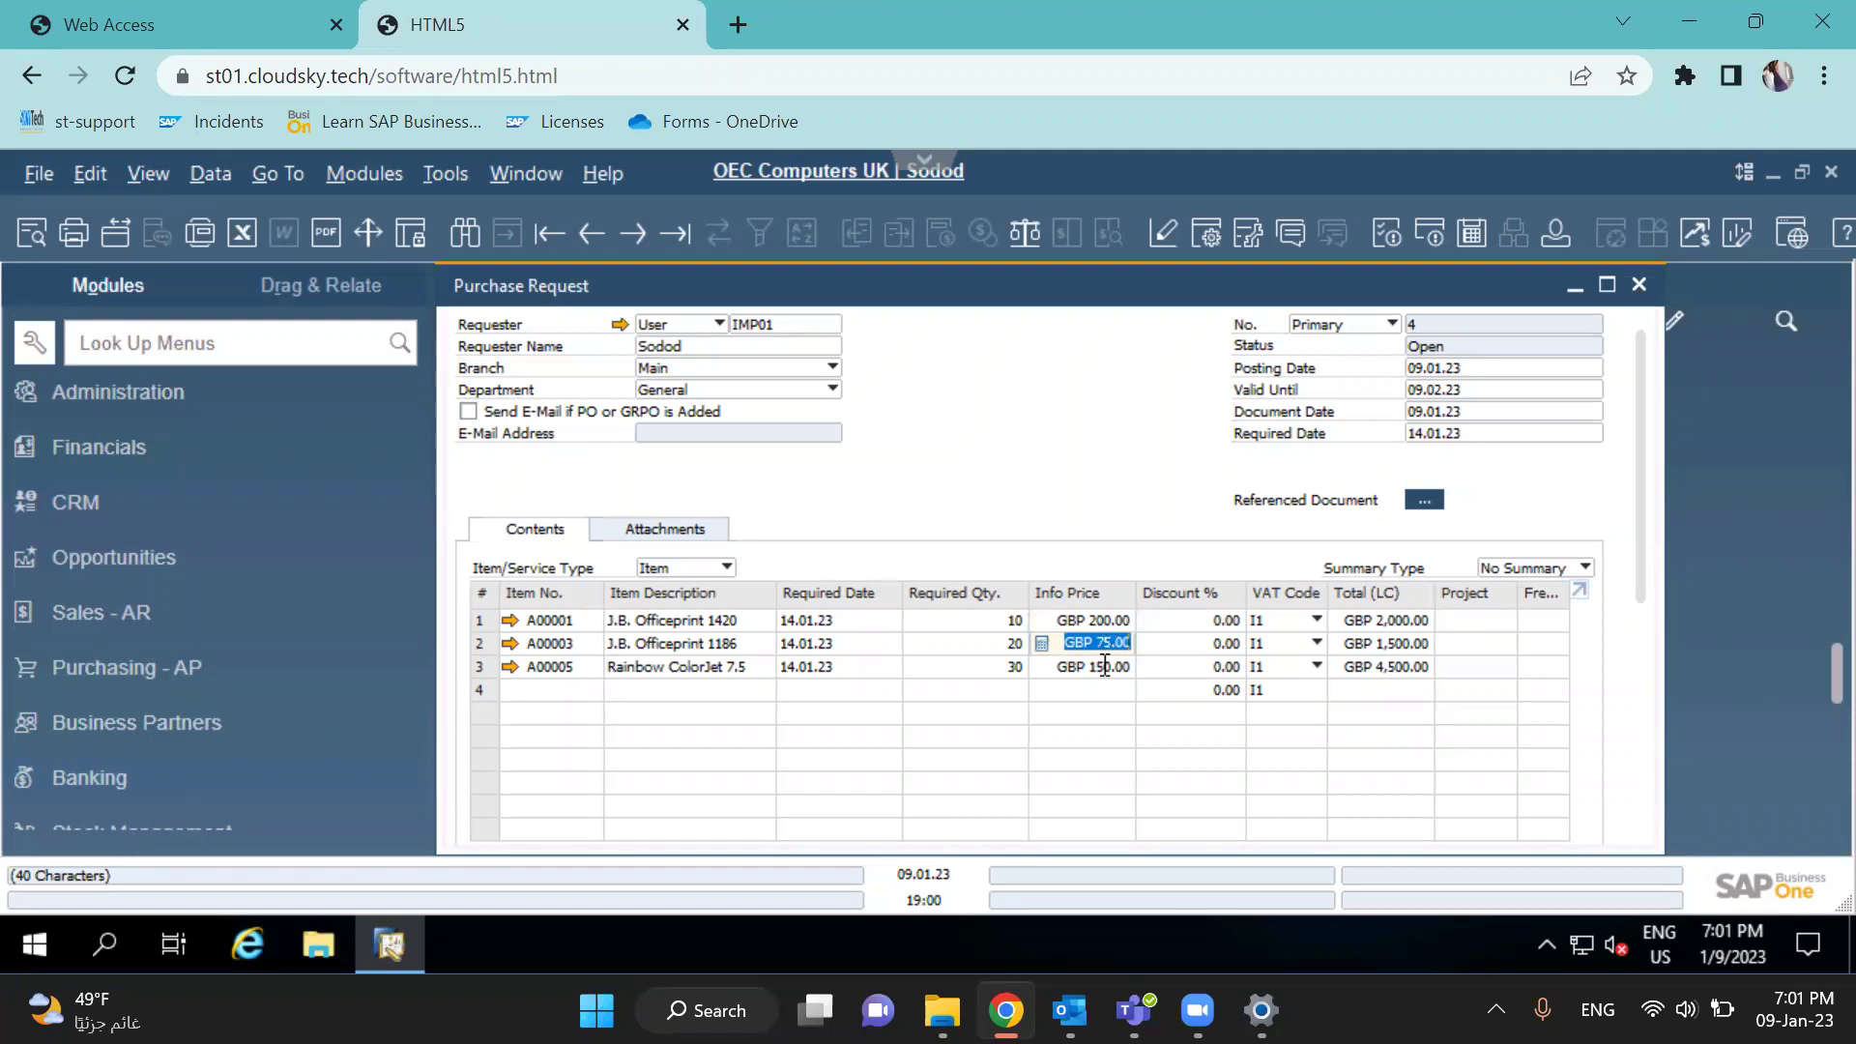
{"action": "left_click", "coordinate": [1105, 665]}
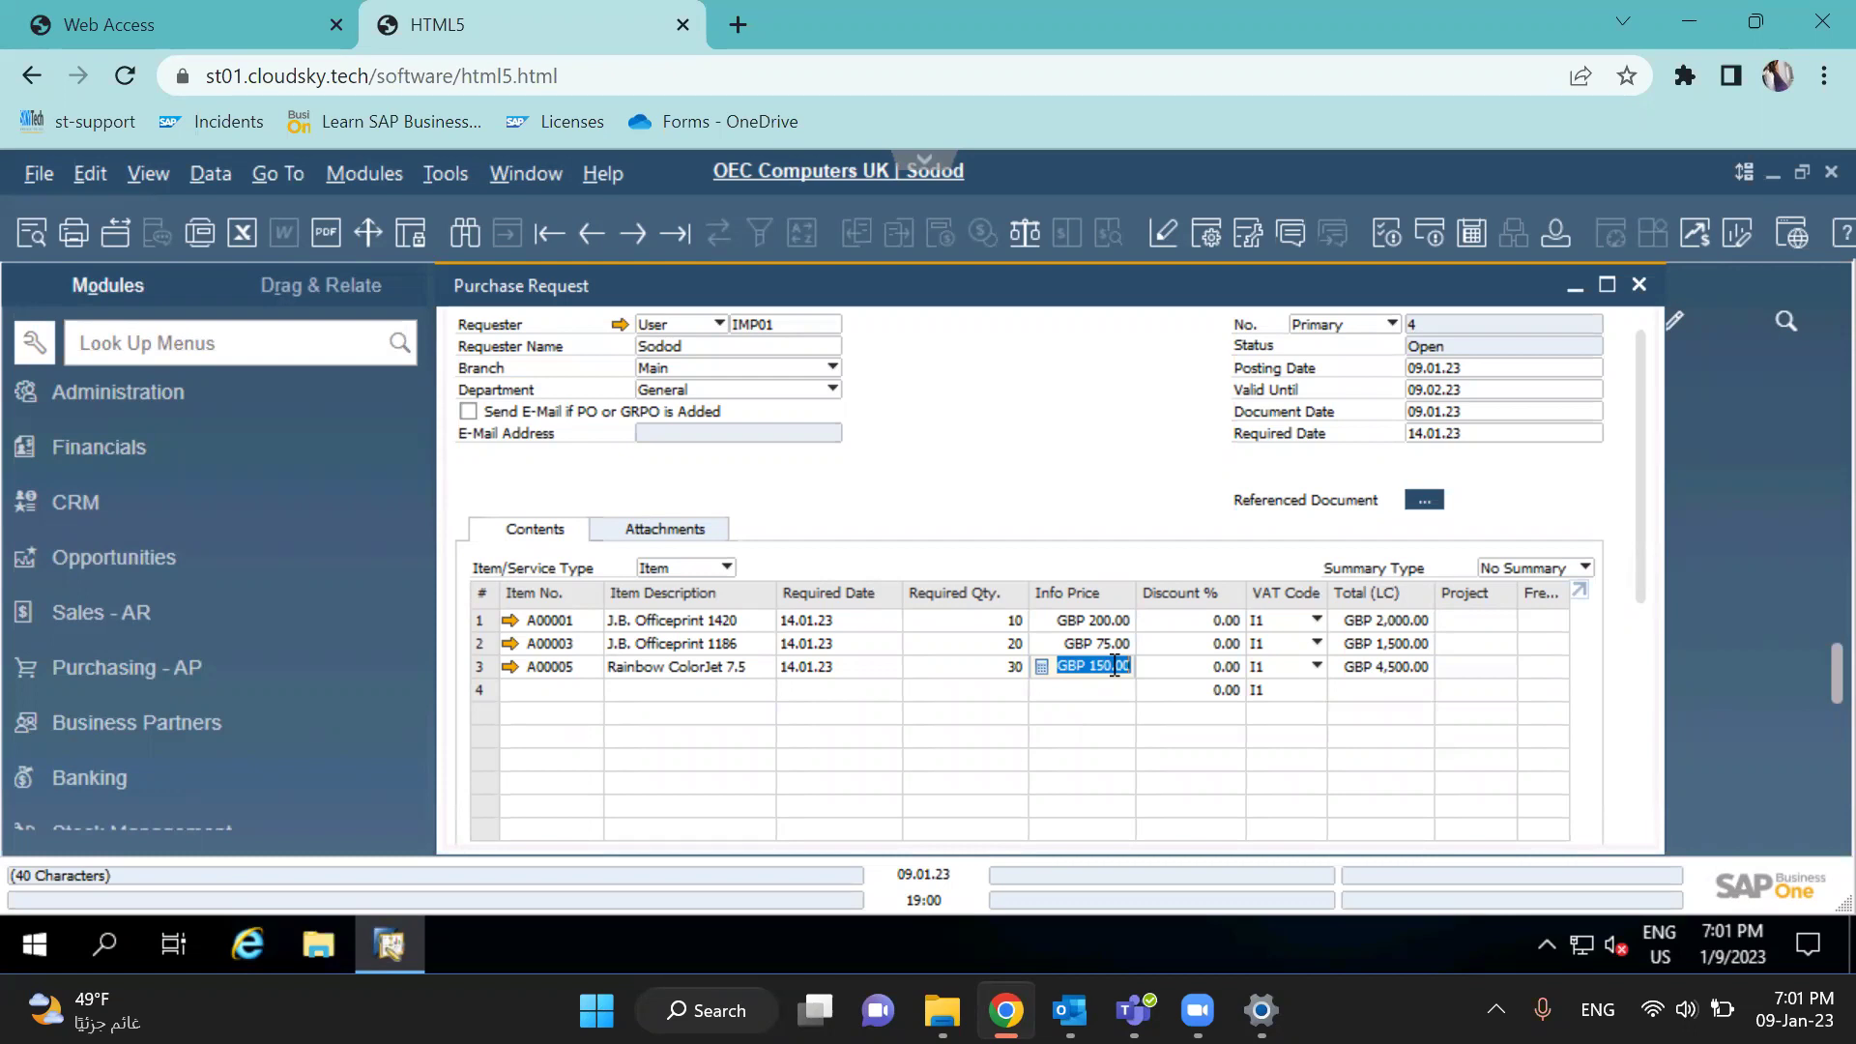
{"action": "left_click", "coordinate": [1110, 622]}
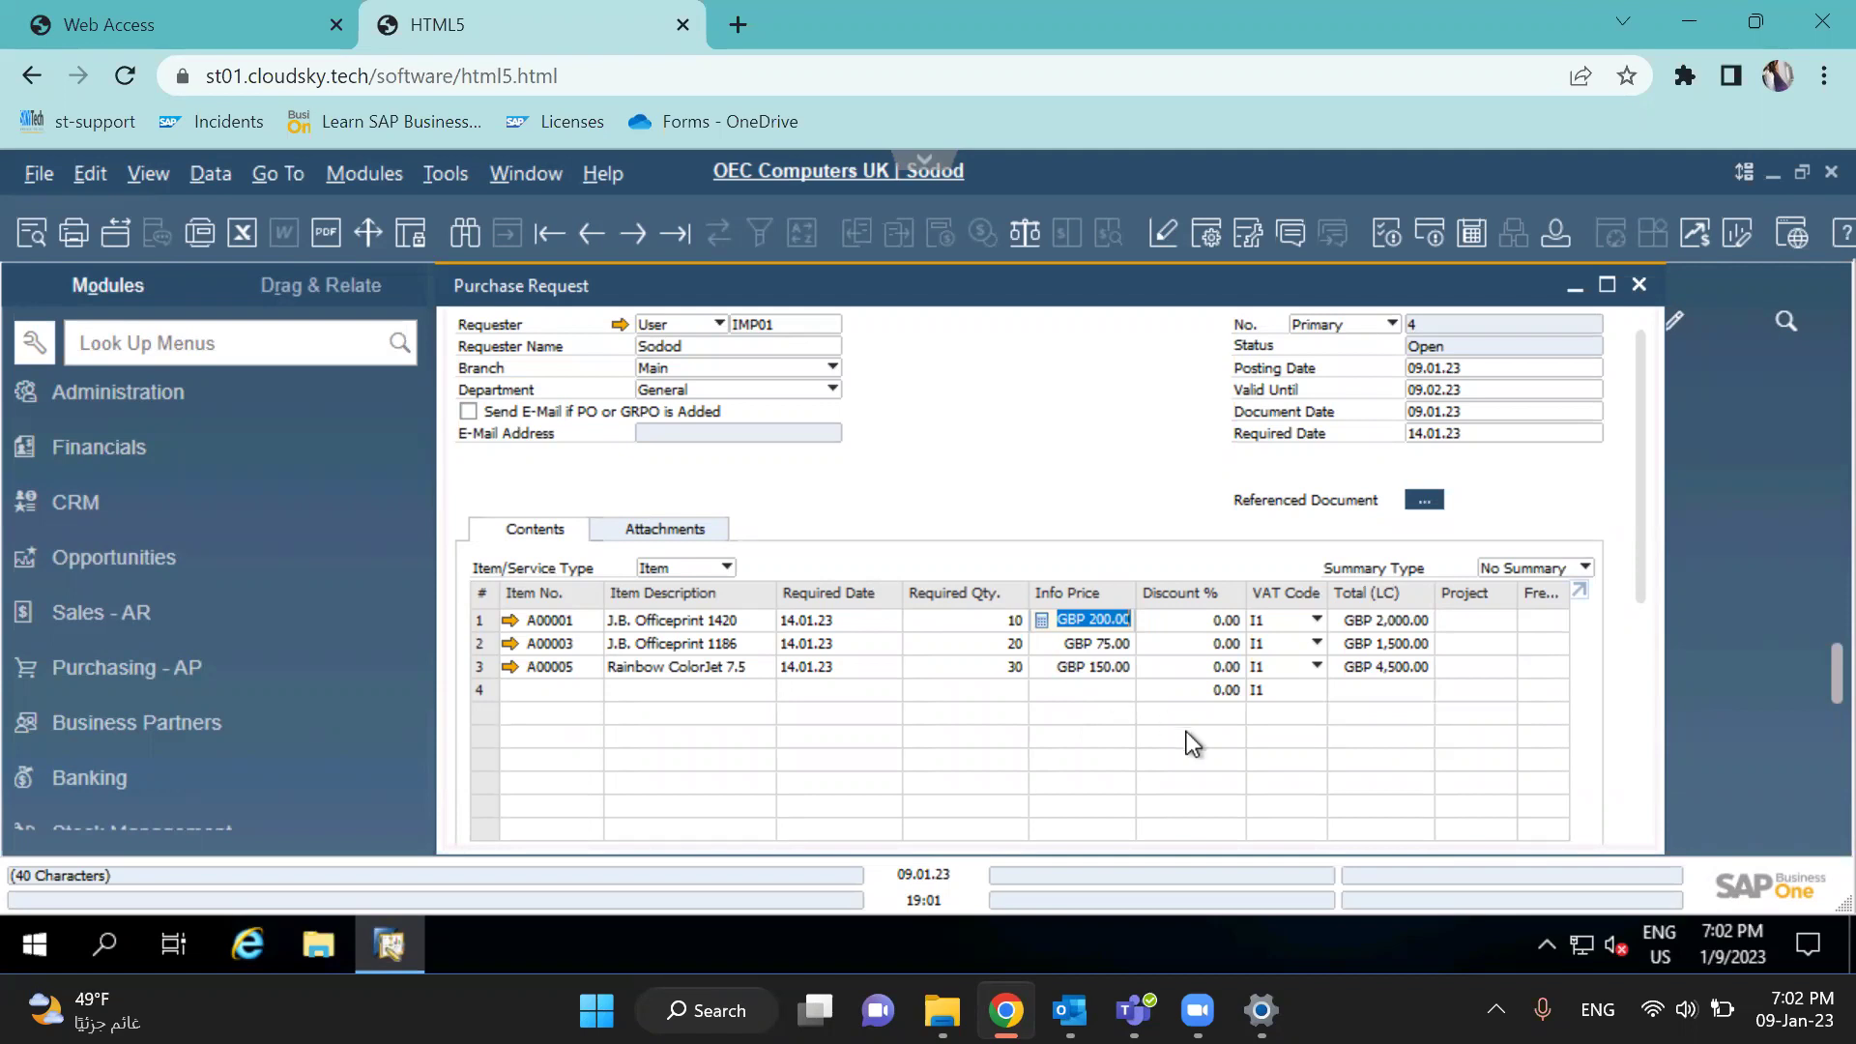
{"action": "left_click_drag", "start_coordinate": [1669, 650], "coordinate": [1808, 639]}
{"action": "left_click_drag", "start_coordinate": [1411, 295], "coordinate": [1201, 290]}
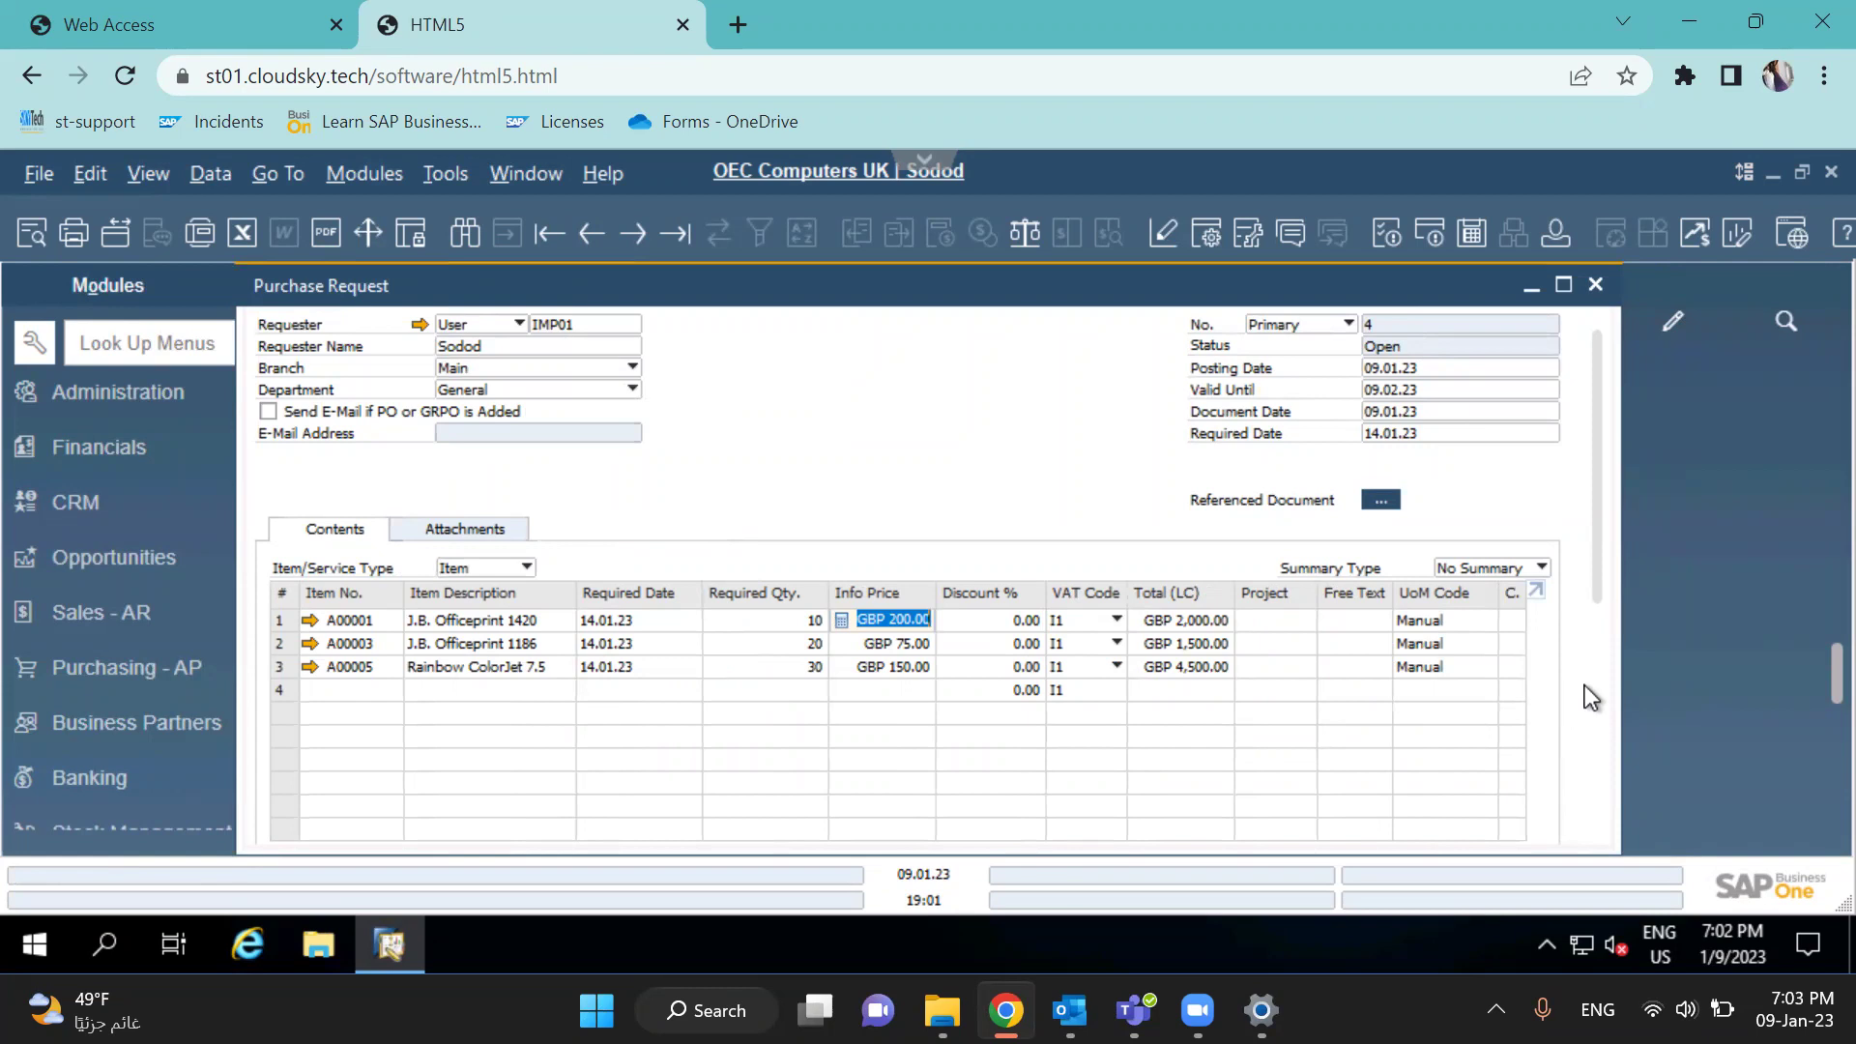
Add the completed purchase request to the system and close the blank request form
{"action": "scroll", "coordinate": [1547, 701], "scroll_direction": "down", "scroll_amount": 5}
{"action": "left_click", "coordinate": [322, 822]}
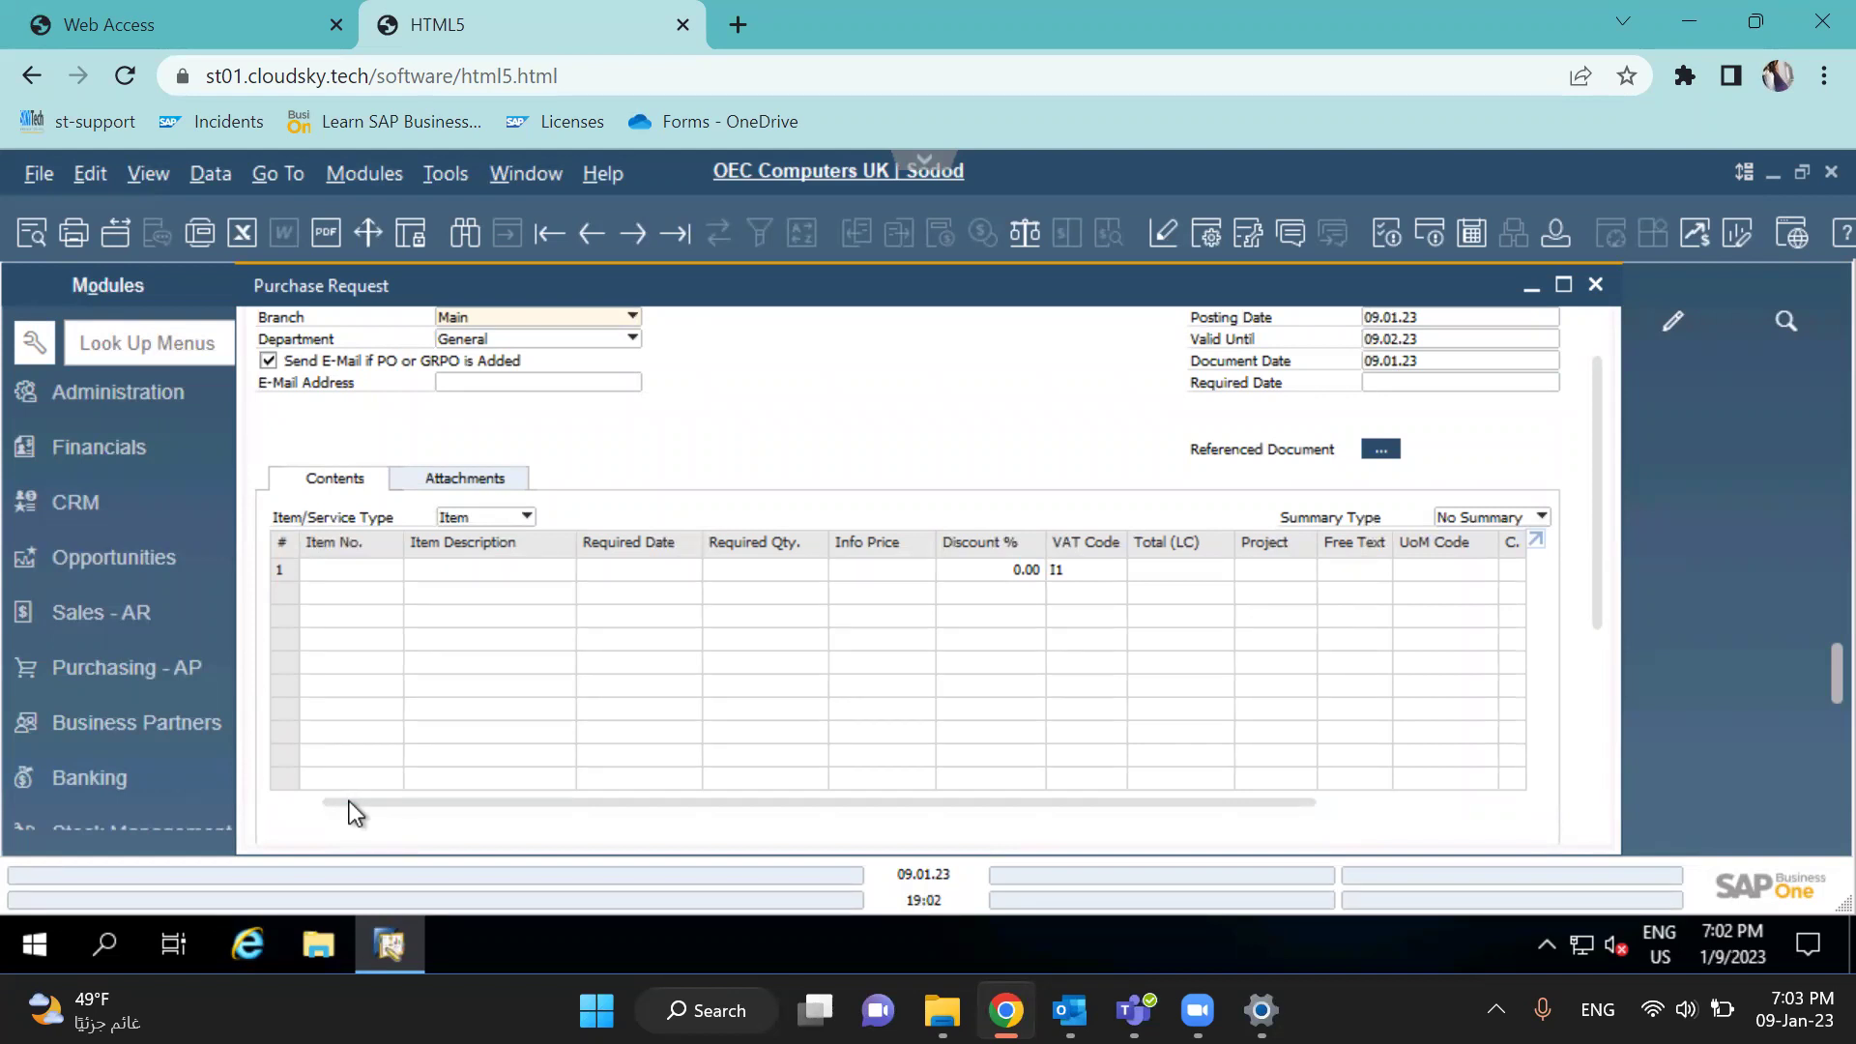
{"action": "left_click", "coordinate": [1596, 286]}
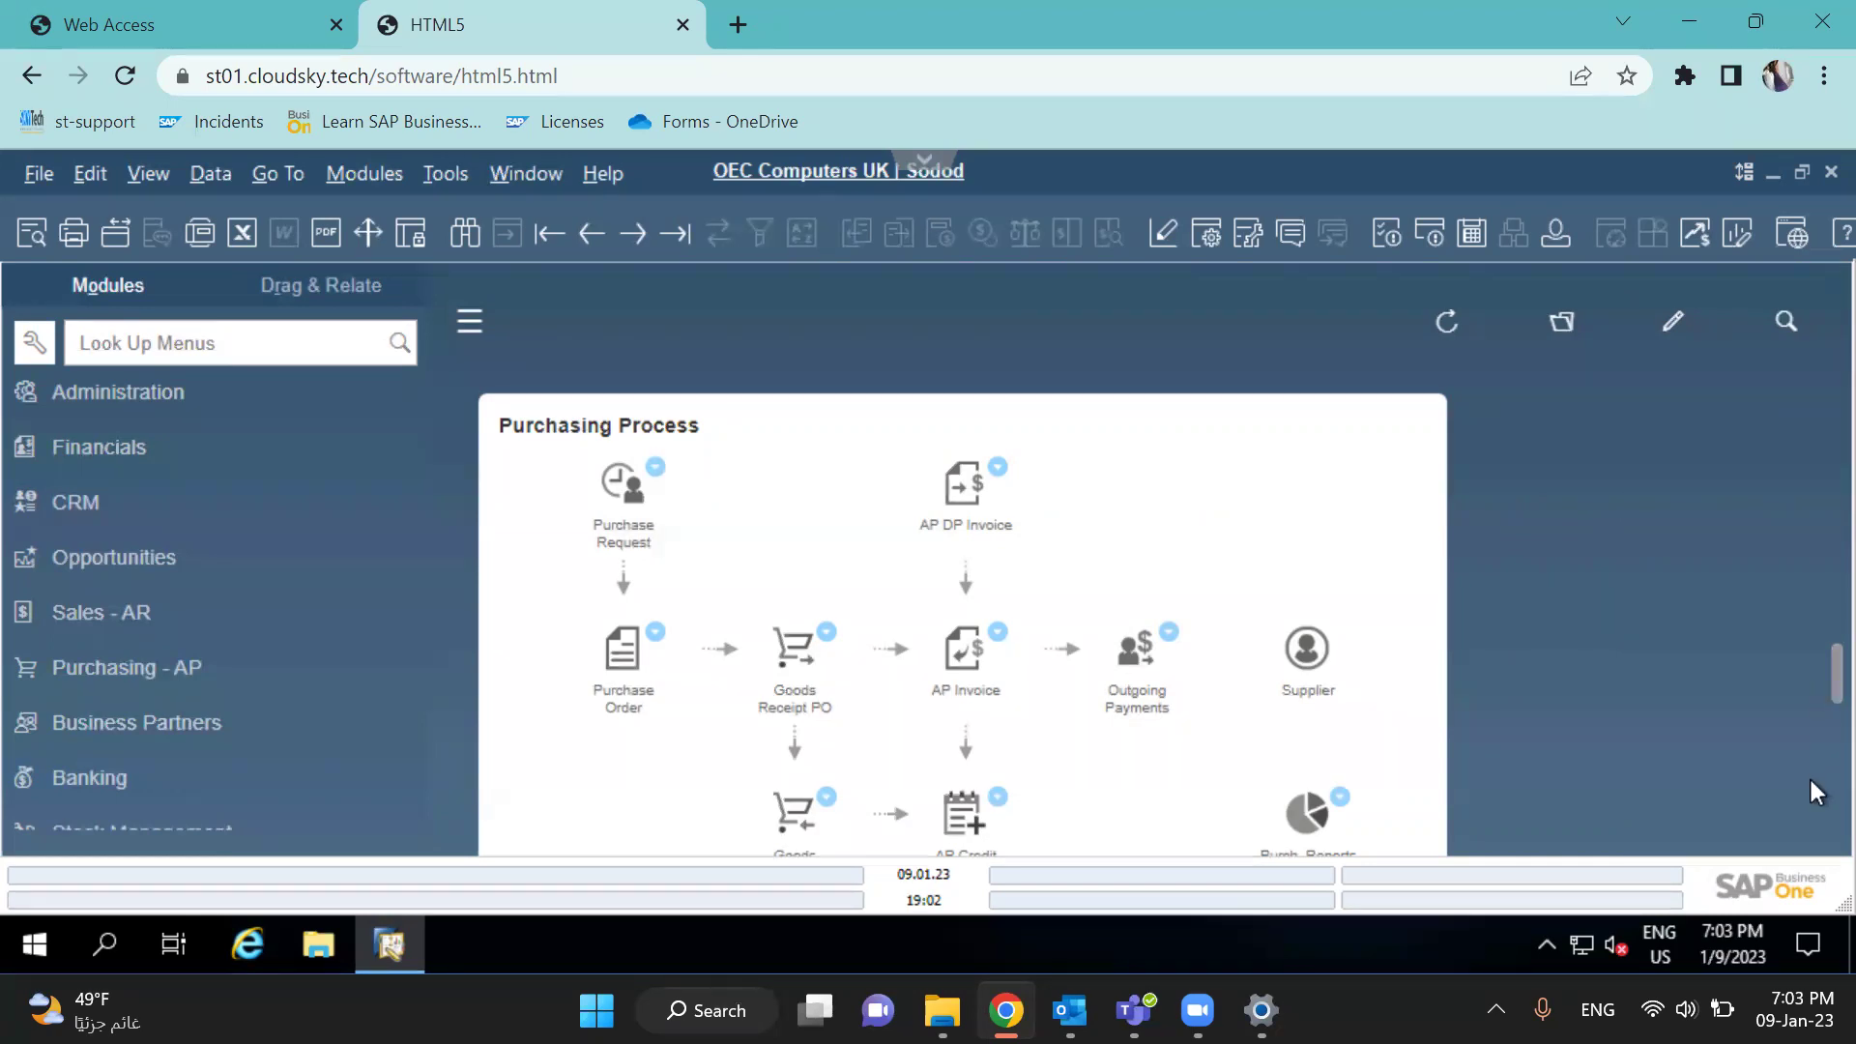
Examine the home dashboard's widgets, including the My Recent Updates list of purchasing documents
{"action": "scroll", "coordinate": [1807, 775], "scroll_direction": "down", "scroll_amount": 6}
{"action": "scroll", "coordinate": [1807, 659], "scroll_direction": "up", "scroll_amount": 6}
{"action": "scroll", "coordinate": [1811, 583], "scroll_direction": "up", "scroll_amount": 6}
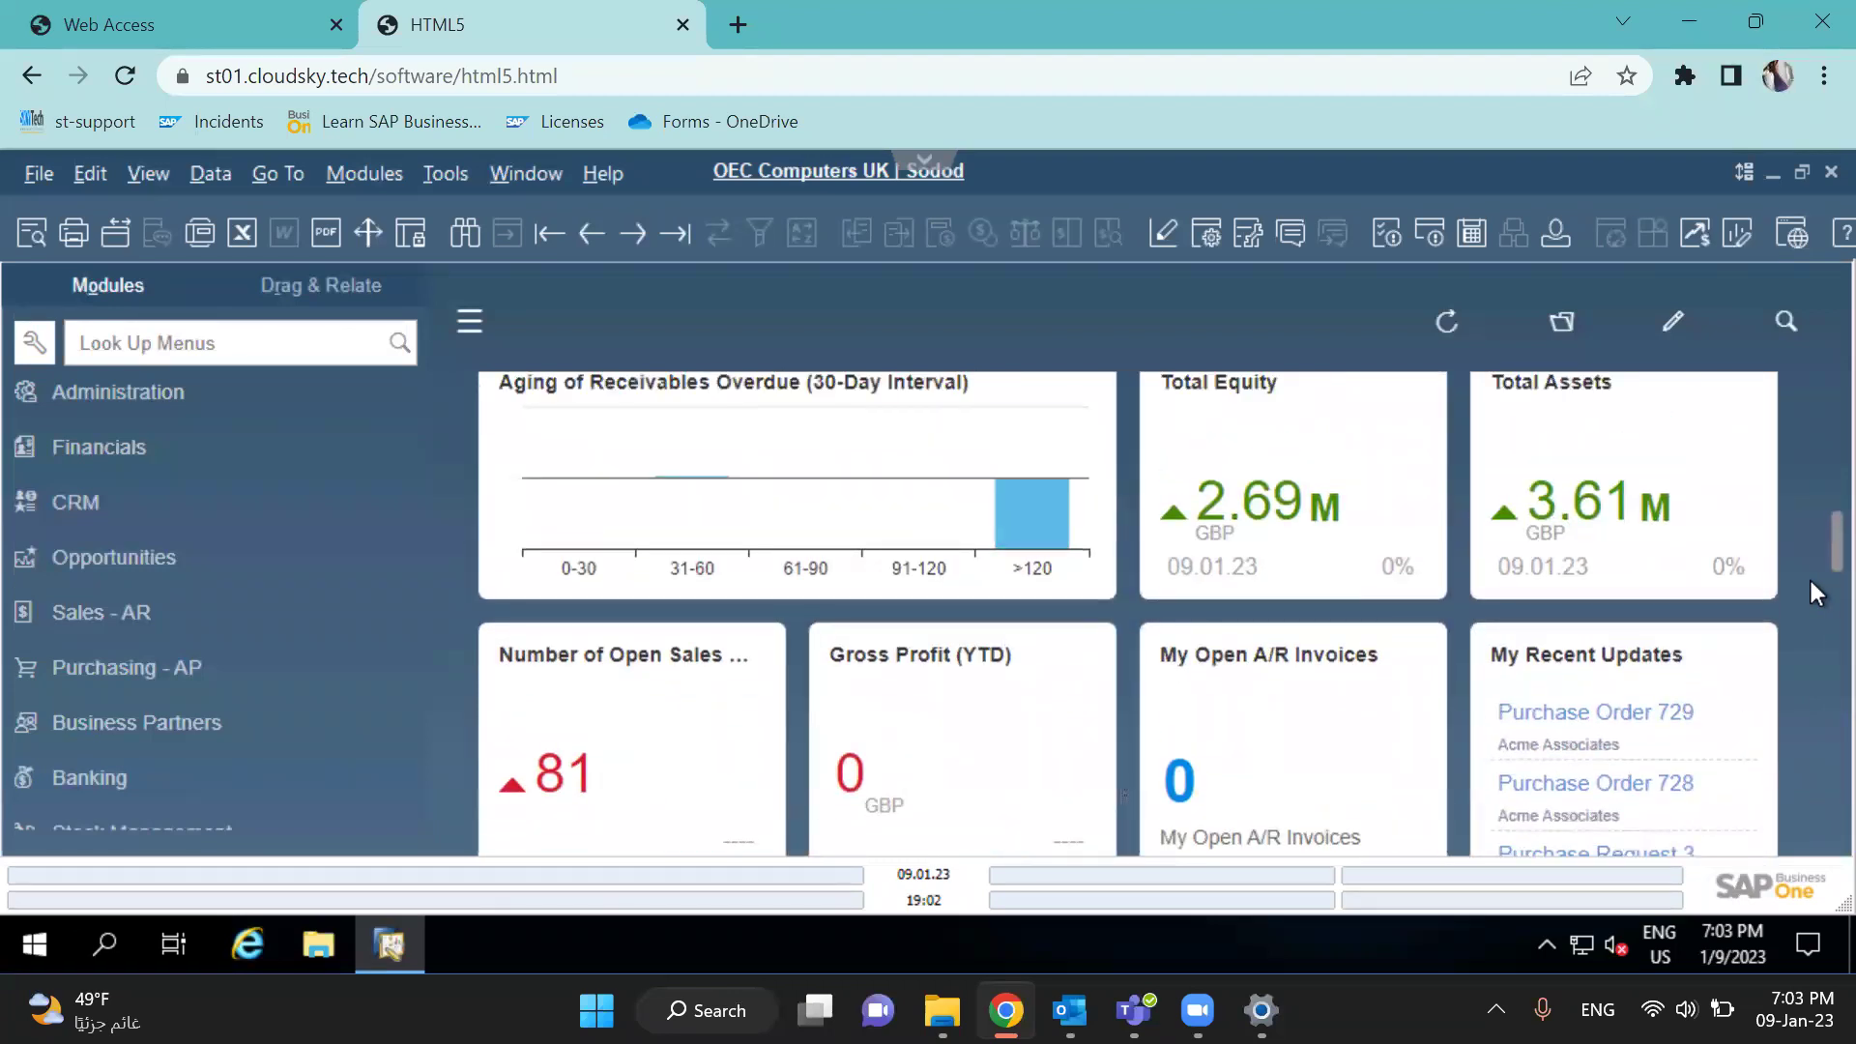
{"action": "scroll", "coordinate": [1815, 591], "scroll_direction": "down", "scroll_amount": 2}
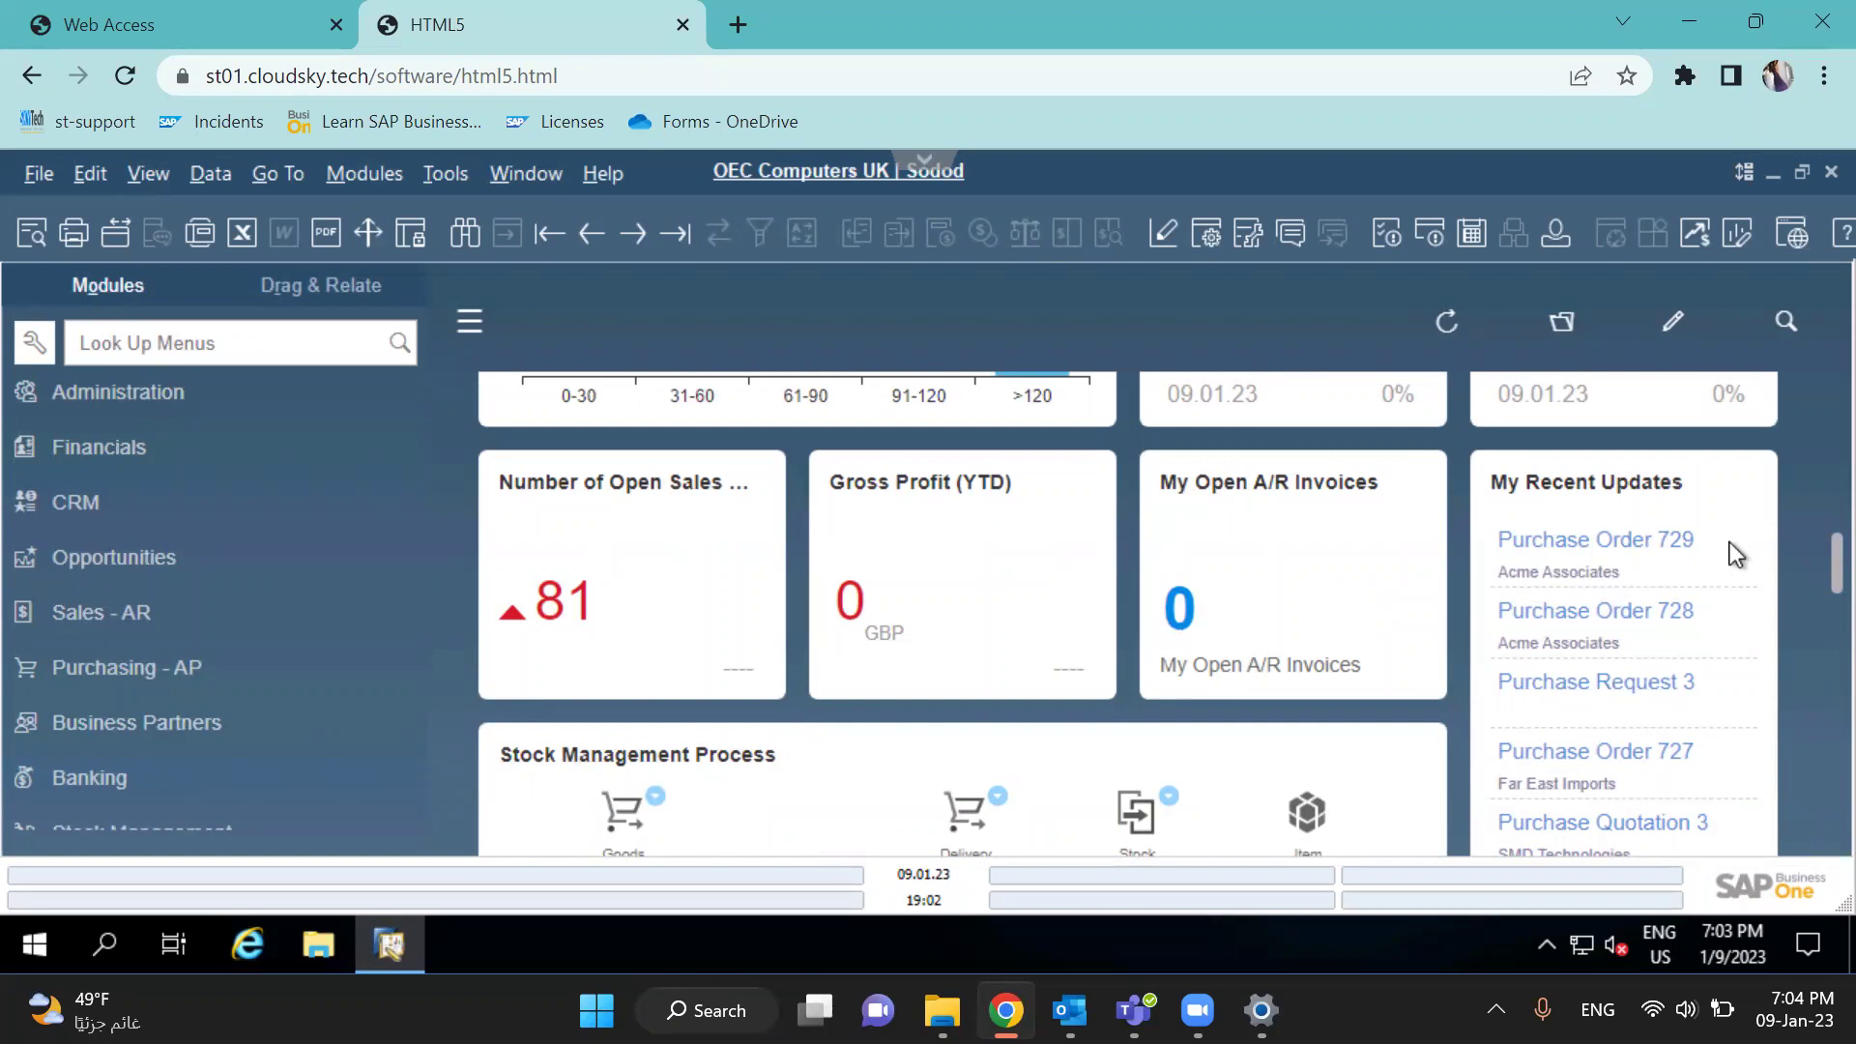
{"action": "scroll", "coordinate": [1773, 538], "scroll_direction": "up", "scroll_amount": 3}
{"action": "scroll", "coordinate": [1772, 538], "scroll_direction": "up", "scroll_amount": 3}
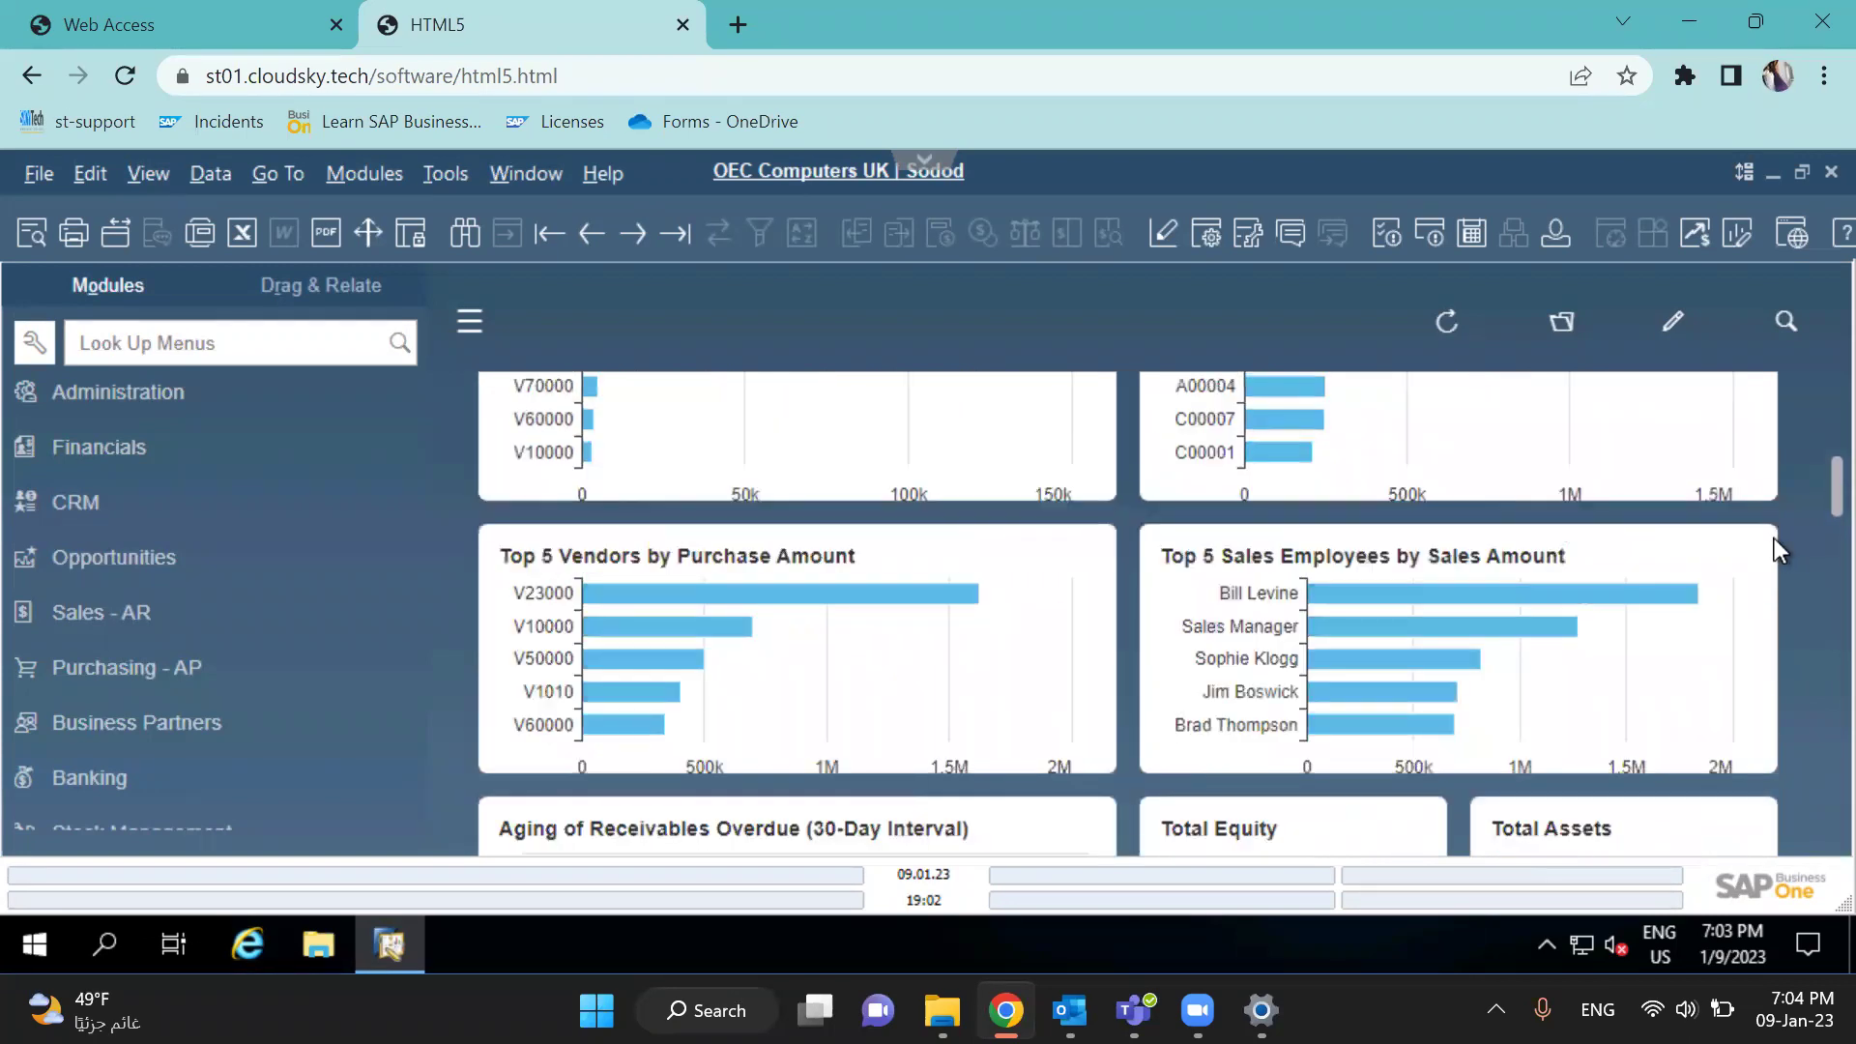
{"action": "scroll", "coordinate": [1773, 547], "scroll_direction": "down", "scroll_amount": 3}
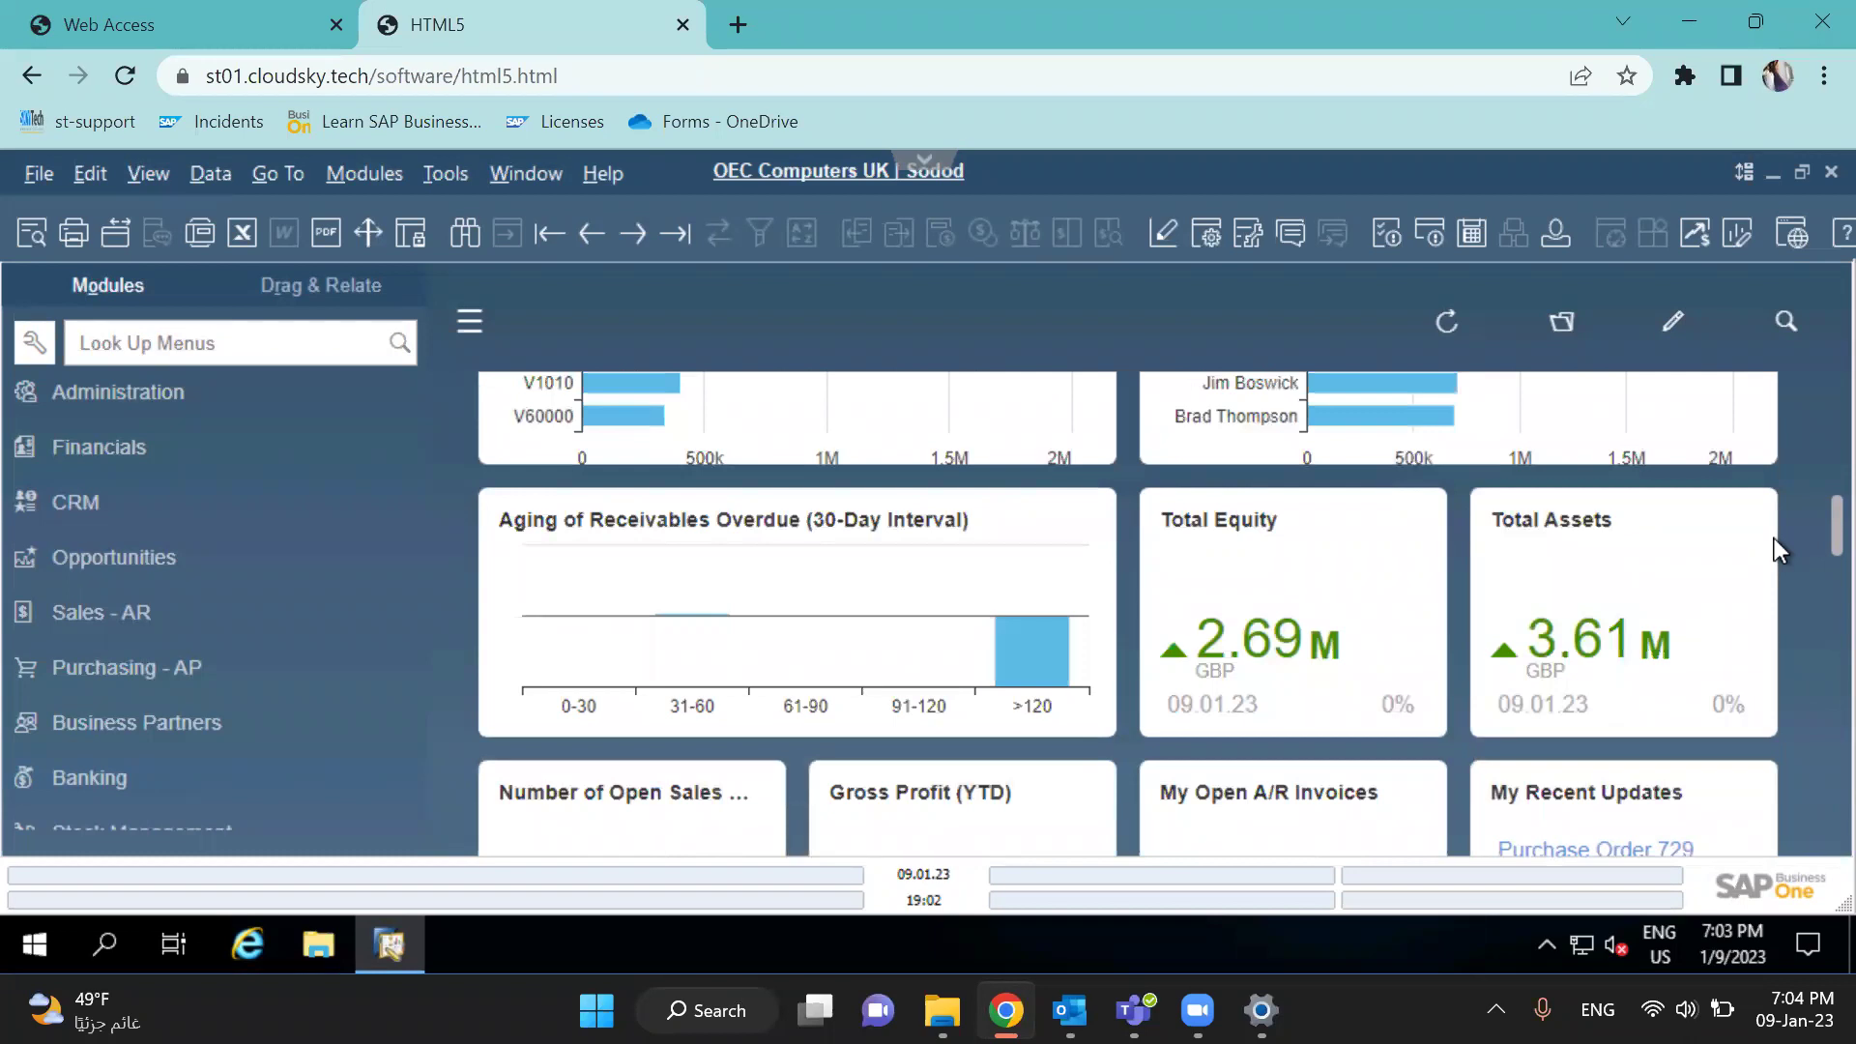
{"action": "scroll", "coordinate": [1772, 551], "scroll_direction": "down", "scroll_amount": 3}
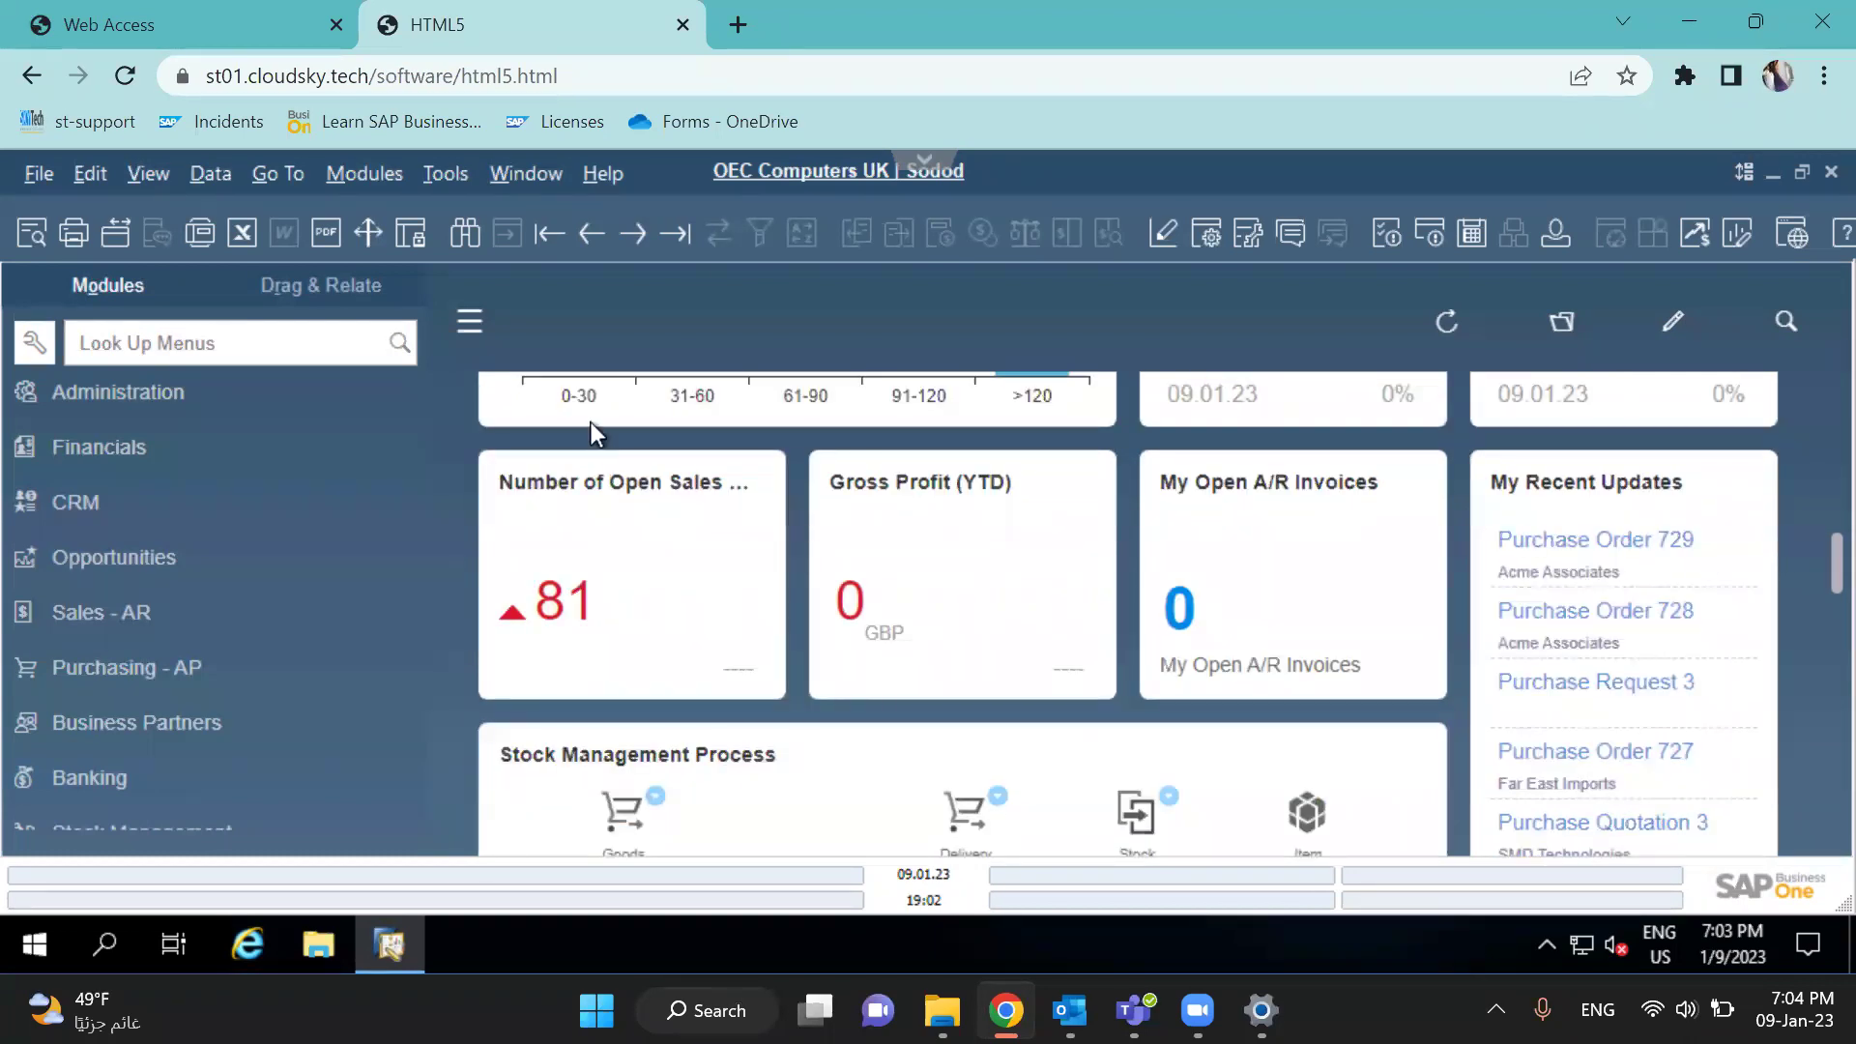
Look up "purchase req" in the menus, review the Purchase Request Report for open requests in a maximized window, and close it
{"action": "left_click", "coordinate": [303, 353]}
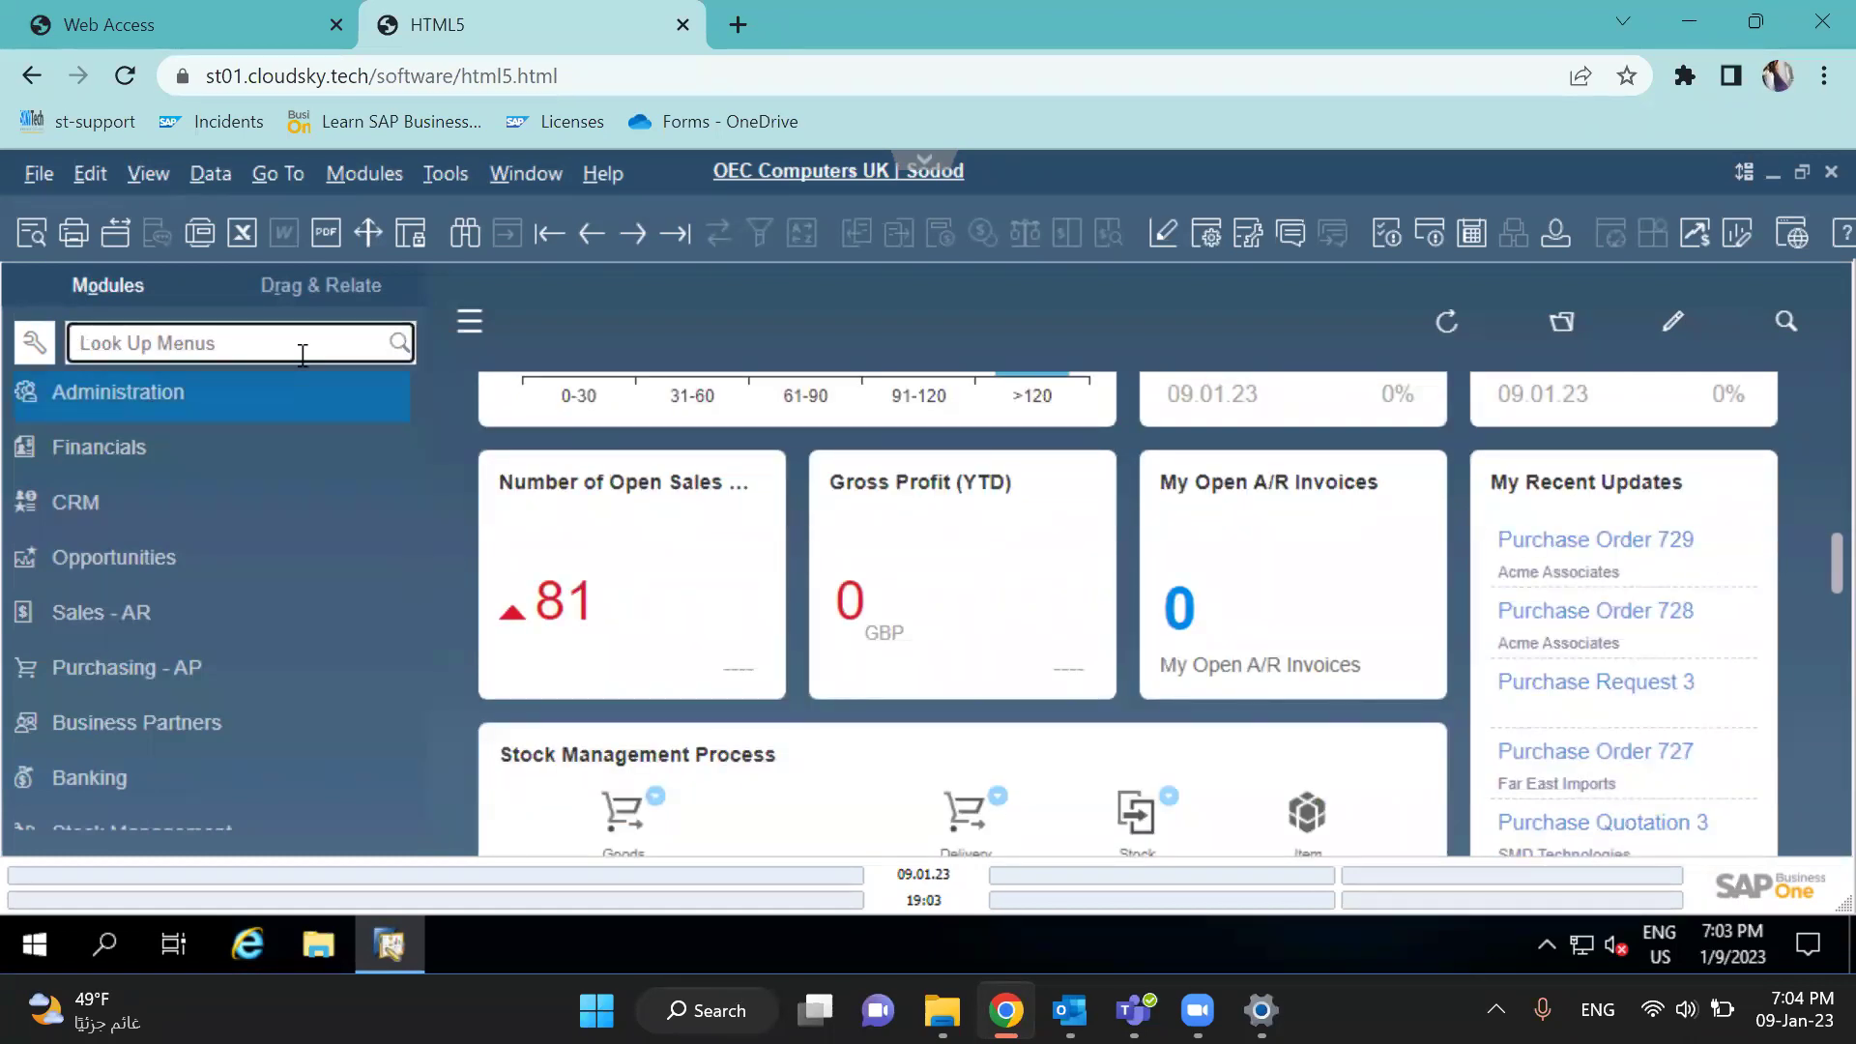
{"action": "type", "text": "purchase req"}
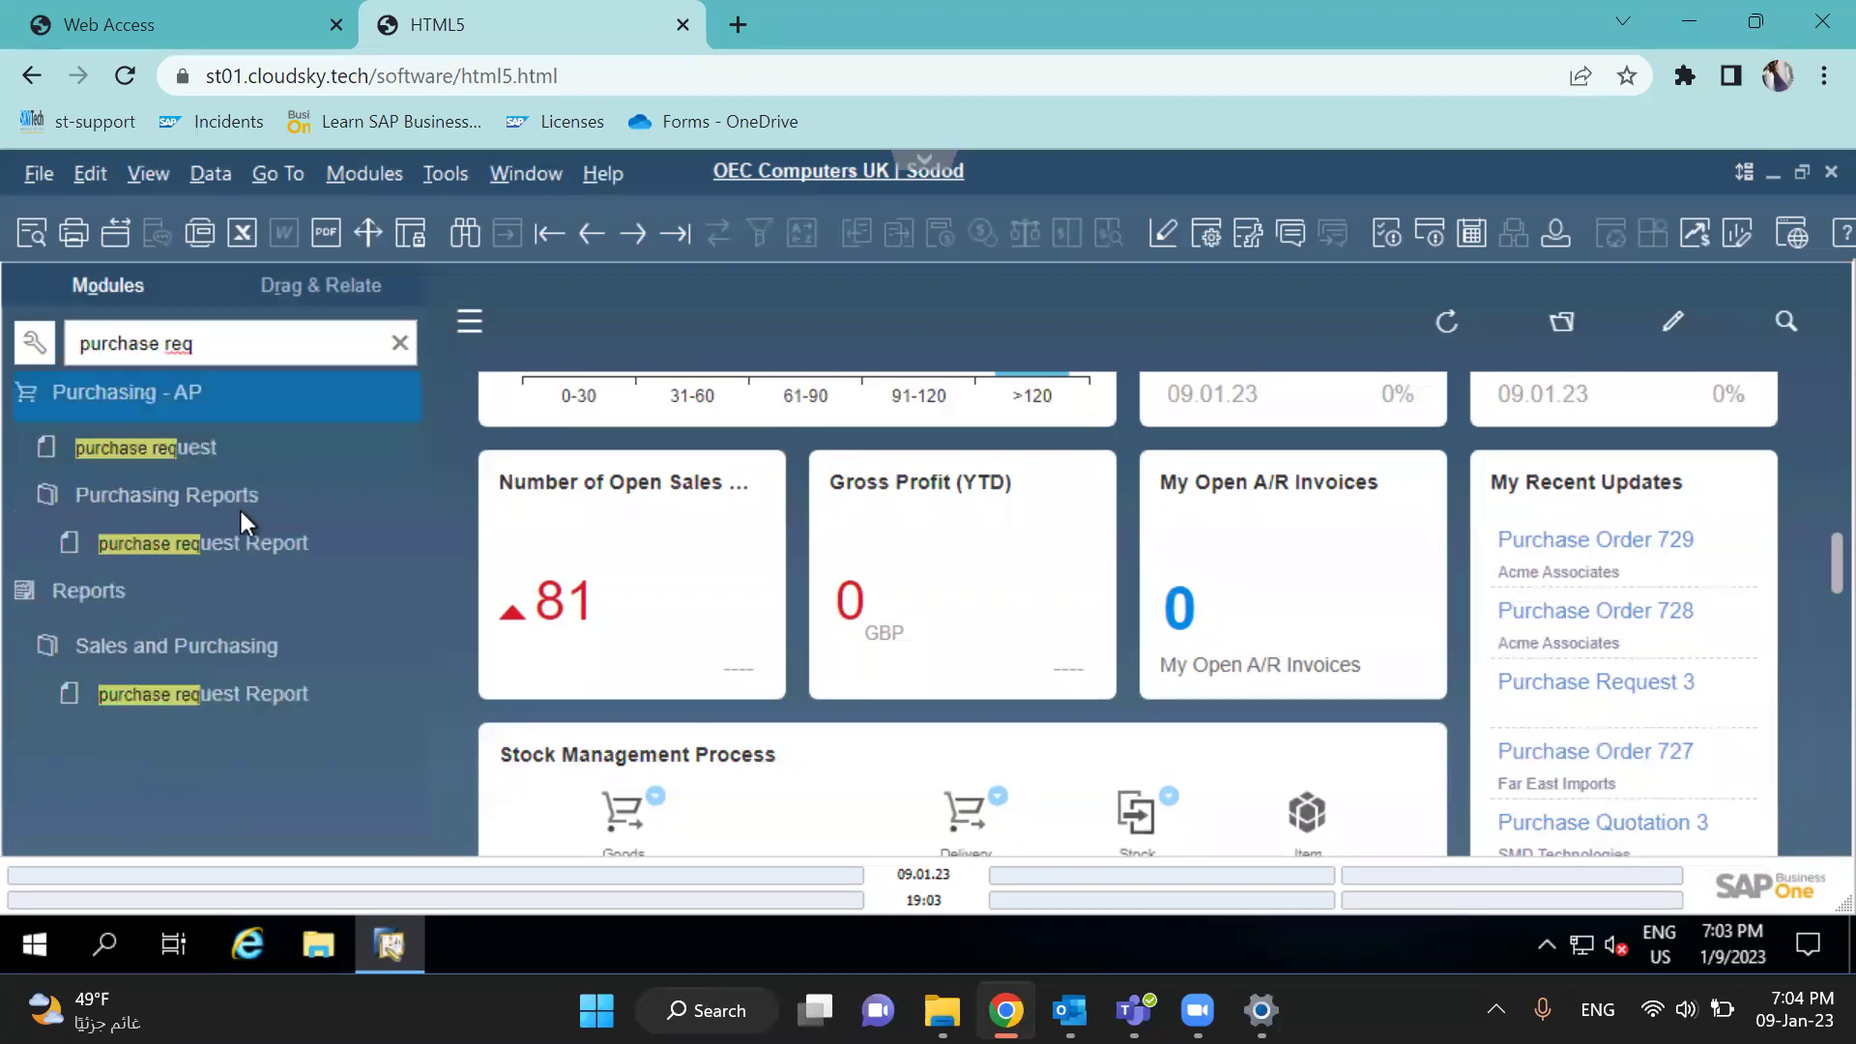
{"action": "left_click", "coordinate": [240, 544]}
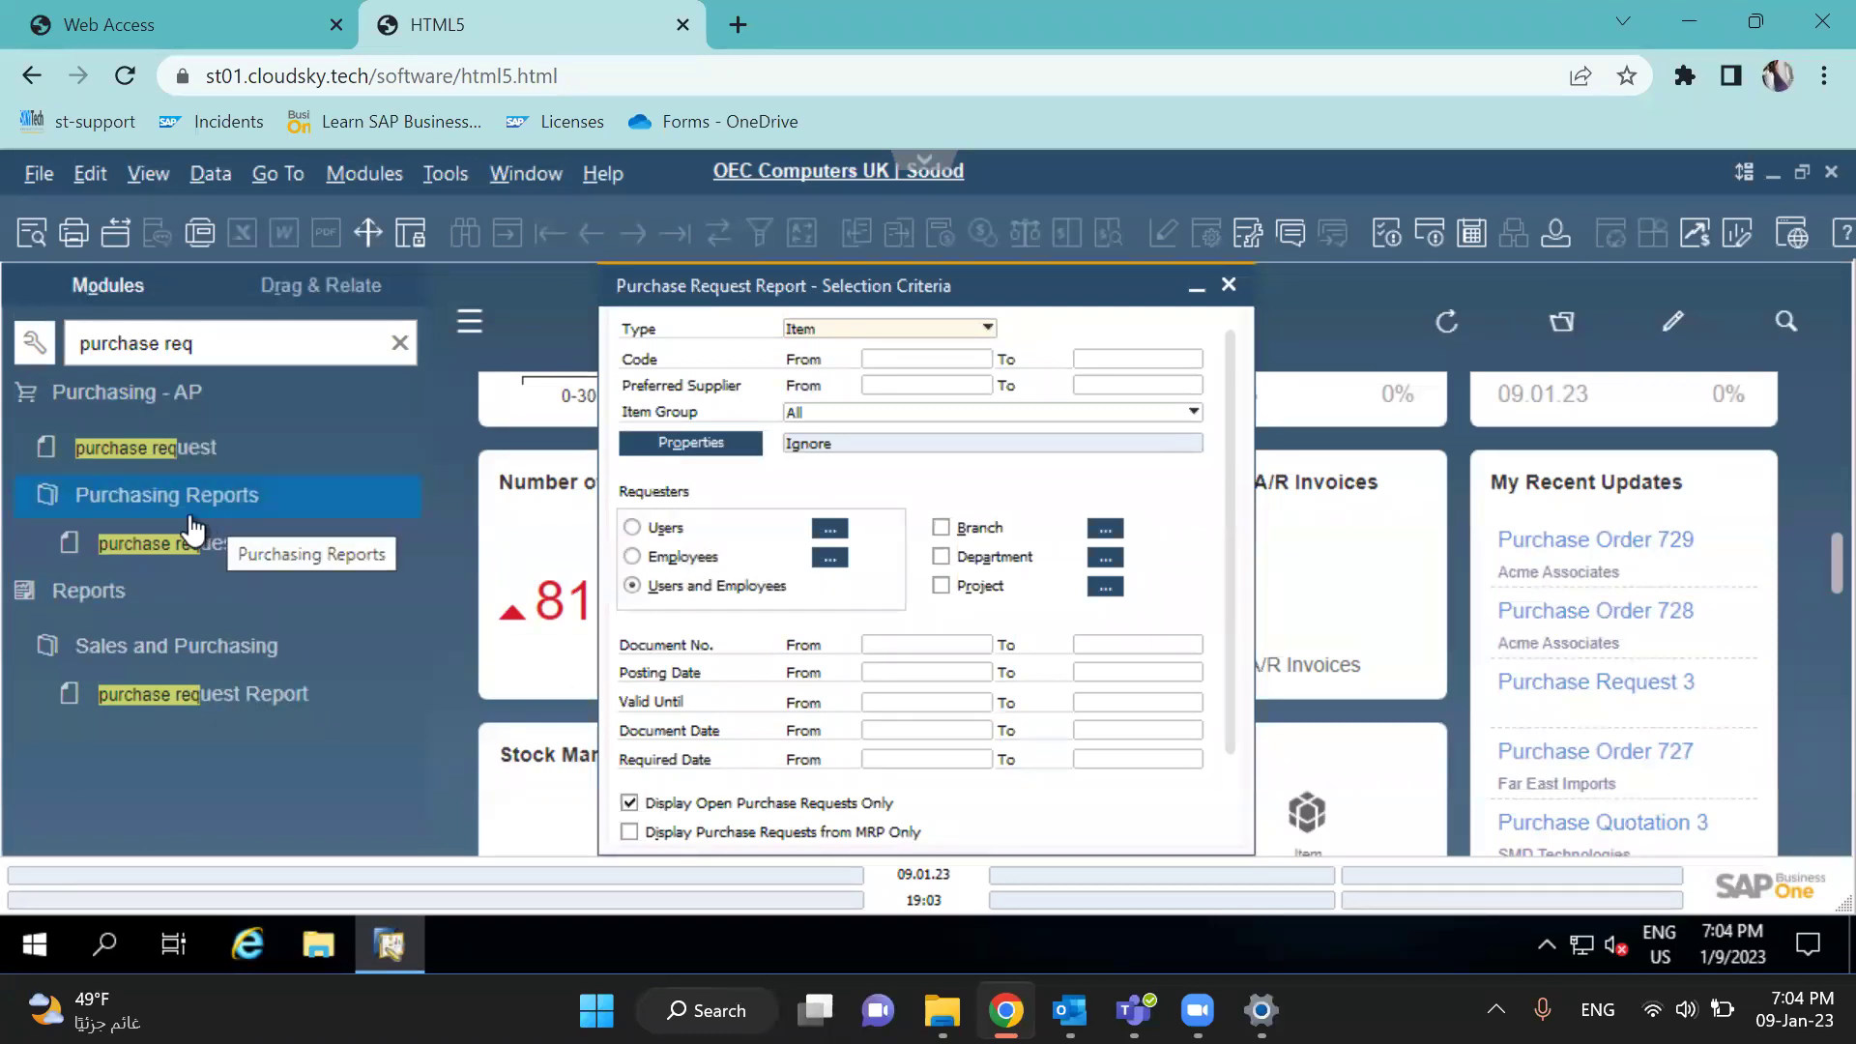
{"action": "scroll", "coordinate": [1202, 801], "scroll_direction": "down", "scroll_amount": 2}
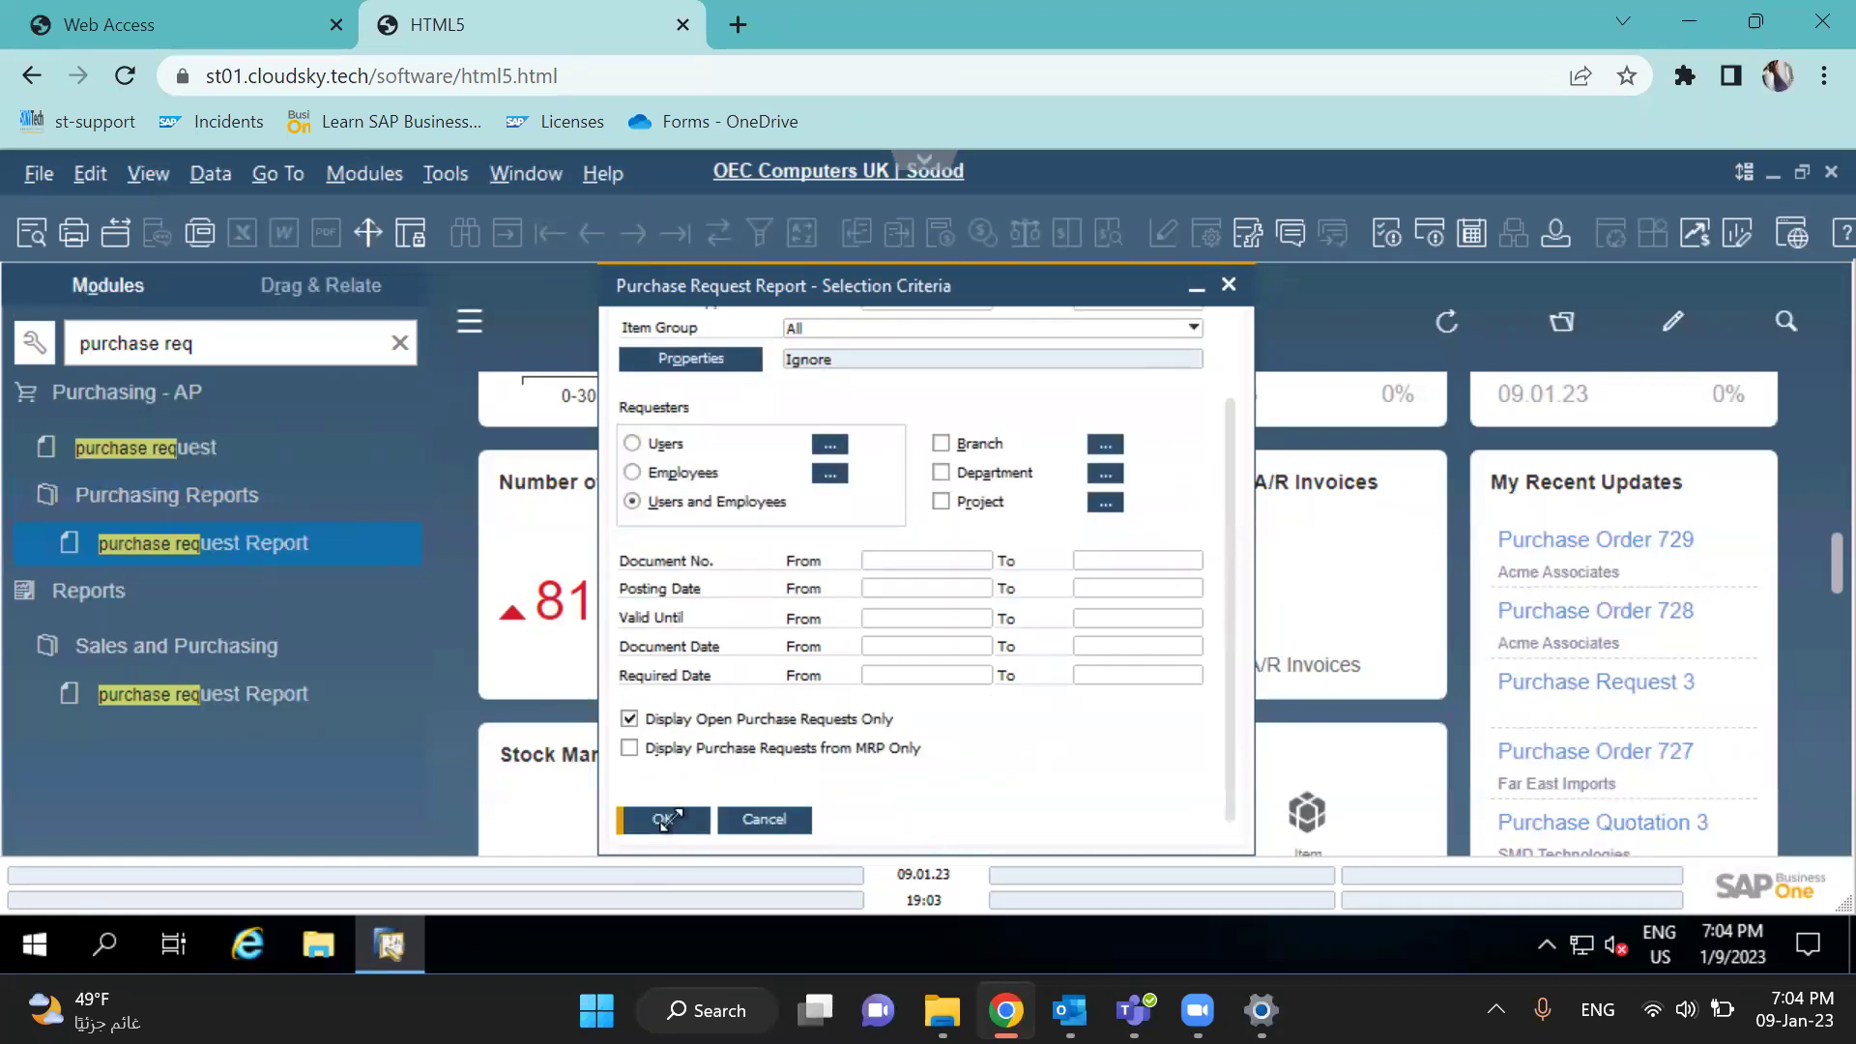
{"action": "left_click", "coordinate": [667, 818]}
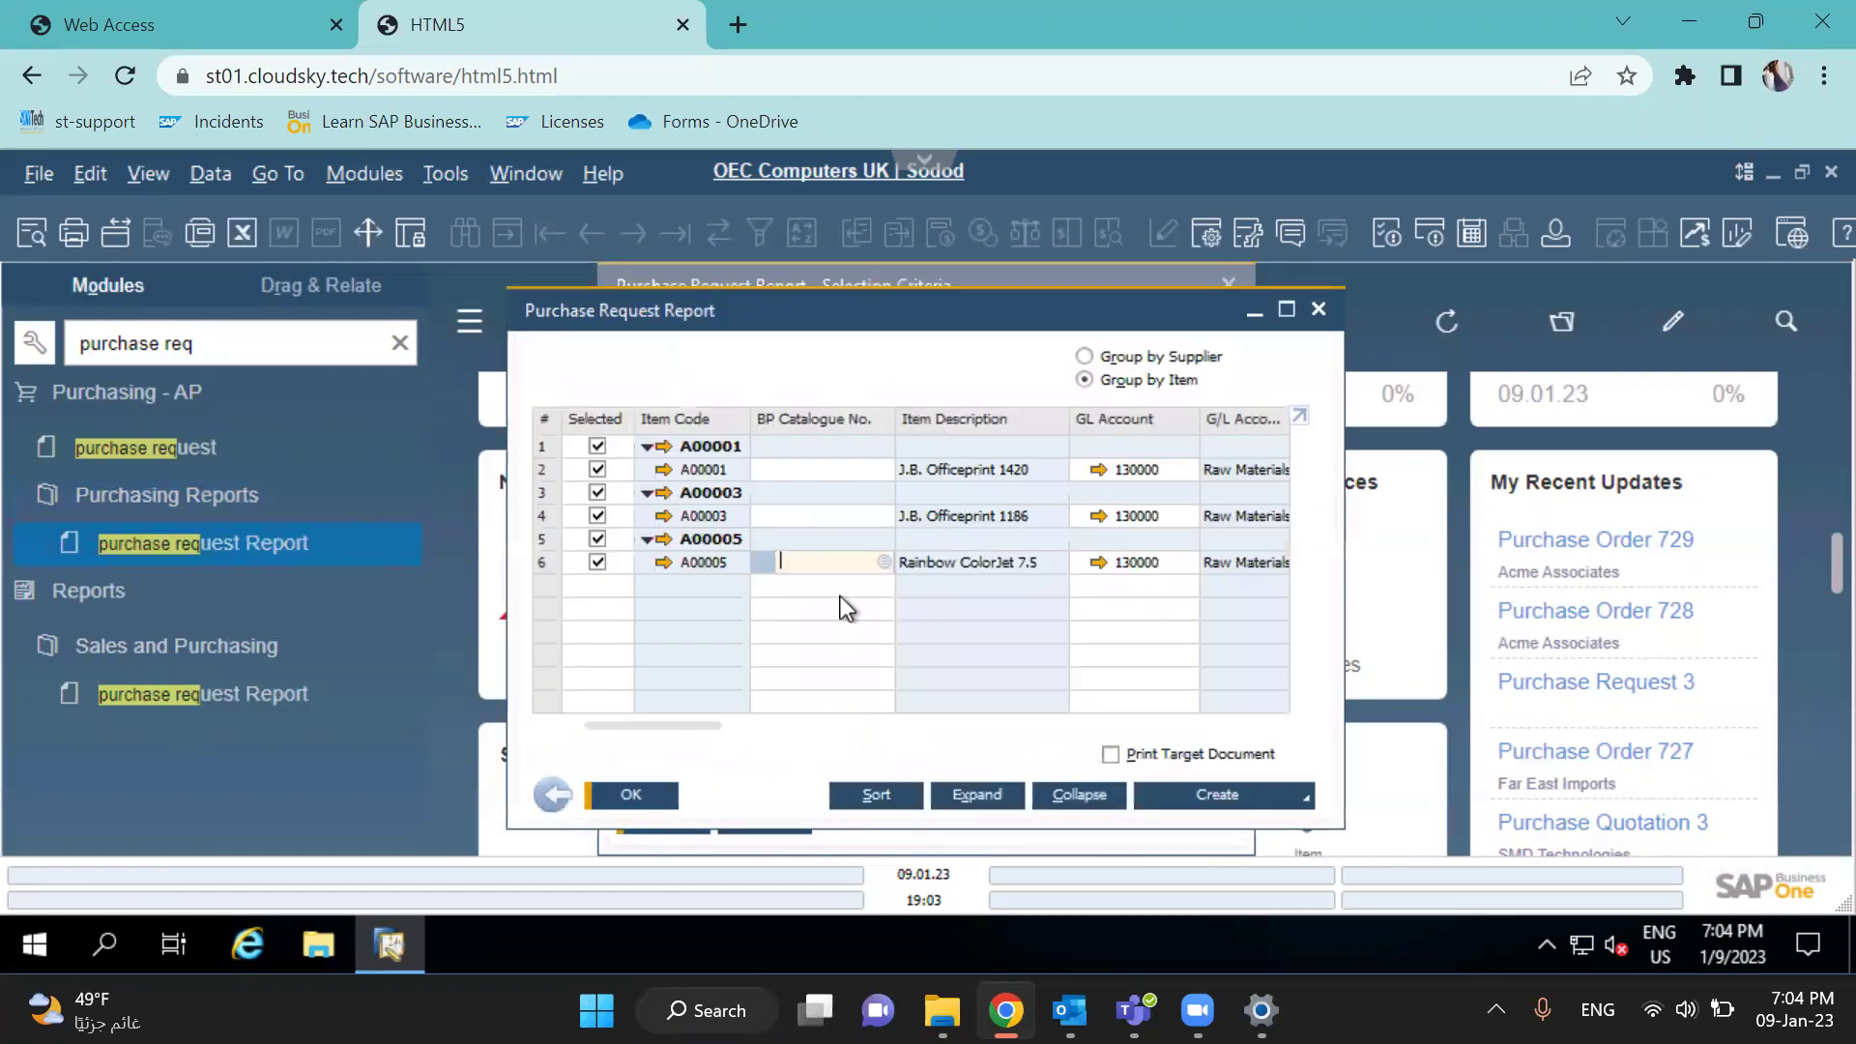
{"action": "double_click", "coordinate": [986, 311]}
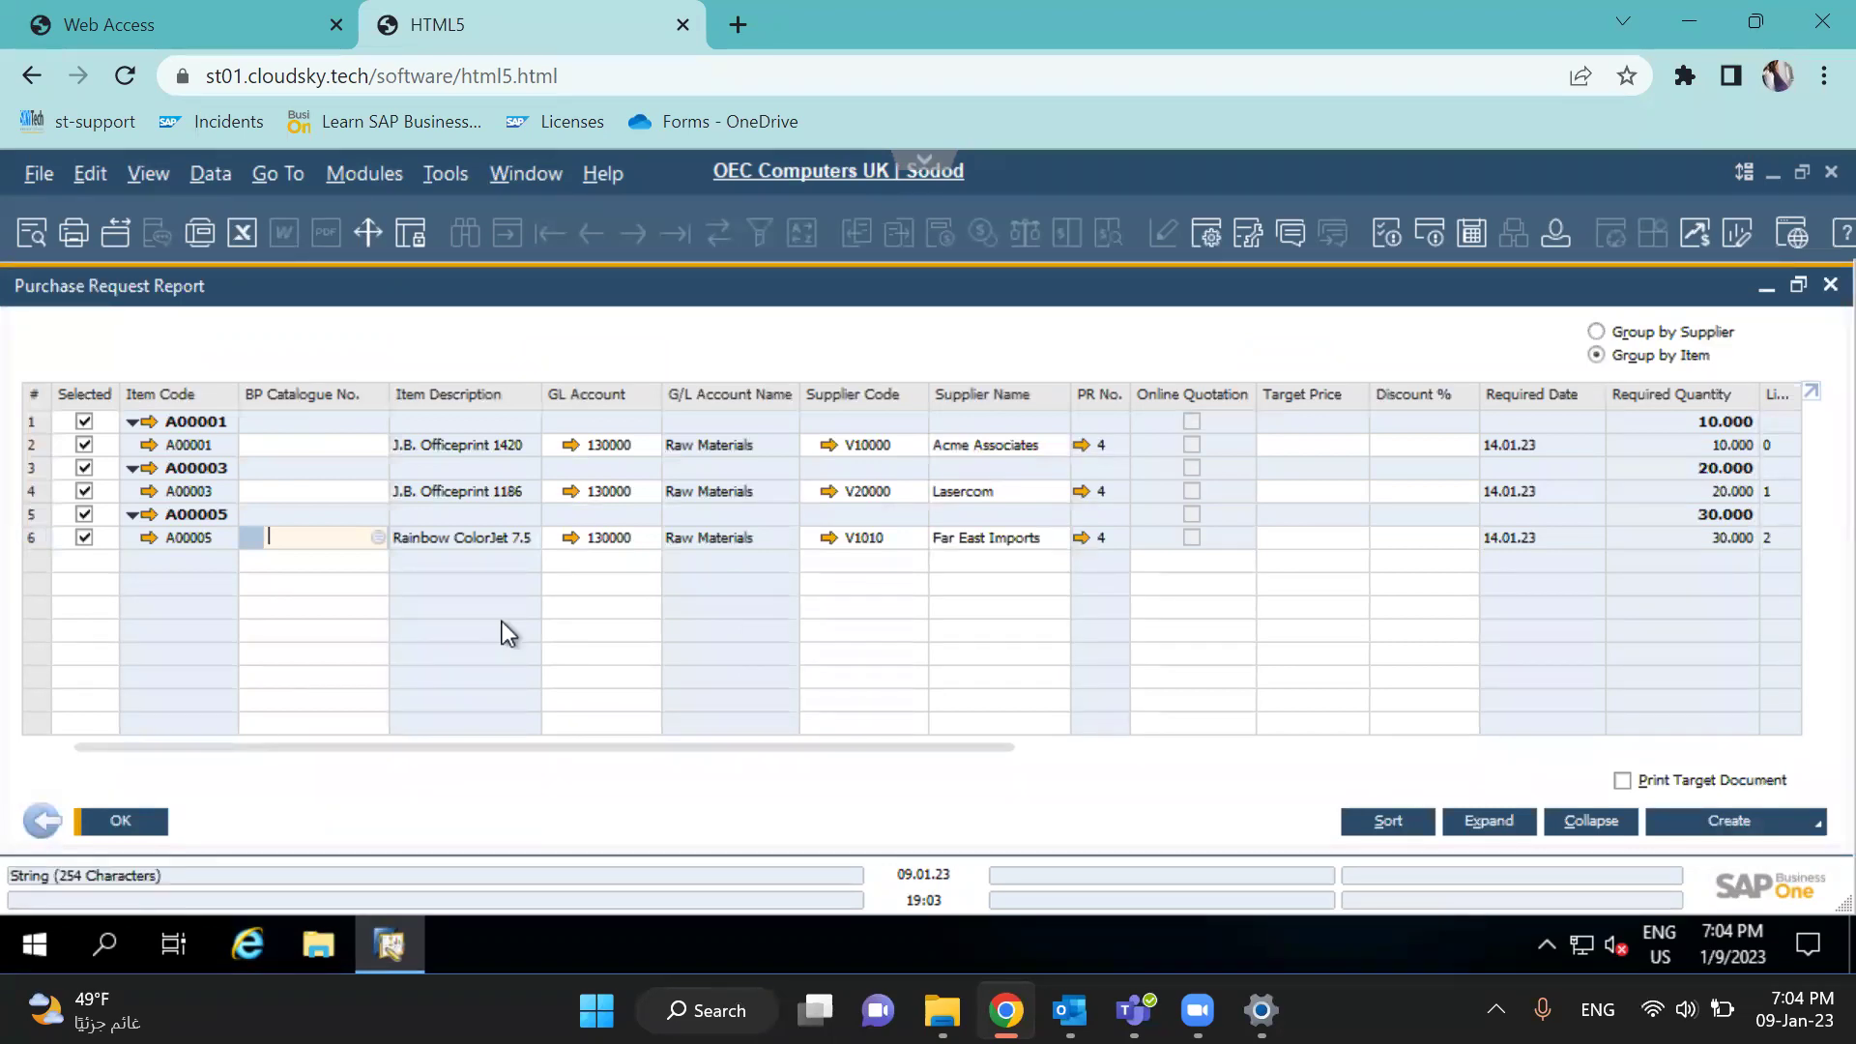
{"action": "key", "text": "Escape"}
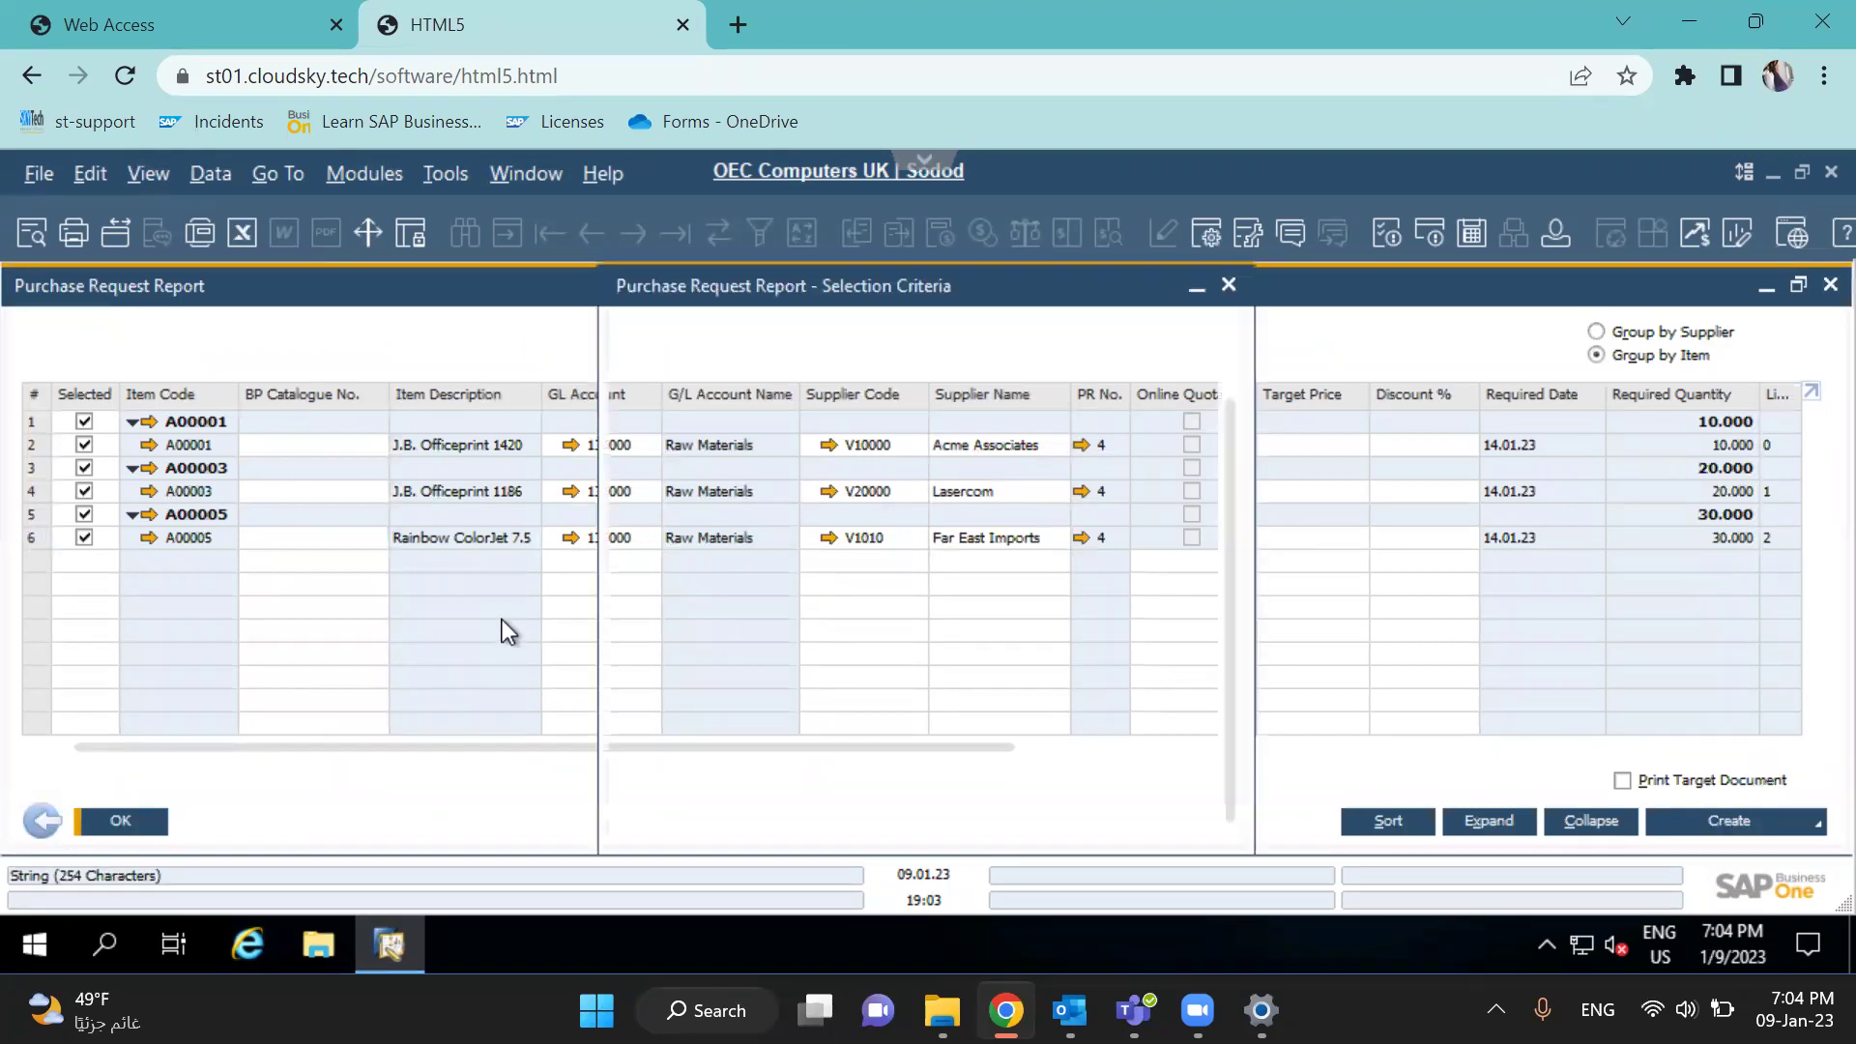
{"action": "key", "text": "Escape"}
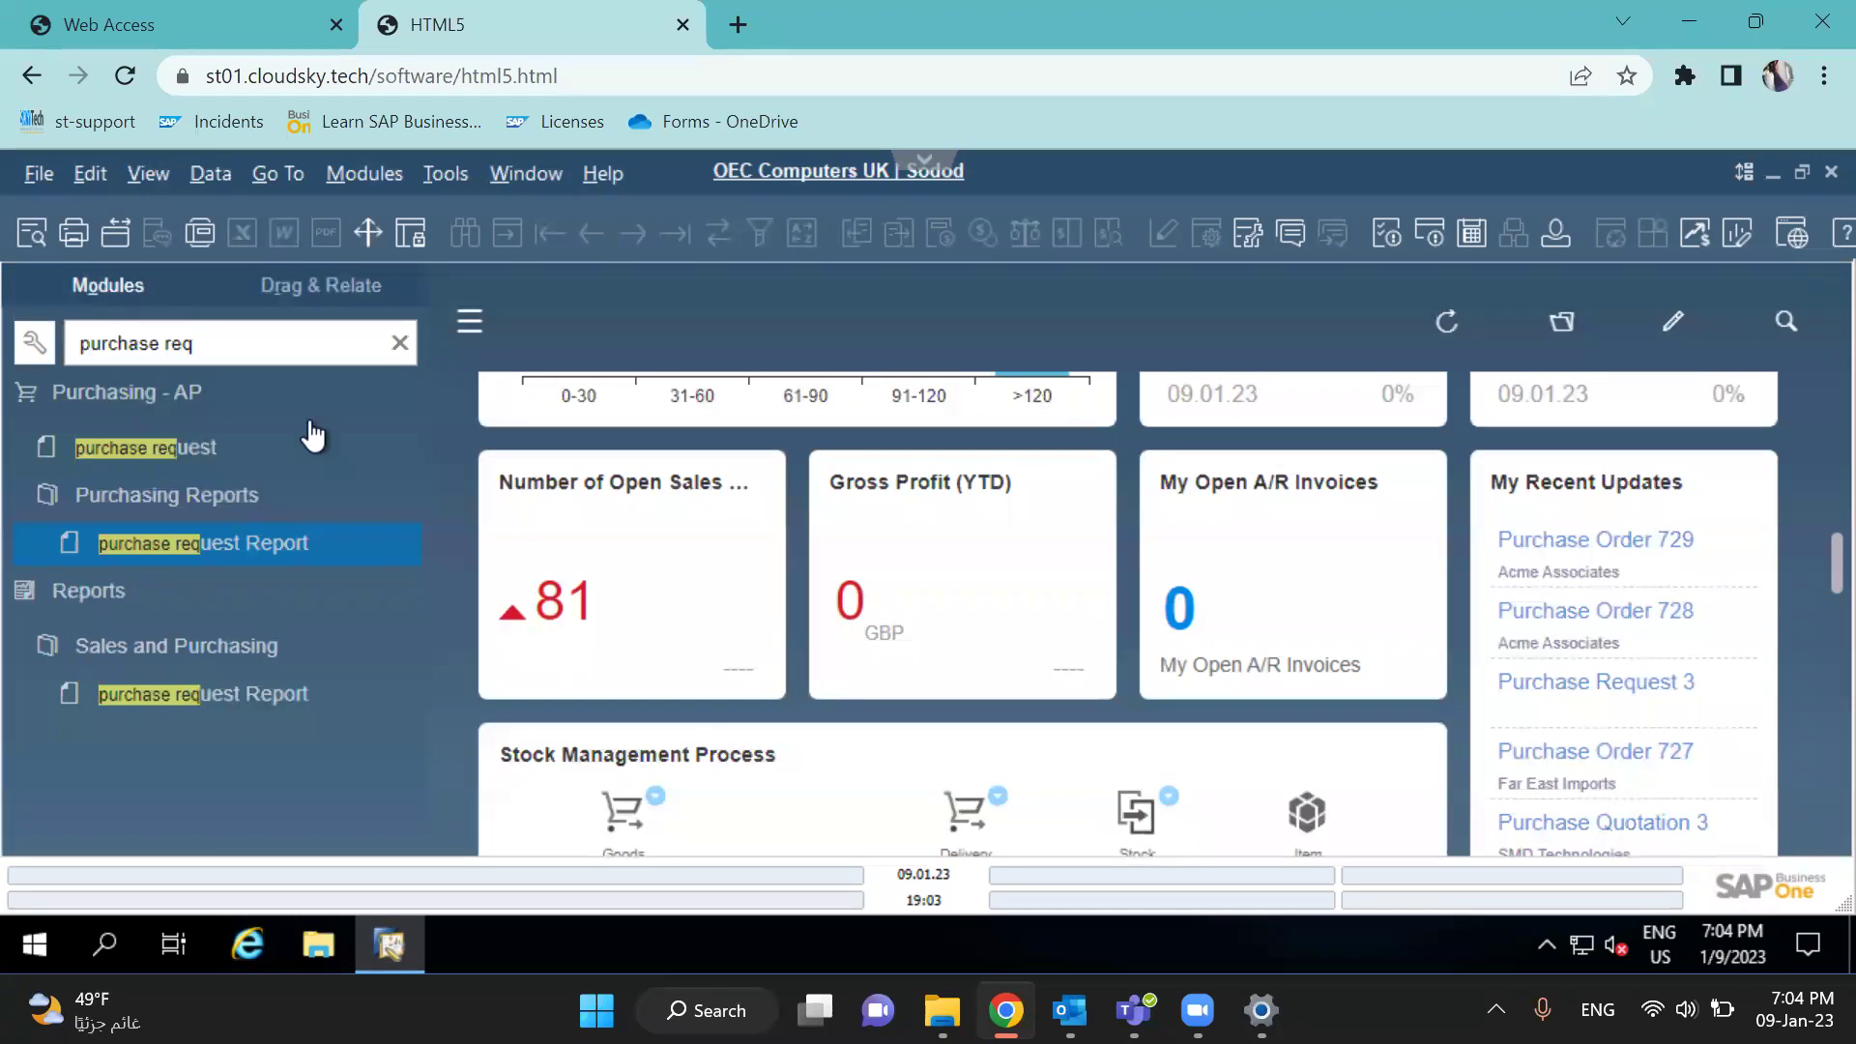
Clear the menu search and open purchase request 4, starting from the Purchasing Process diagram
{"action": "left_click", "coordinate": [259, 343]}
{"action": "key", "text": "ctrl+a"}
{"action": "key", "text": "BackSpace"}
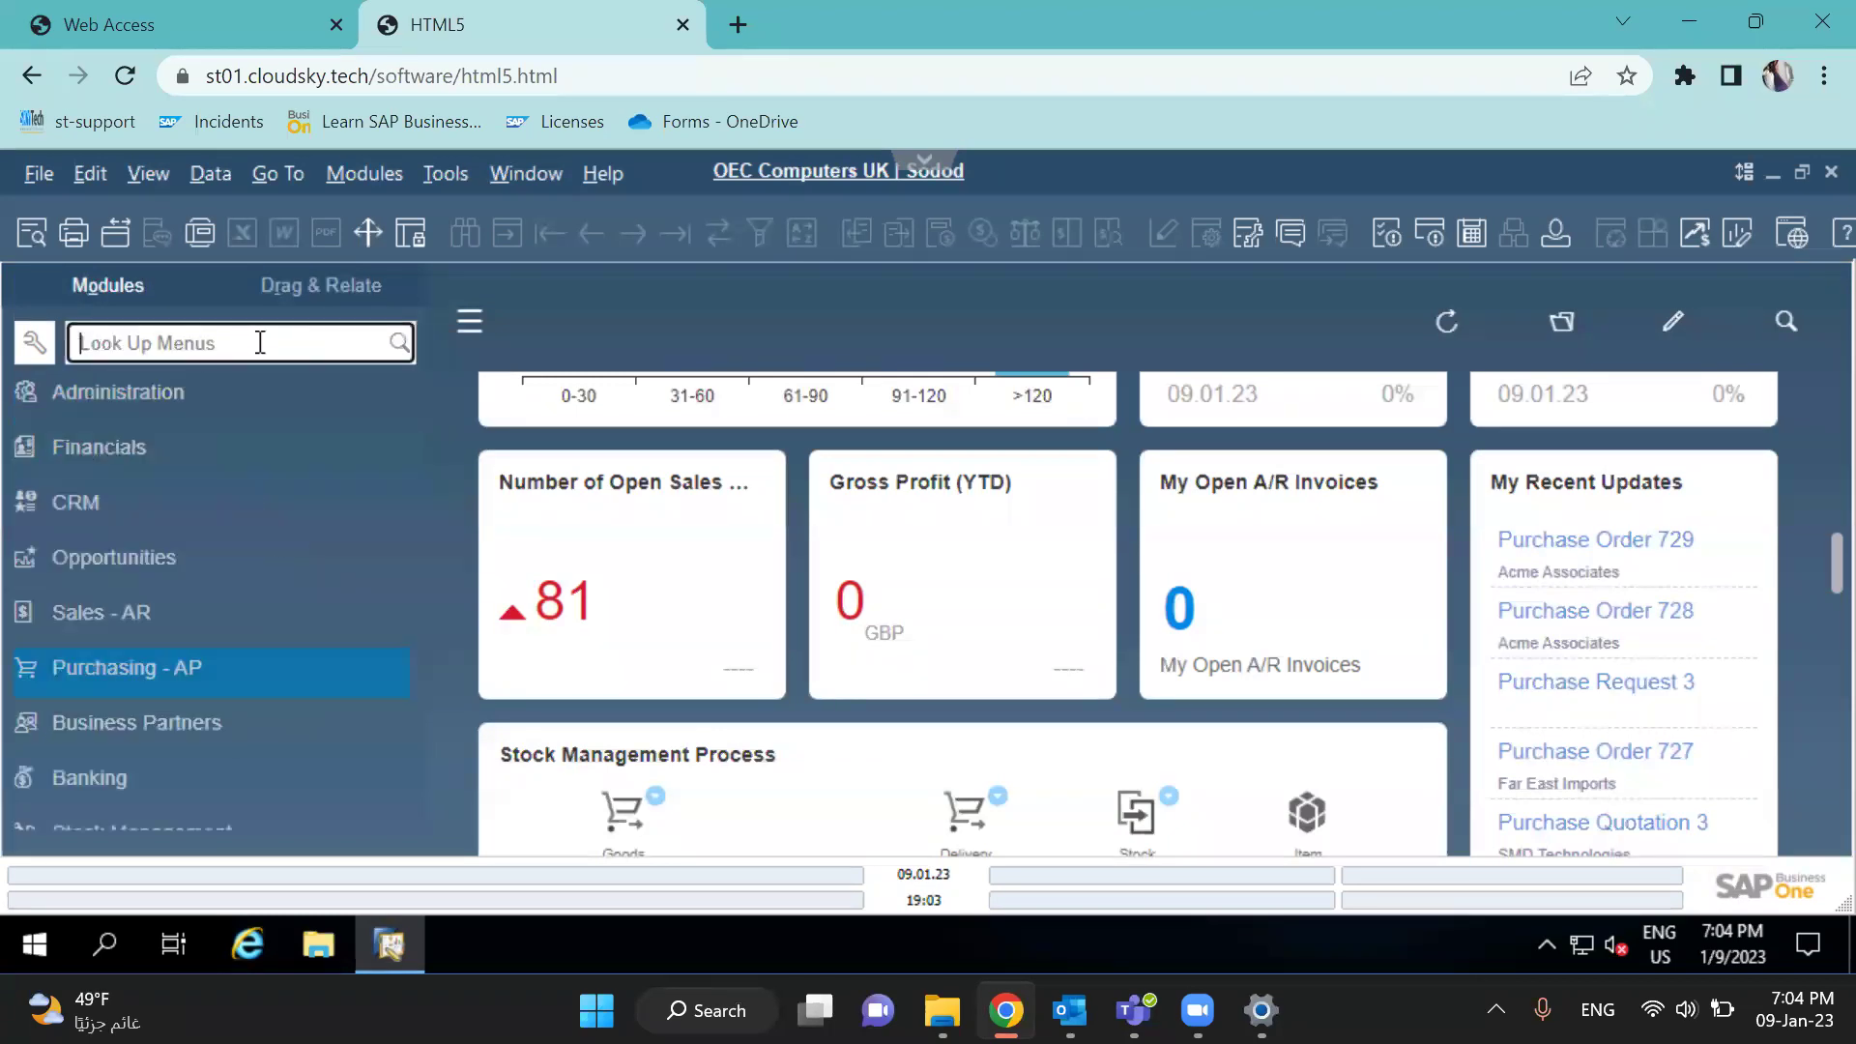
{"action": "scroll", "coordinate": [1801, 620], "scroll_direction": "down", "scroll_amount": 5}
{"action": "scroll", "coordinate": [1801, 621], "scroll_direction": "up", "scroll_amount": 3}
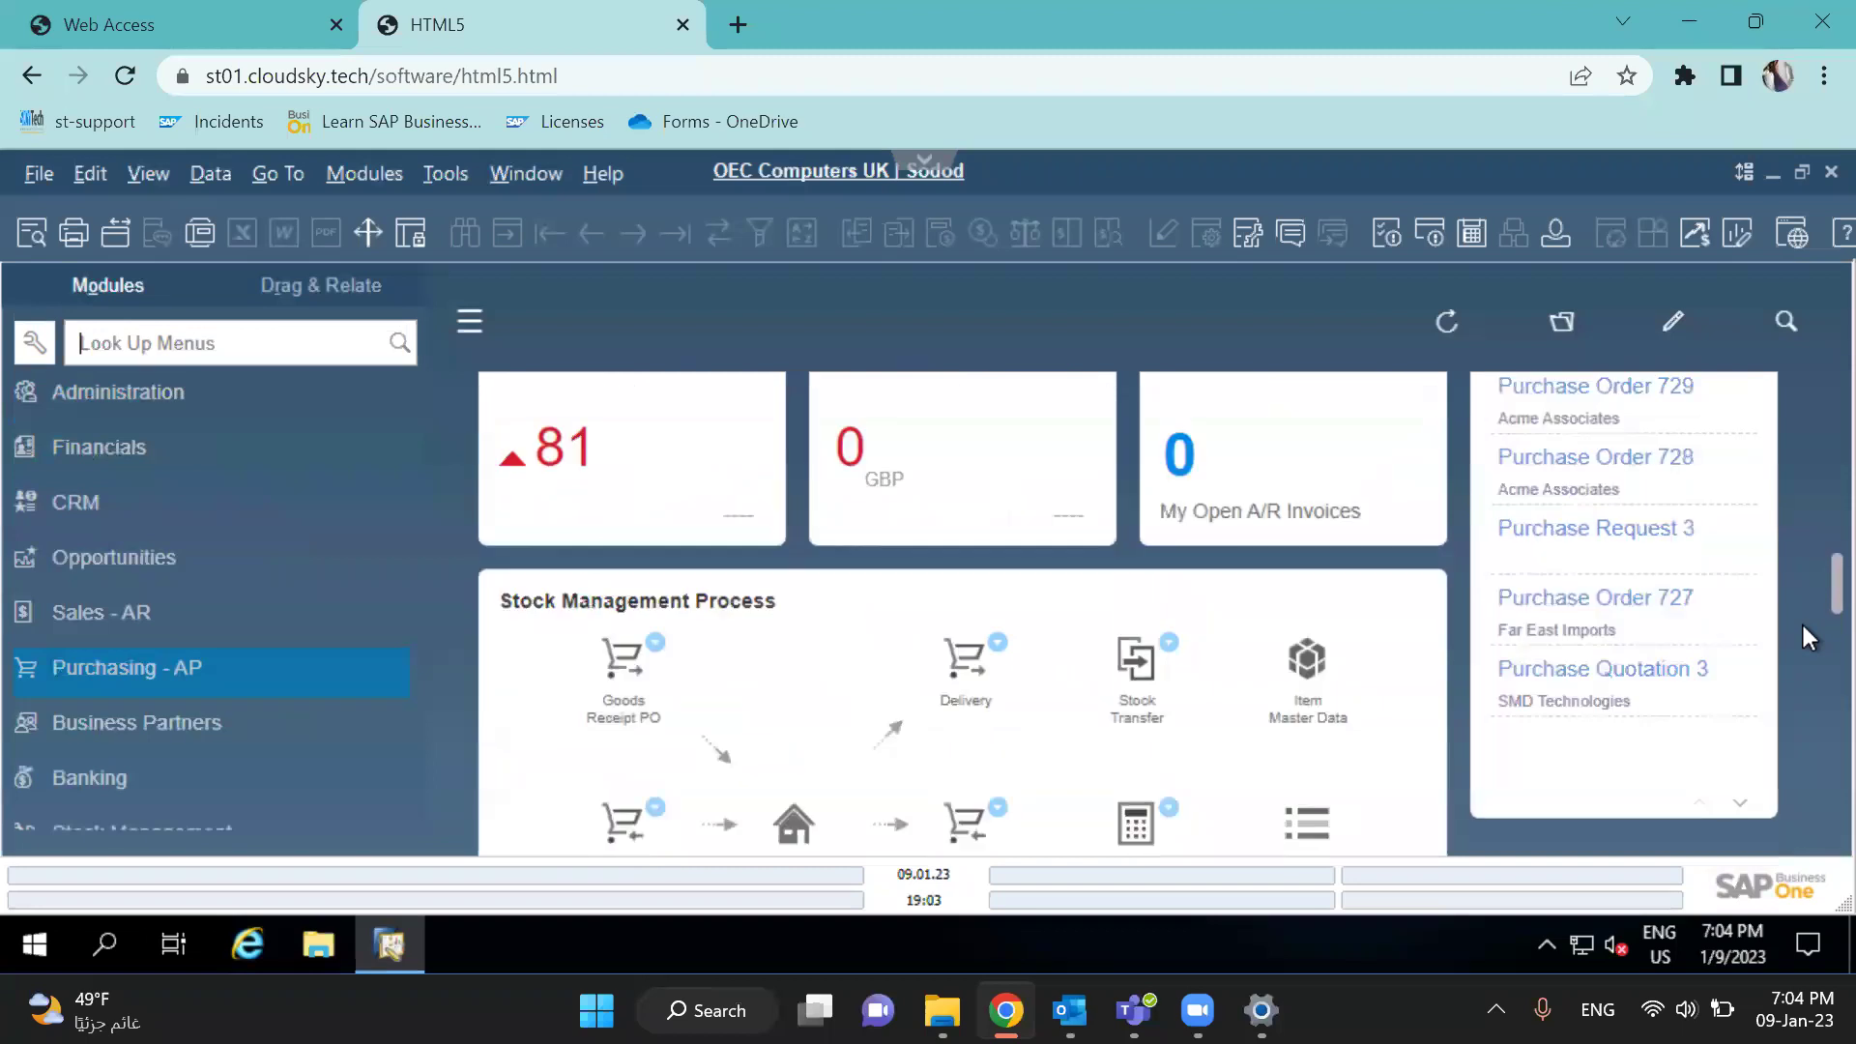
{"action": "scroll", "coordinate": [1800, 621], "scroll_direction": "down", "scroll_amount": 5}
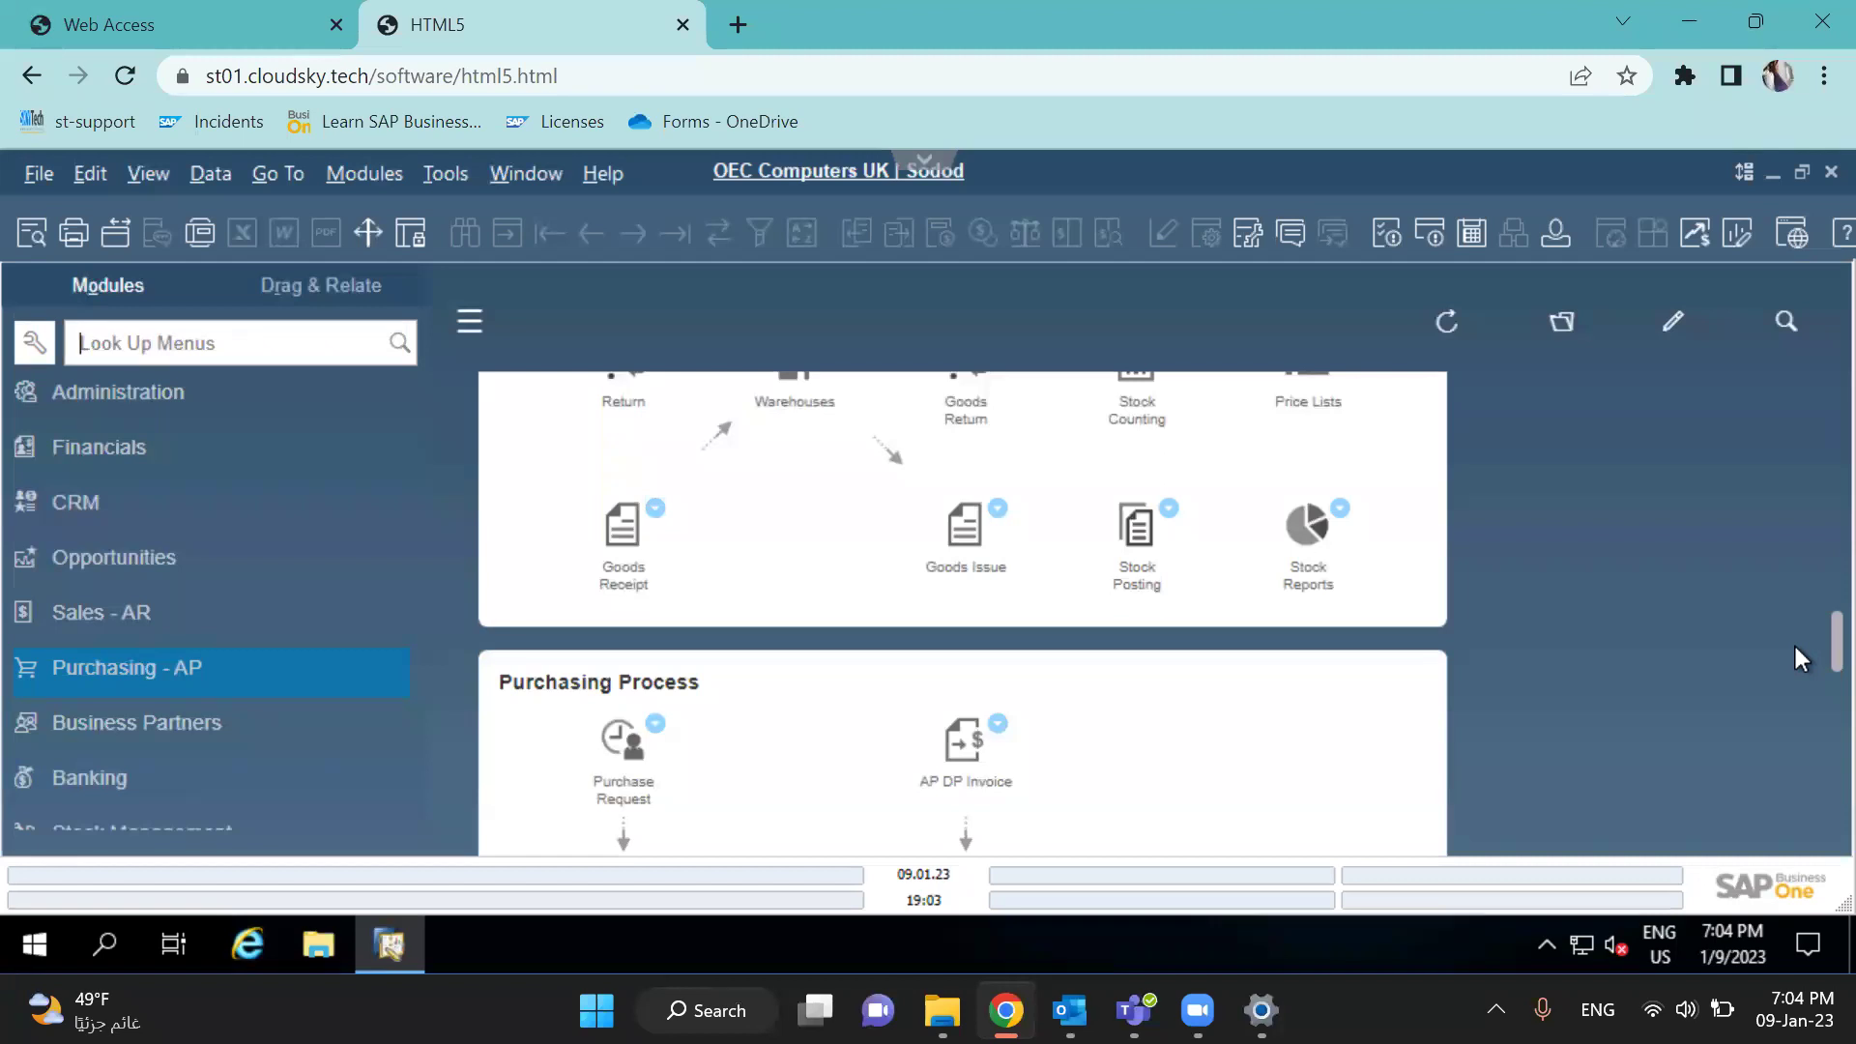
{"action": "scroll", "coordinate": [1794, 648], "scroll_direction": "down", "scroll_amount": 2}
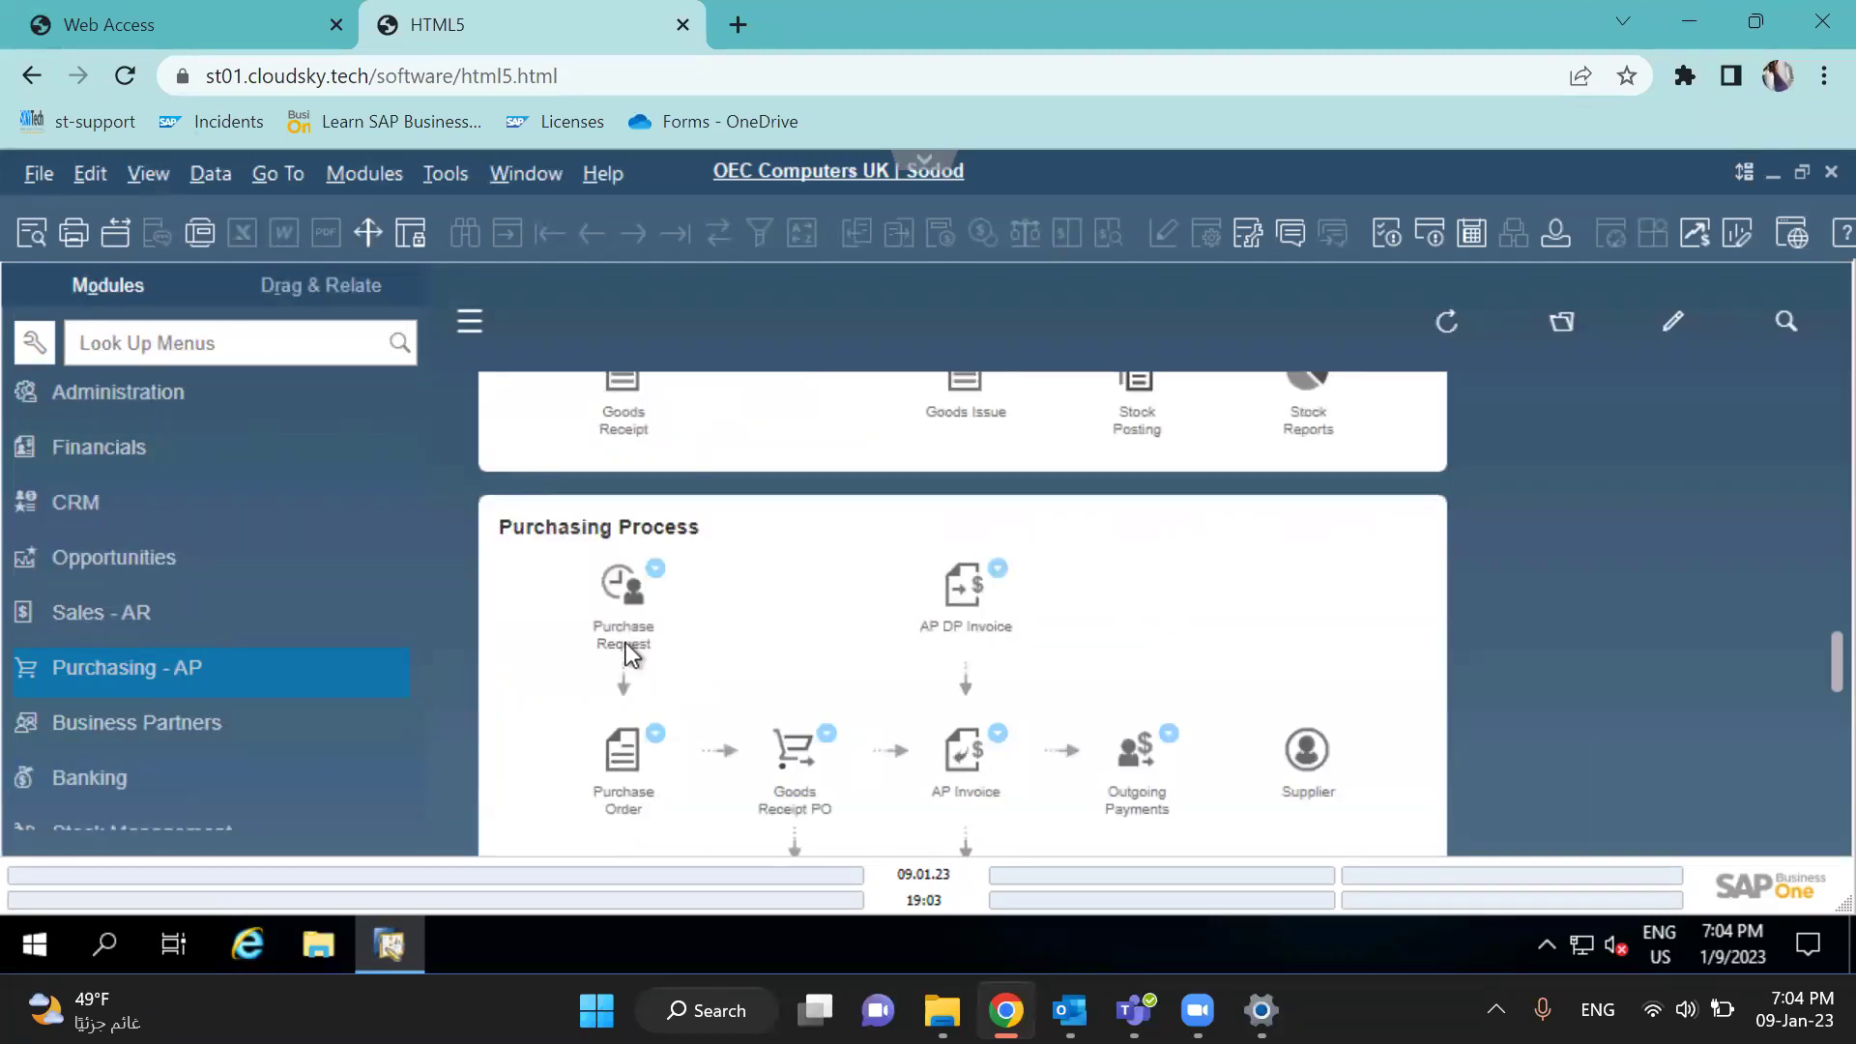
{"action": "left_click", "coordinate": [630, 590]}
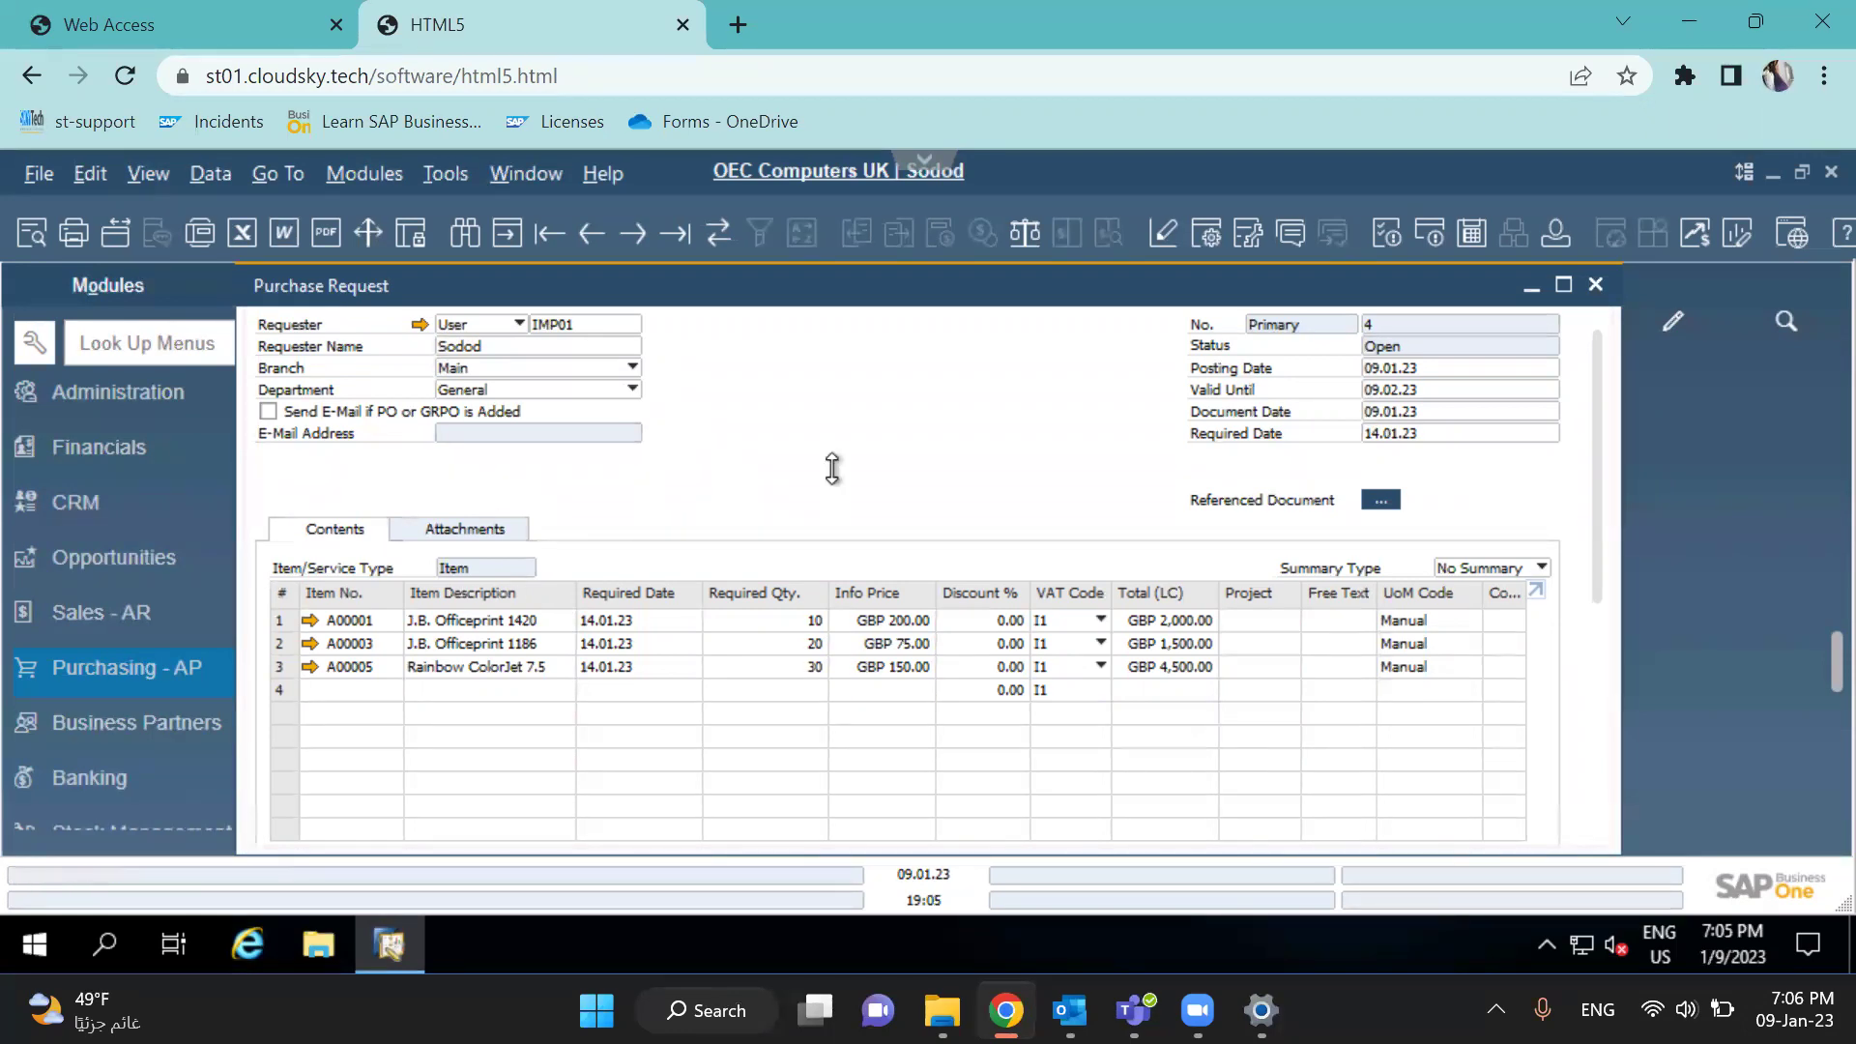
Check which target documents the purchase request can be copied to, without choosing one, and close the request
{"action": "scroll", "coordinate": [1614, 820], "scroll_direction": "down", "scroll_amount": 5}
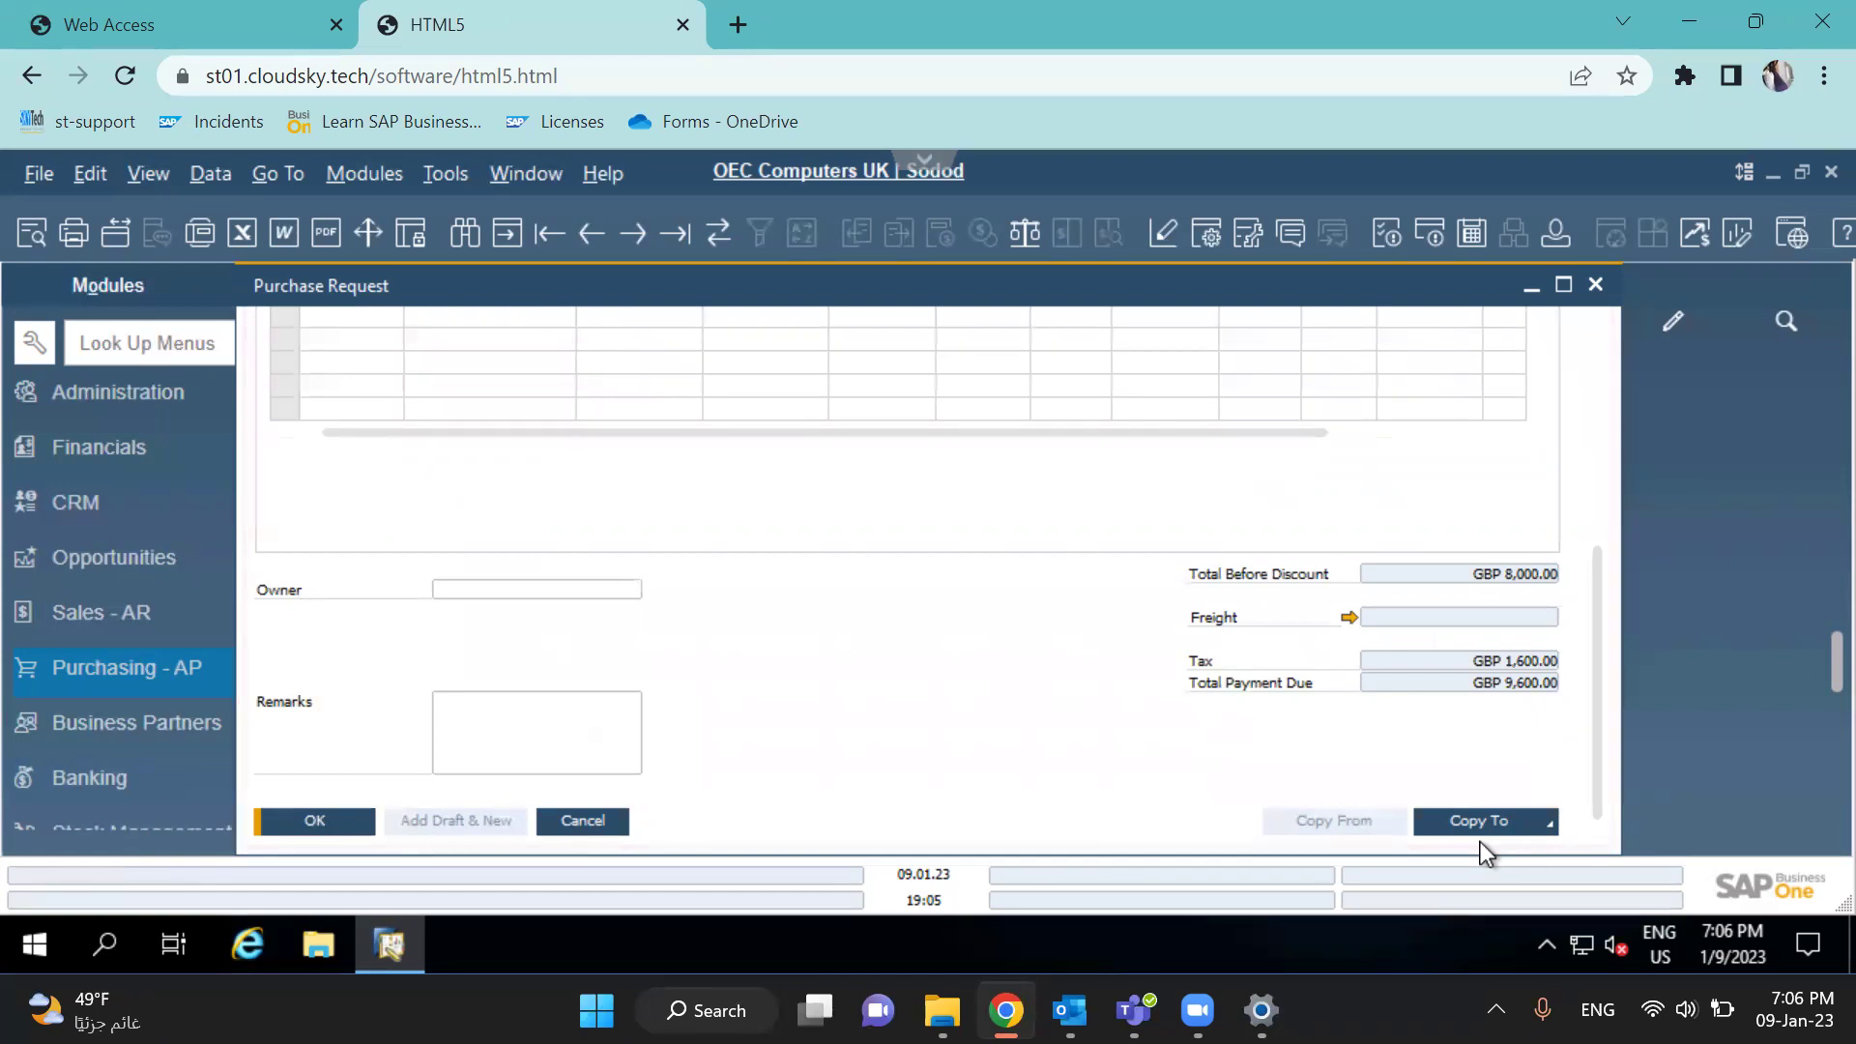
{"action": "left_click", "coordinate": [1480, 839]}
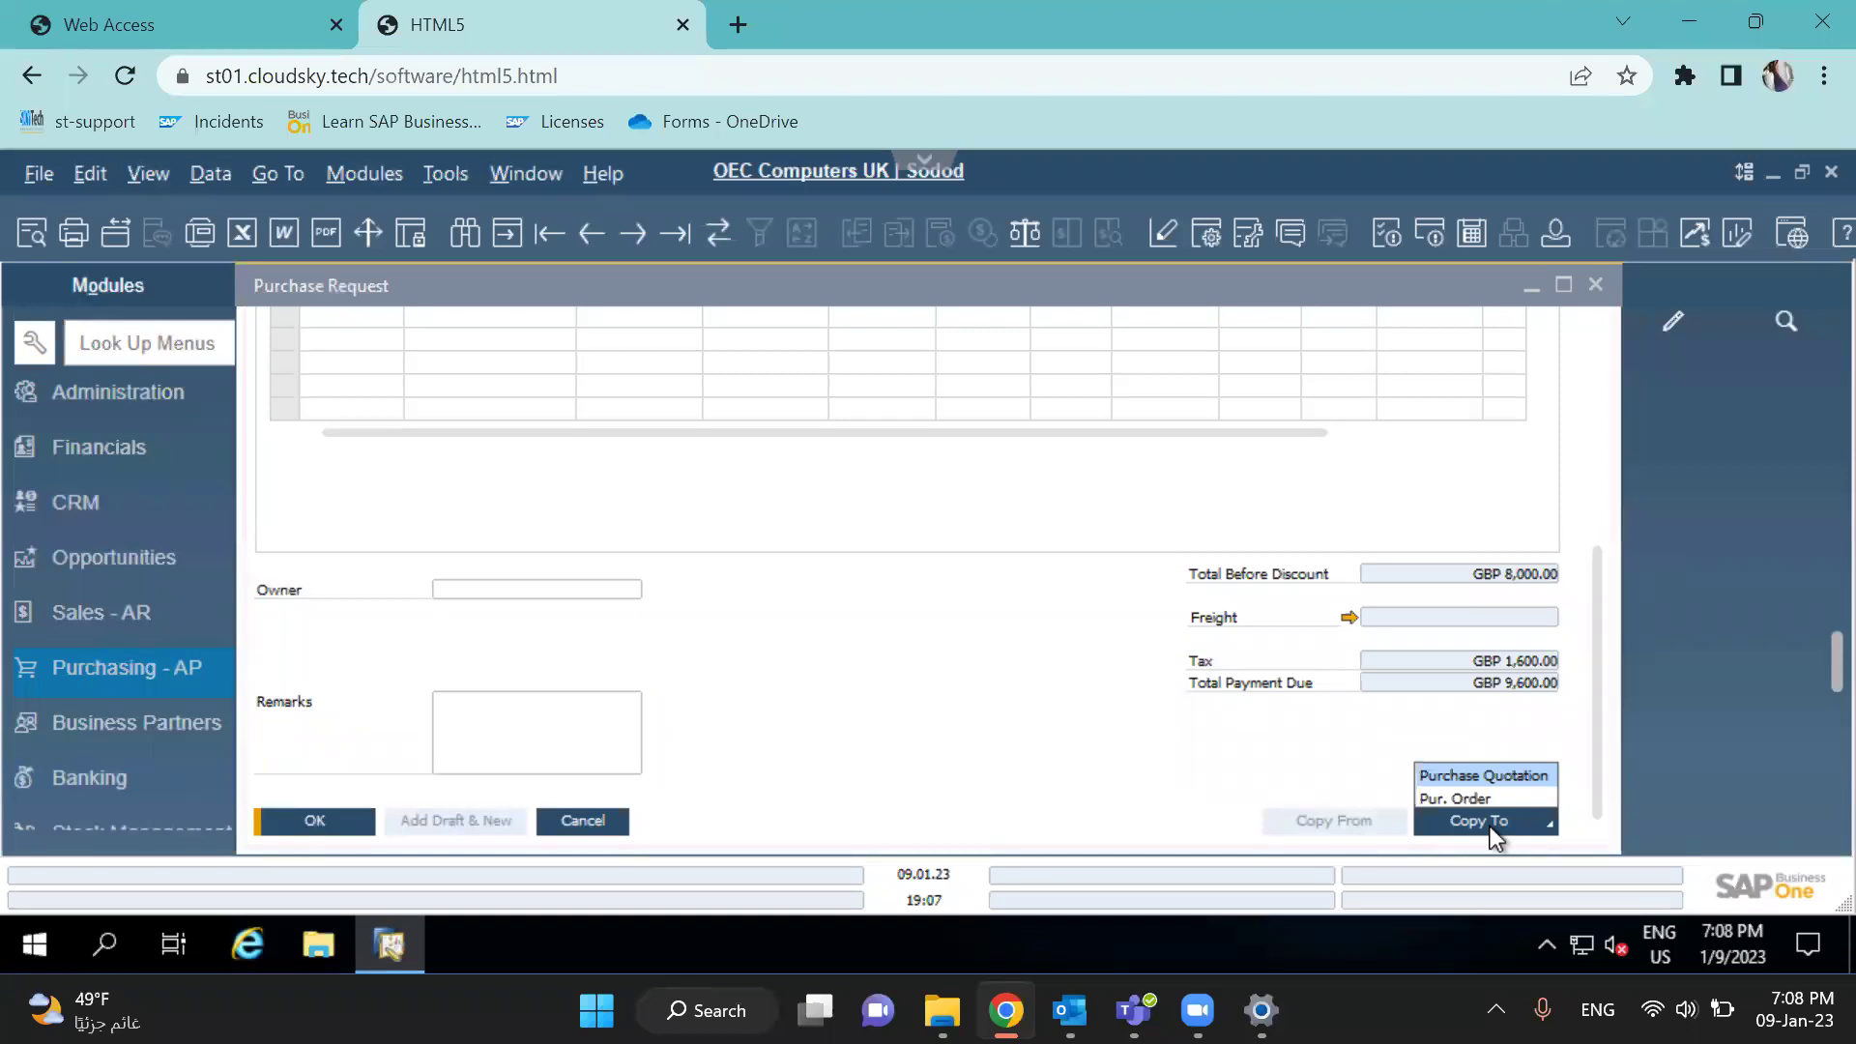
{"action": "left_click", "coordinate": [933, 706]}
{"action": "left_click", "coordinate": [1596, 287]}
Look up "comparison" in the menus and run the Purchase Quotation Comparison Report for open purchase quotations only
{"action": "left_click", "coordinate": [276, 340]}
{"action": "type", "text": "comparison"}
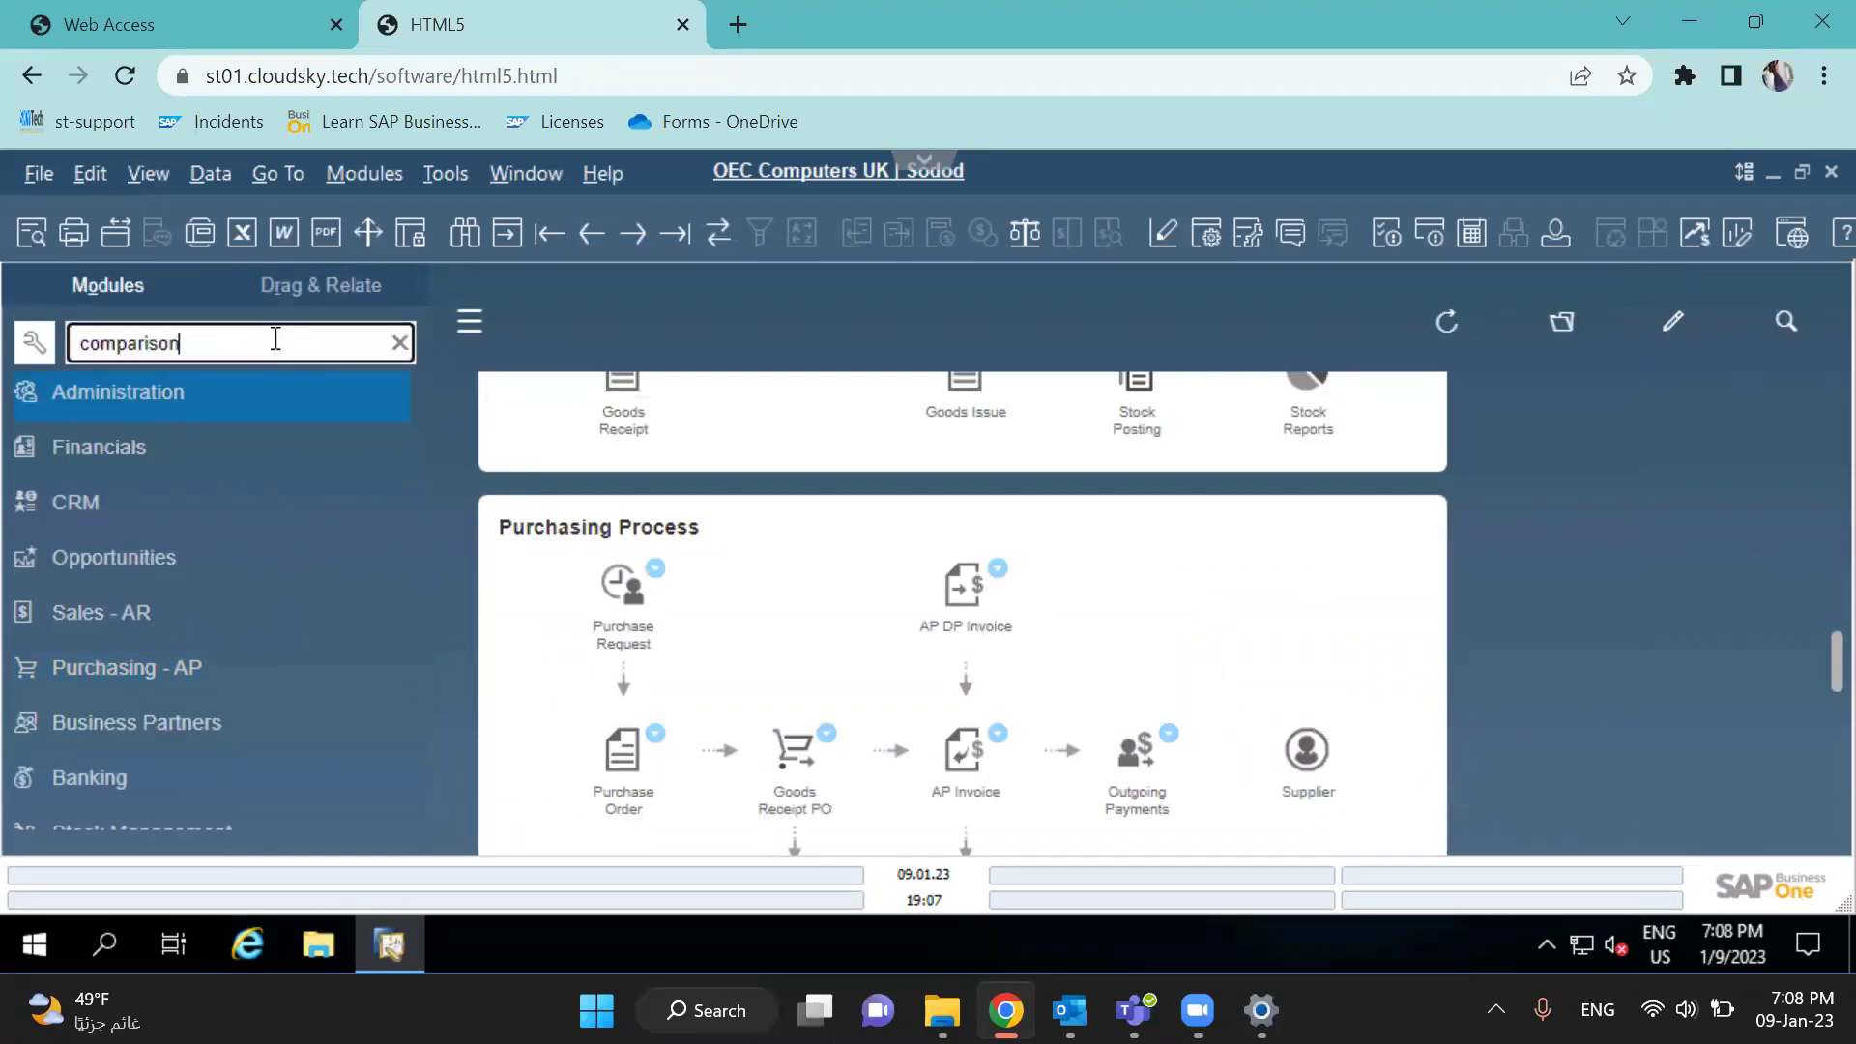
{"action": "scroll", "coordinate": [290, 676], "scroll_direction": "down", "scroll_amount": 3}
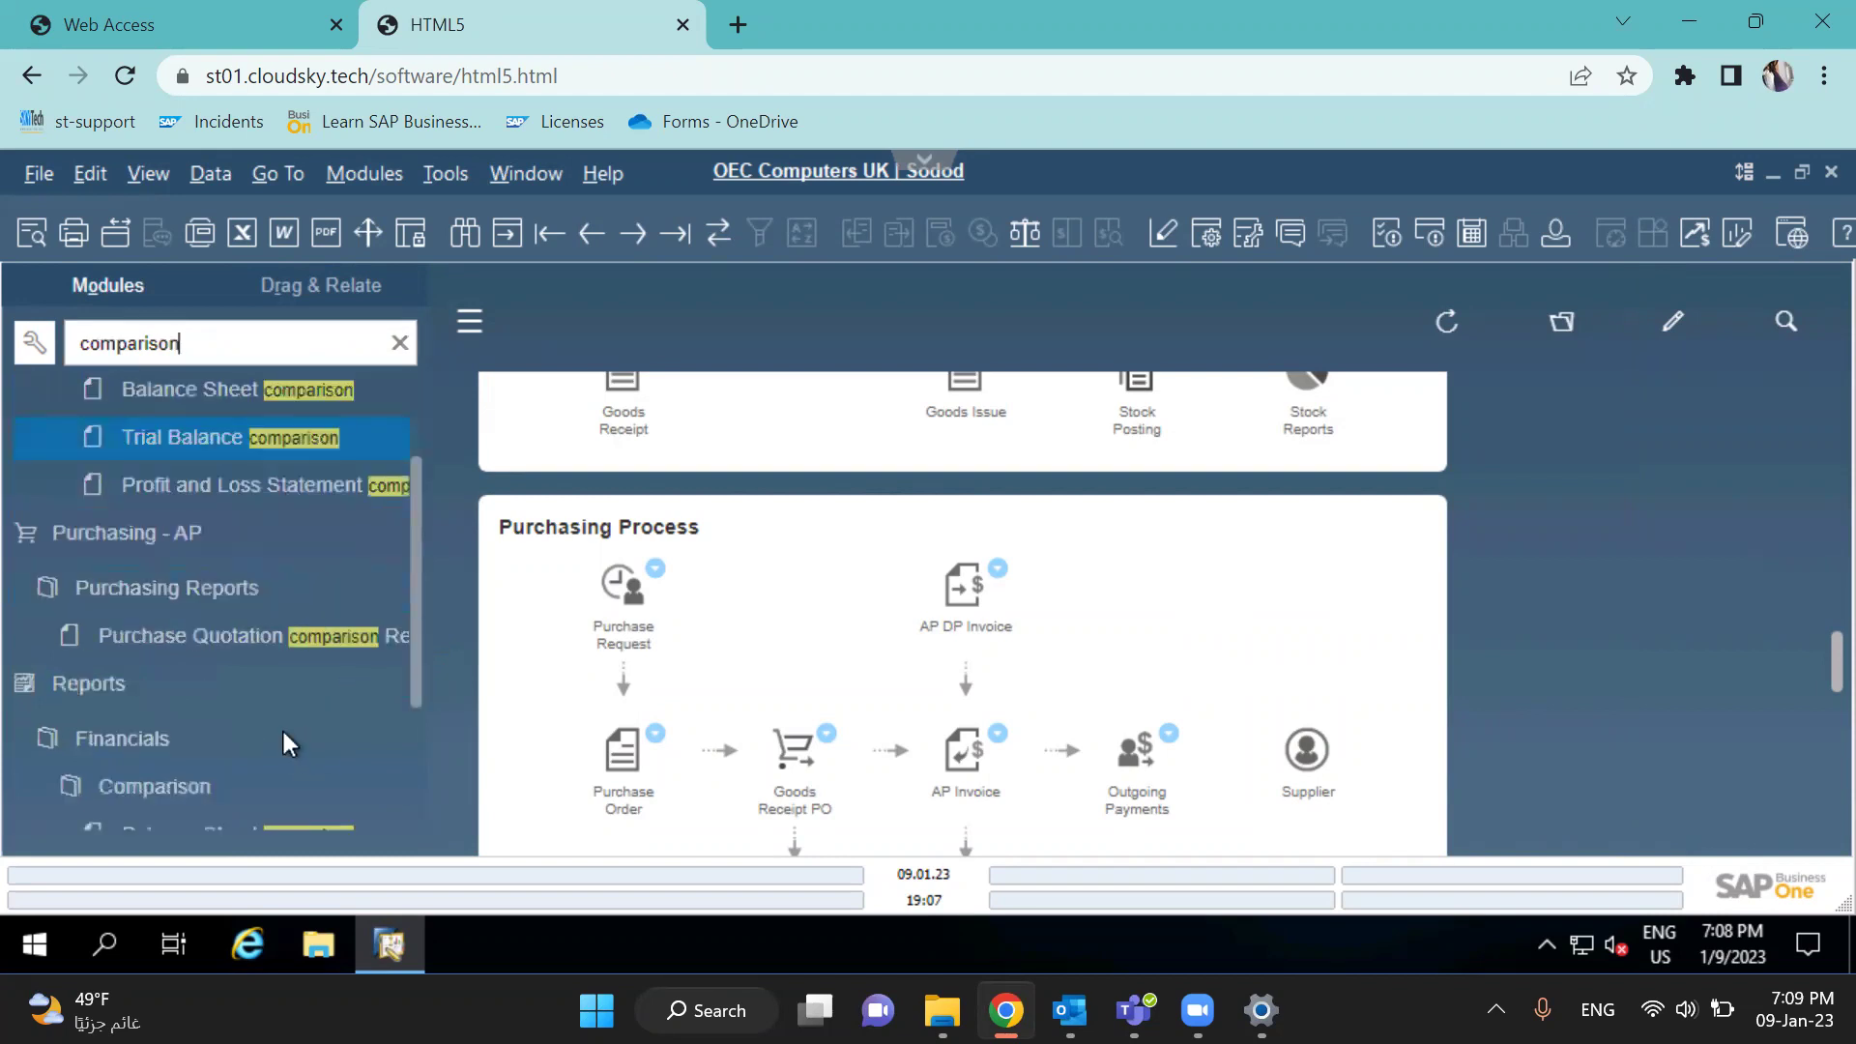
{"action": "left_click", "coordinate": [287, 634]}
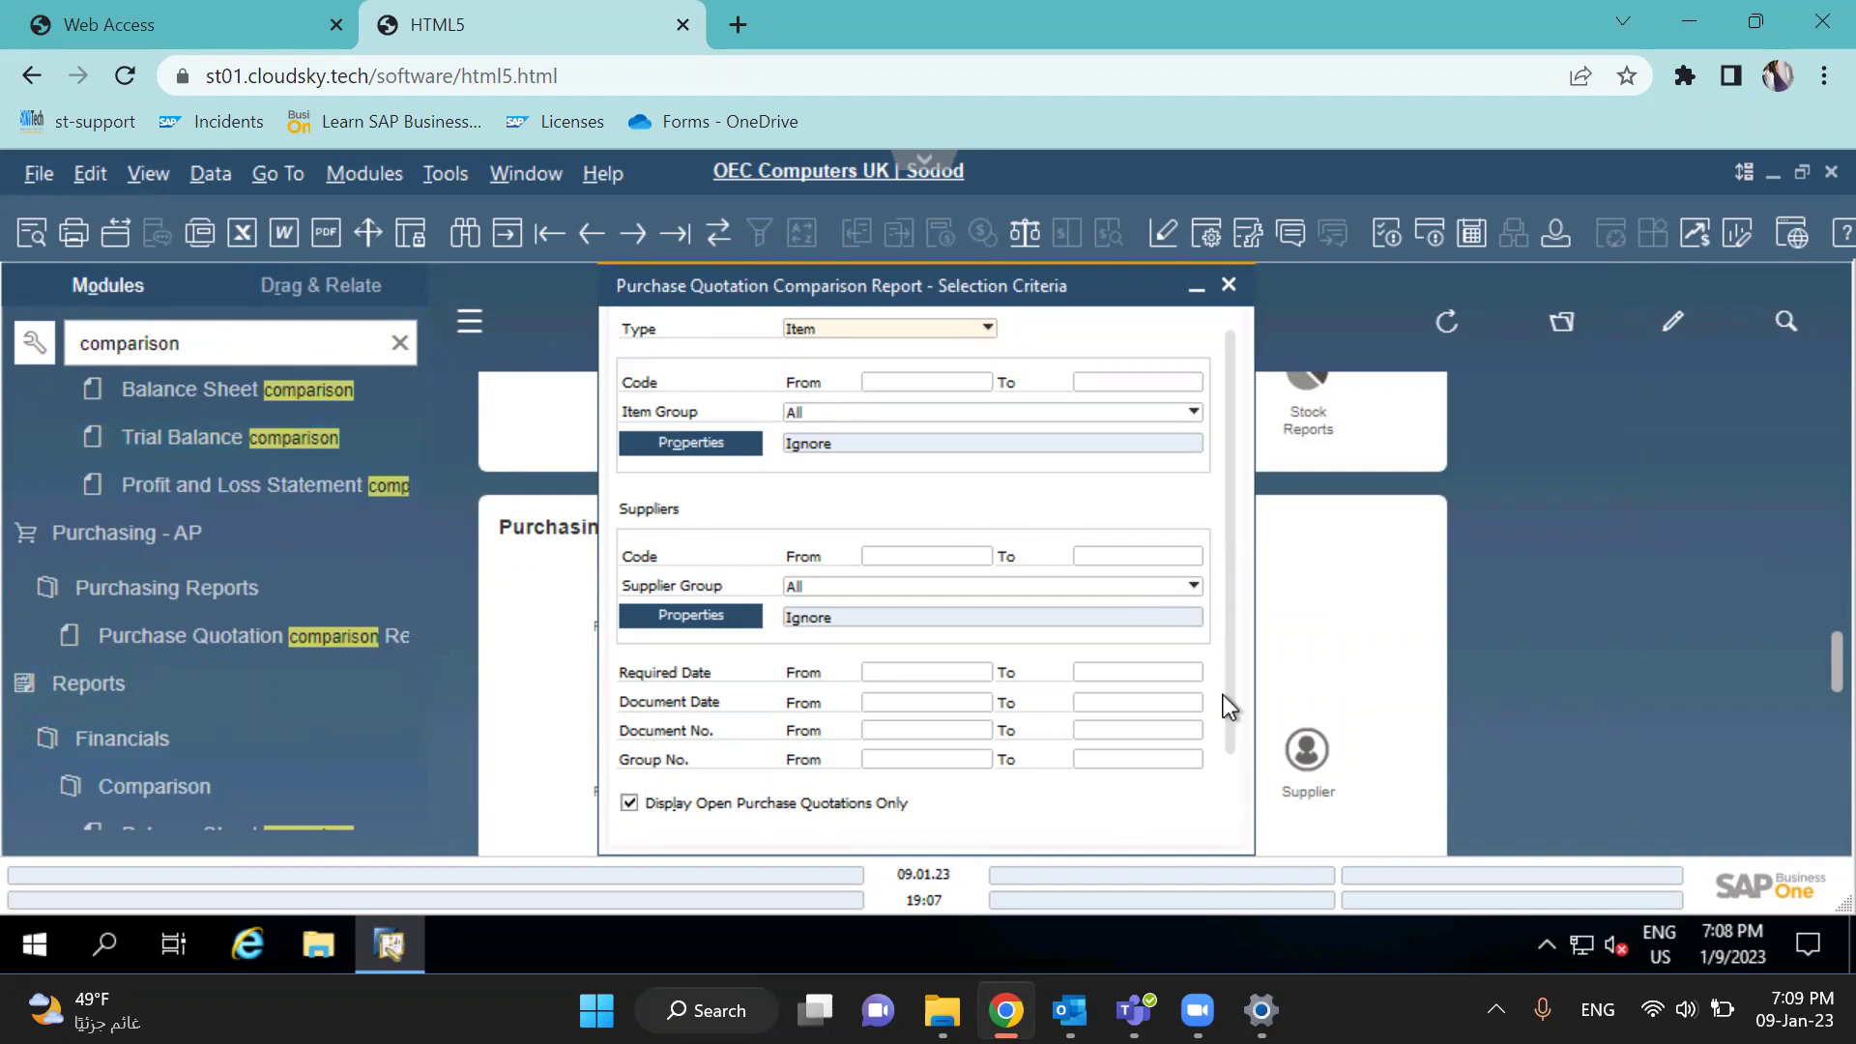
{"action": "scroll", "coordinate": [1235, 790], "scroll_direction": "down", "scroll_amount": 2}
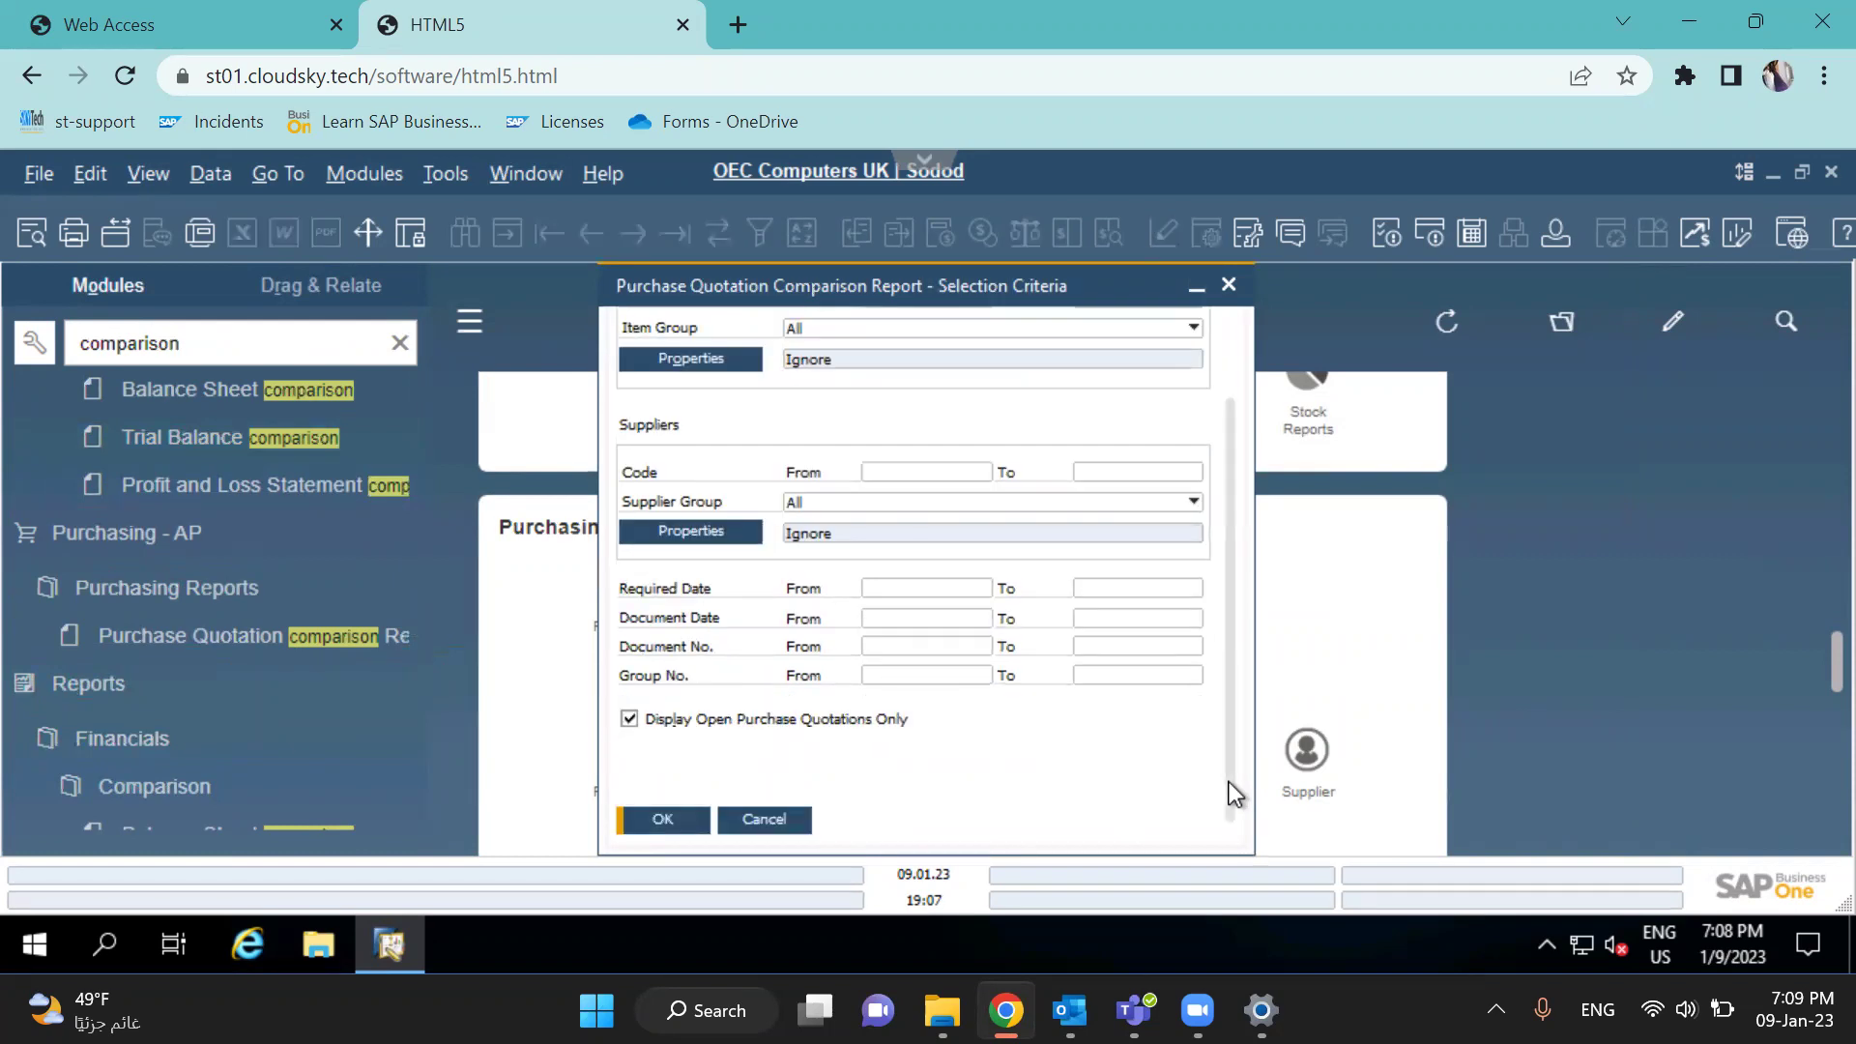
{"action": "left_click", "coordinate": [675, 831]}
{"action": "left_click", "coordinate": [650, 581]}
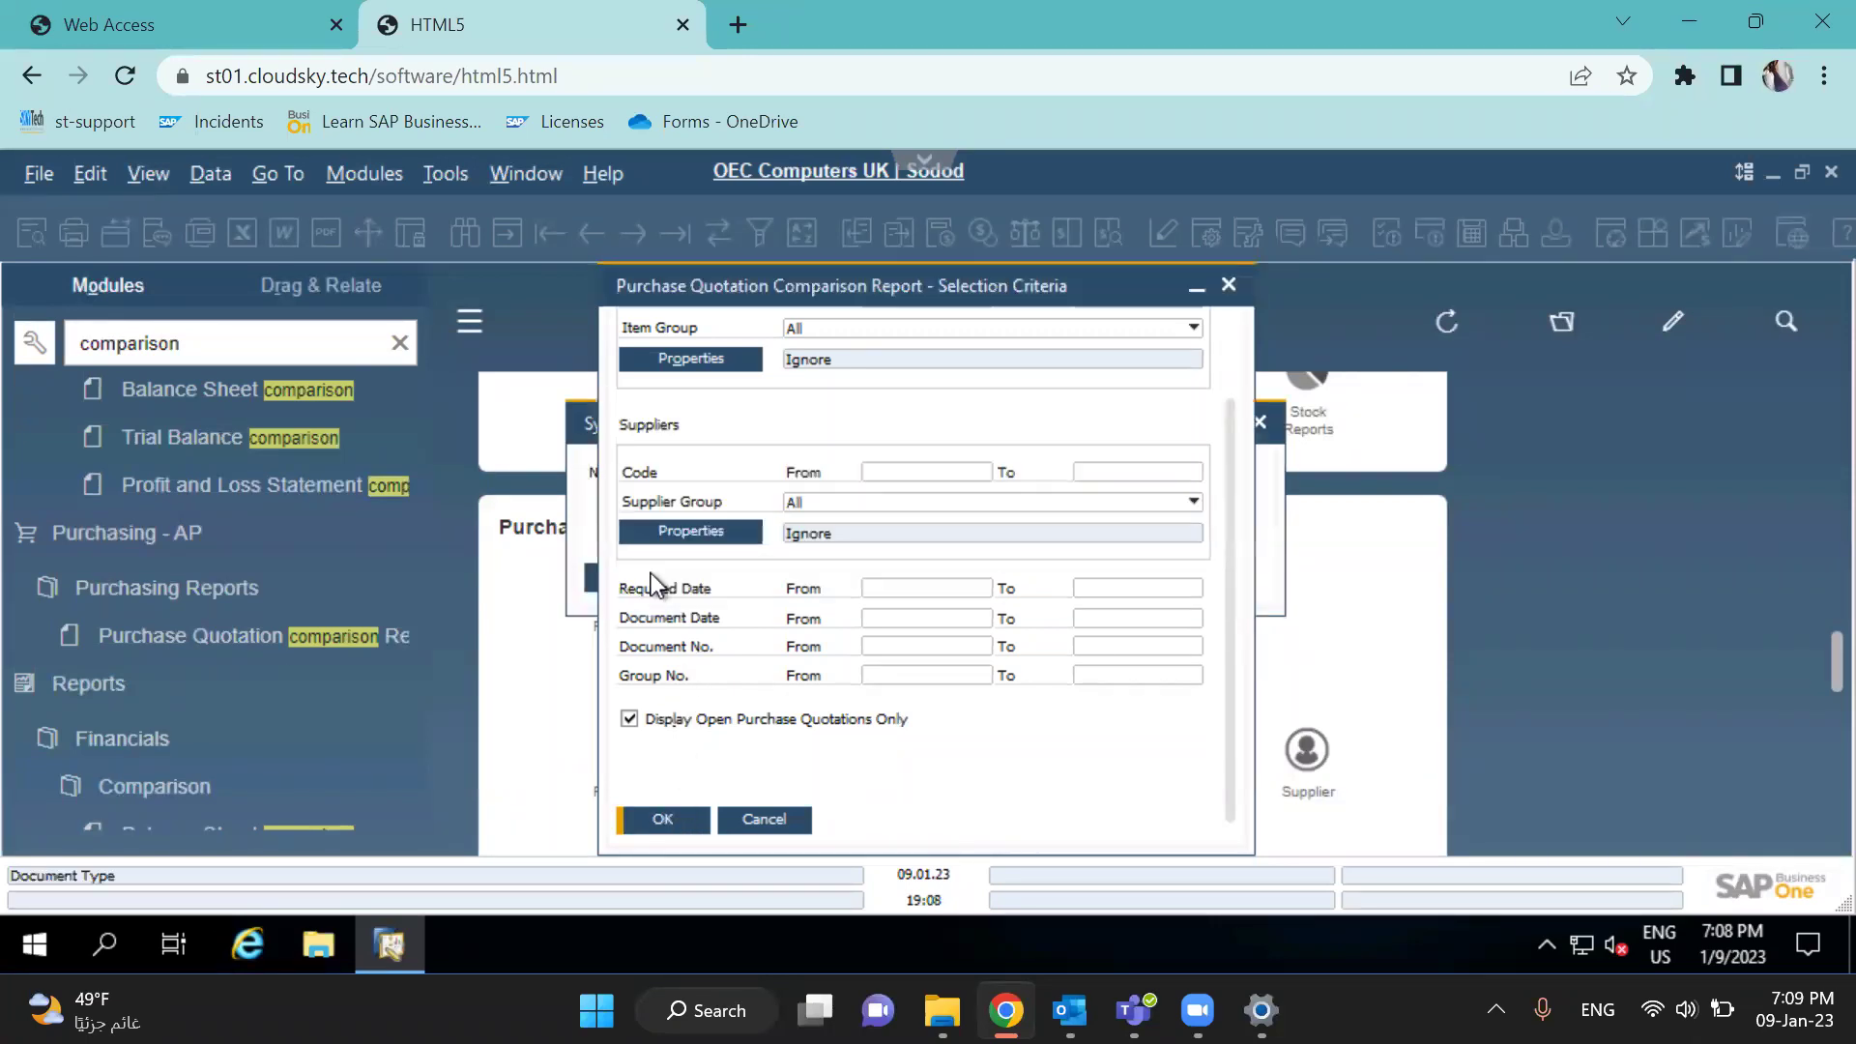
Turn off Display Open Purchase Quotations Only, rerun the comparison report and maximize the Quotation Comparison window
{"action": "scroll", "coordinate": [1216, 603], "scroll_direction": "up", "scroll_amount": 2}
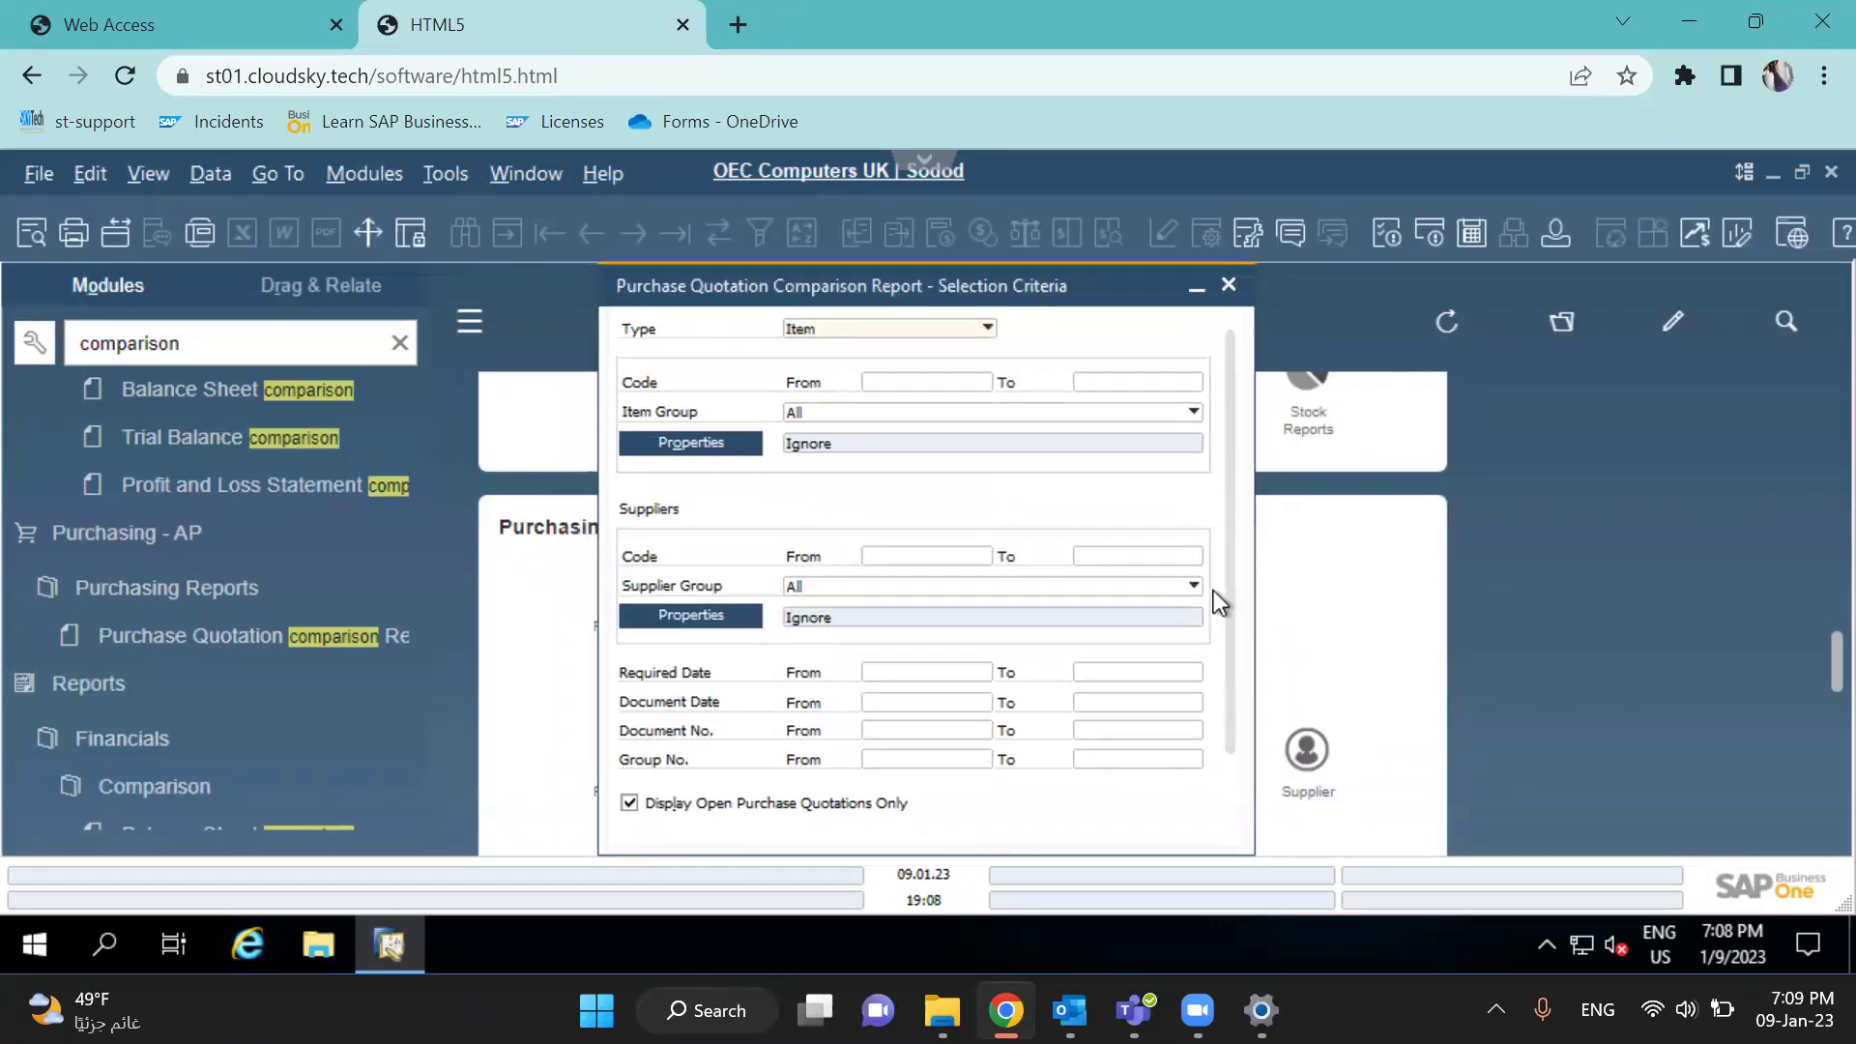
{"action": "scroll", "coordinate": [1215, 603], "scroll_direction": "down", "scroll_amount": 2}
{"action": "left_click", "coordinate": [837, 733]}
{"action": "left_click", "coordinate": [684, 824]}
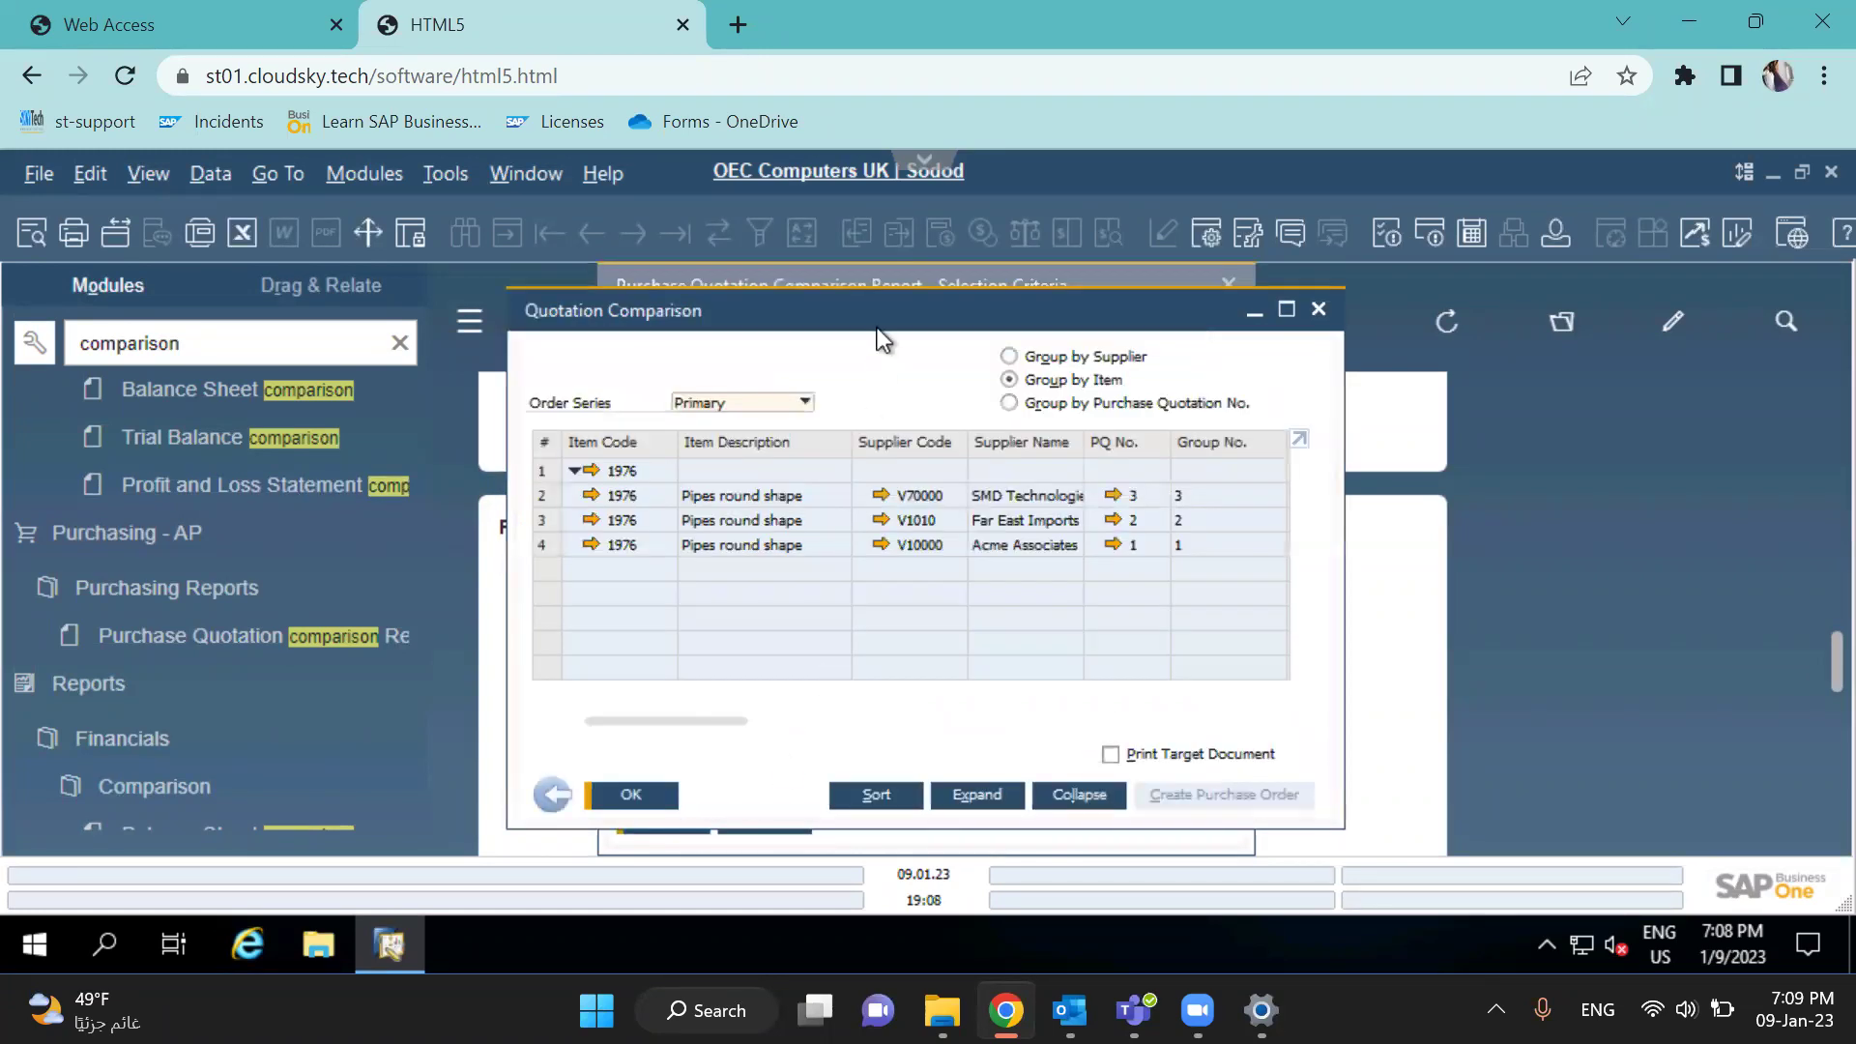
{"action": "double_click", "coordinate": [878, 326]}
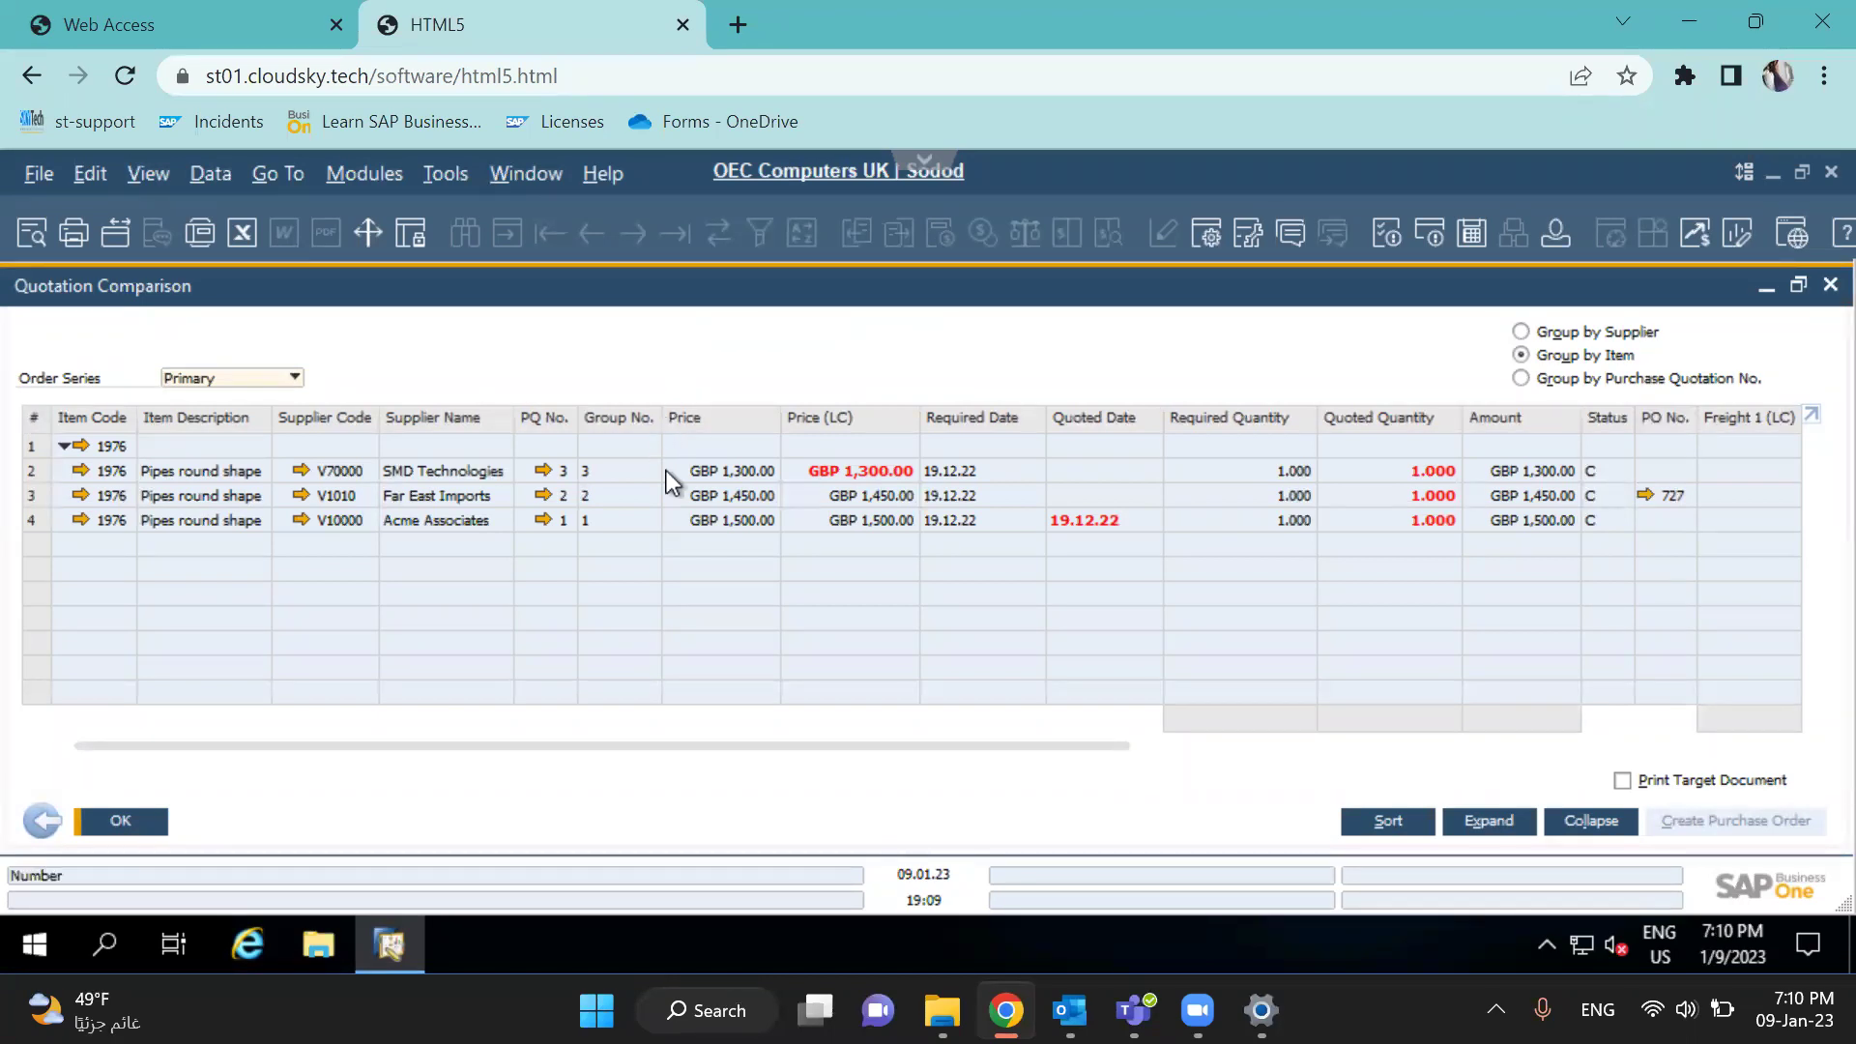
Close the quotation comparison and its selection criteria, and open the most recent purchase request
{"action": "left_click", "coordinate": [43, 822]}
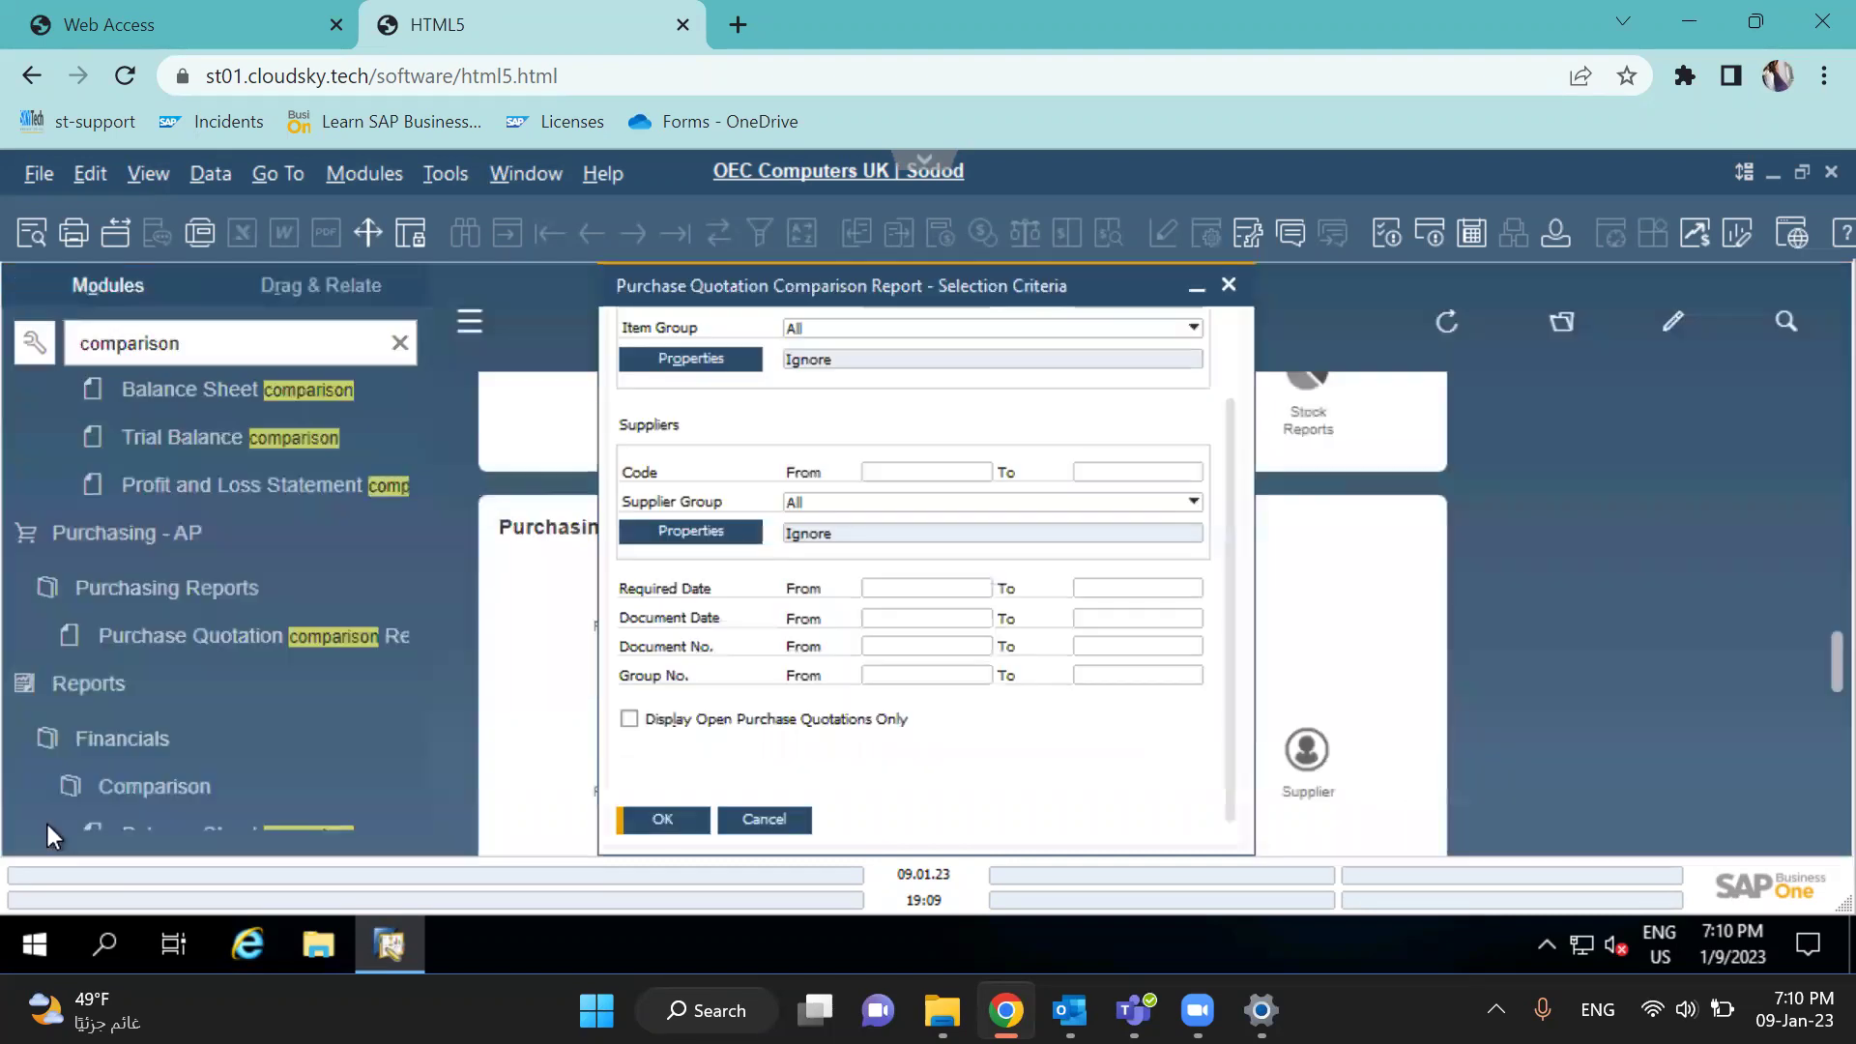
{"action": "left_click", "coordinate": [762, 821]}
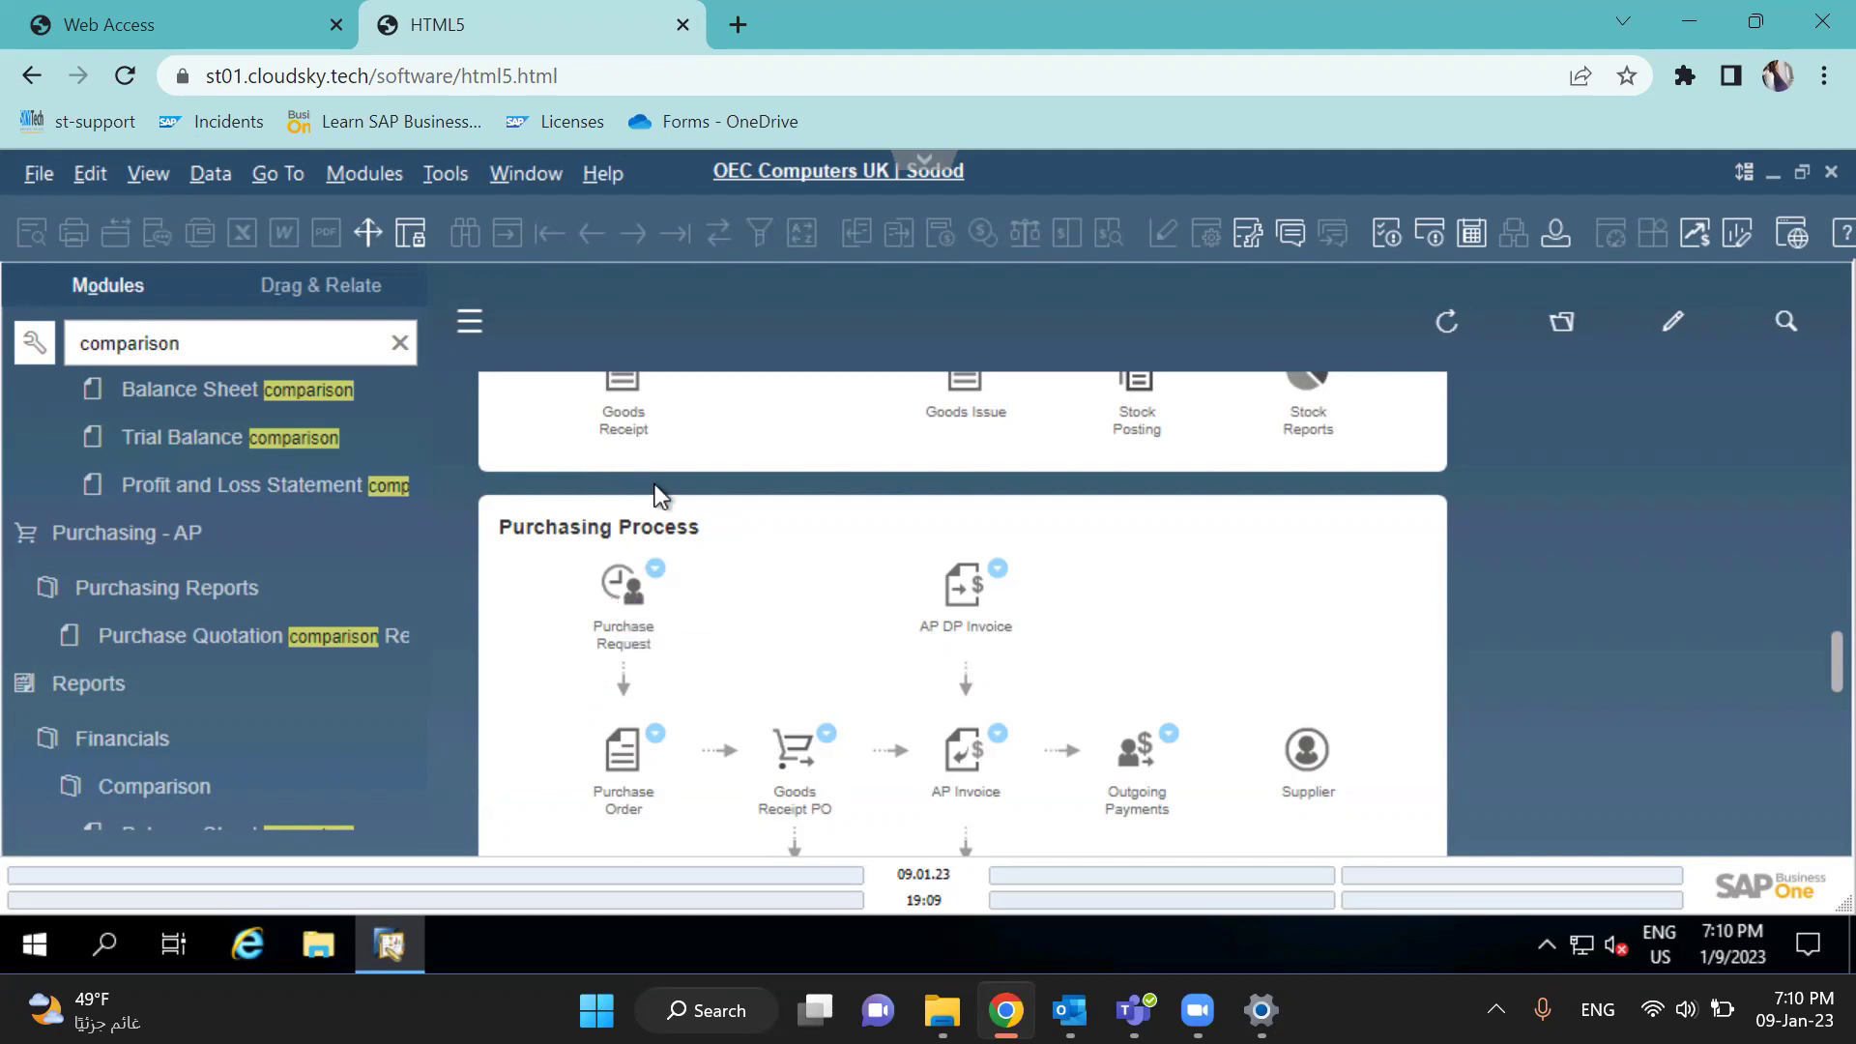
{"action": "left_click", "coordinate": [669, 237]}
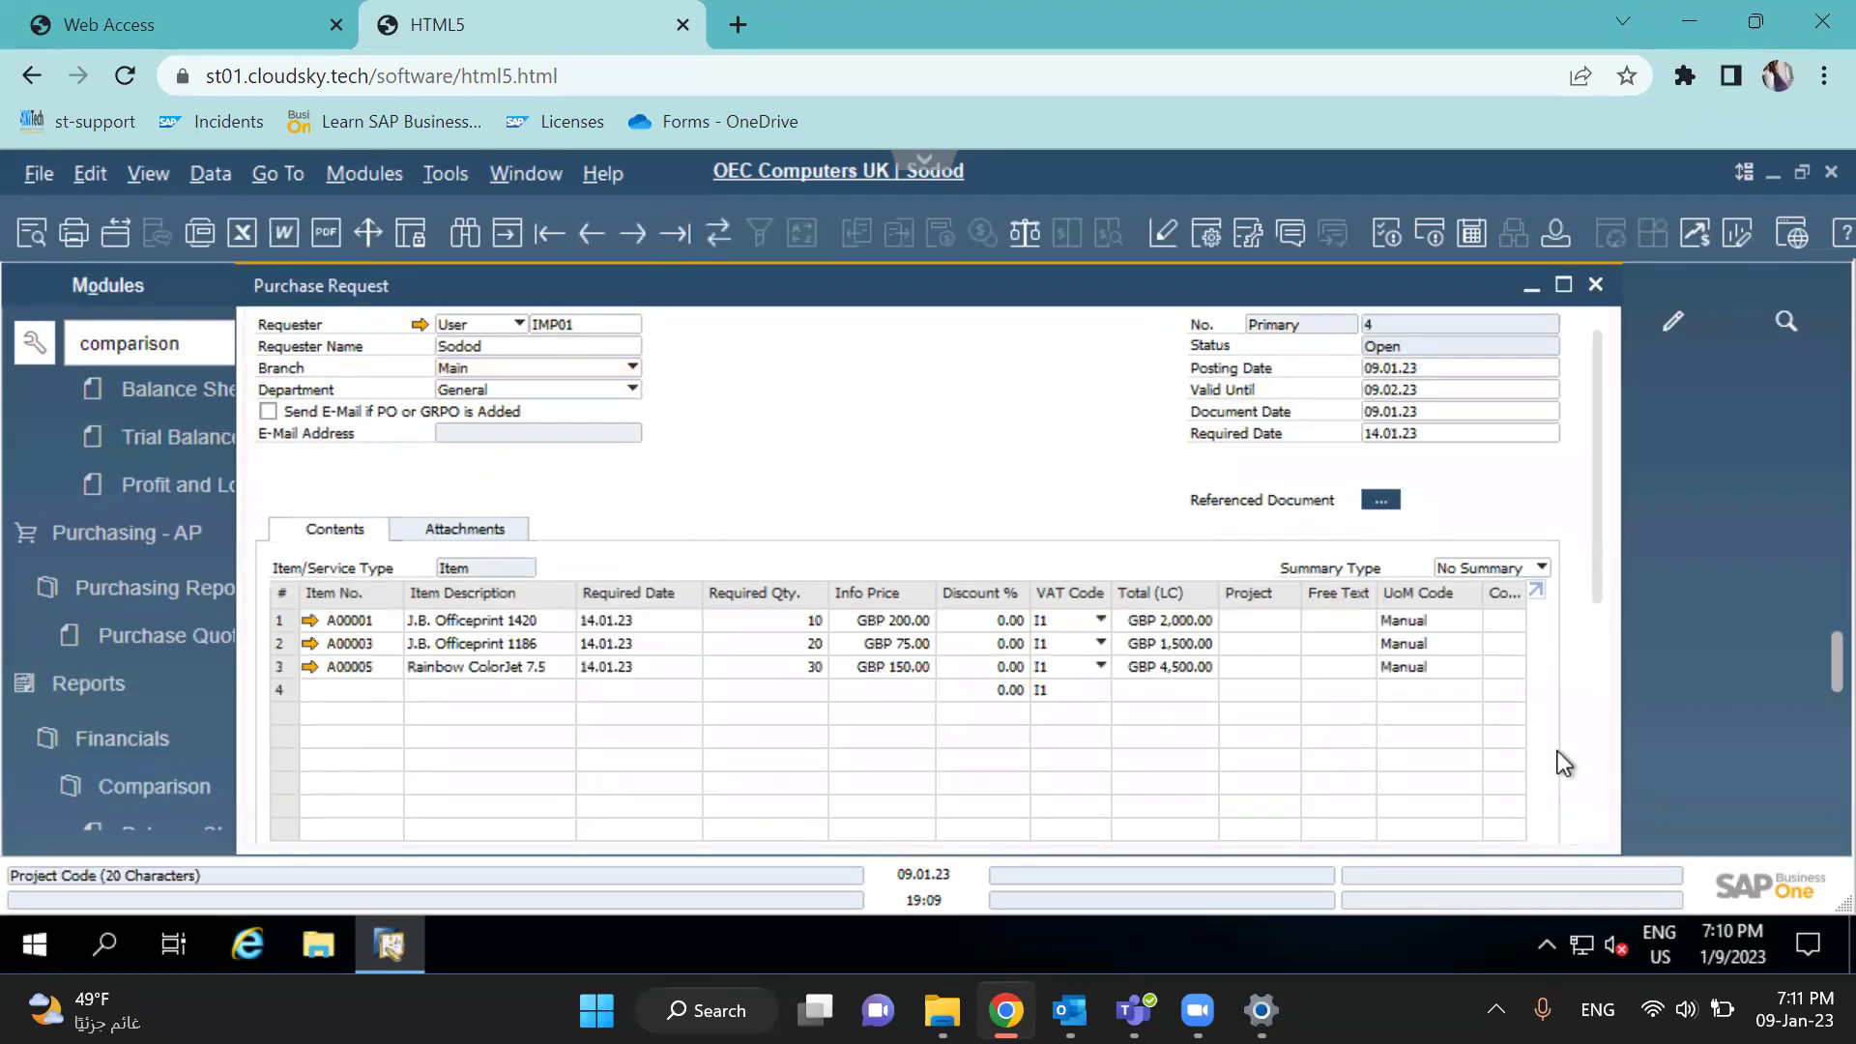
Copy the purchase request to a purchase order
{"action": "scroll", "coordinate": [1595, 729], "scroll_direction": "down", "scroll_amount": 5}
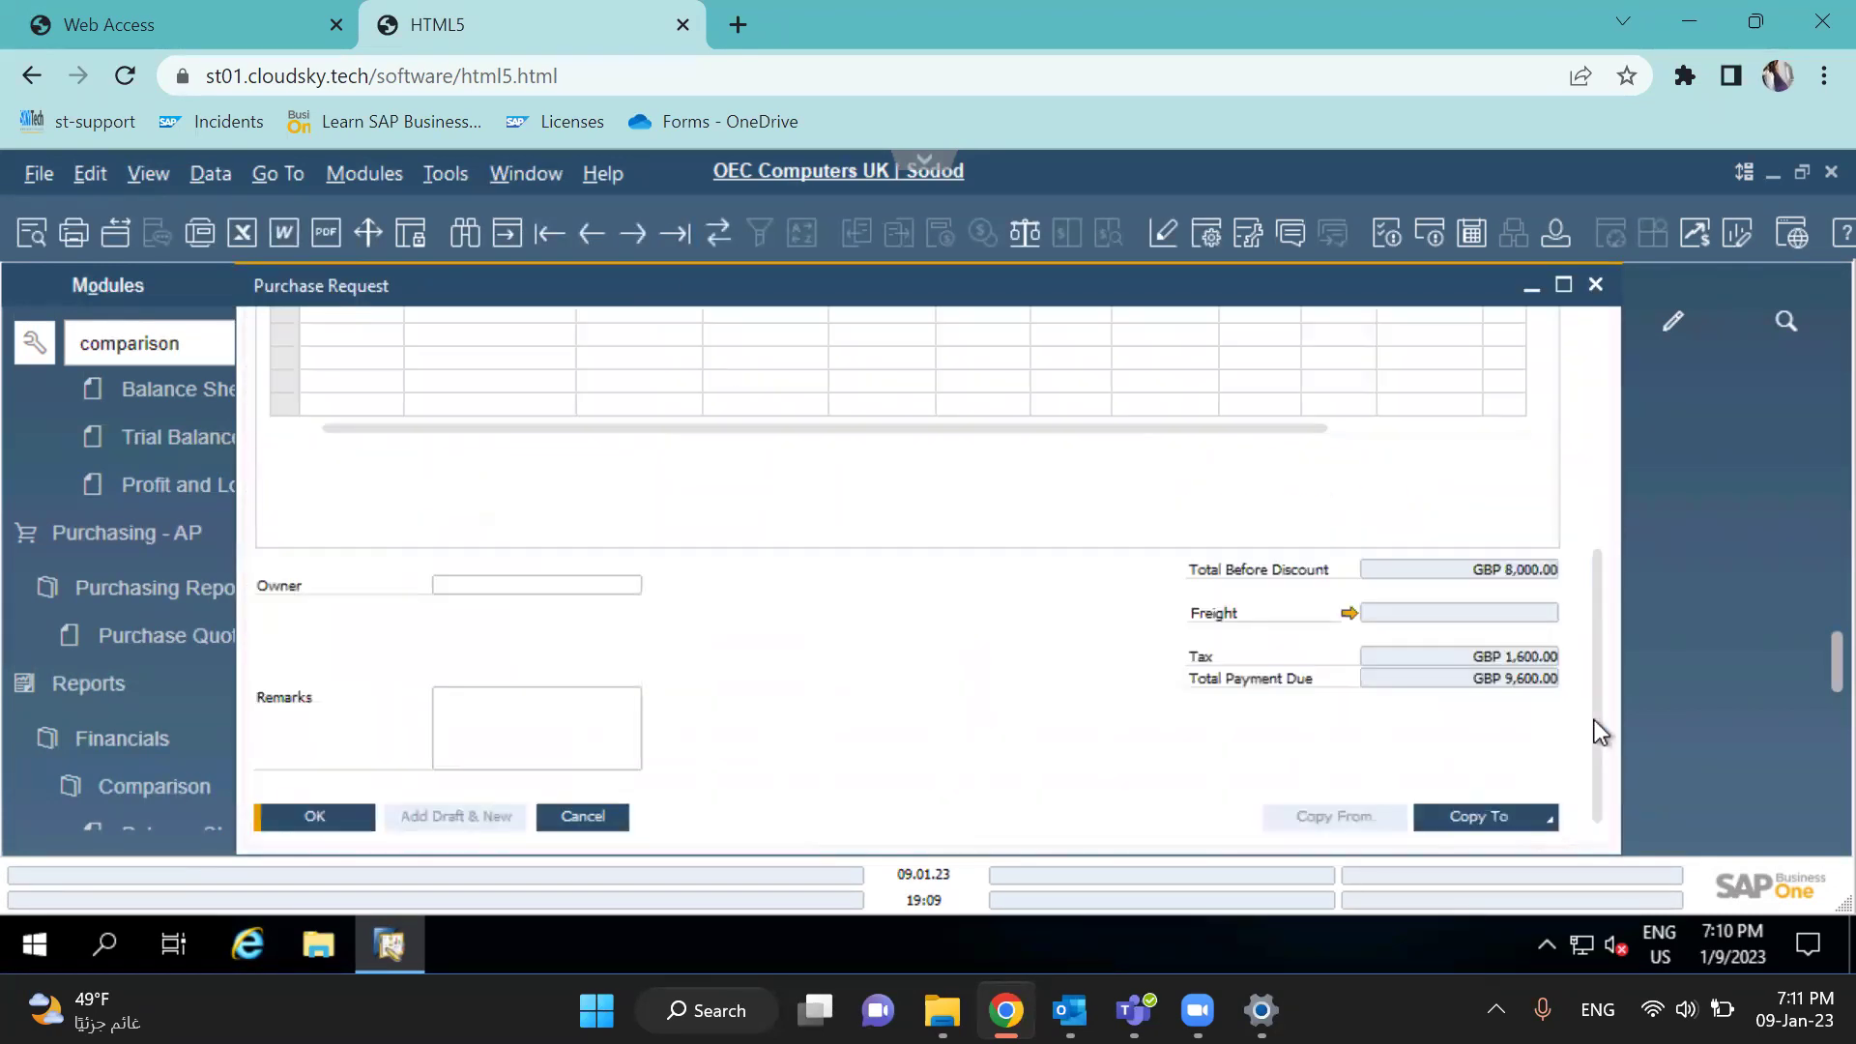
{"action": "left_click", "coordinate": [1496, 828]}
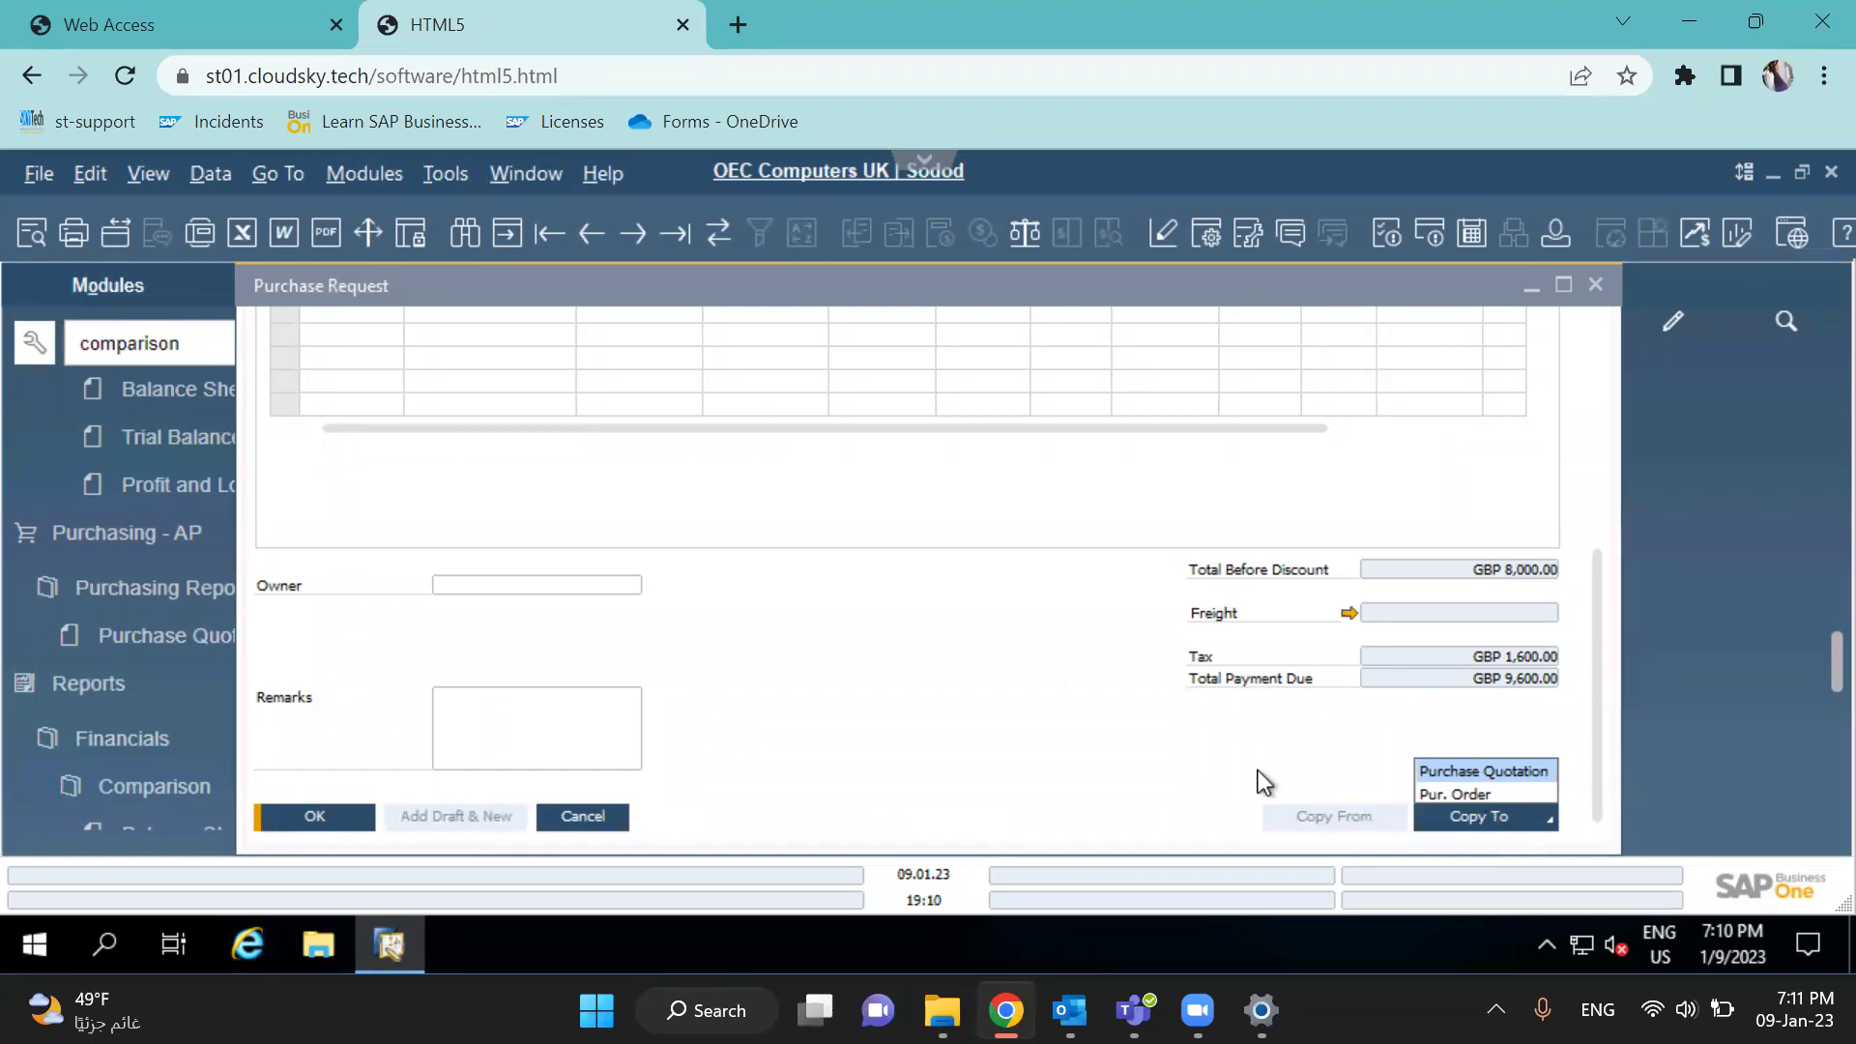
{"action": "left_click", "coordinate": [1512, 794]}
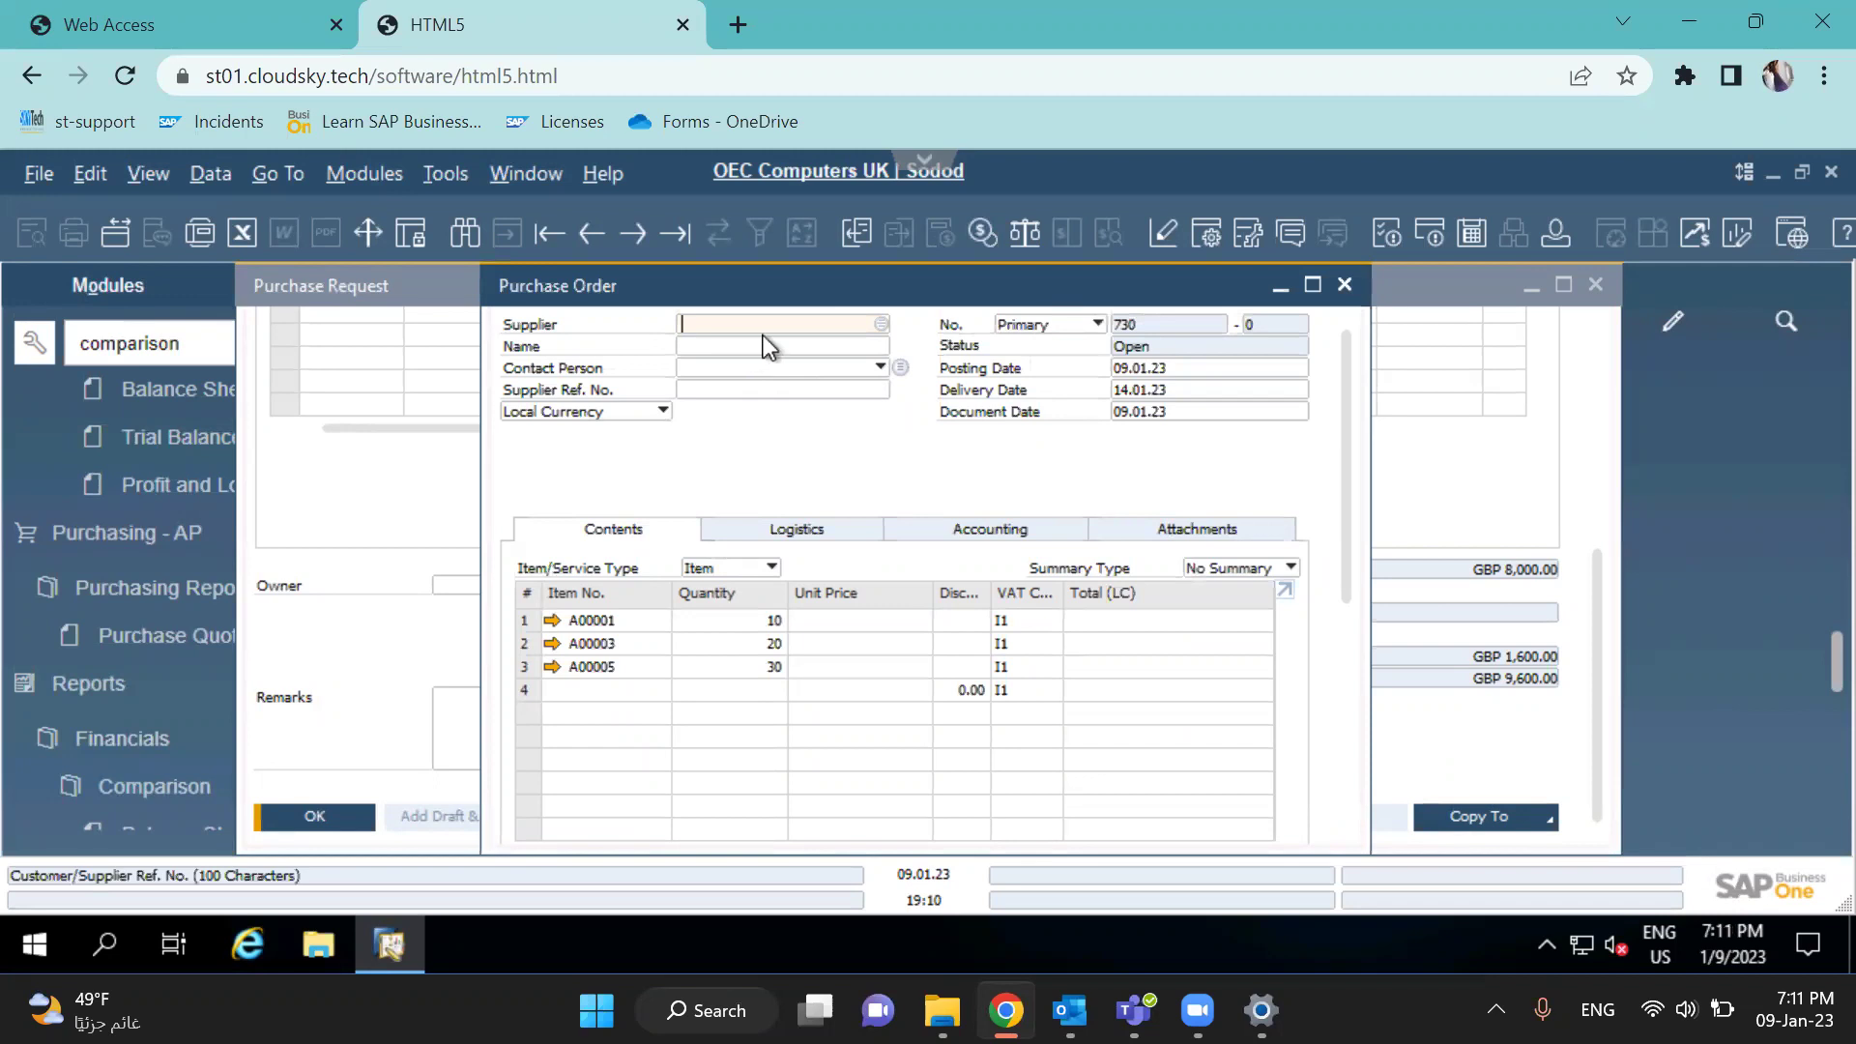
Choose Lasercom as the purchase order's supplier, update the rows according to the supplier's data, and maximize the order window
{"action": "key", "text": "Tab"}
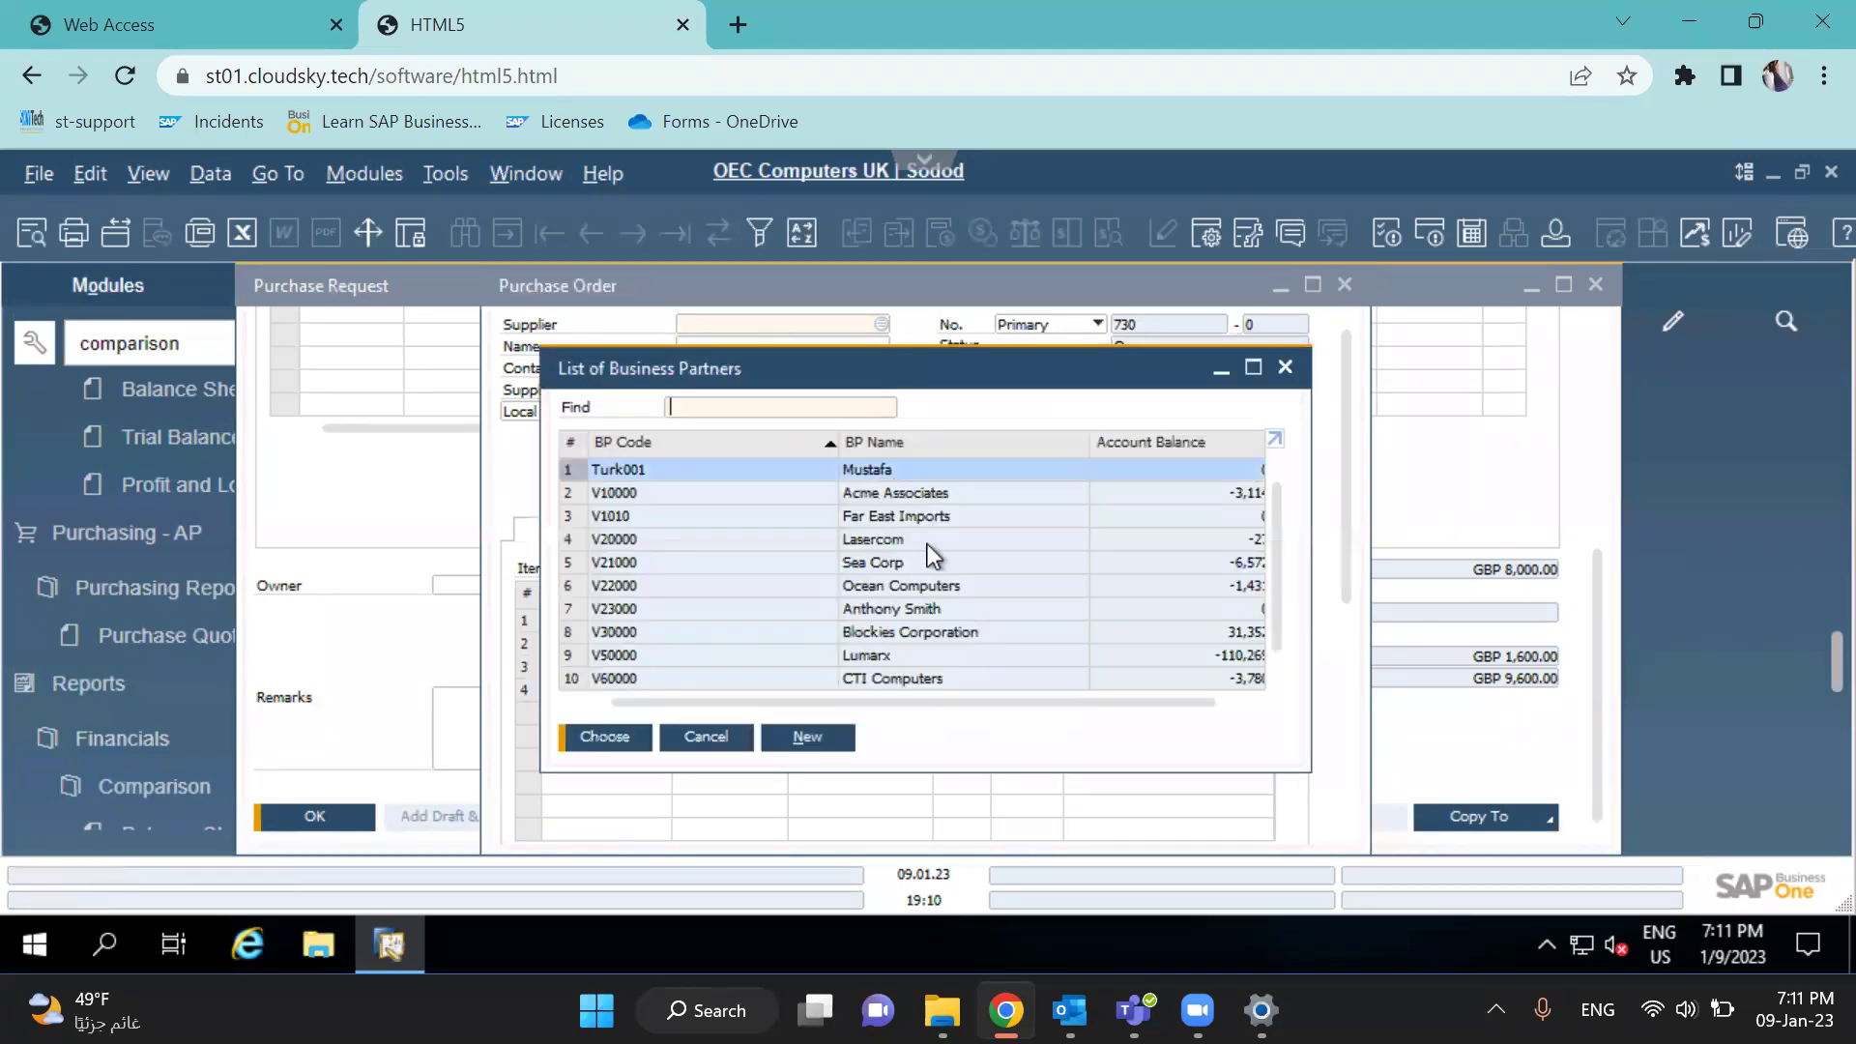
{"action": "left_click", "coordinate": [897, 538]}
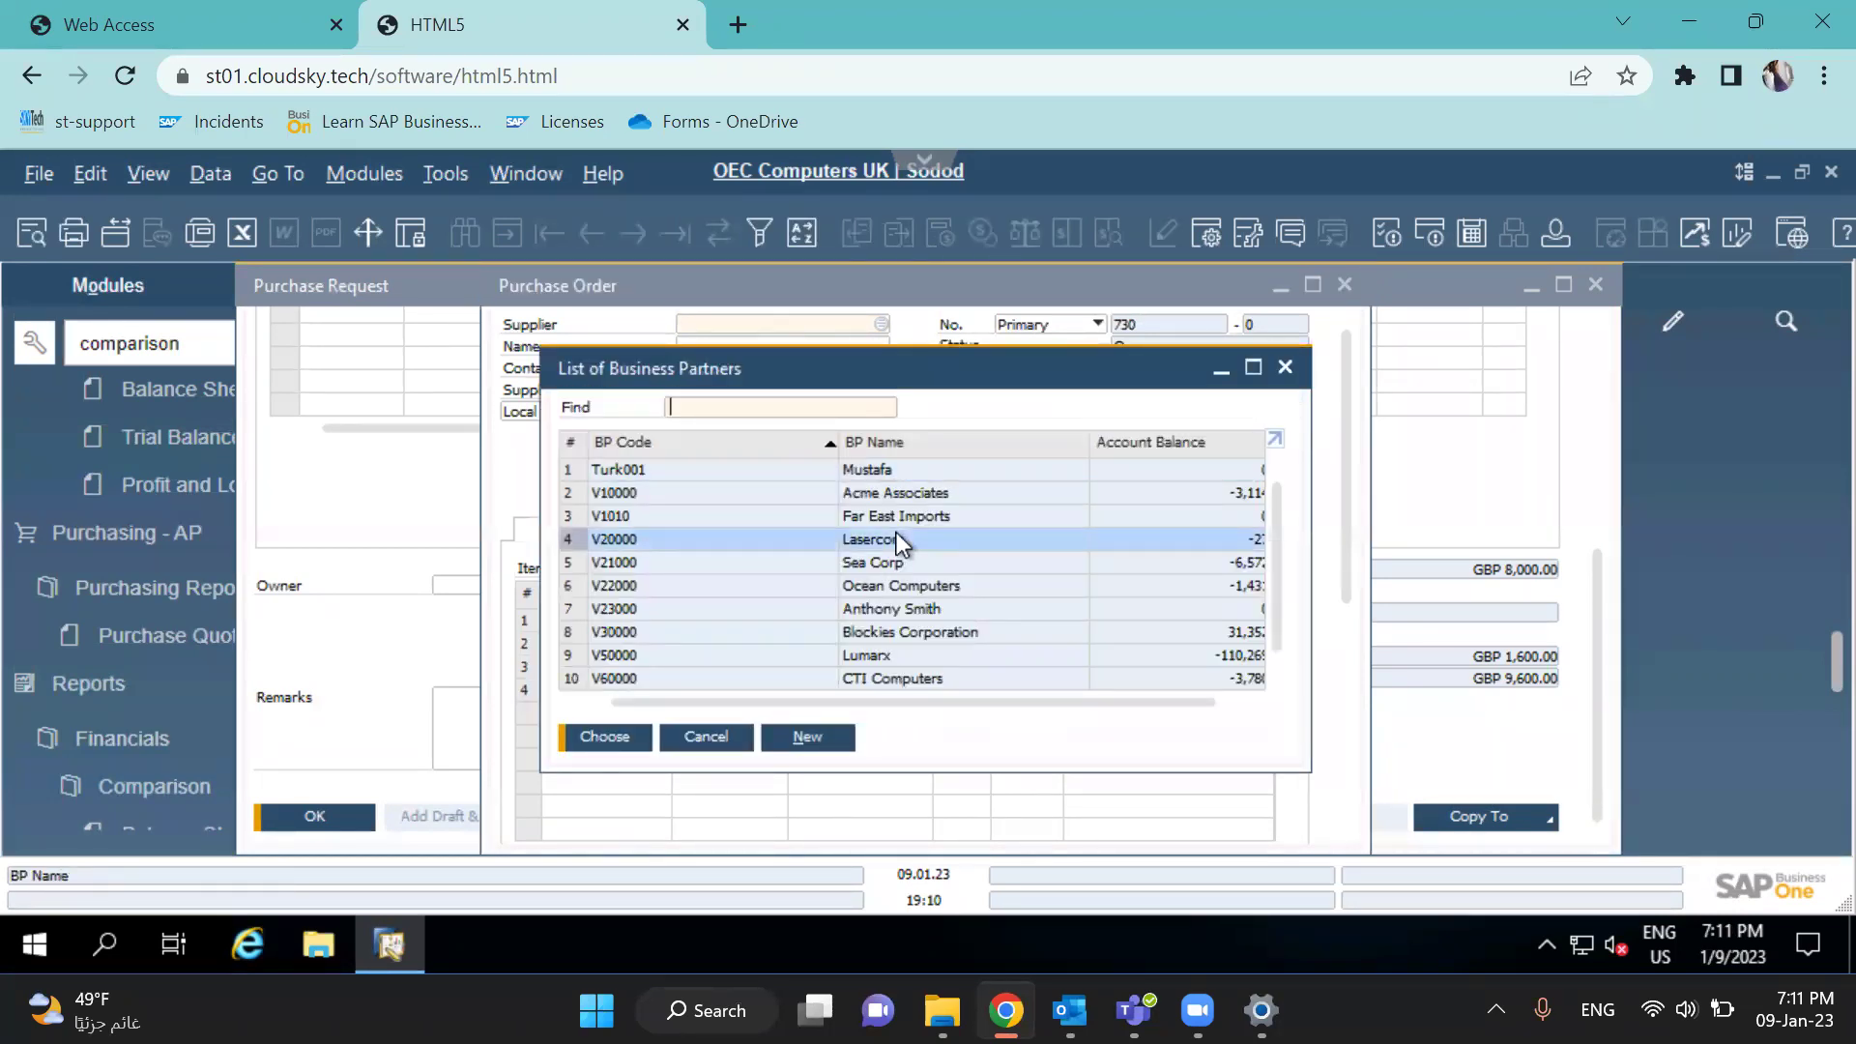
{"action": "double_click", "coordinate": [896, 538]}
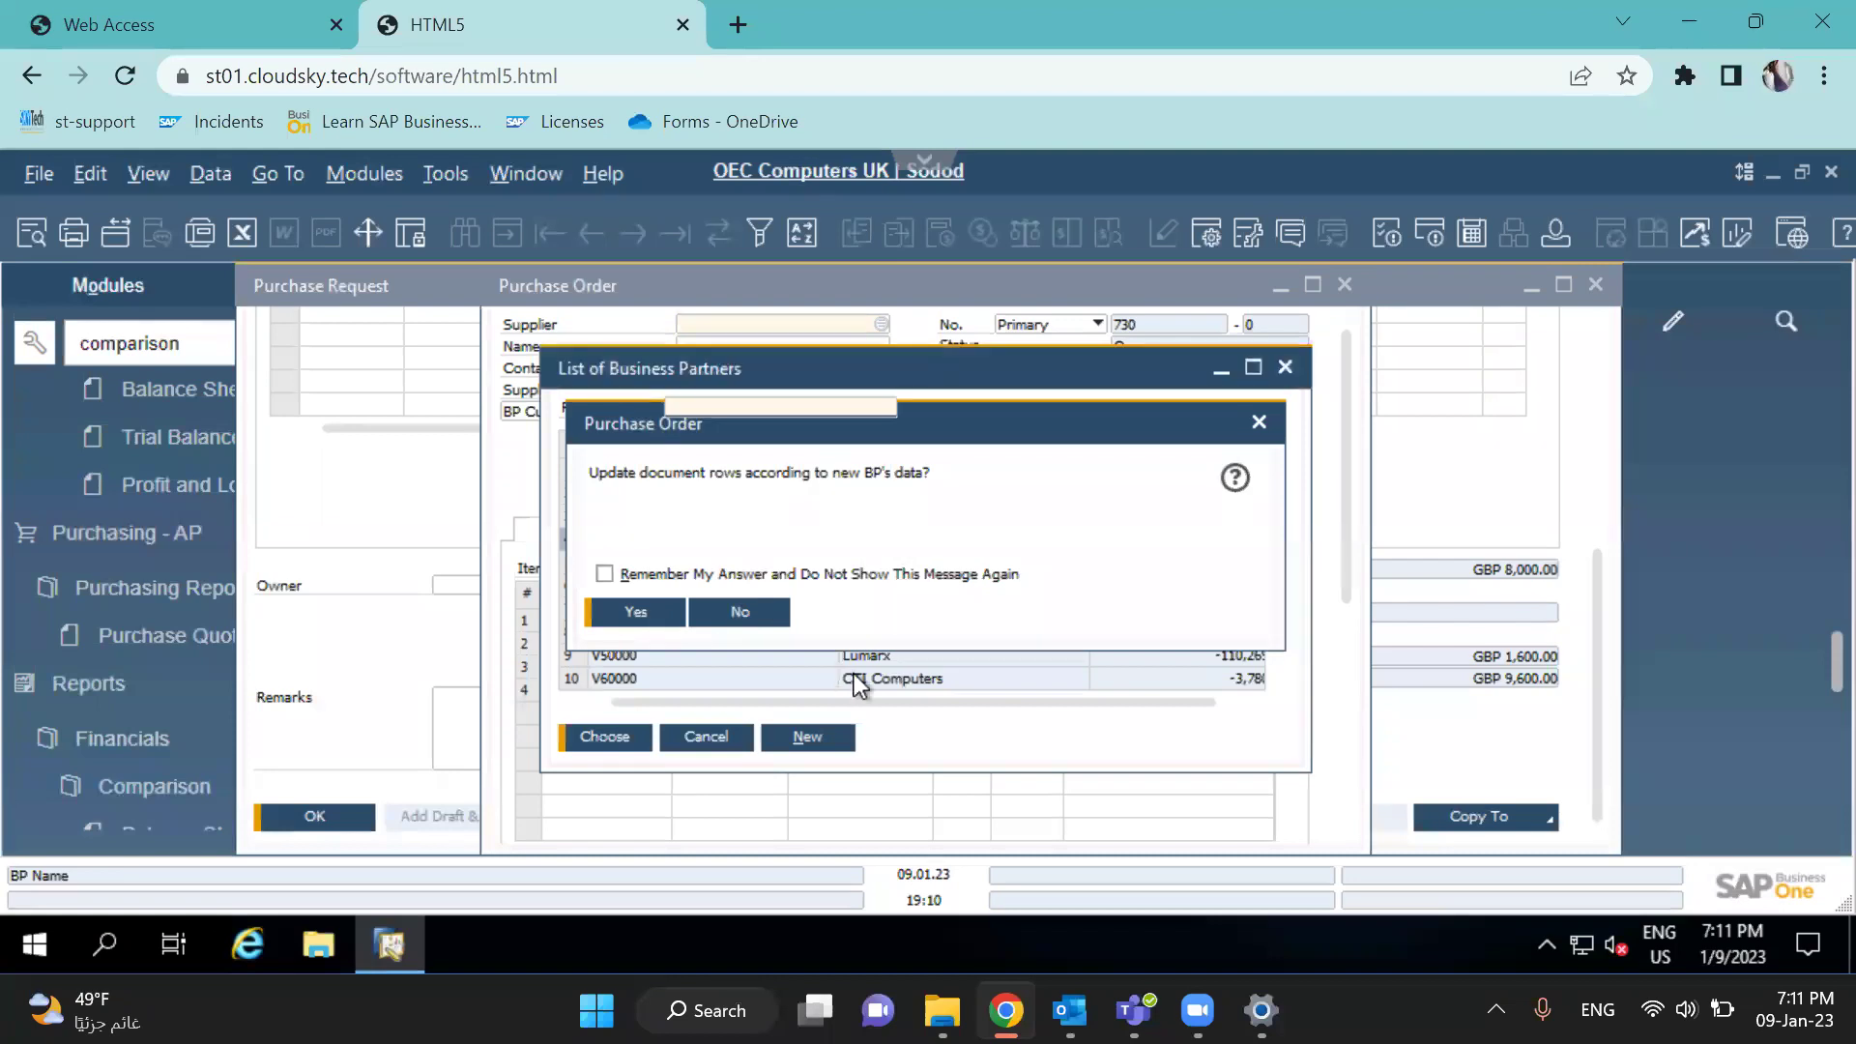
{"action": "key", "text": "Return"}
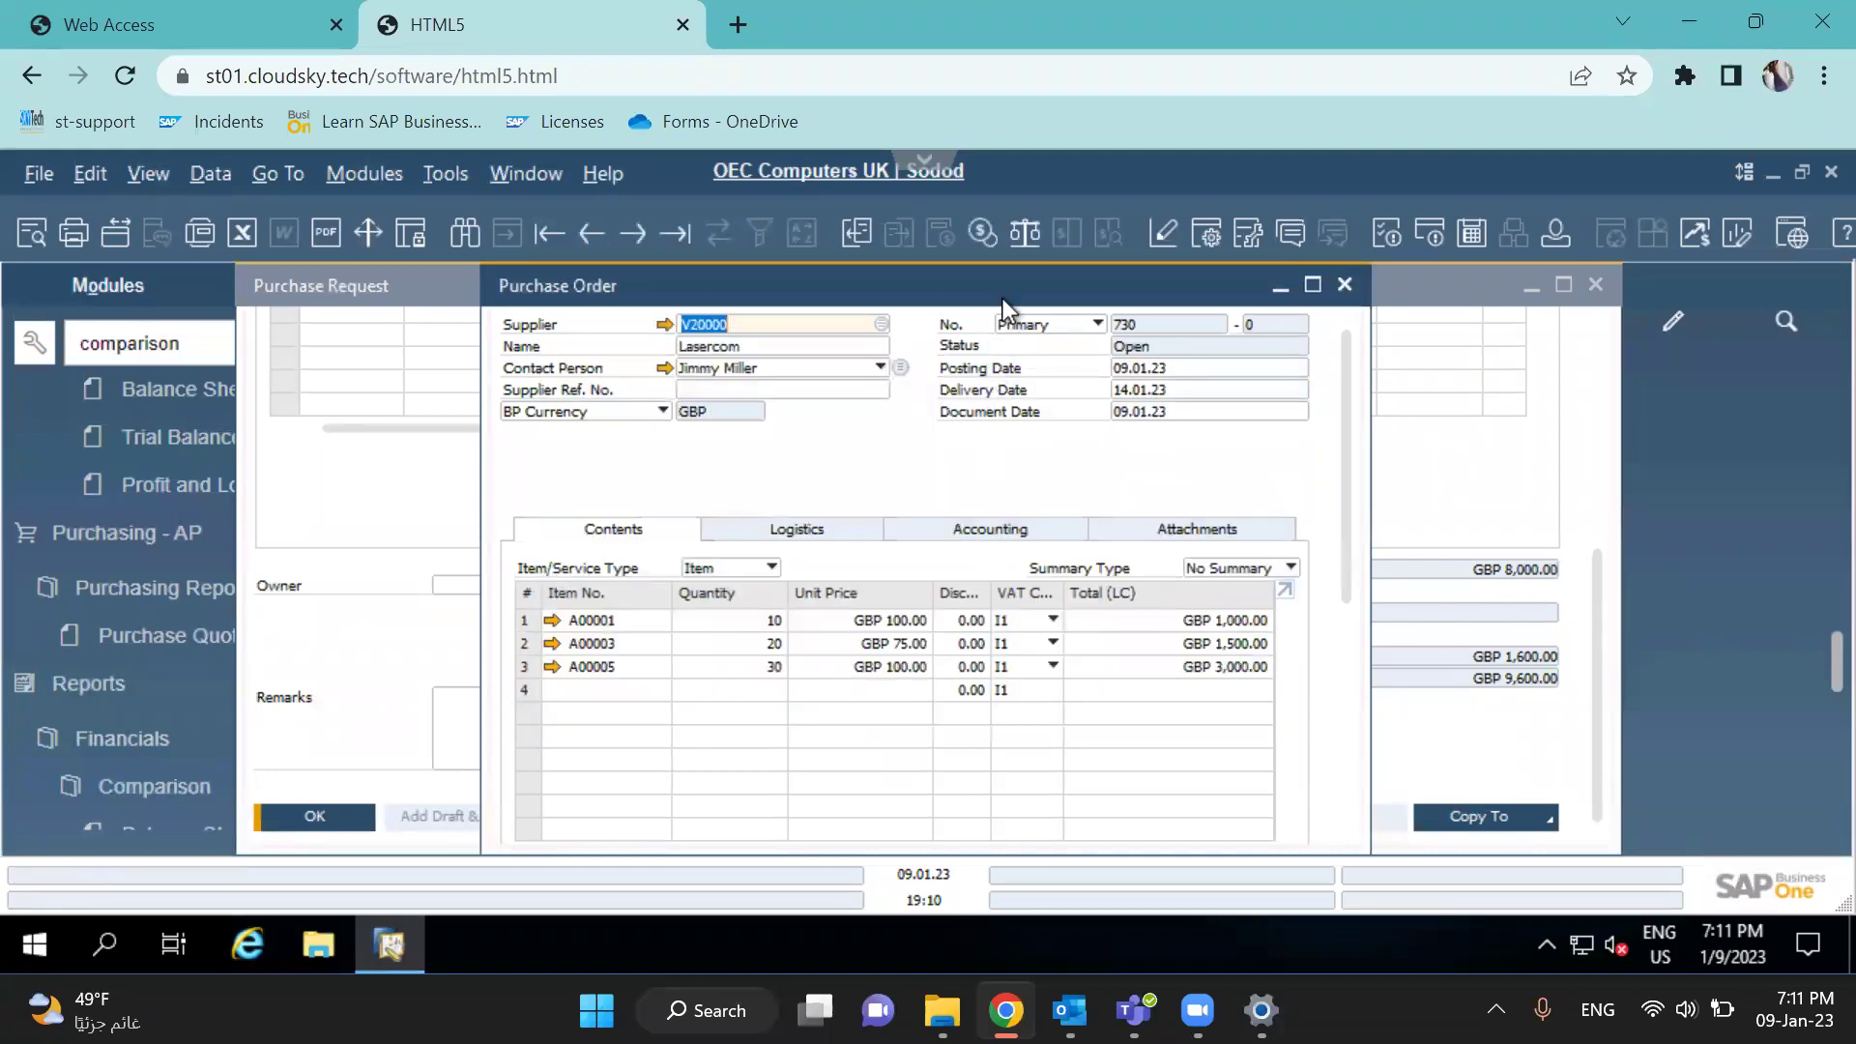
{"action": "double_click", "coordinate": [1001, 298]}
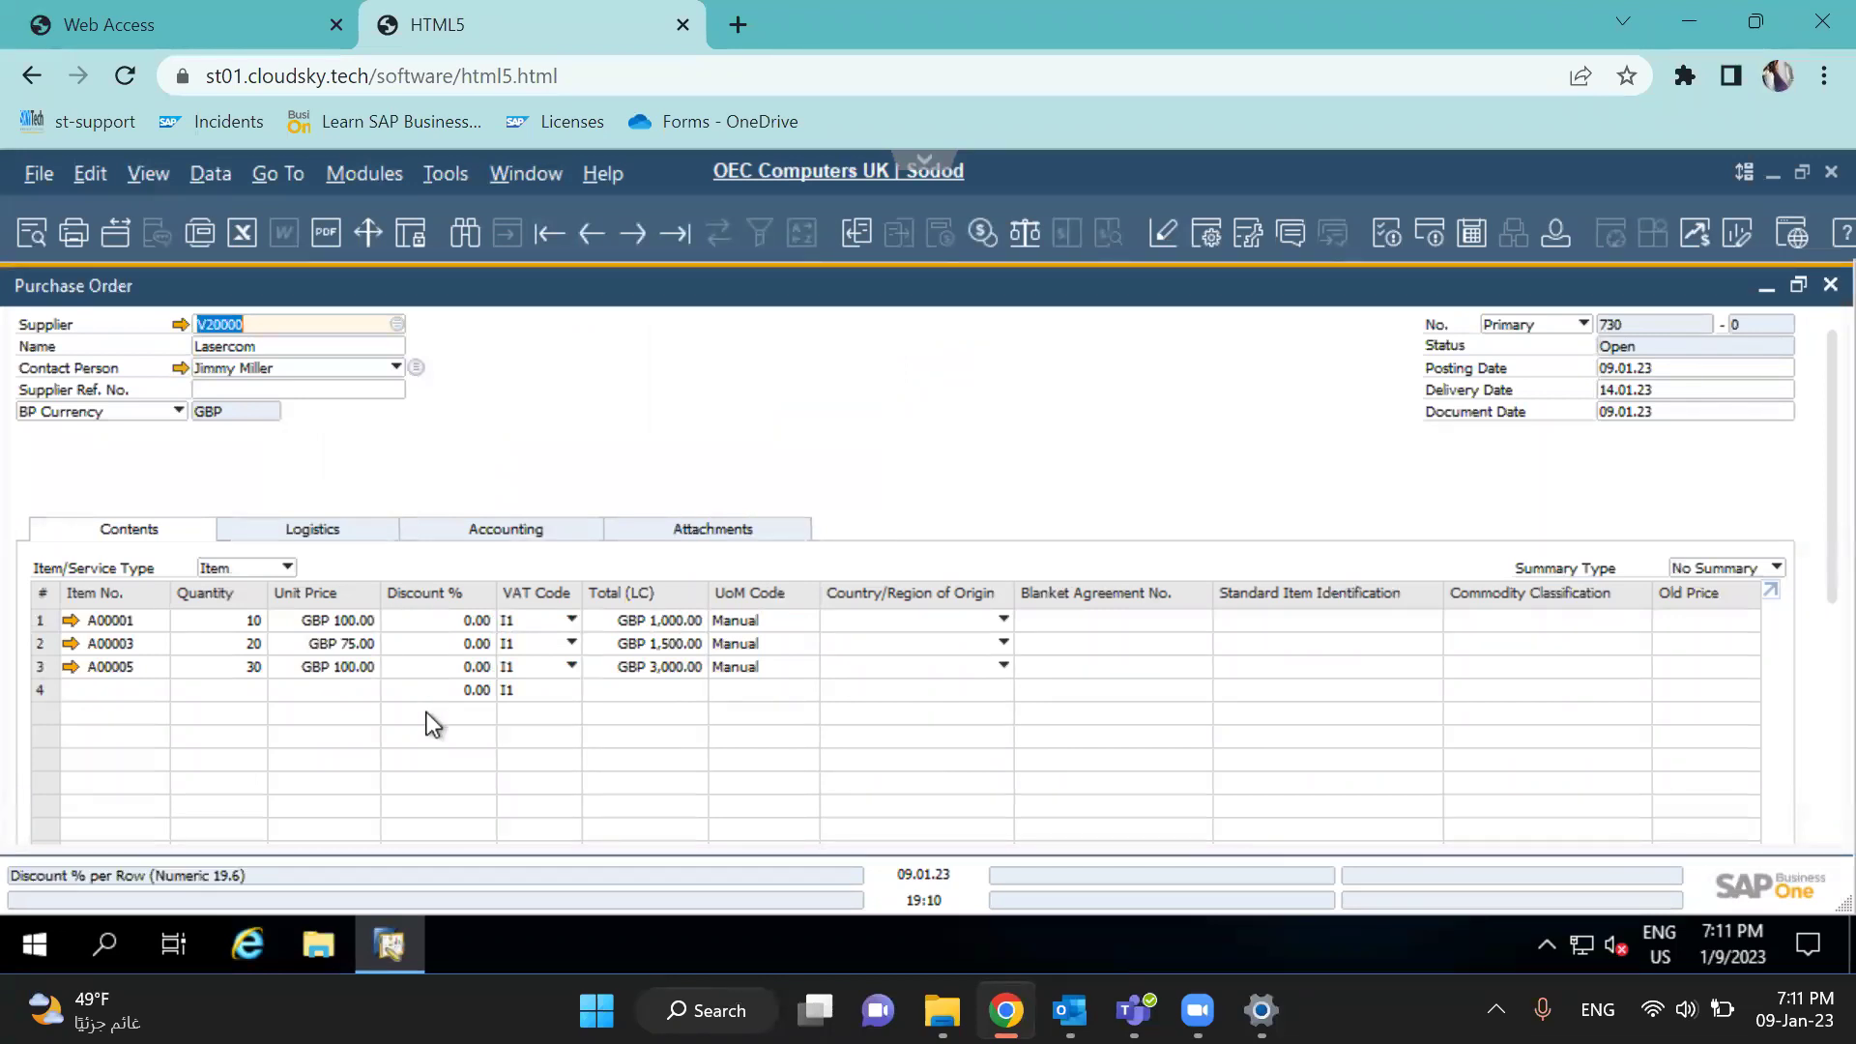
Set the unit price of item A00001 in the purchase order to GBP 110.00
{"action": "left_click", "coordinate": [363, 624]}
{"action": "left_click", "coordinate": [364, 648]}
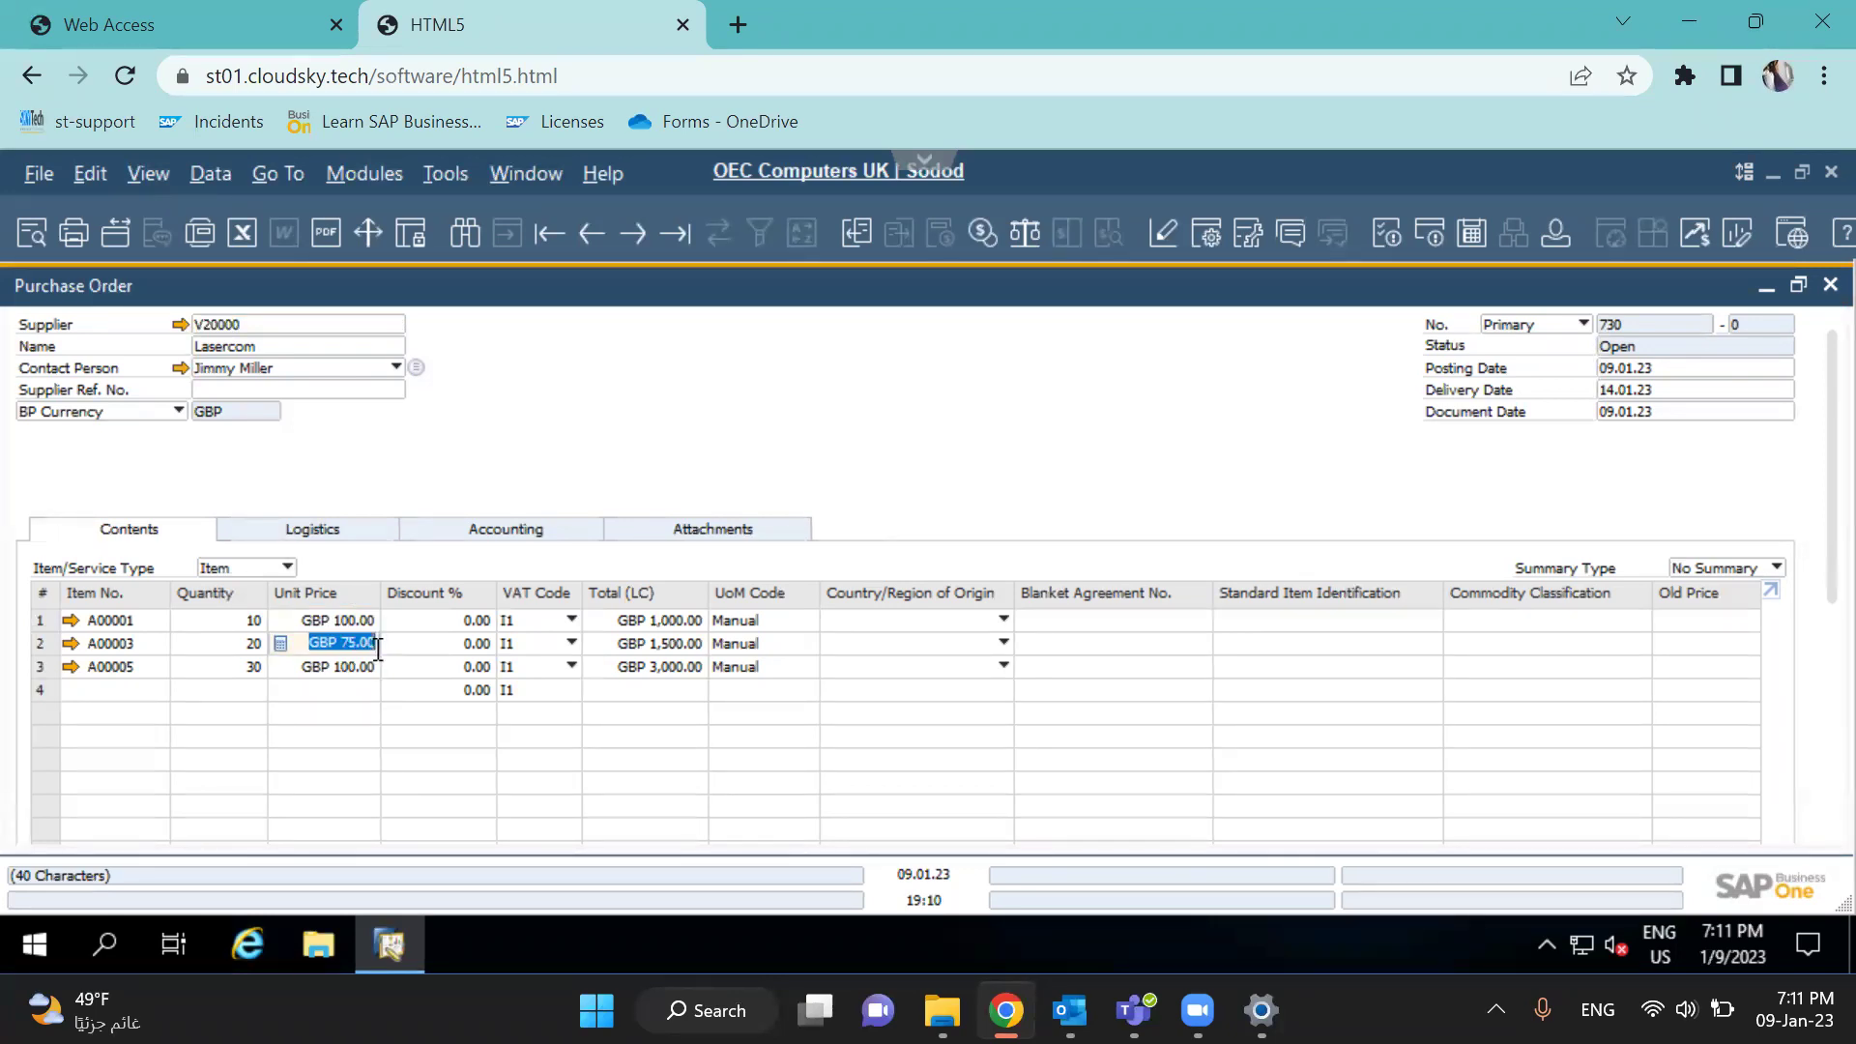
{"action": "left_click", "coordinate": [336, 621]}
{"action": "left_click", "coordinate": [335, 647]}
{"action": "left_click", "coordinate": [340, 669]}
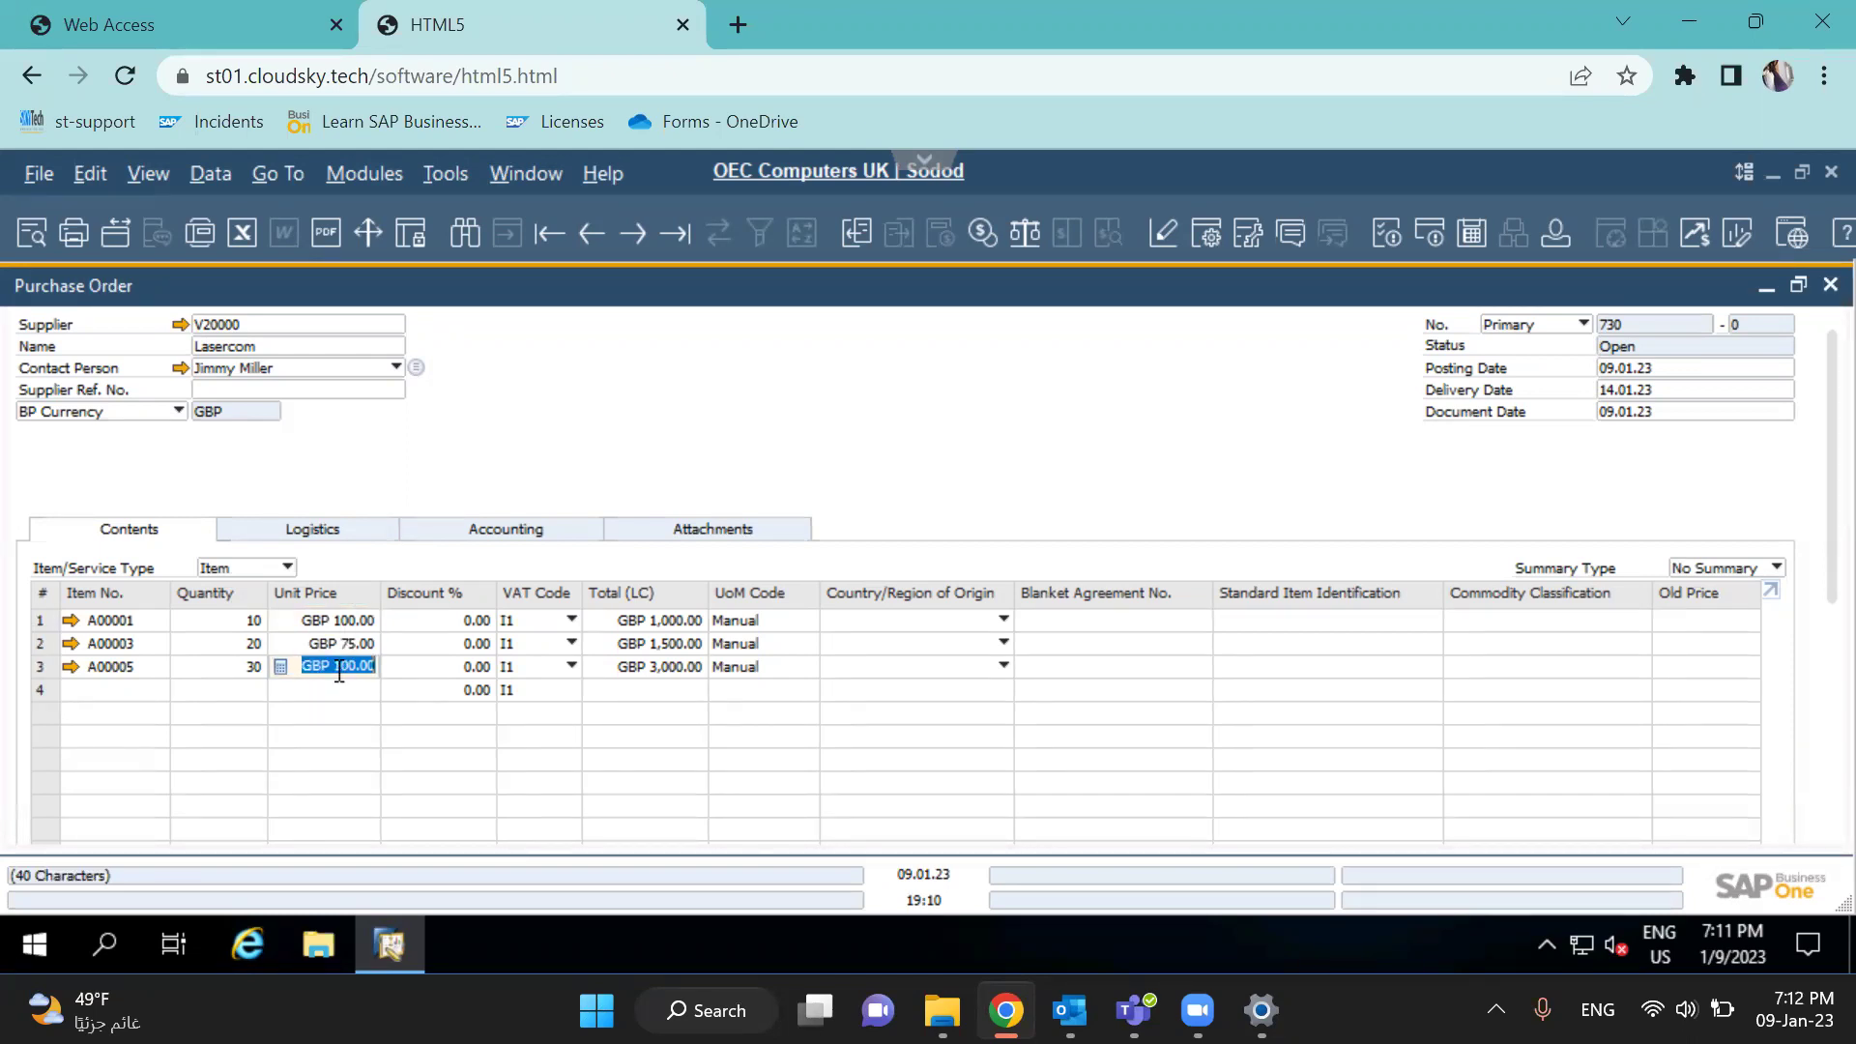
{"action": "left_click", "coordinate": [354, 618]}
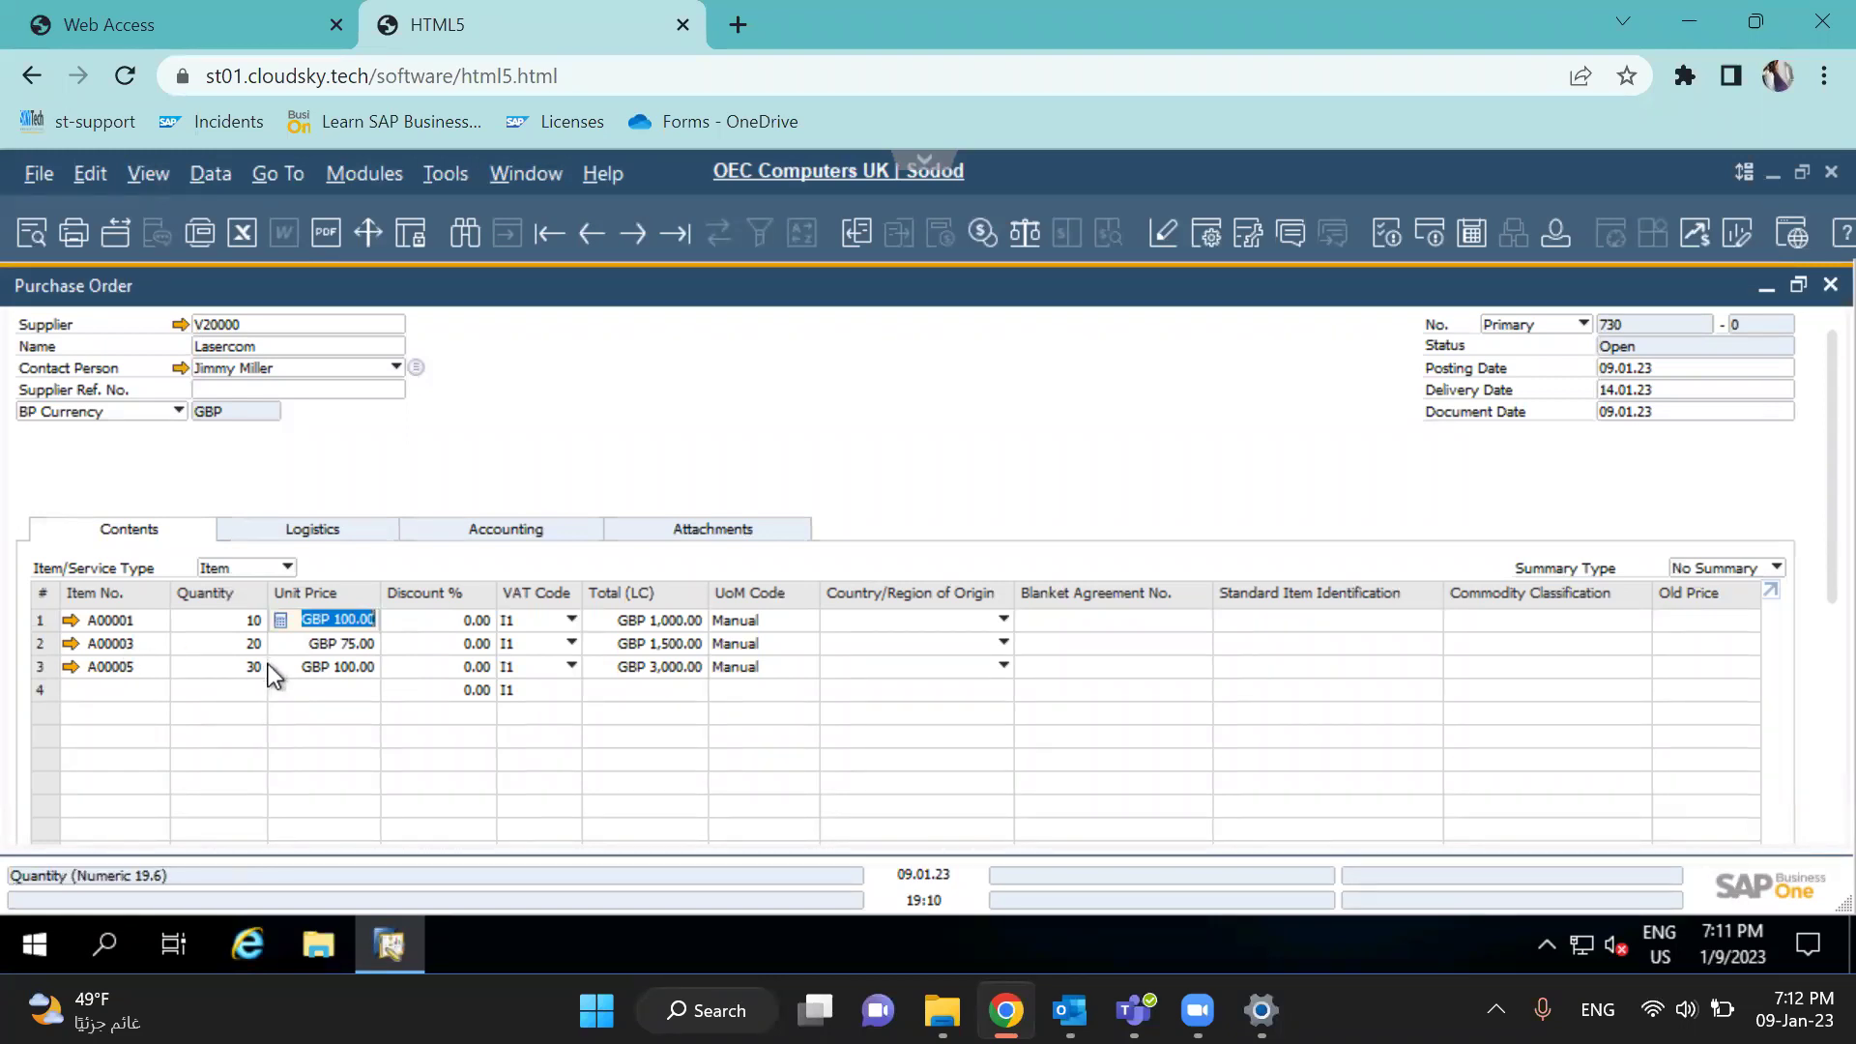
{"action": "type", "text": "110"}
{"action": "key", "text": "Tab"}
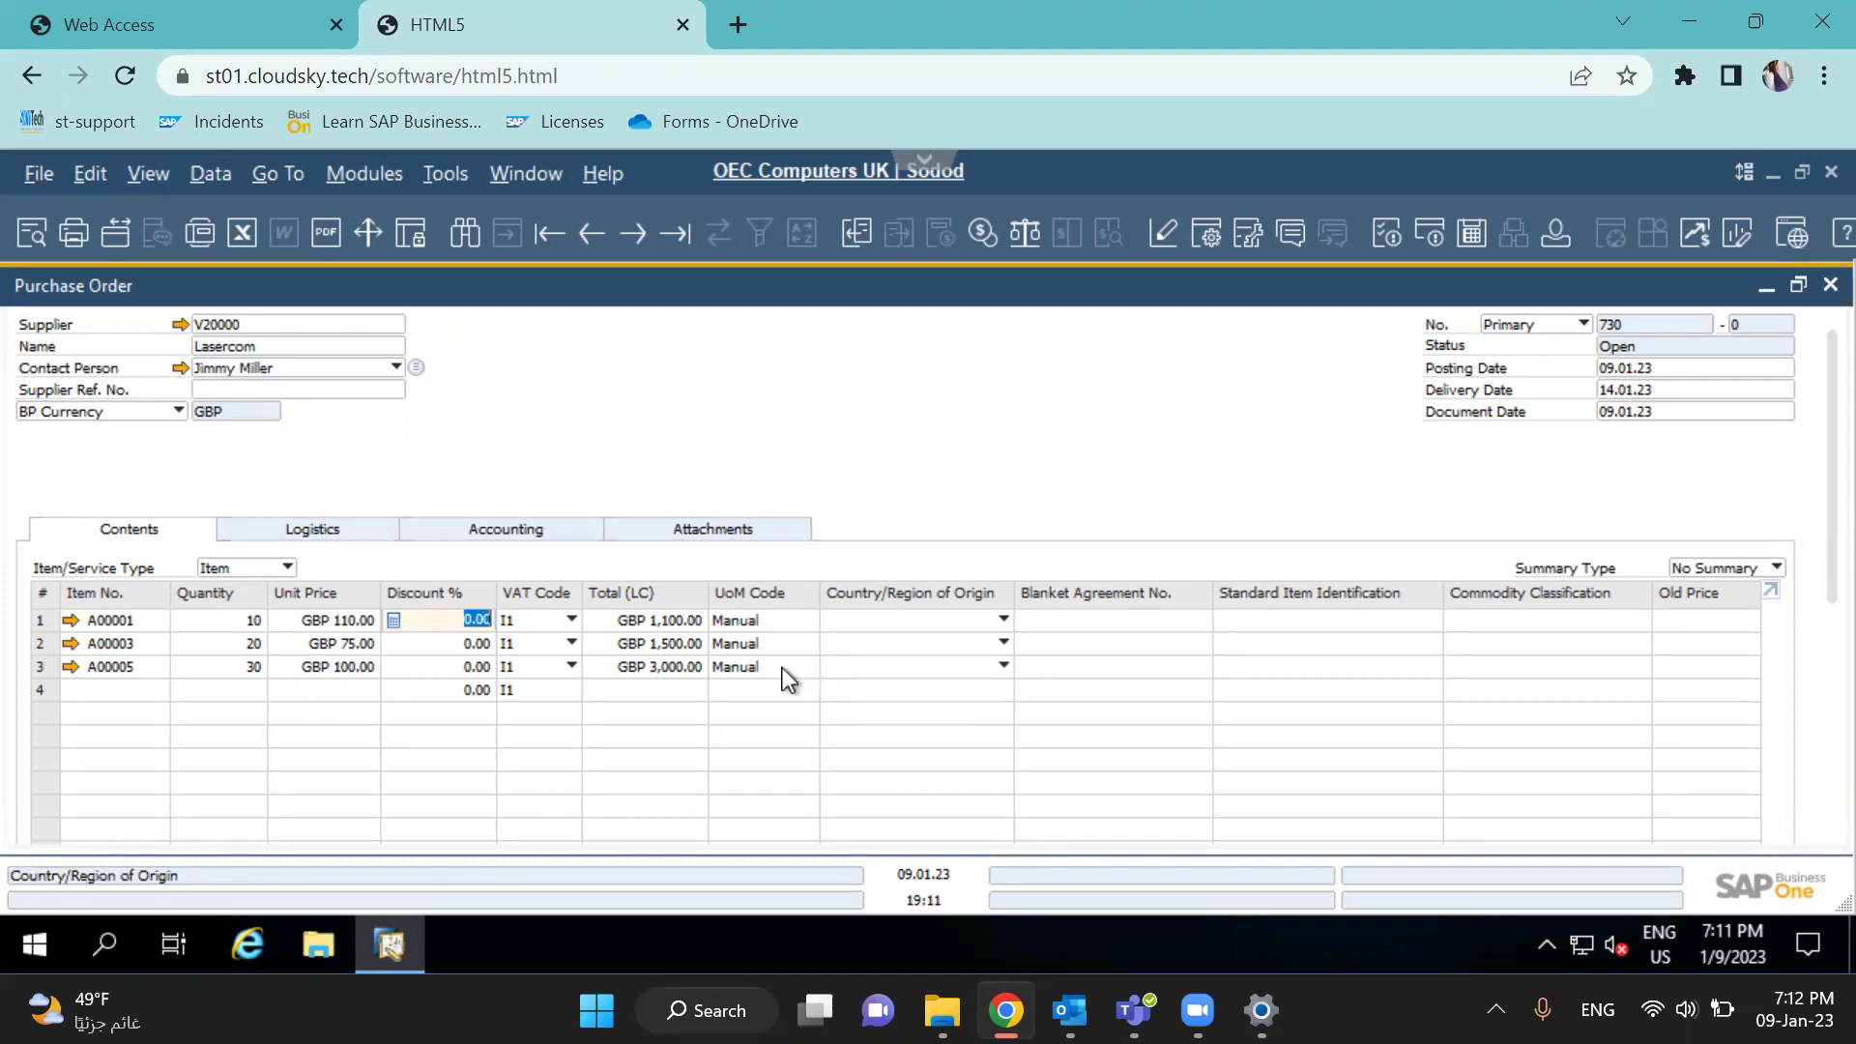
Review the order's ship-to address in its logistics data and the available payment terms in its accounting data
{"action": "left_click", "coordinate": [356, 536]}
{"action": "left_click_drag", "start_coordinate": [354, 624], "coordinate": [187, 574]}
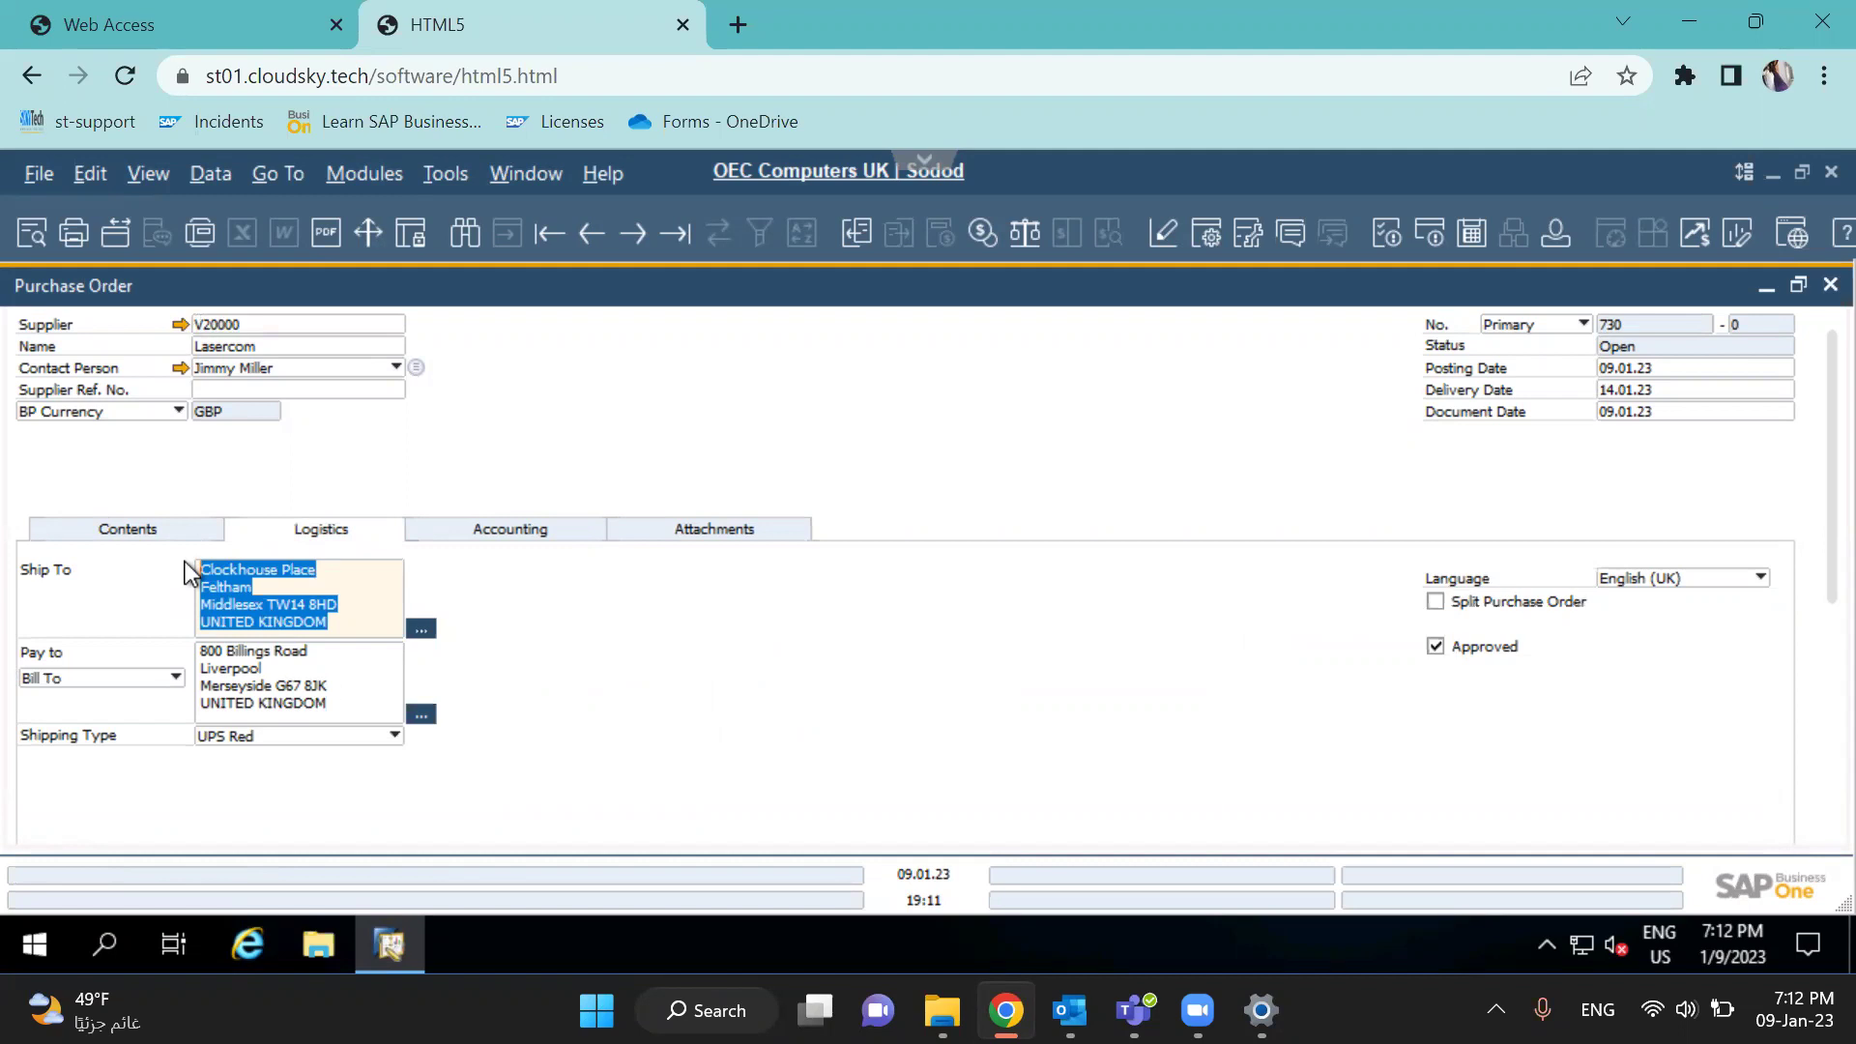
{"action": "left_click", "coordinate": [510, 533]}
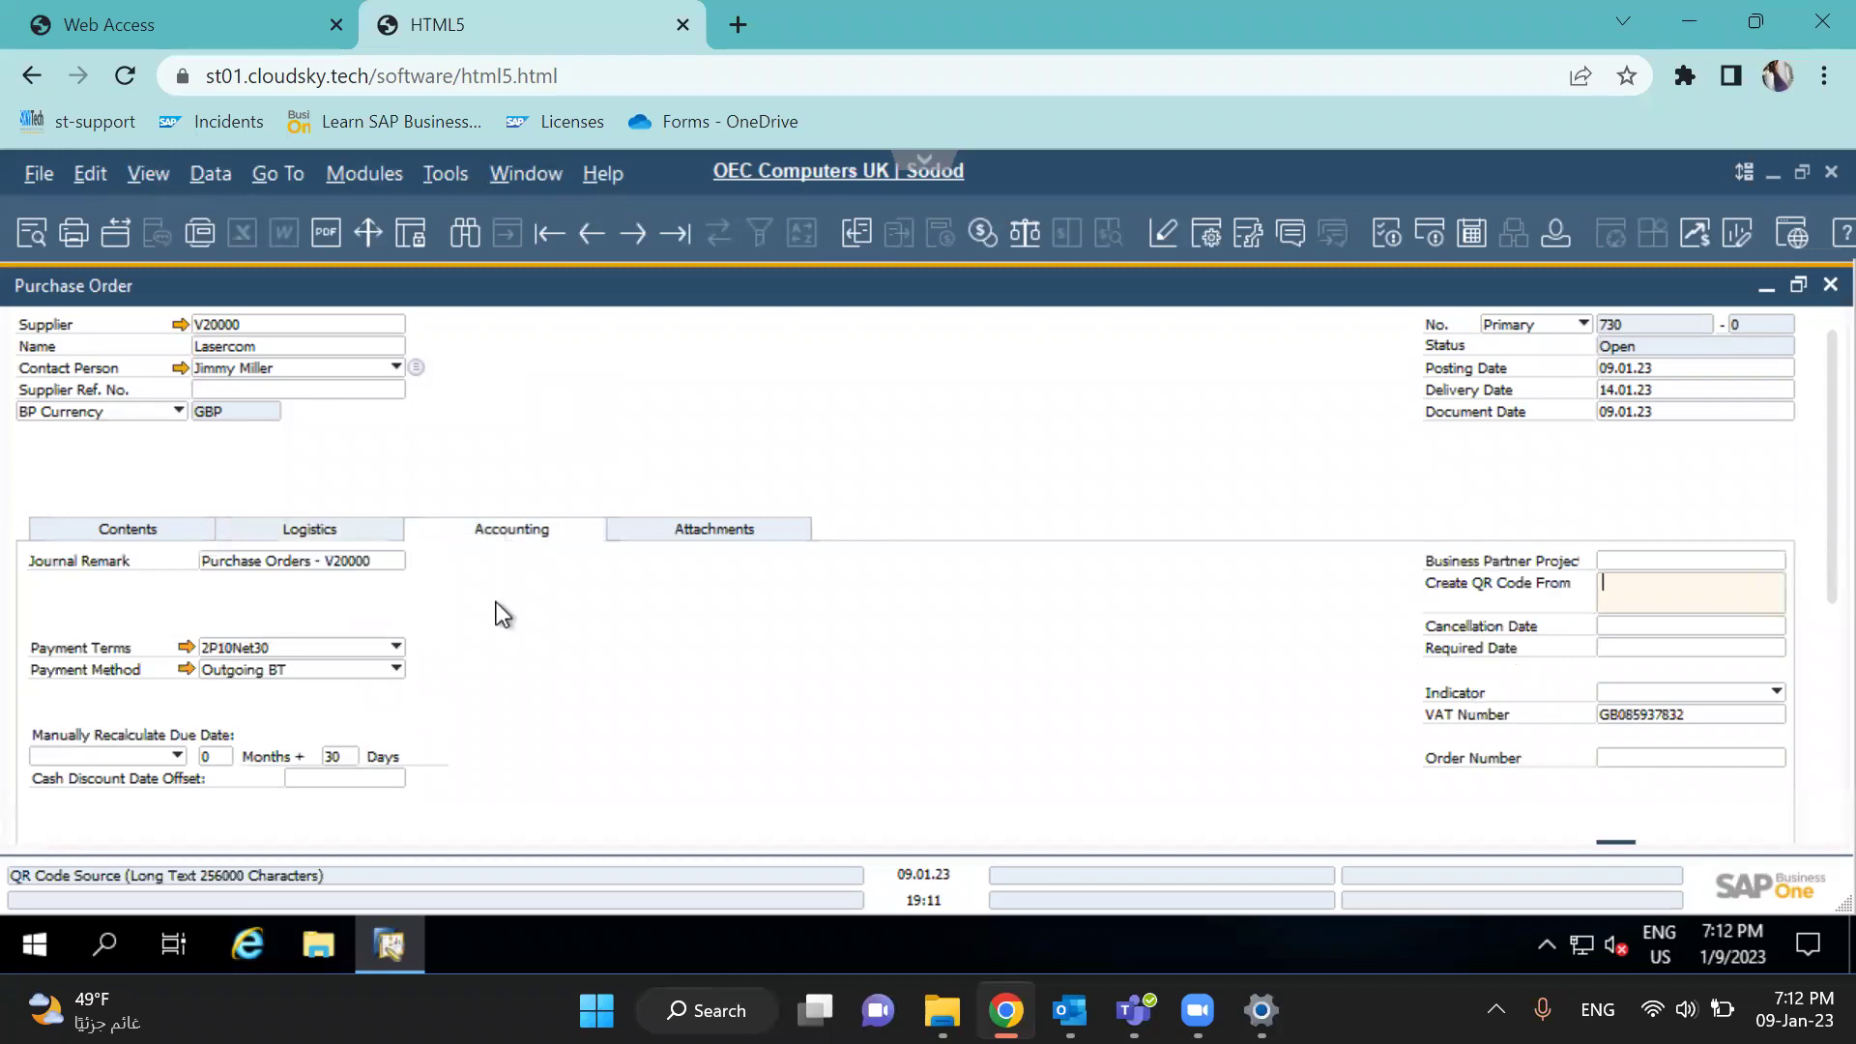
{"action": "left_click", "coordinate": [295, 655]}
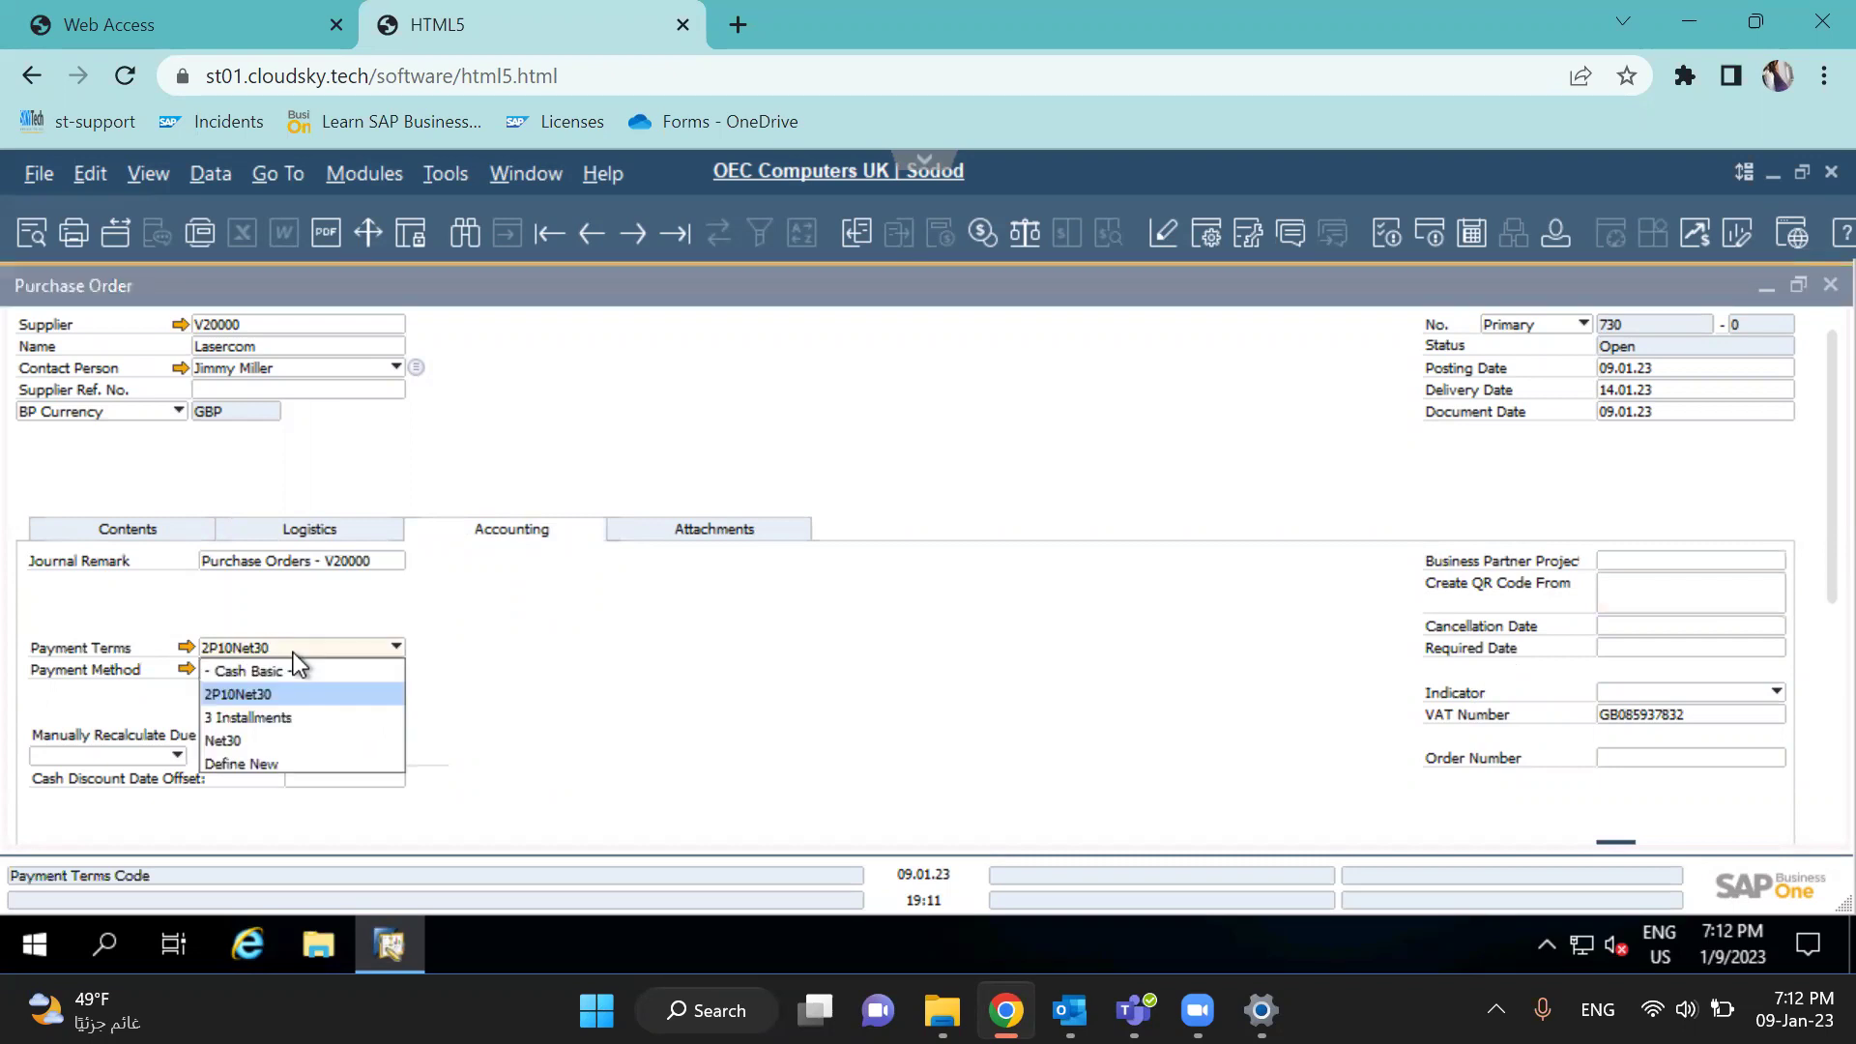
{"action": "left_click", "coordinate": [293, 653]}
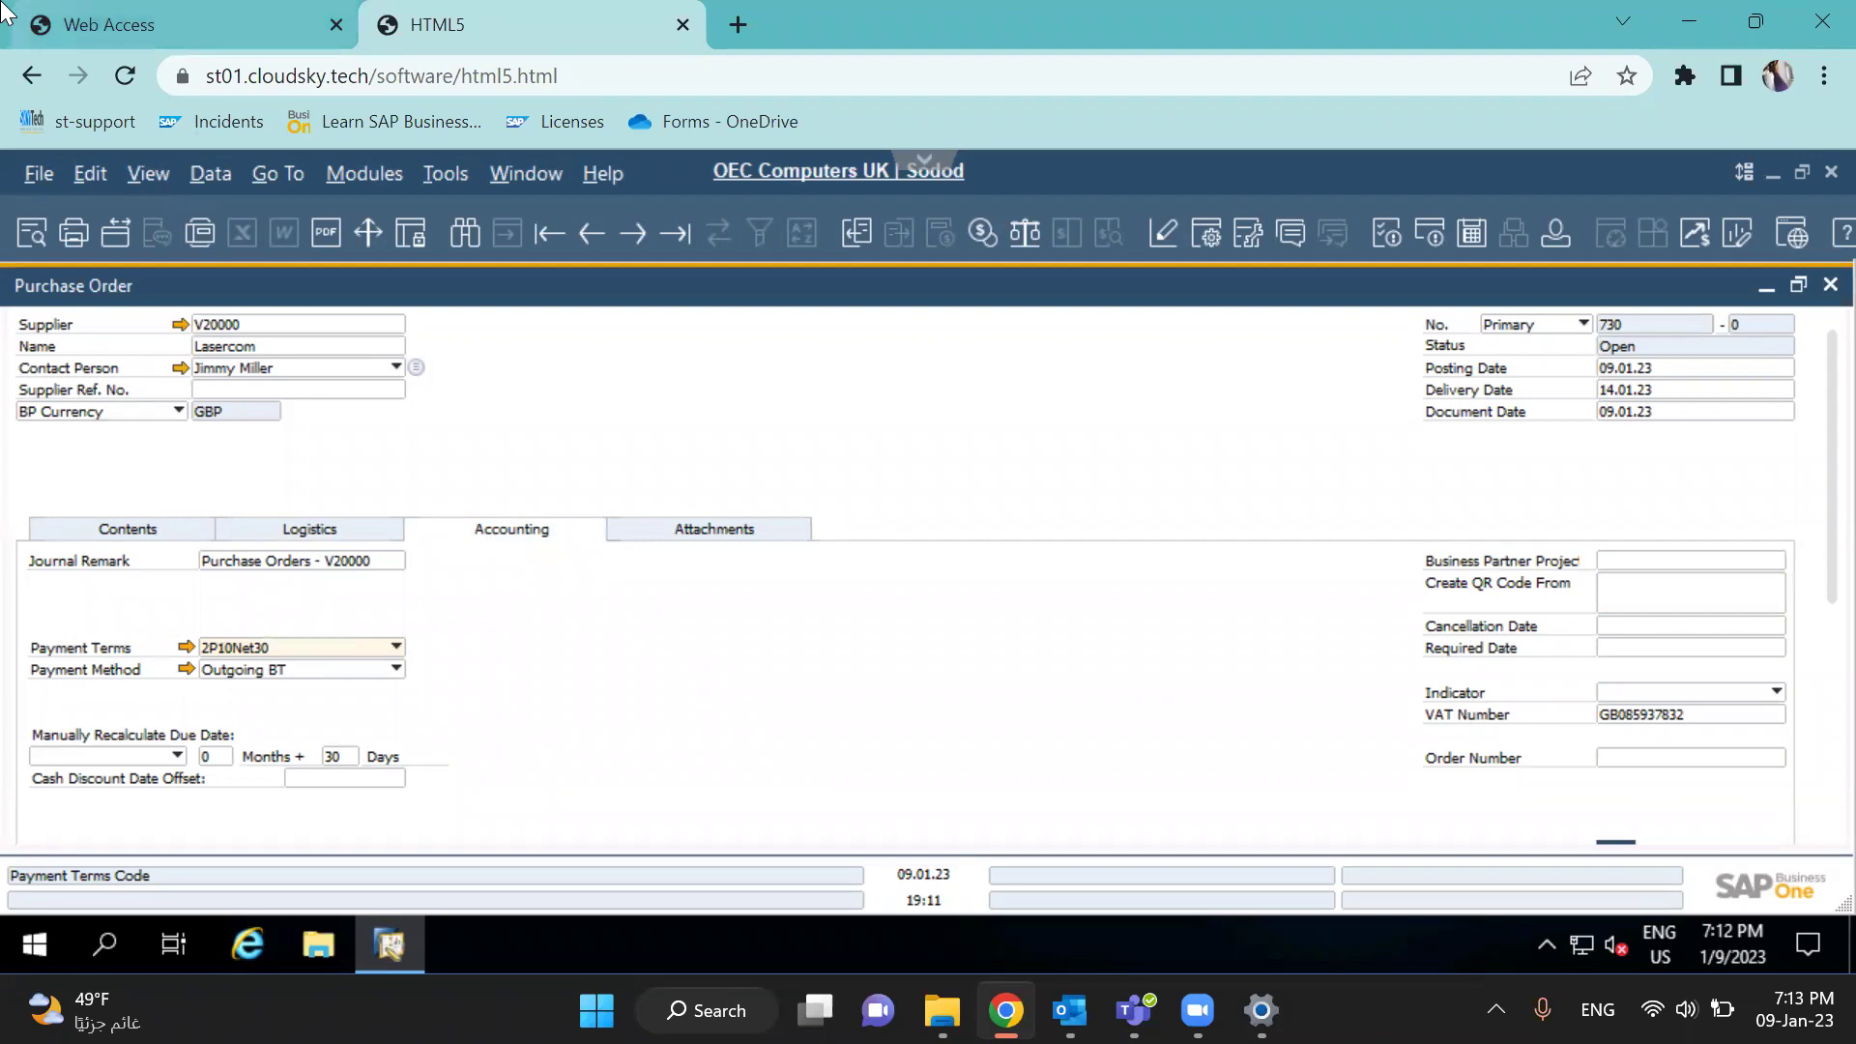
Set the order's payment terms to Net30, update the rows with the new price list, and return to the item rows
{"action": "mouse_move", "coordinate": [3, 12]}
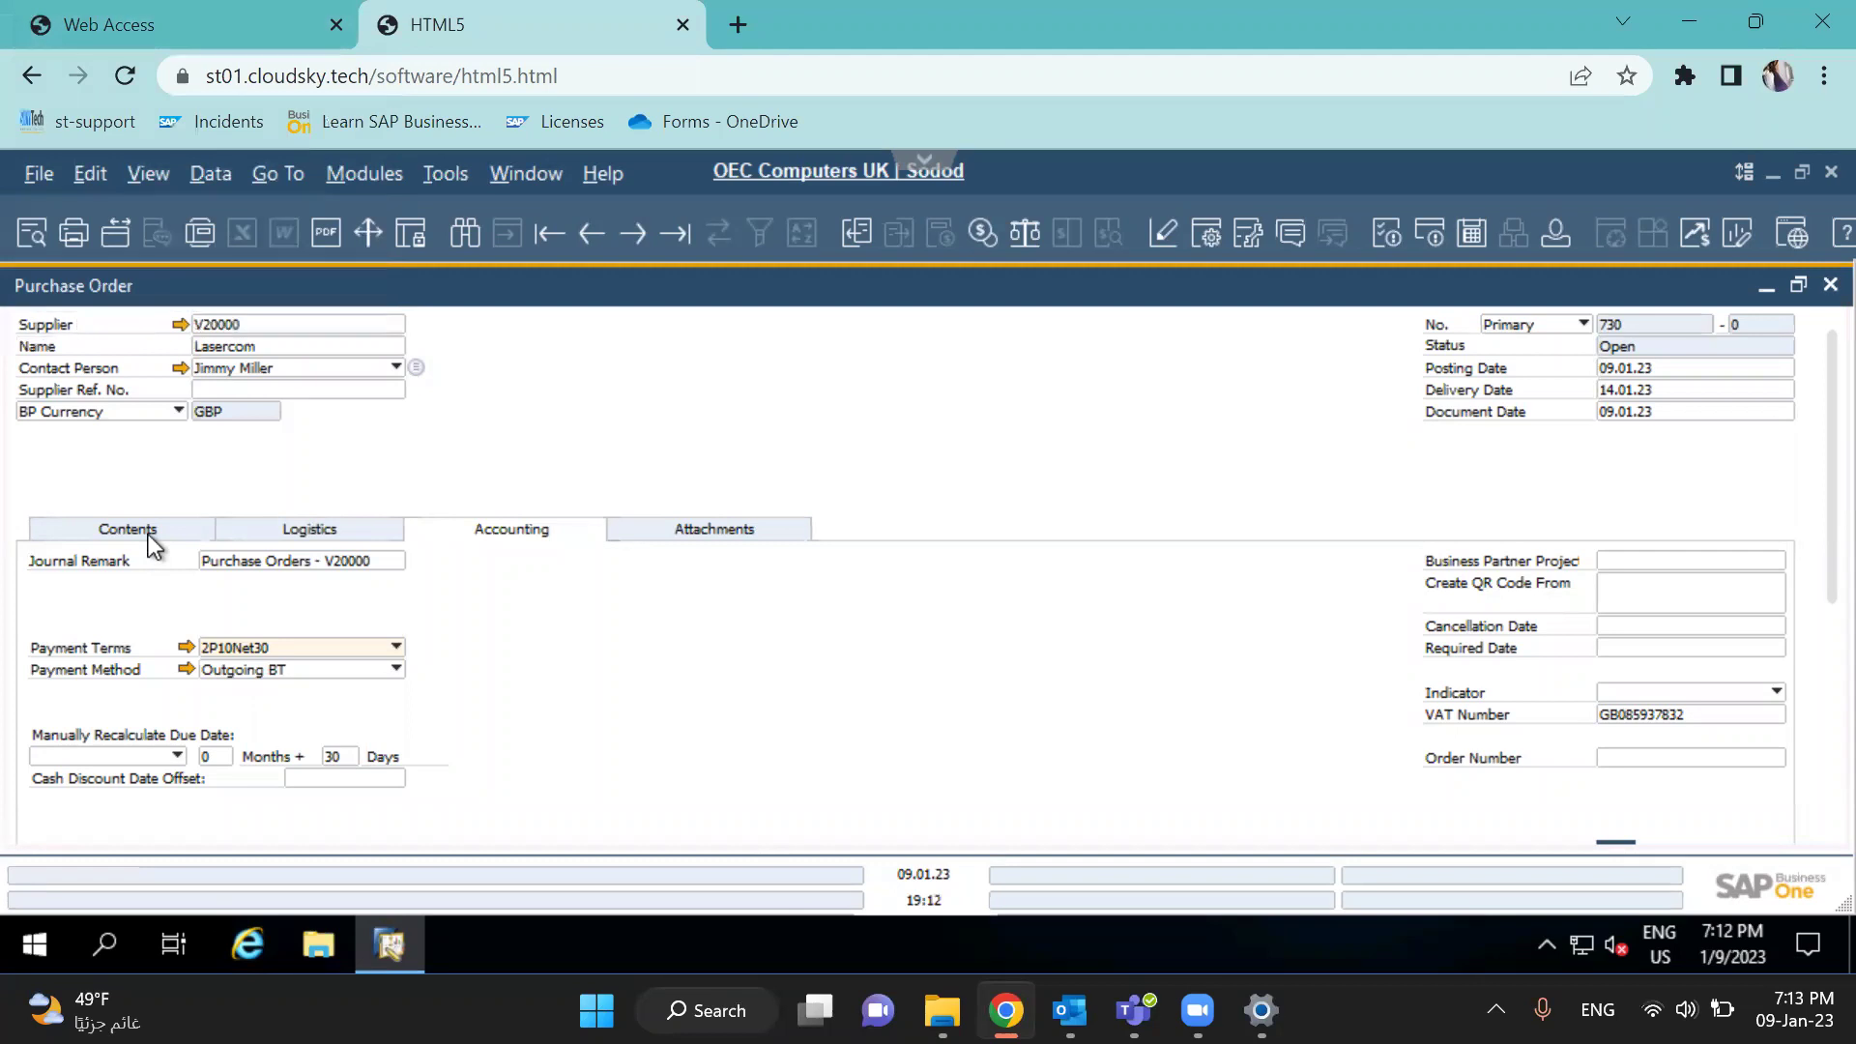
{"action": "left_click", "coordinate": [252, 646]}
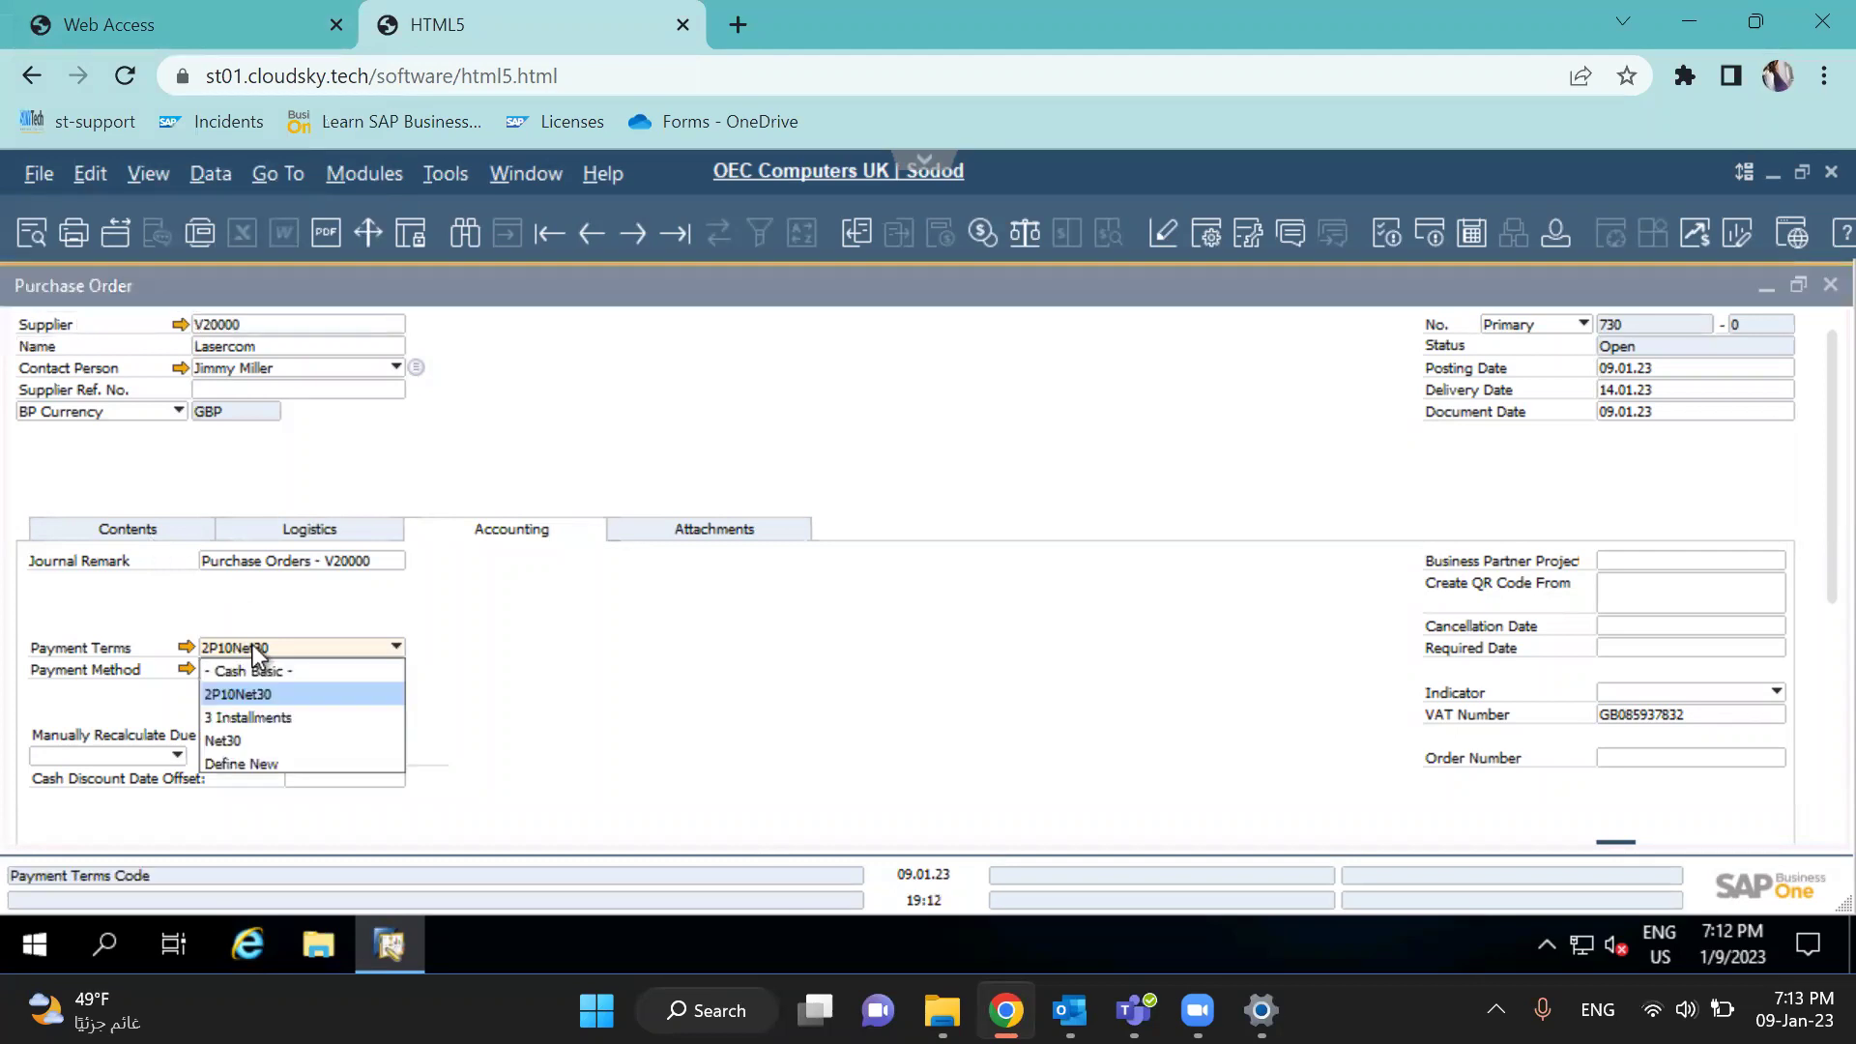
{"action": "left_click", "coordinate": [258, 740]}
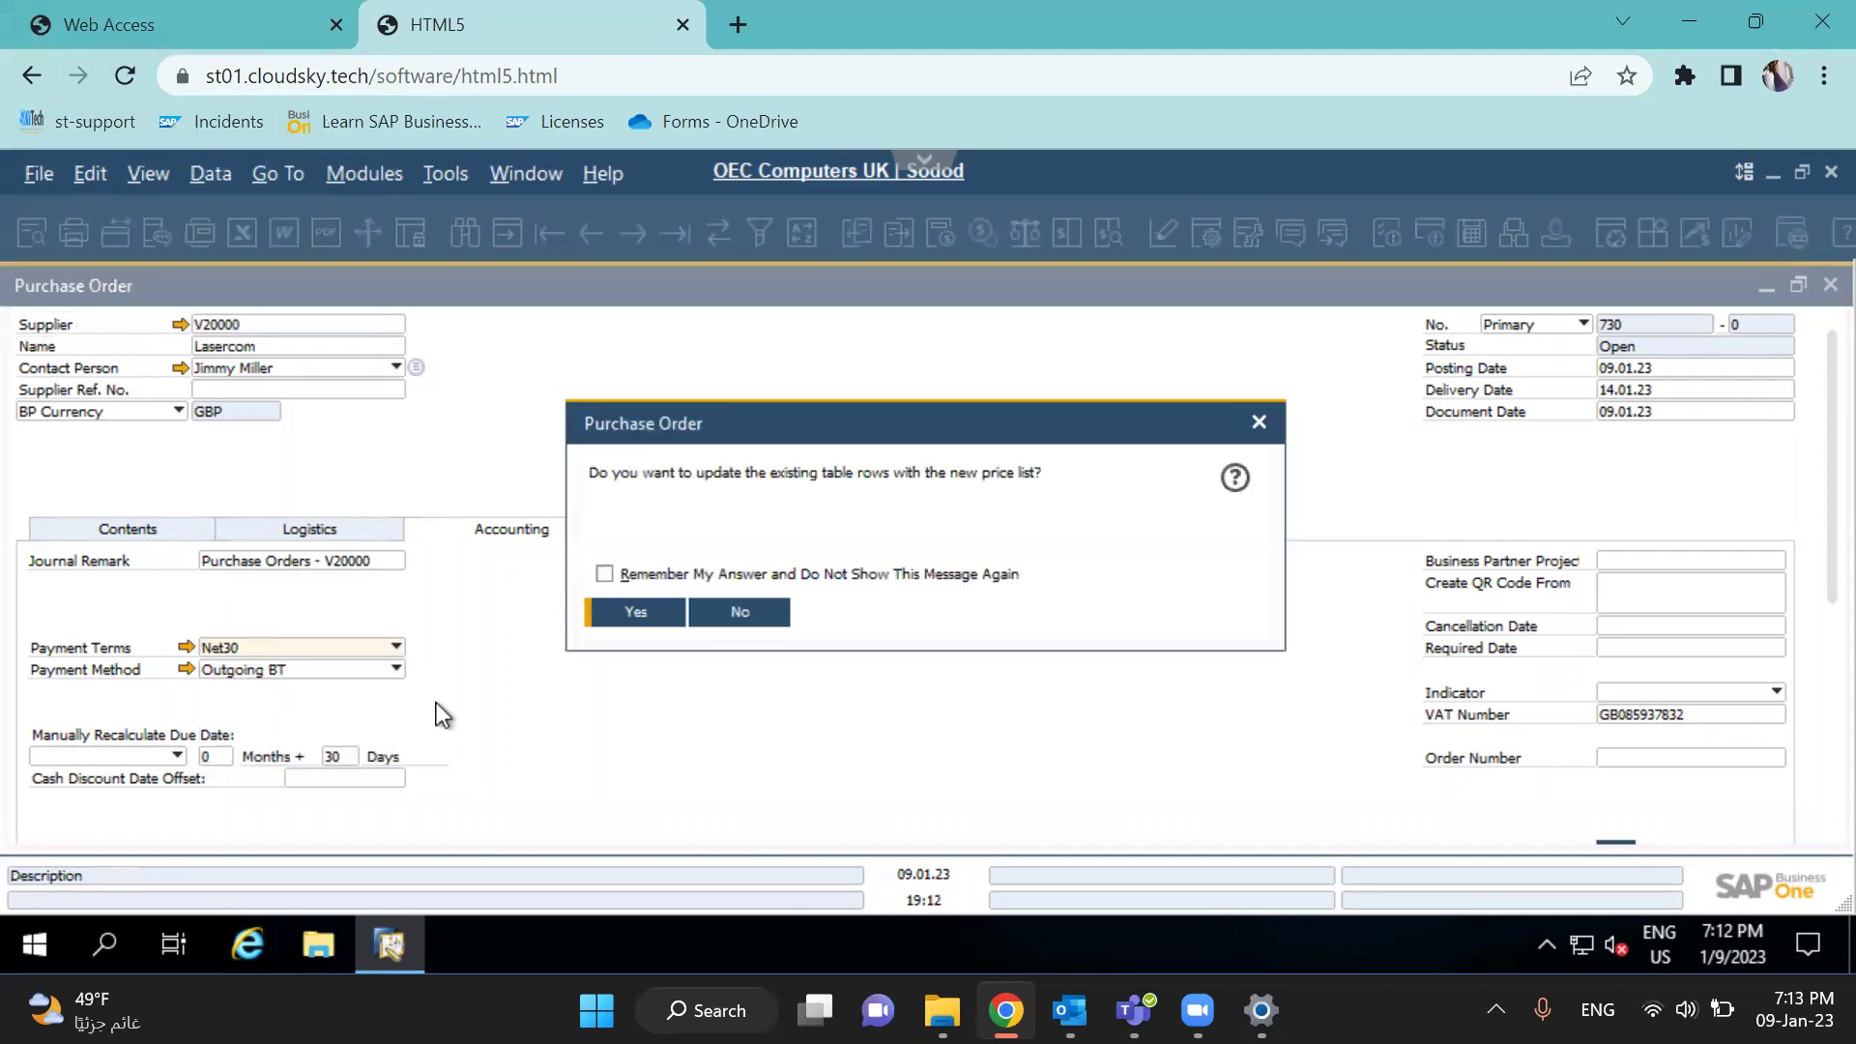
{"action": "left_click", "coordinate": [623, 615]}
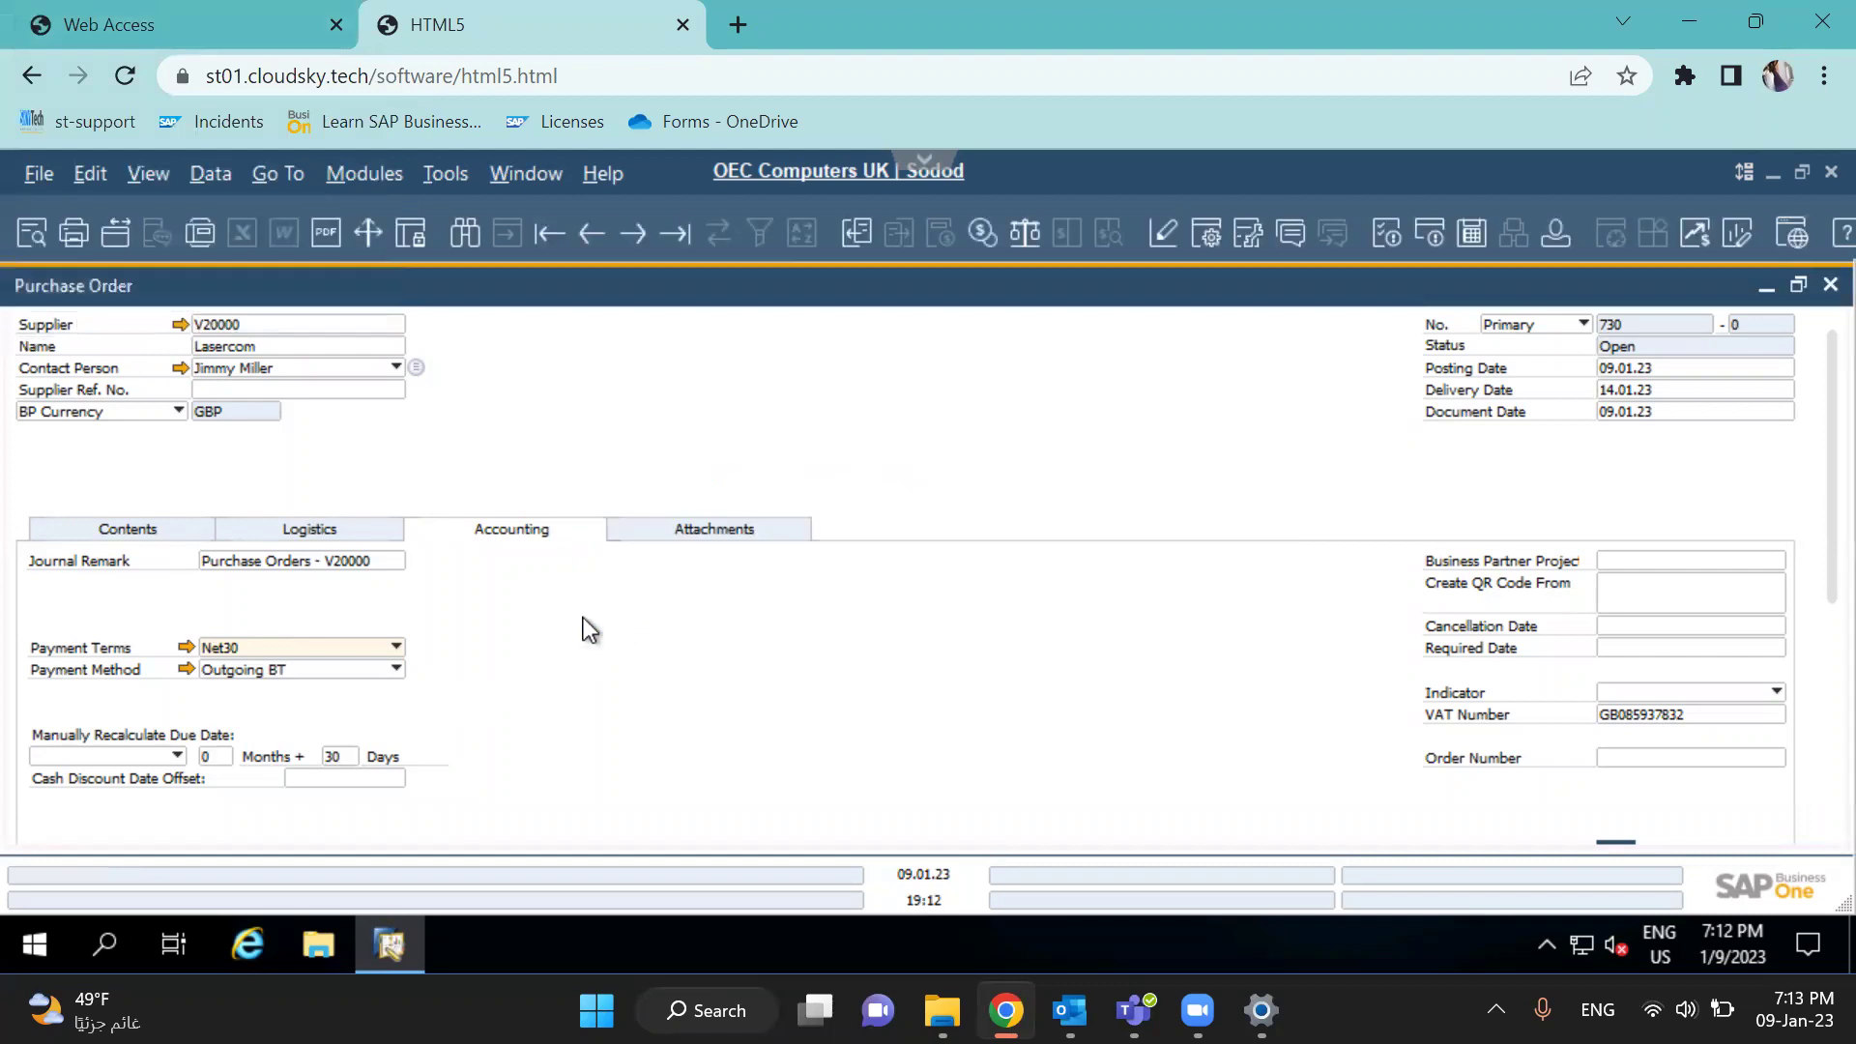
{"action": "left_click", "coordinate": [150, 531]}
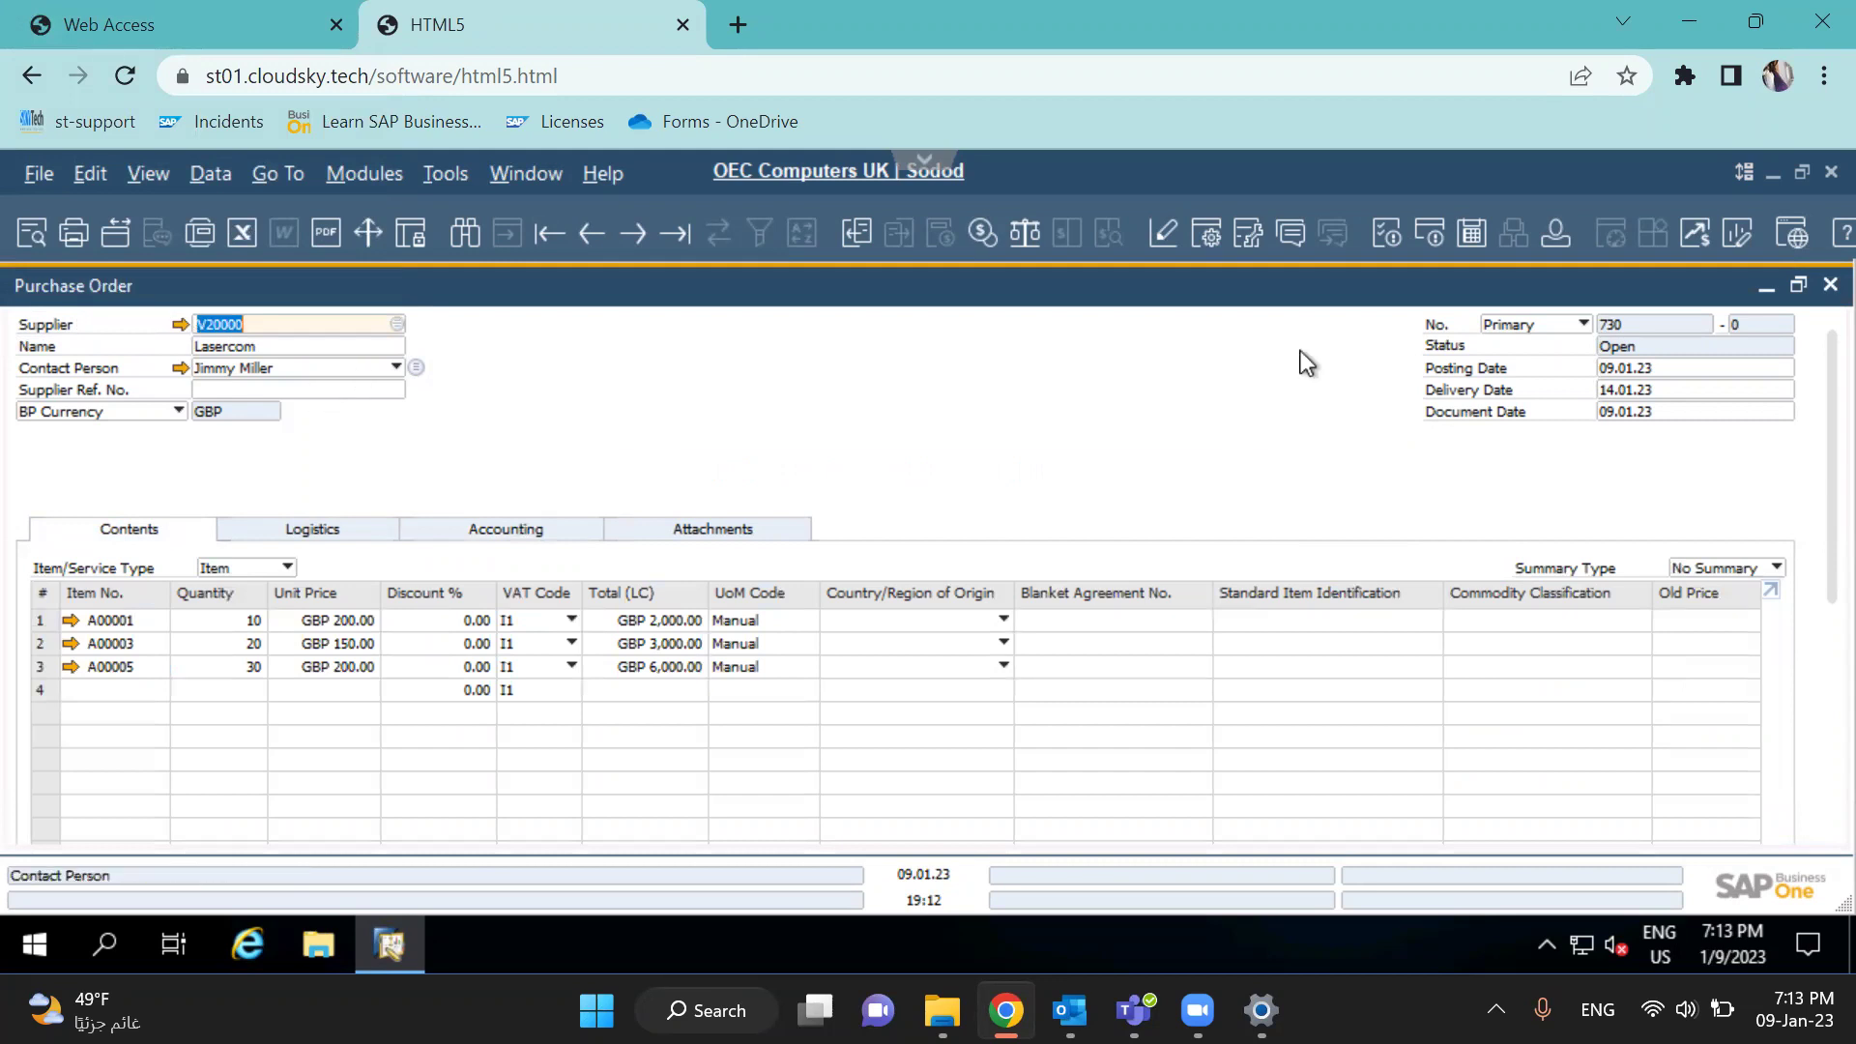
Add the purchase order, read the newest "Purchase Request Copied to PO" message, and close the messages overview
{"action": "left_click", "coordinate": [1628, 389]}
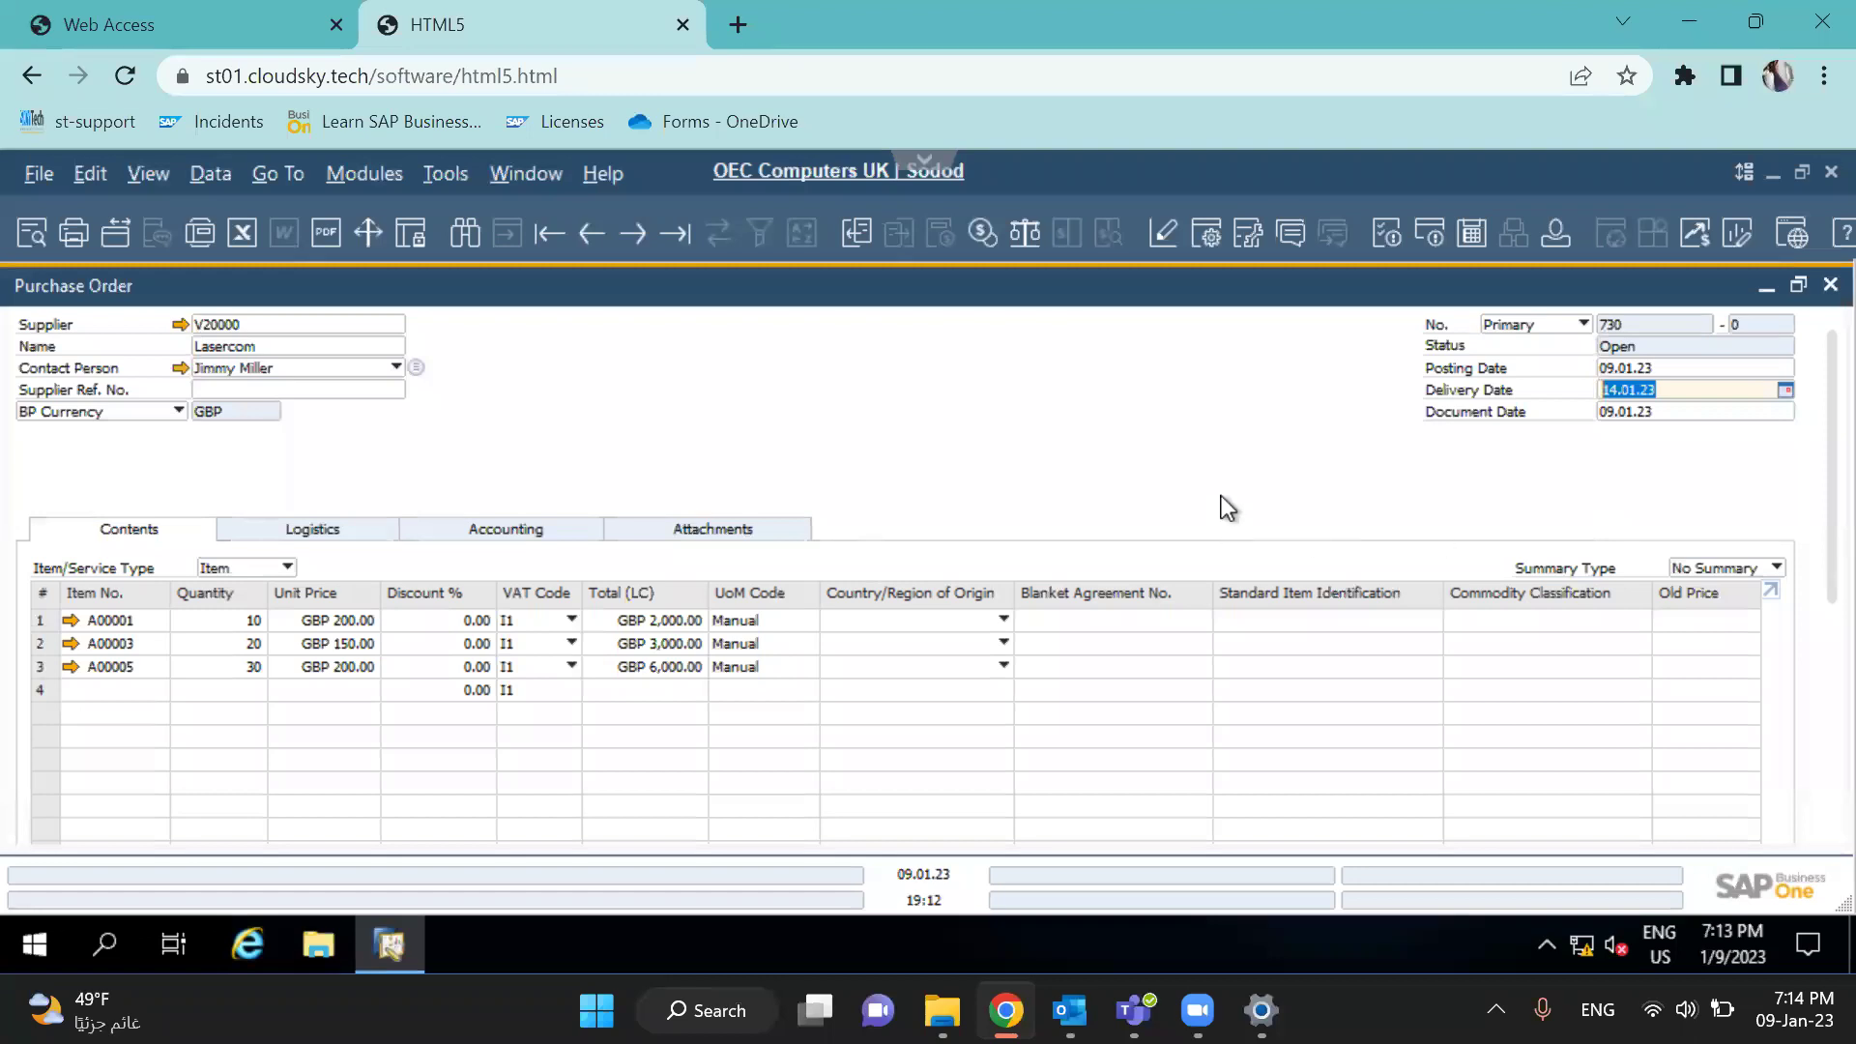
{"action": "left_click", "coordinate": [1296, 467]}
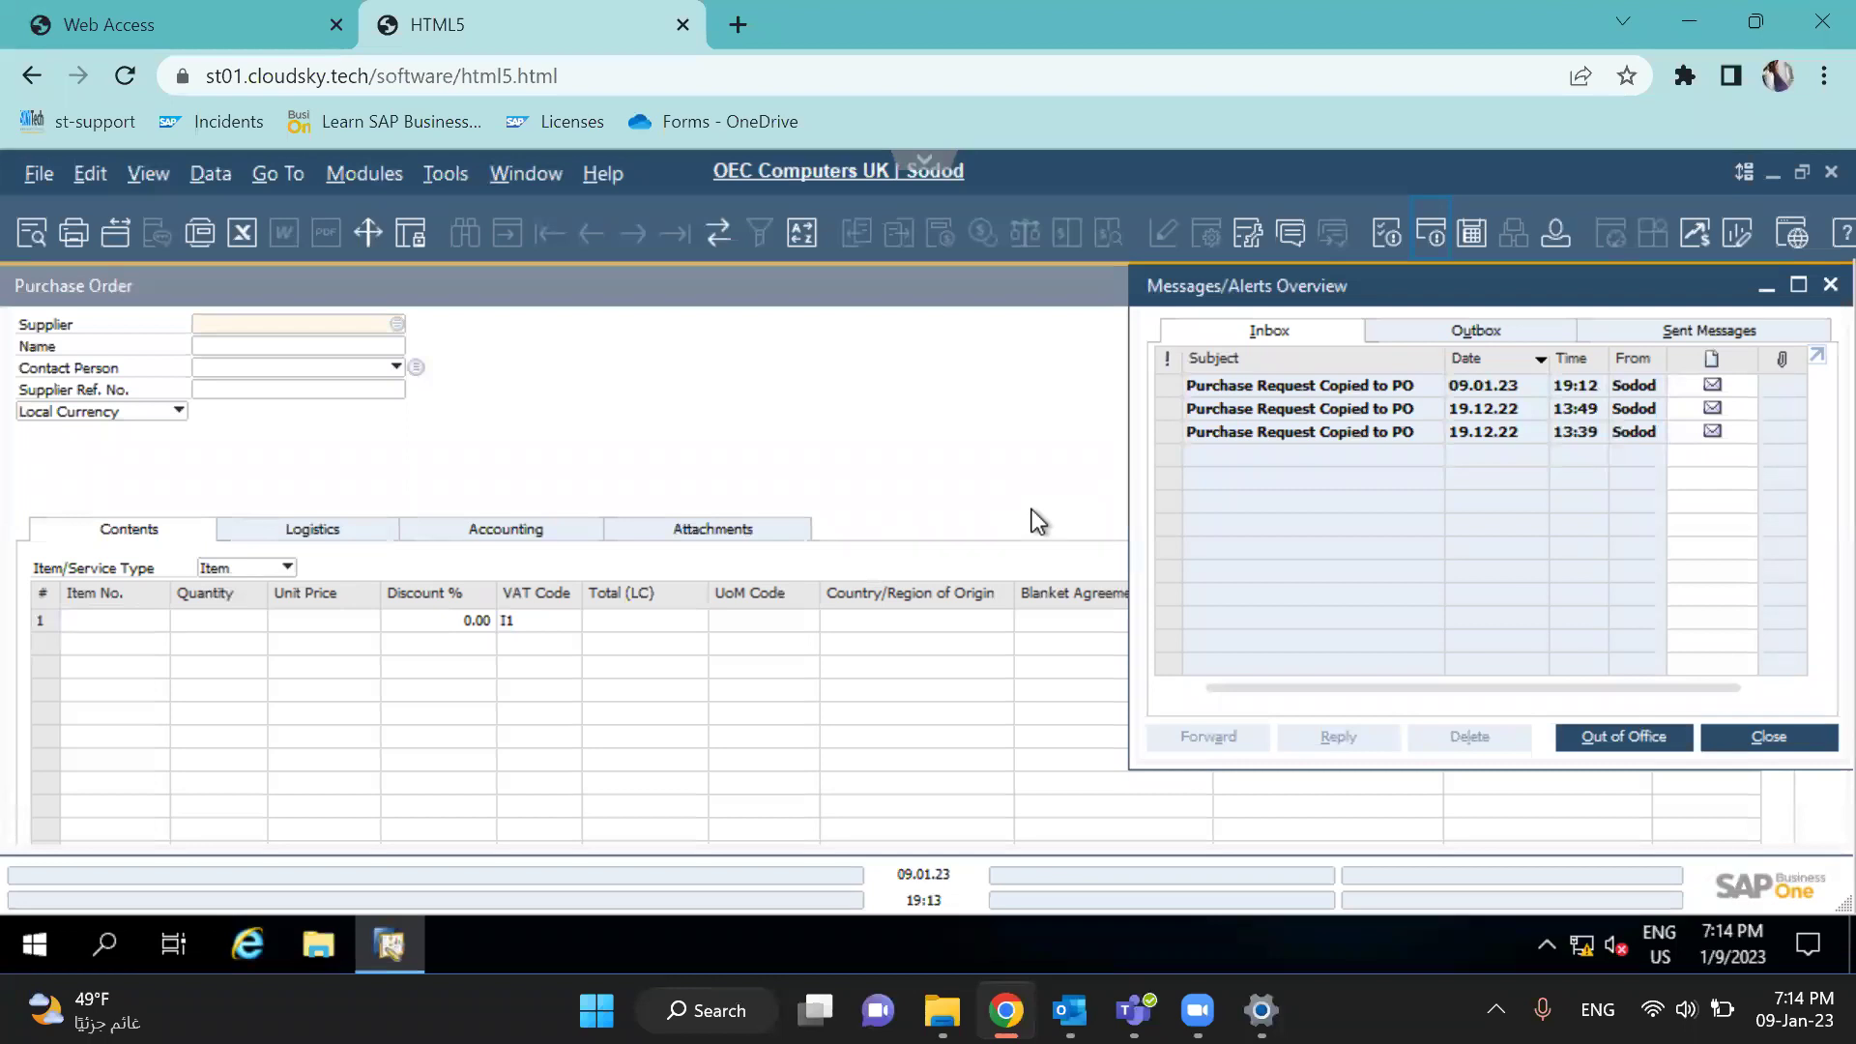
{"action": "left_click", "coordinate": [1411, 385]}
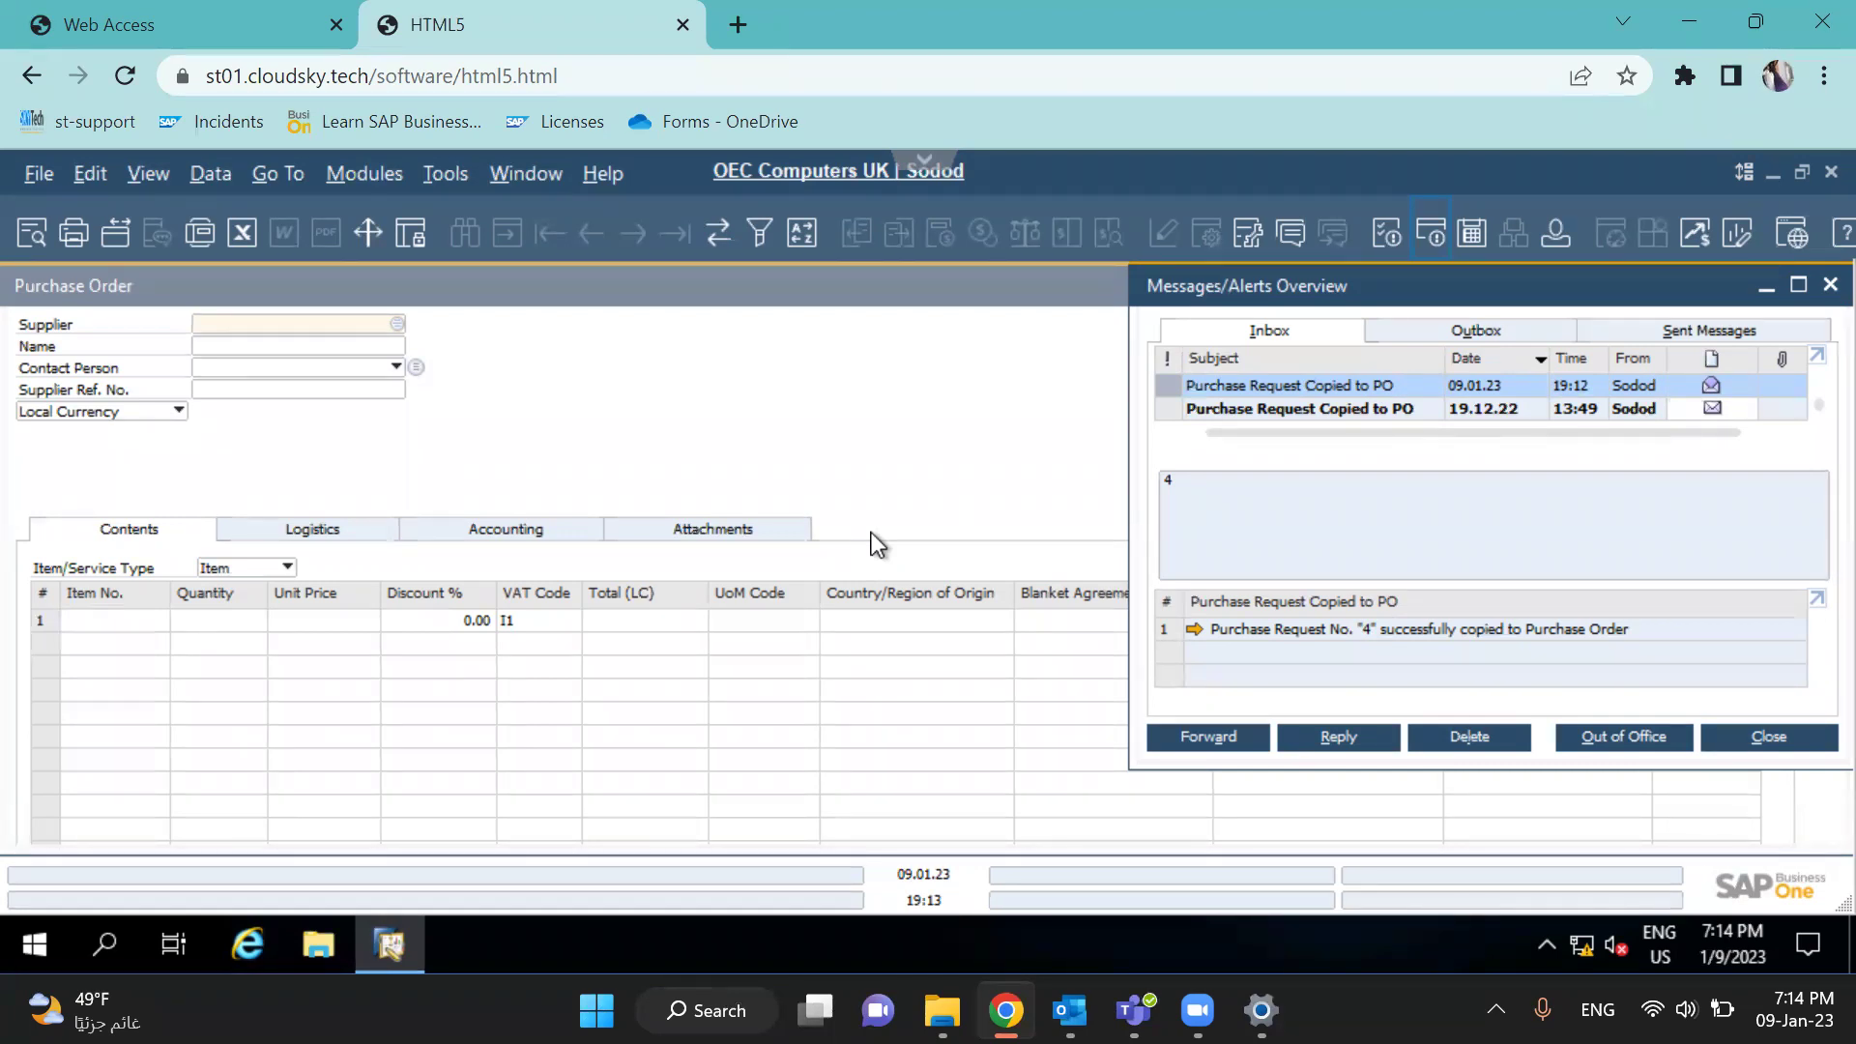
{"action": "left_click", "coordinate": [1828, 285]}
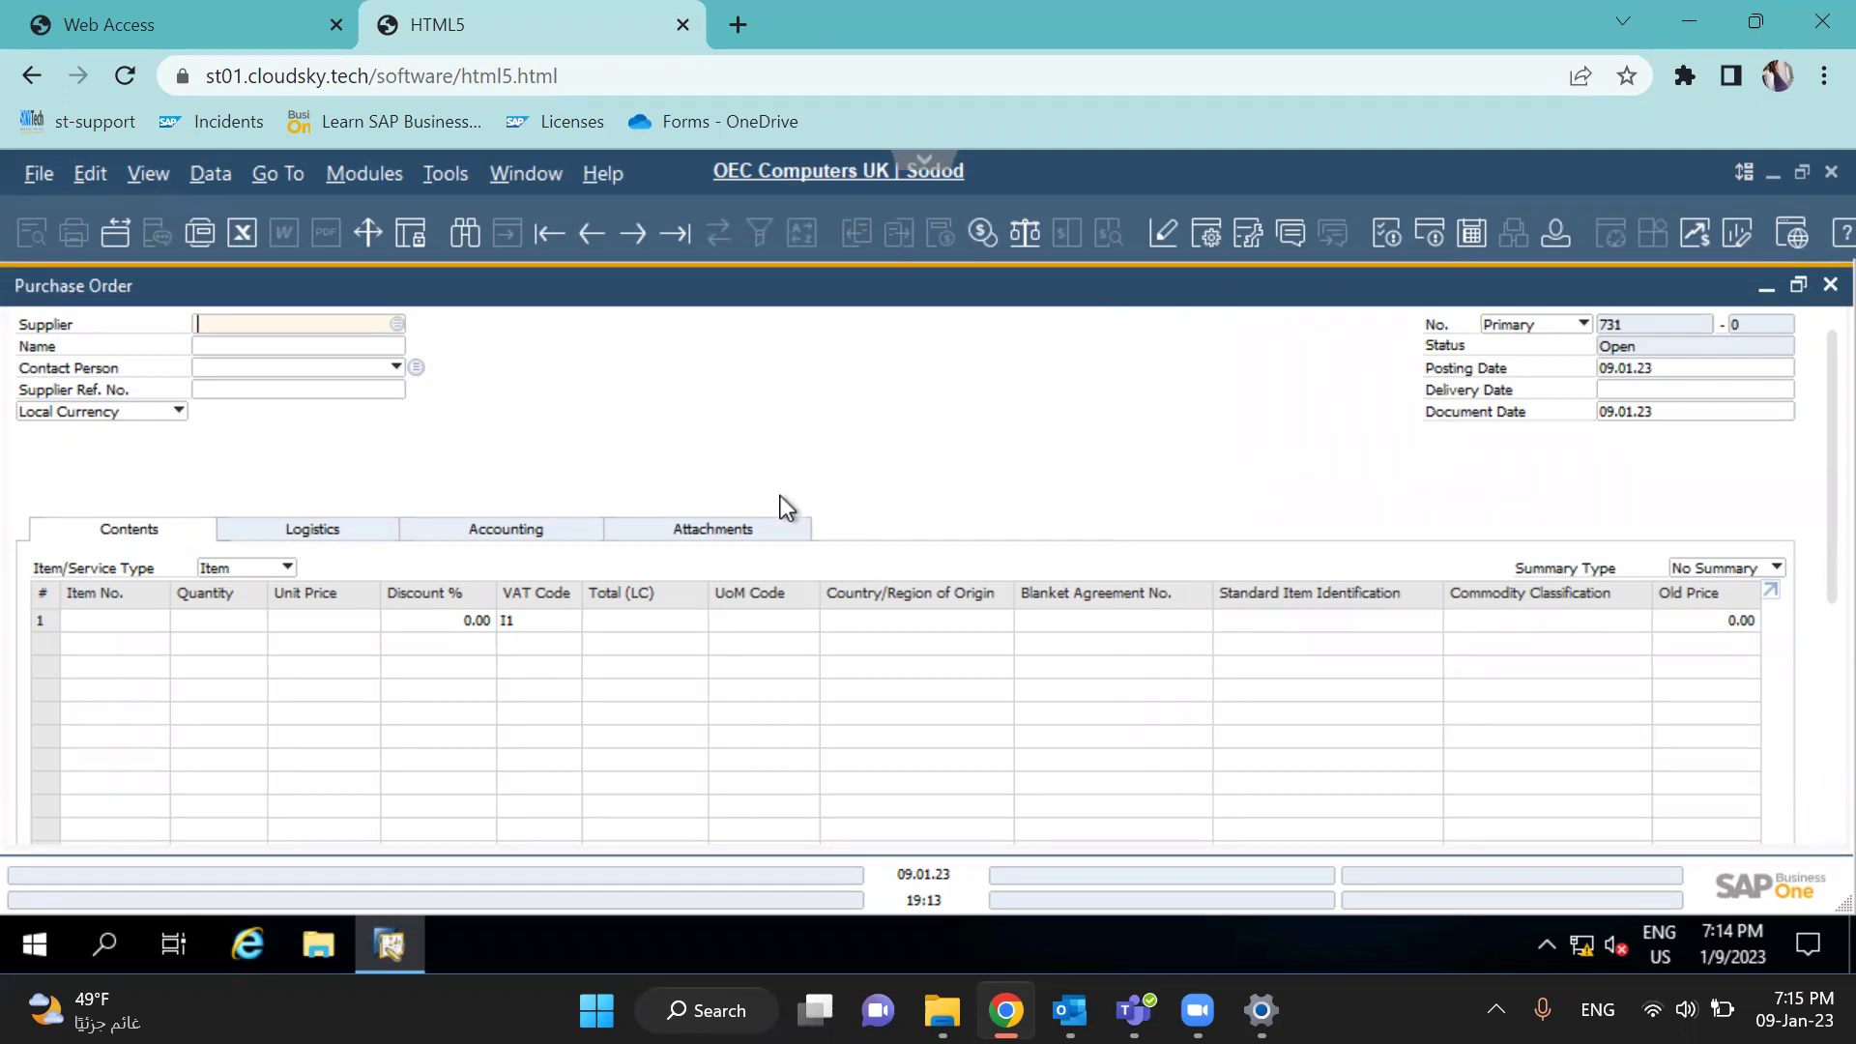
Open the most recently added purchase order and examine its link to the purchase request in the Relationship Map, closing the map when done
{"action": "left_click", "coordinate": [676, 243]}
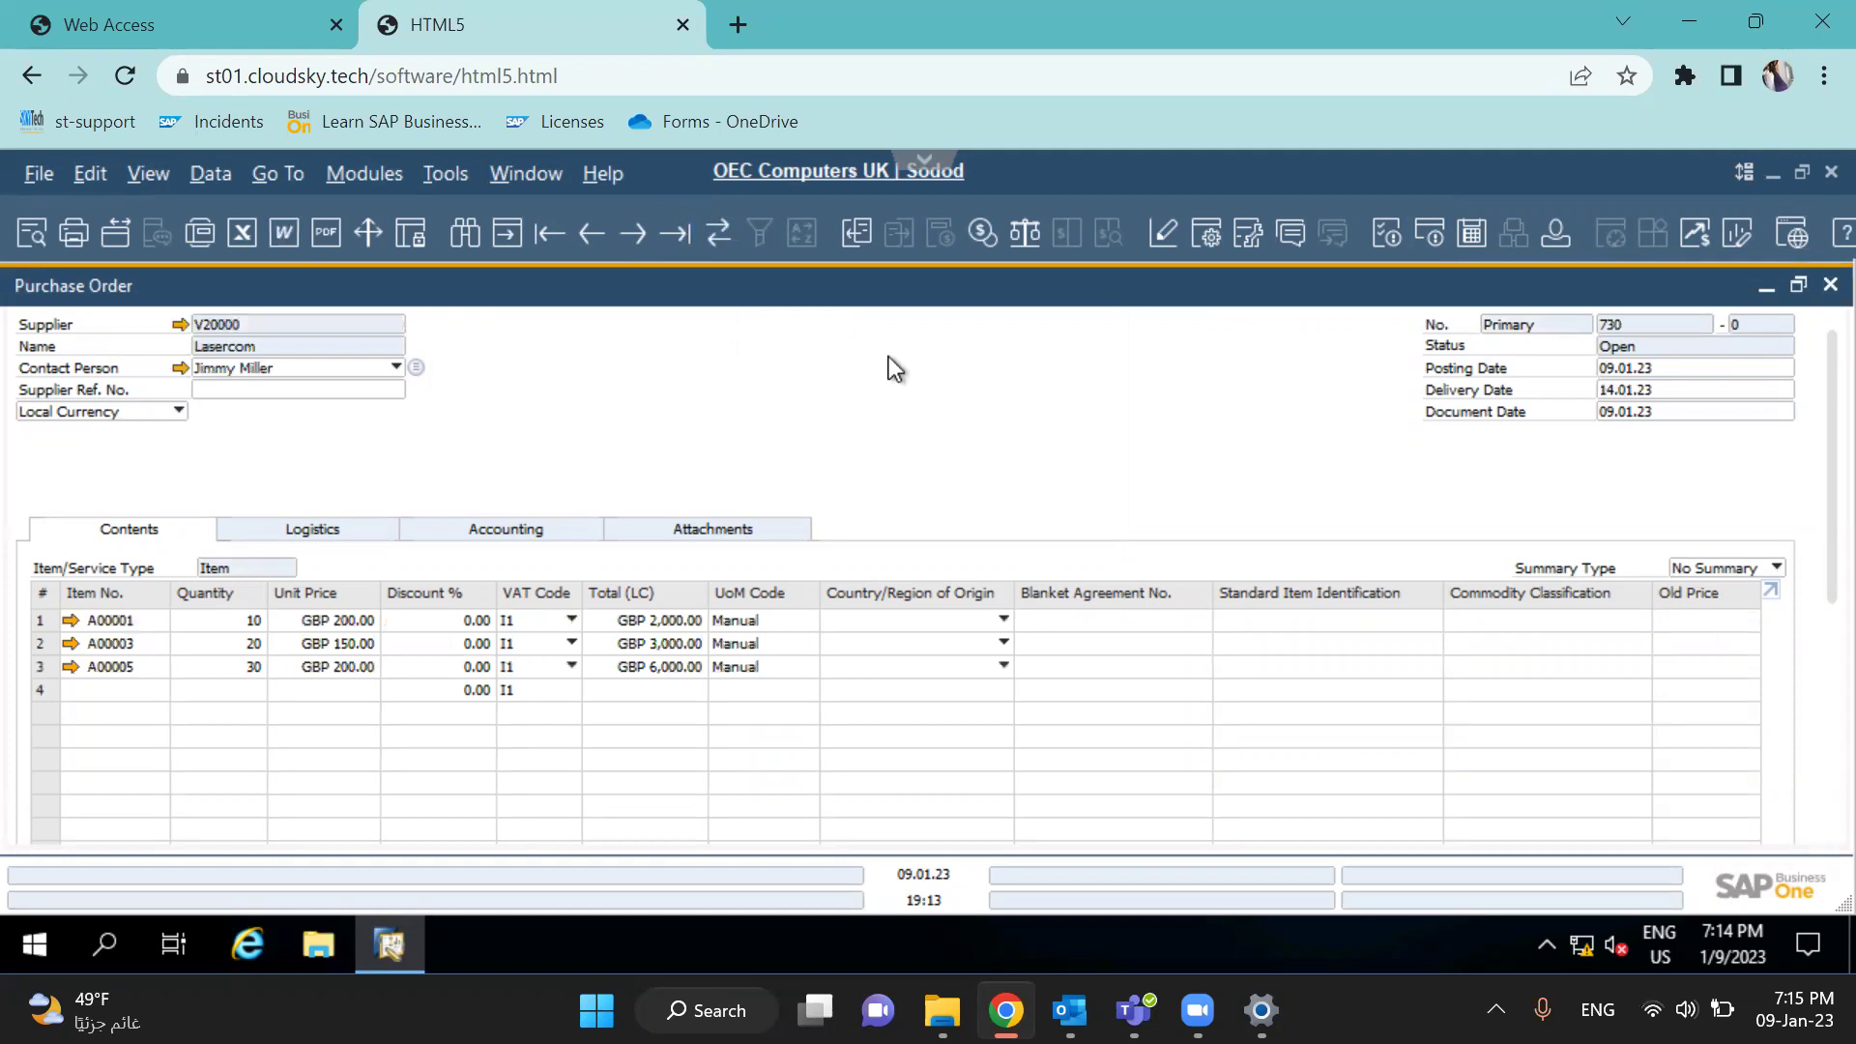
{"action": "right_click", "coordinate": [890, 357]}
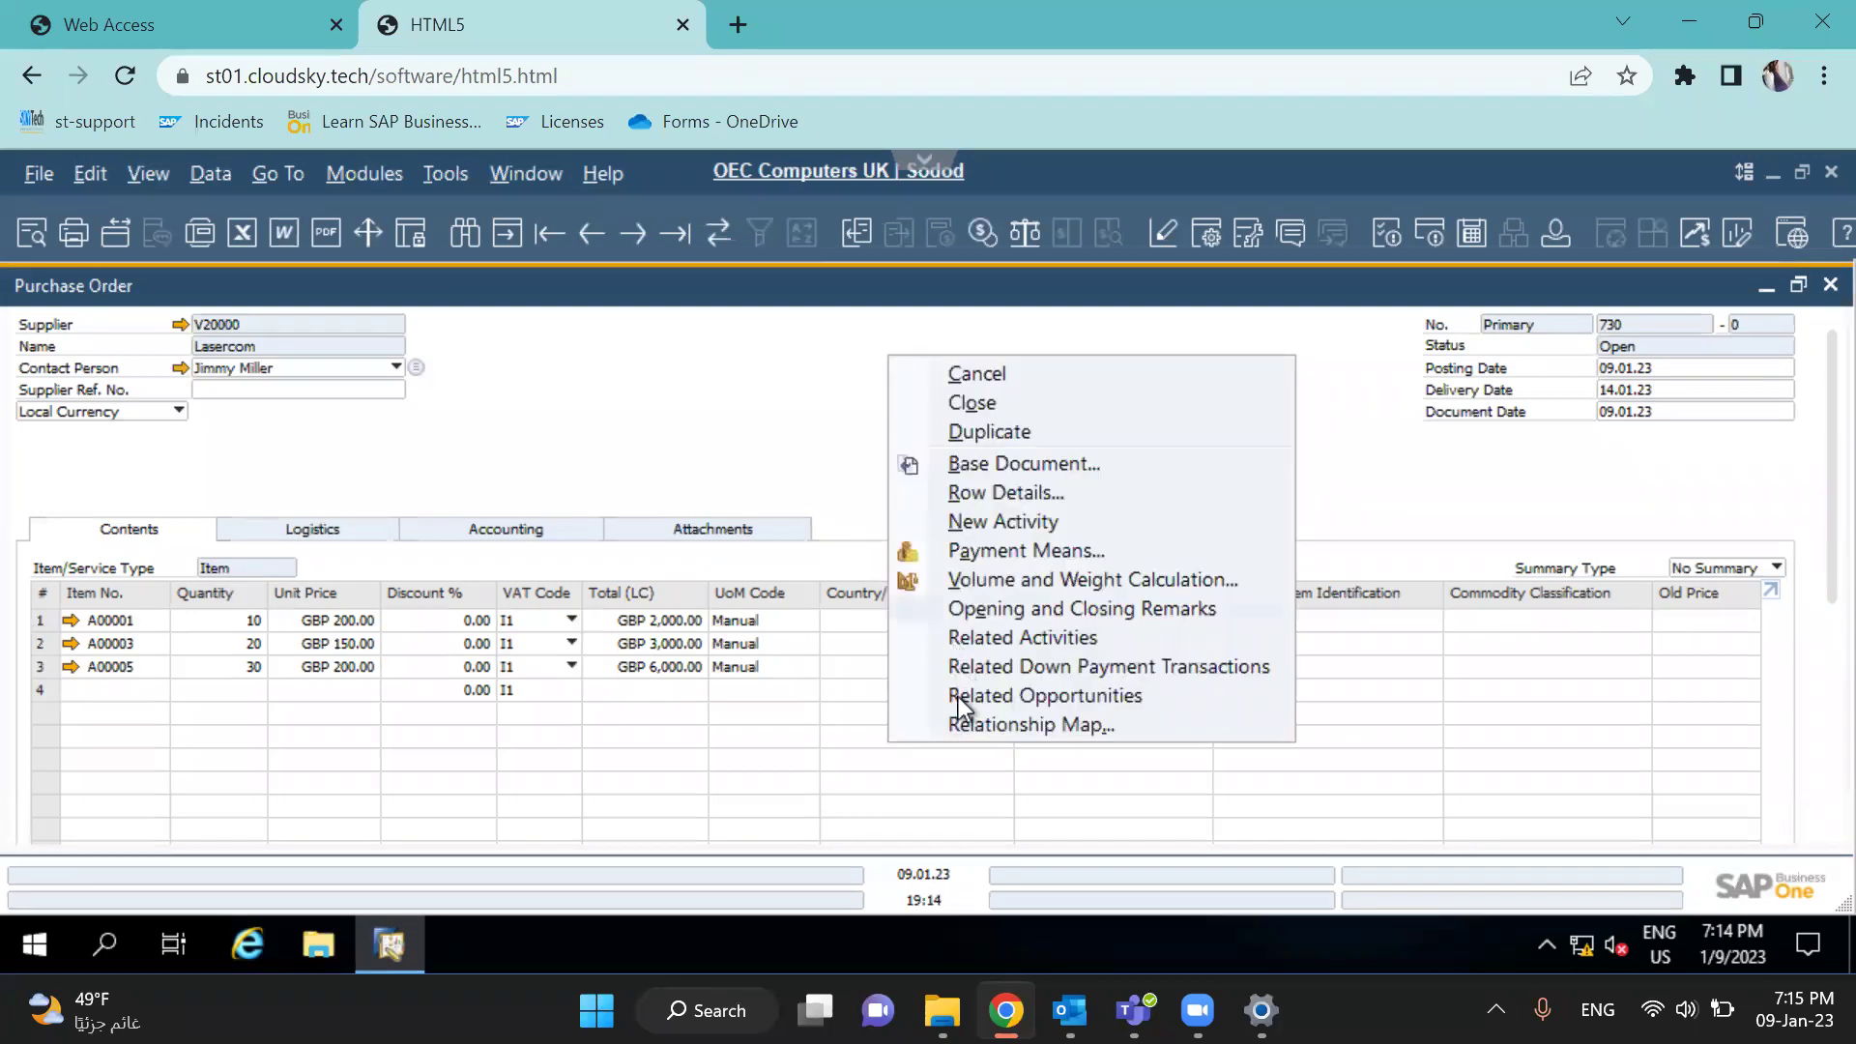
{"action": "left_click", "coordinate": [1060, 727]}
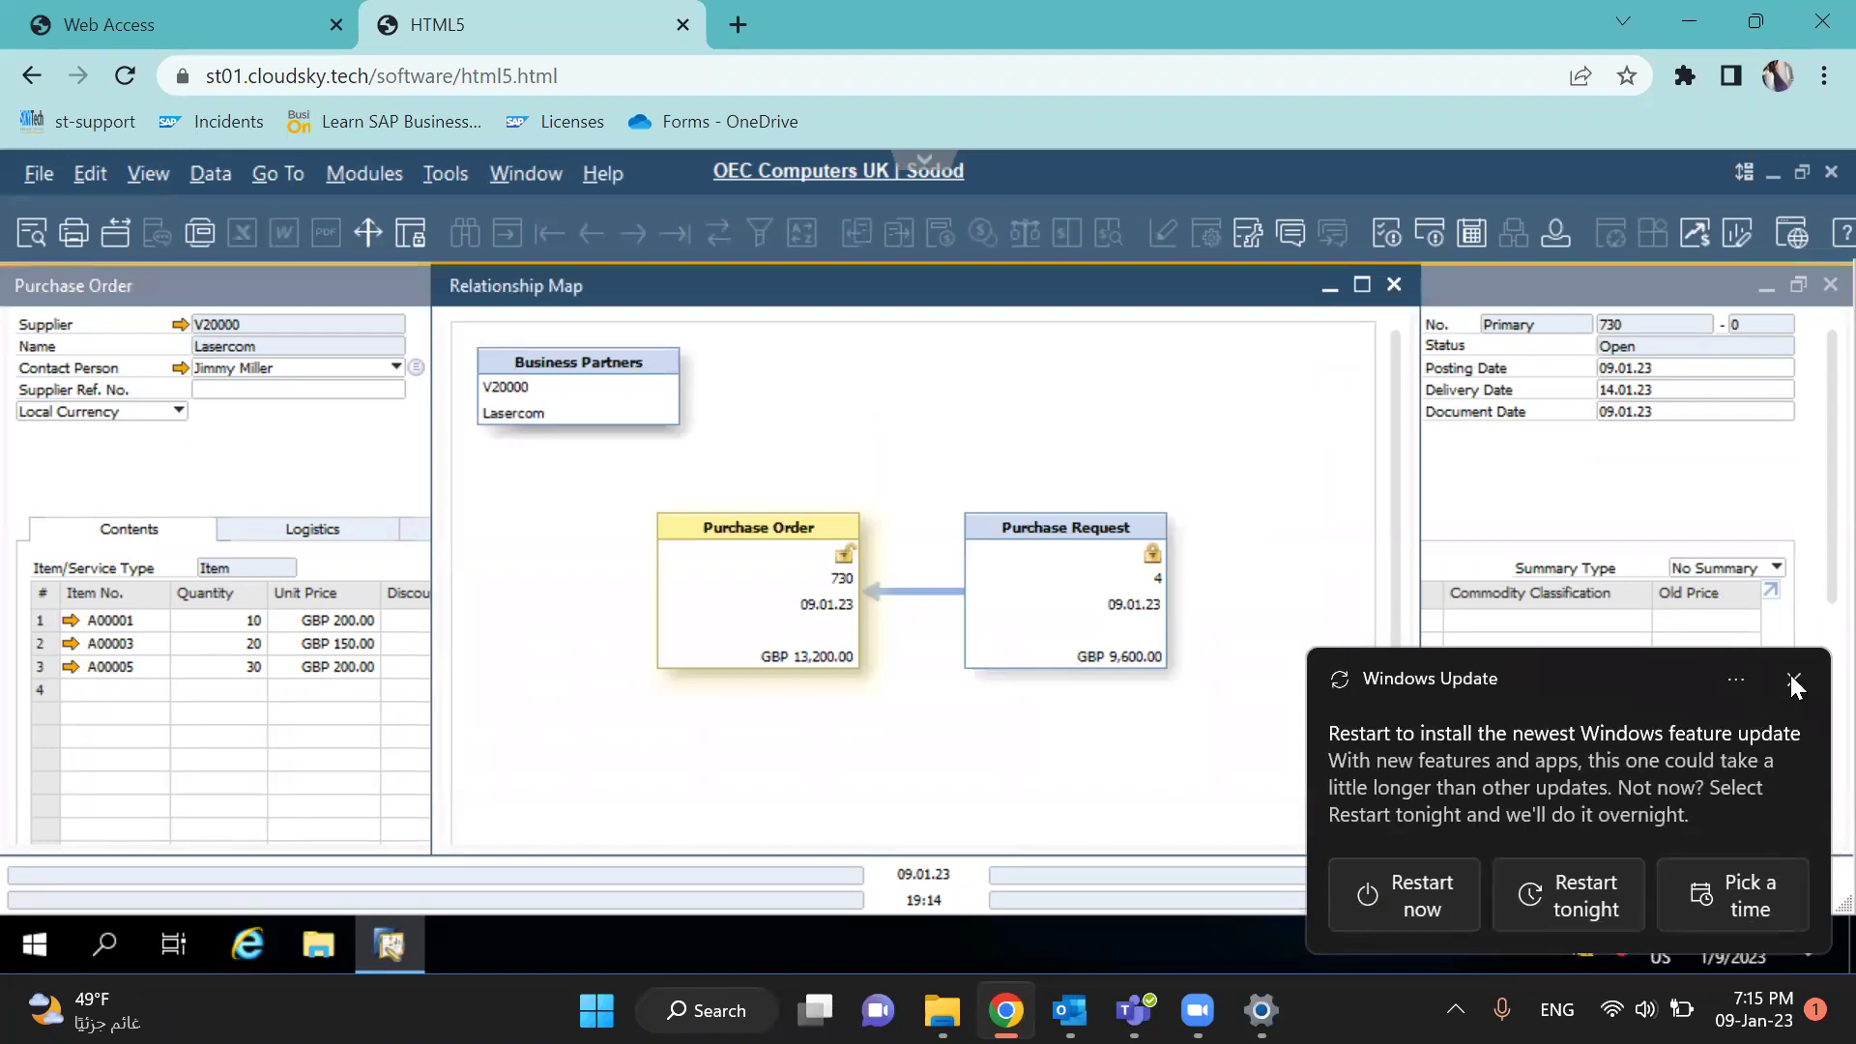
{"action": "left_click", "coordinate": [1791, 678]}
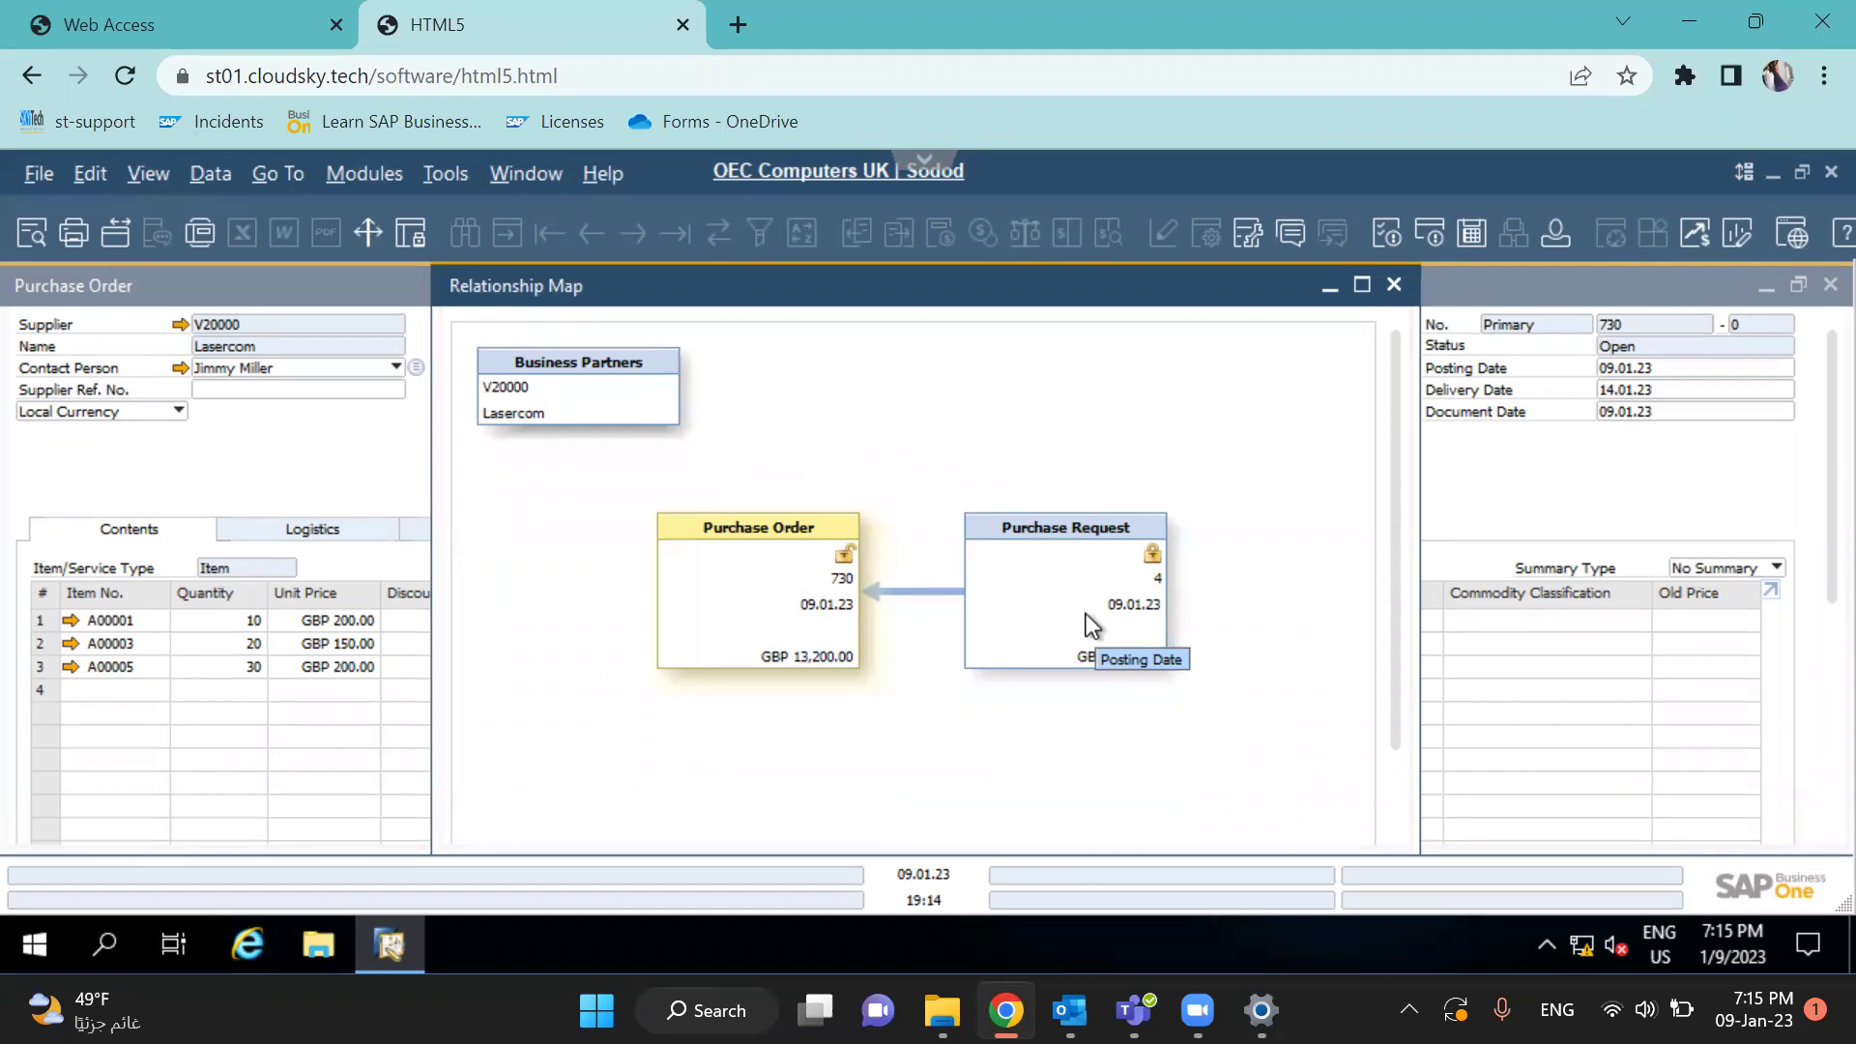
{"action": "left_click", "coordinate": [797, 582]}
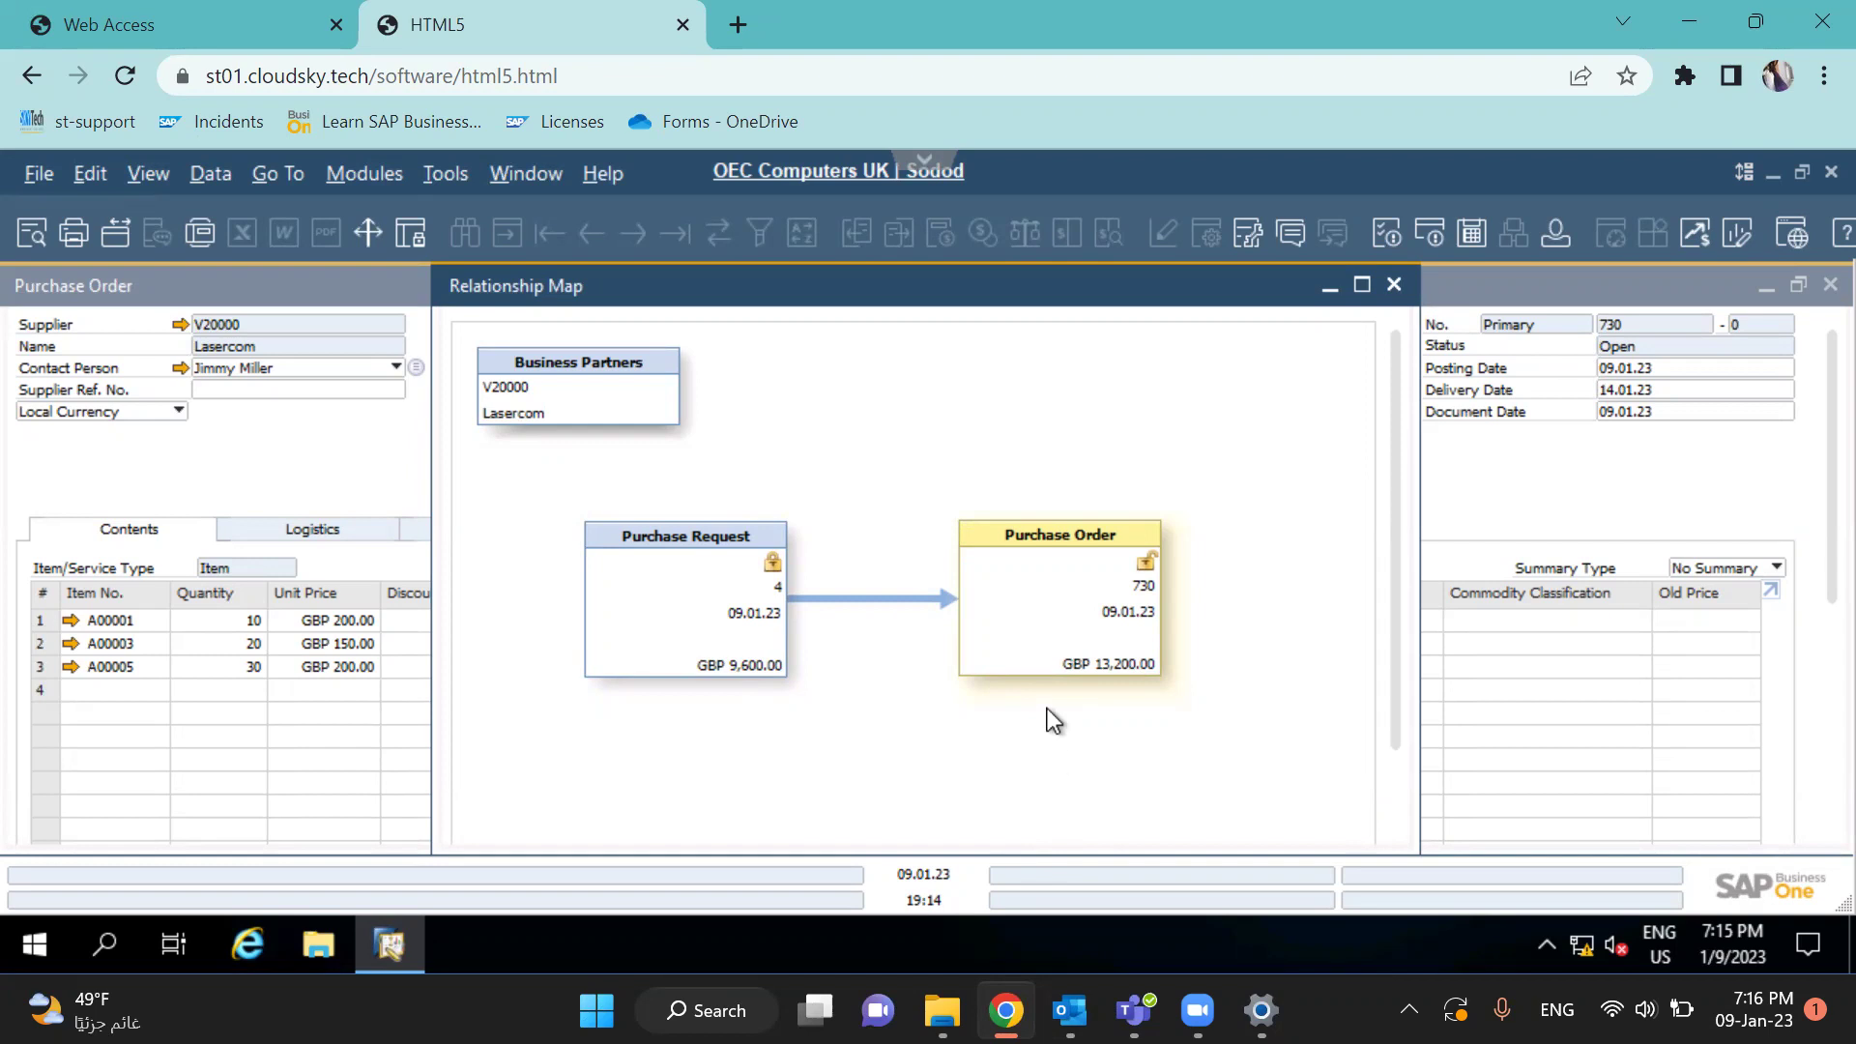
{"action": "left_click", "coordinate": [1394, 284]}
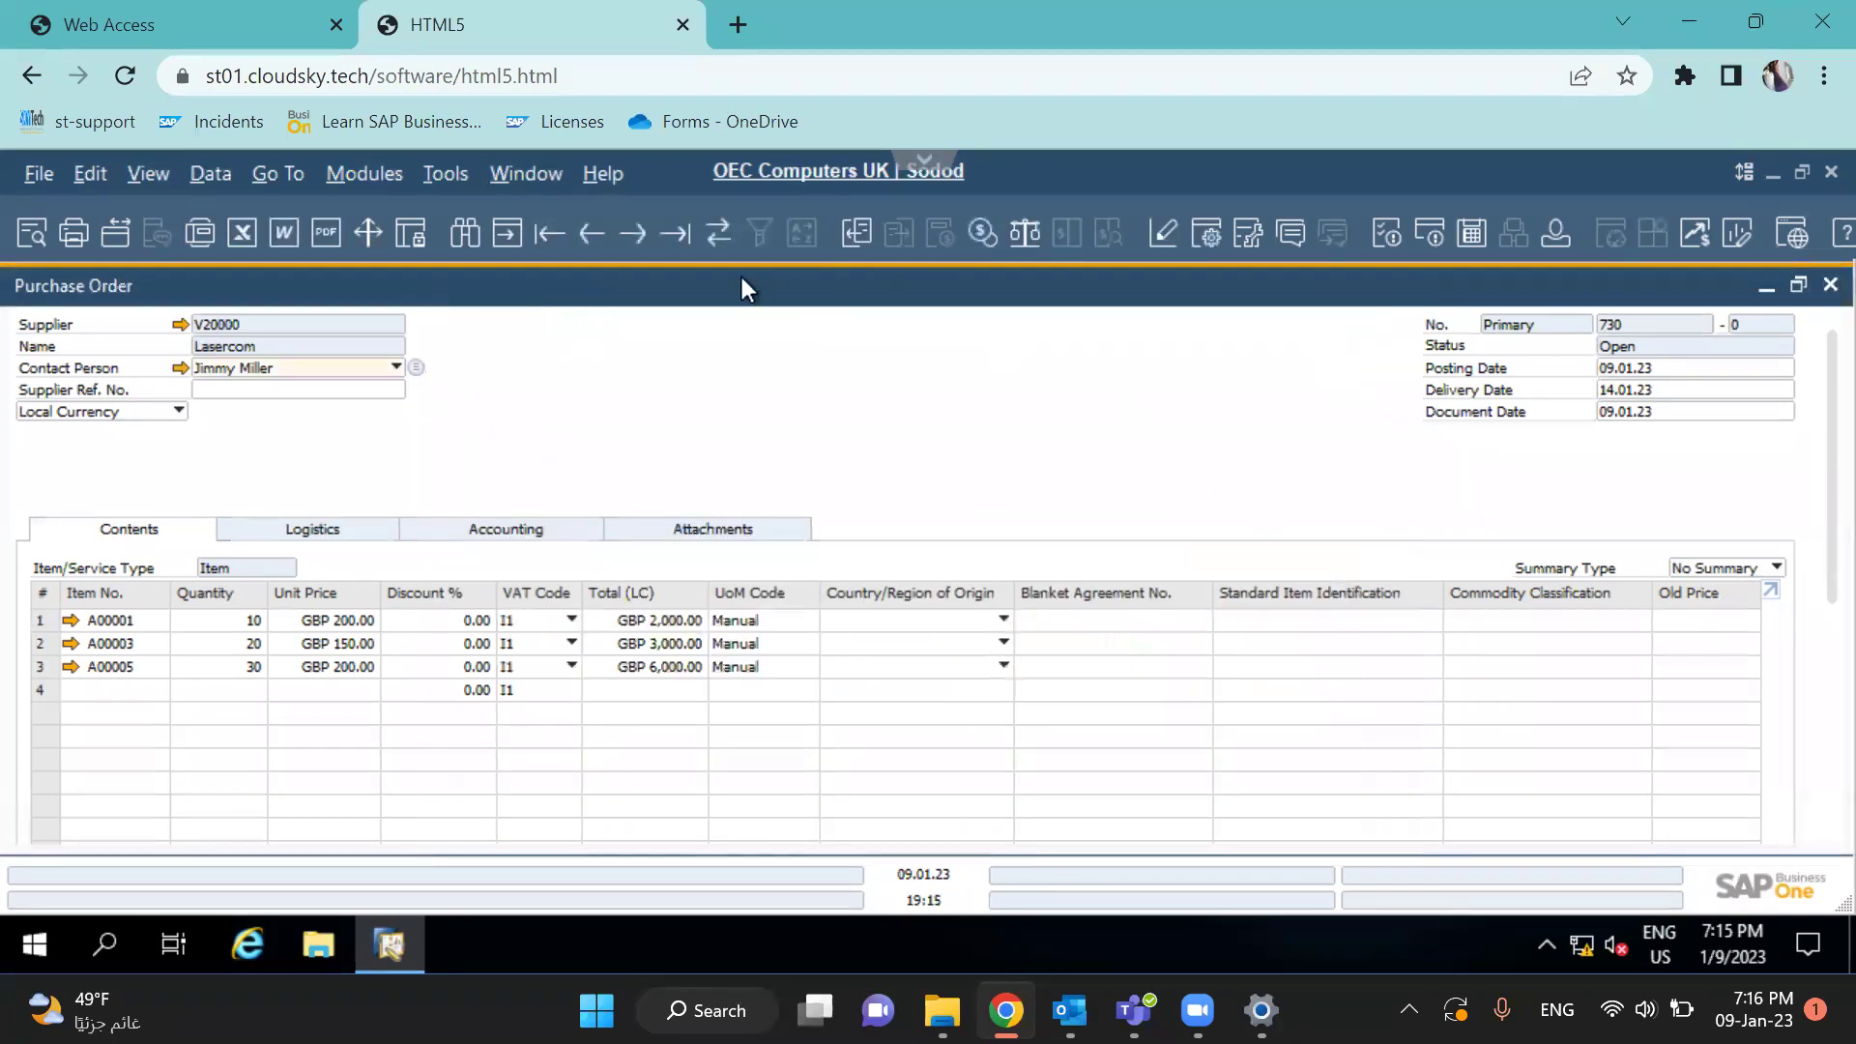
{"action": "left_click", "coordinate": [445, 175]}
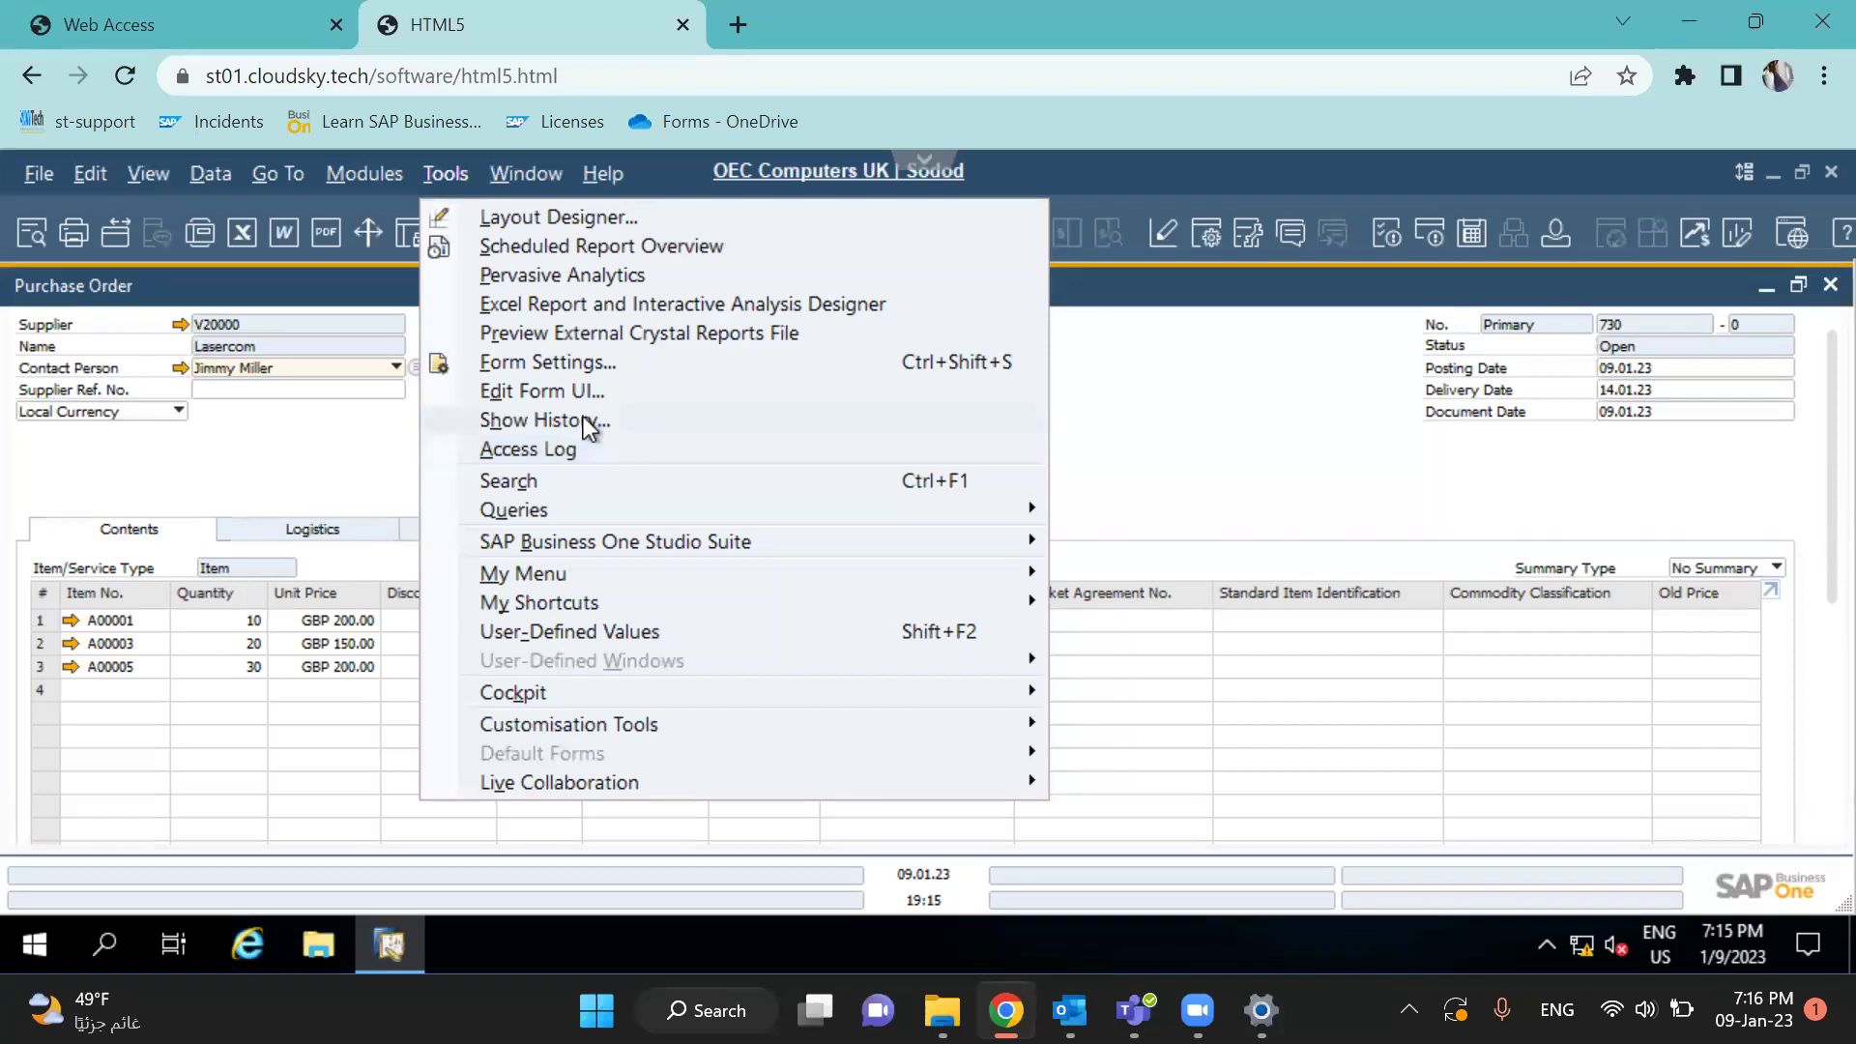
{"action": "left_click", "coordinate": [1299, 468]}
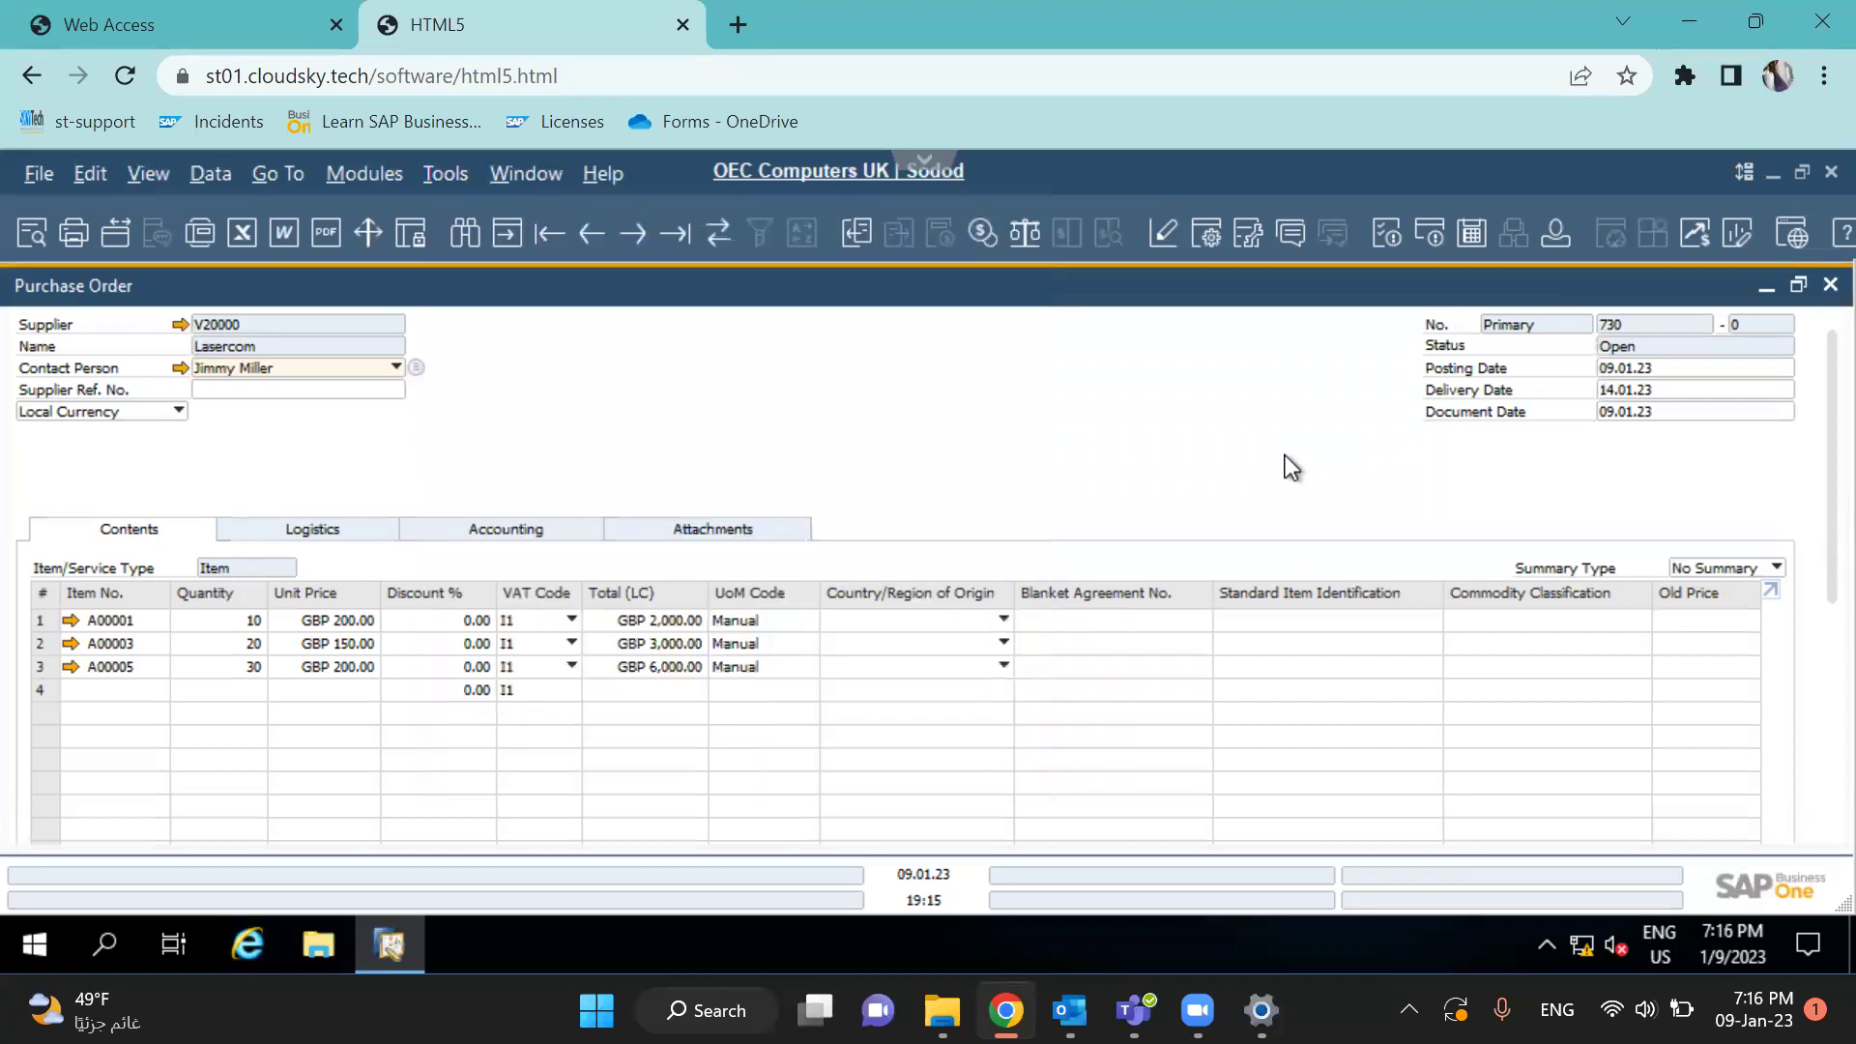
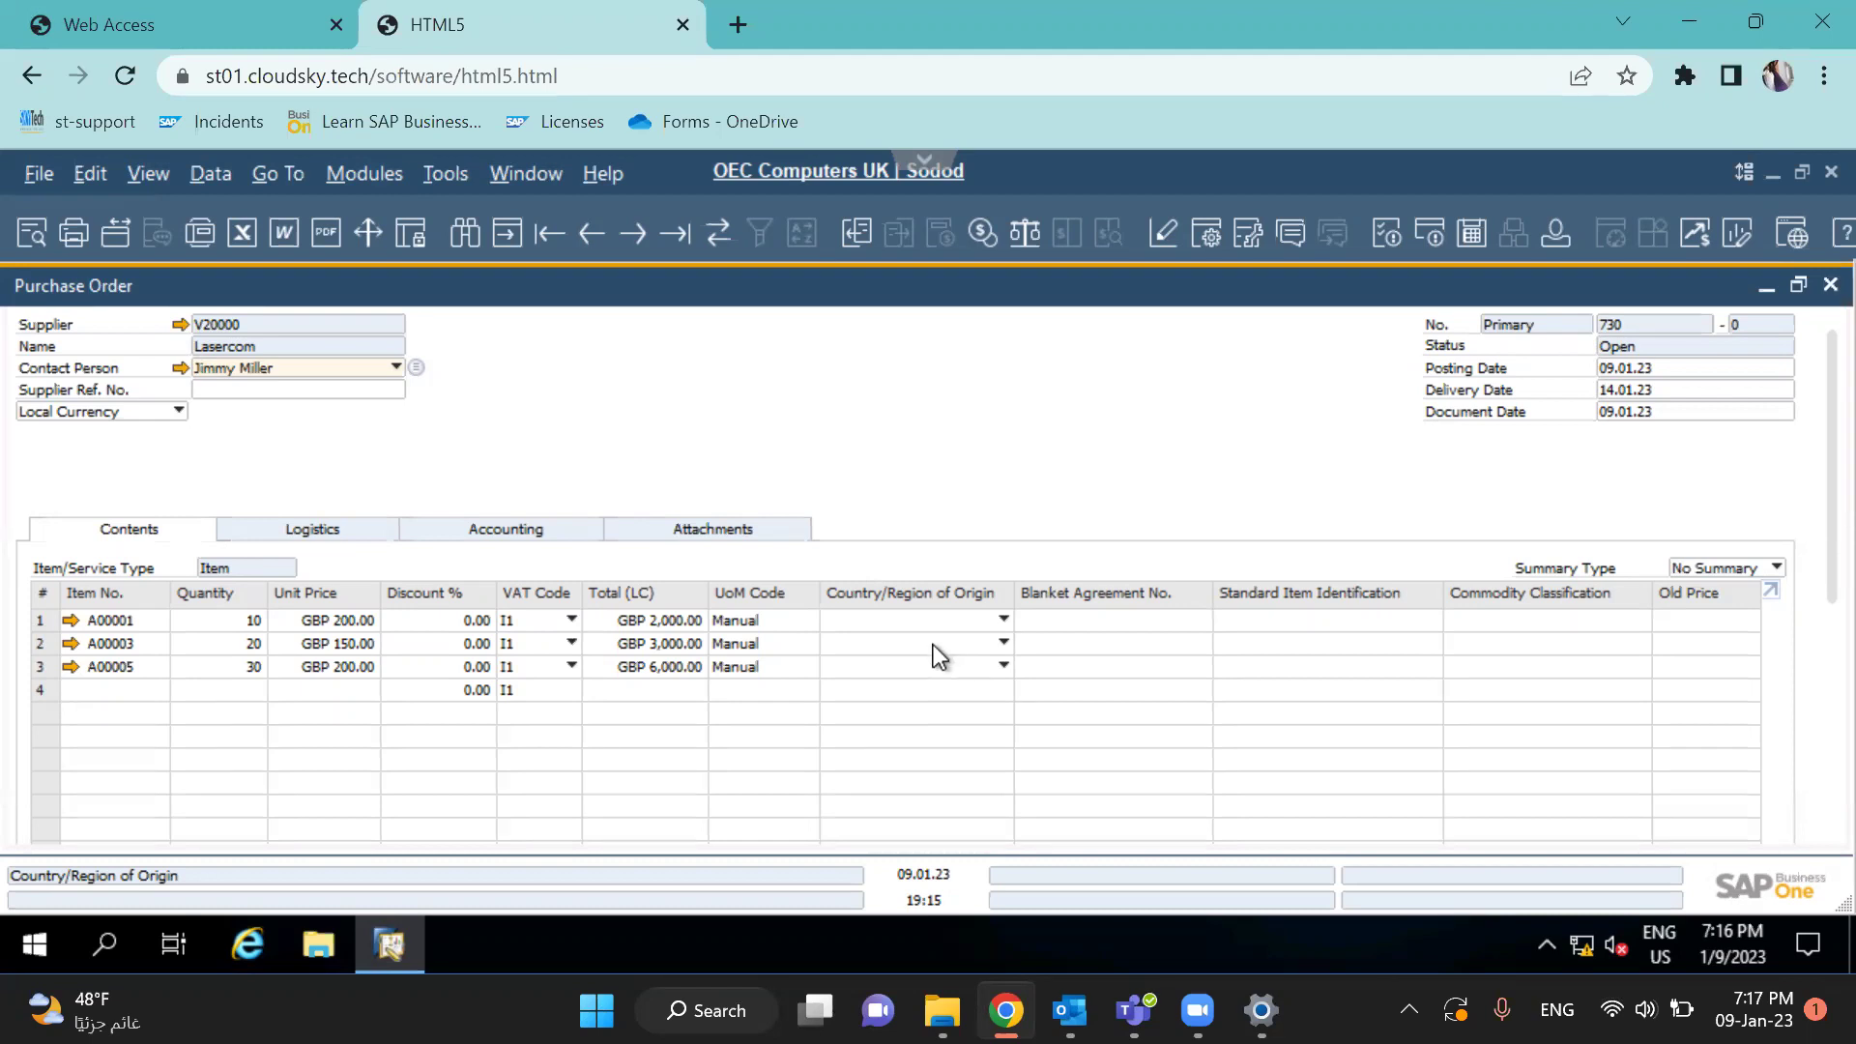
Open the master data of item A00001 from the order, review its stock data per warehouse, and return to the order
{"action": "left_click", "coordinate": [76, 617]}
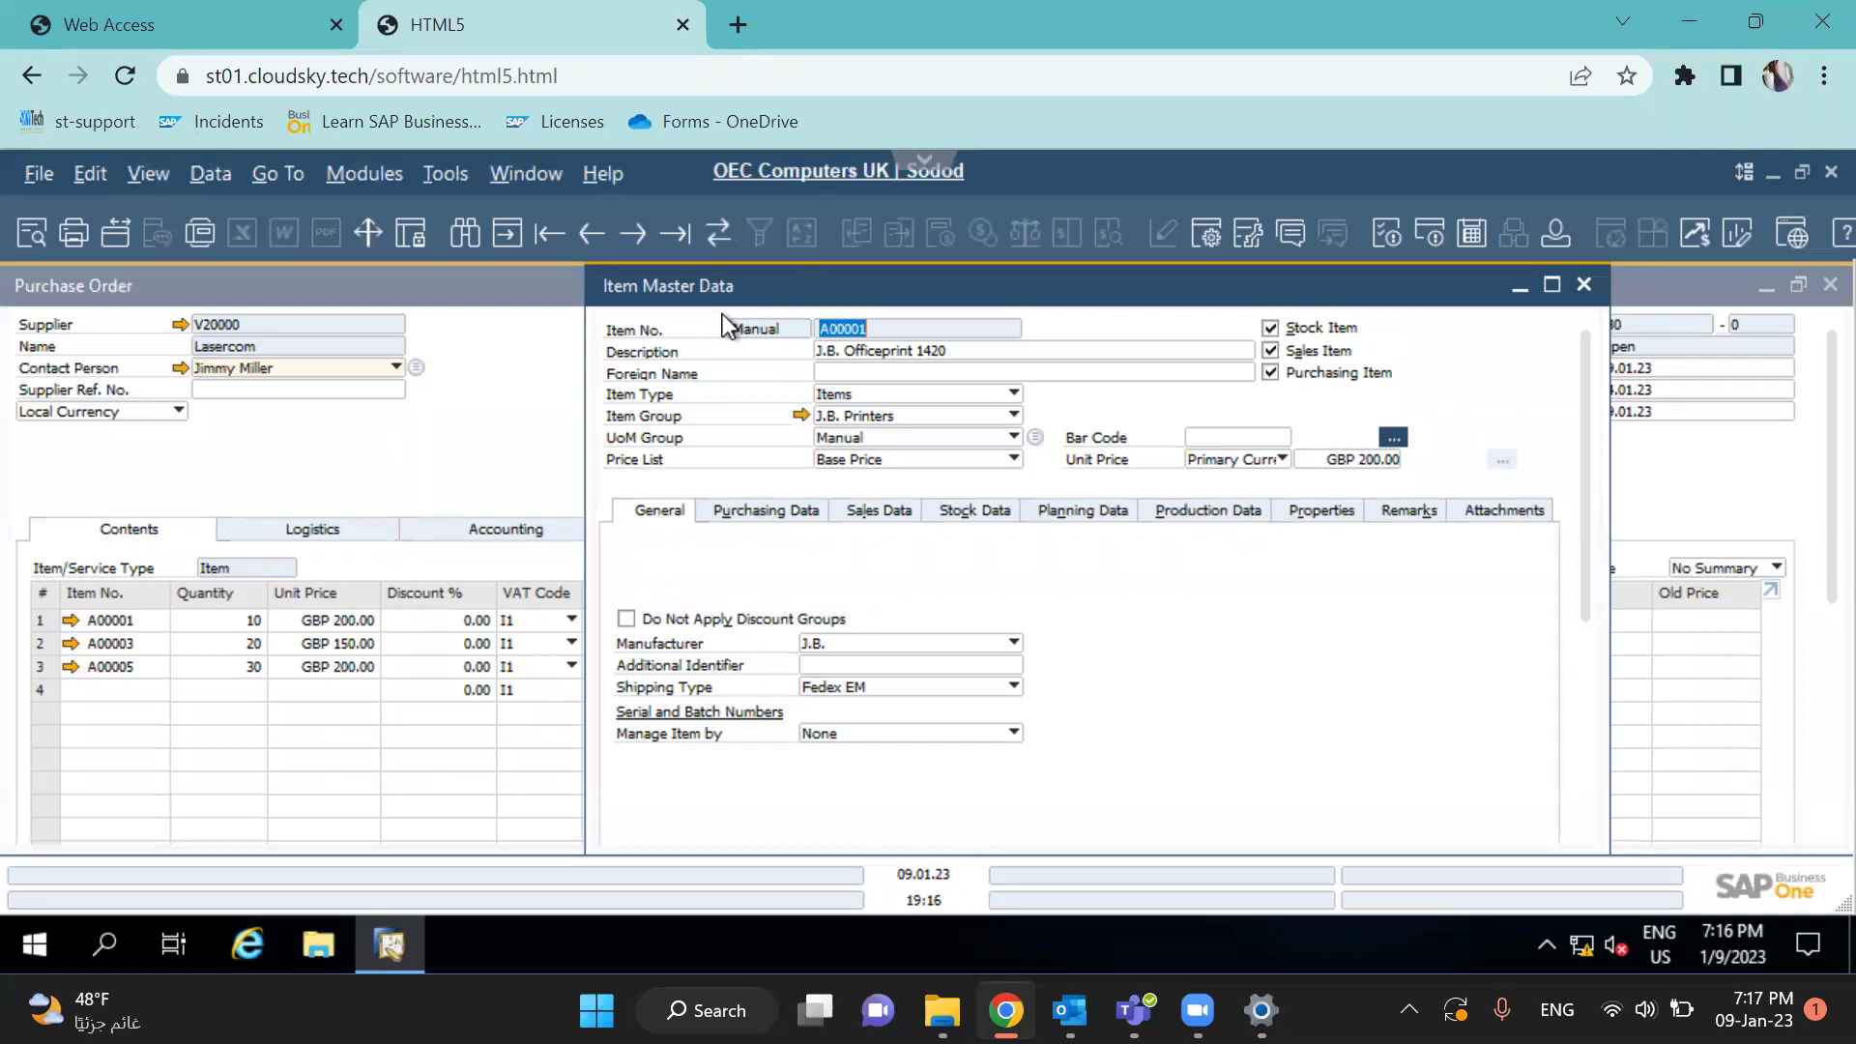
{"action": "left_click", "coordinate": [1007, 514]}
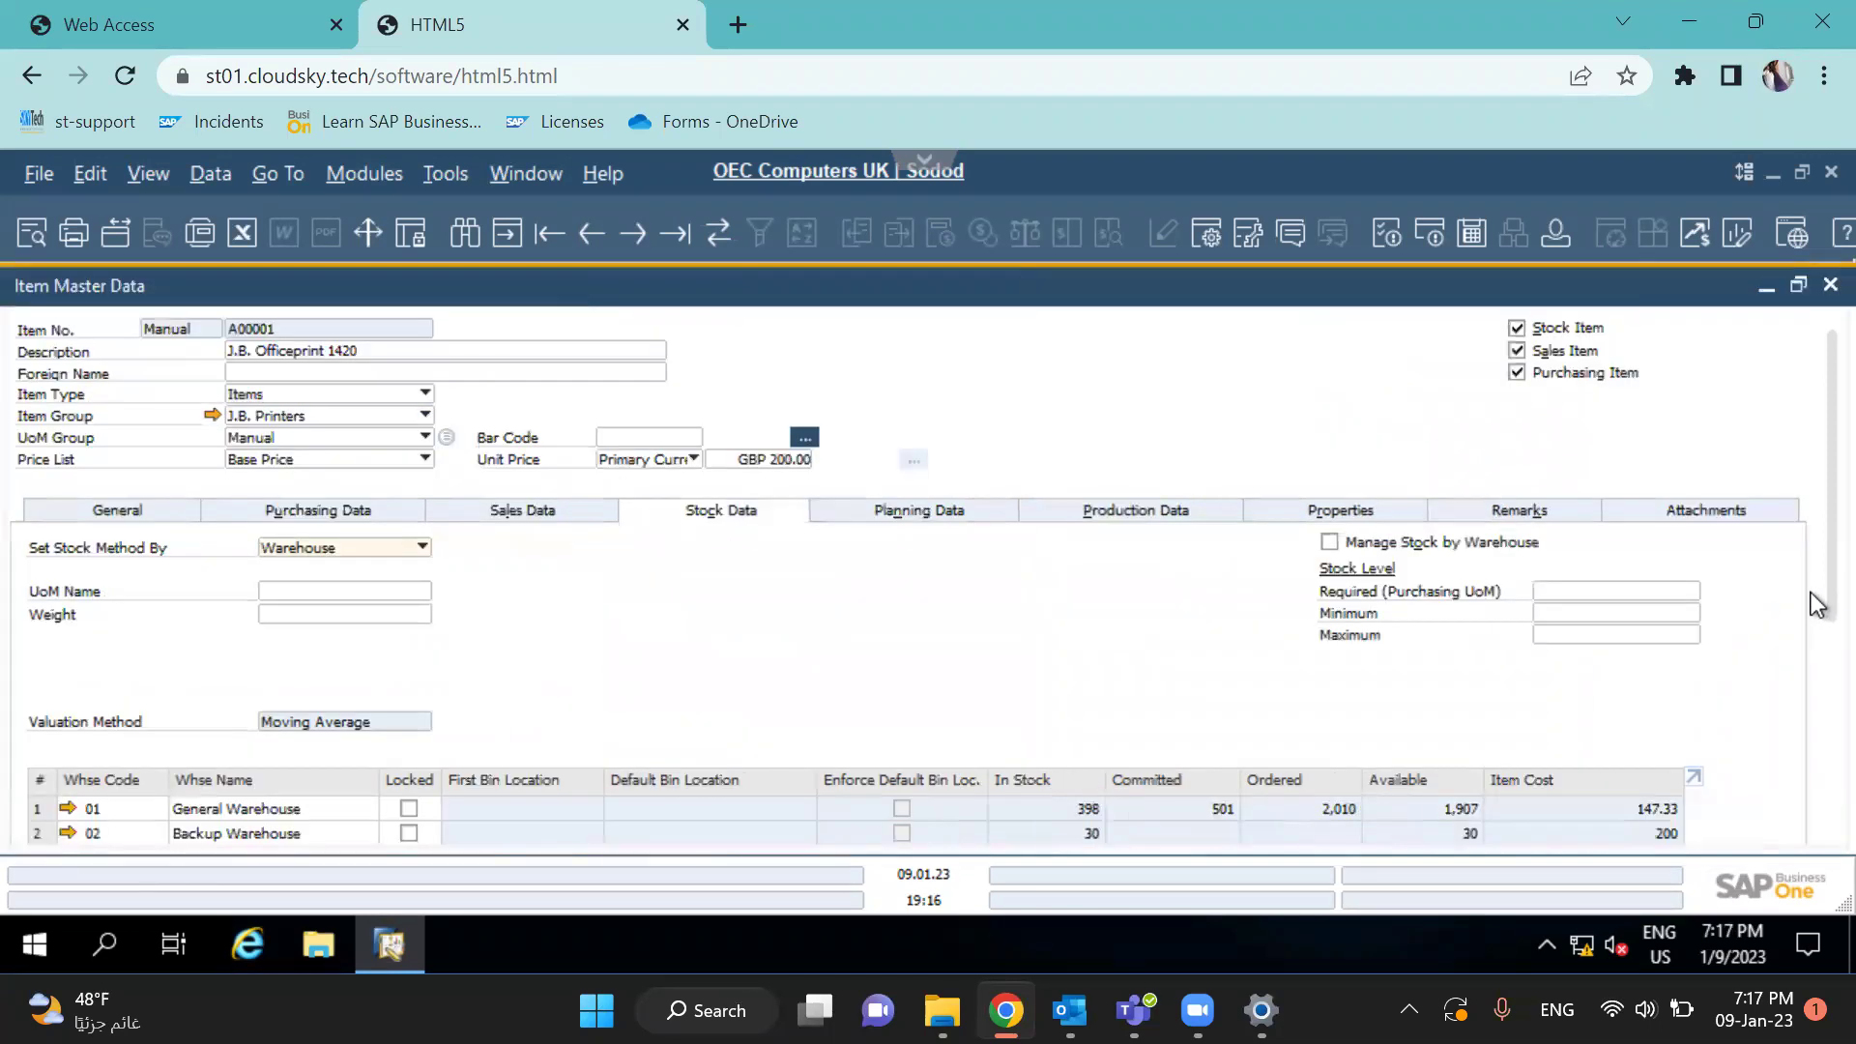
{"action": "scroll", "coordinate": [1817, 716], "scroll_direction": "down", "scroll_amount": 3}
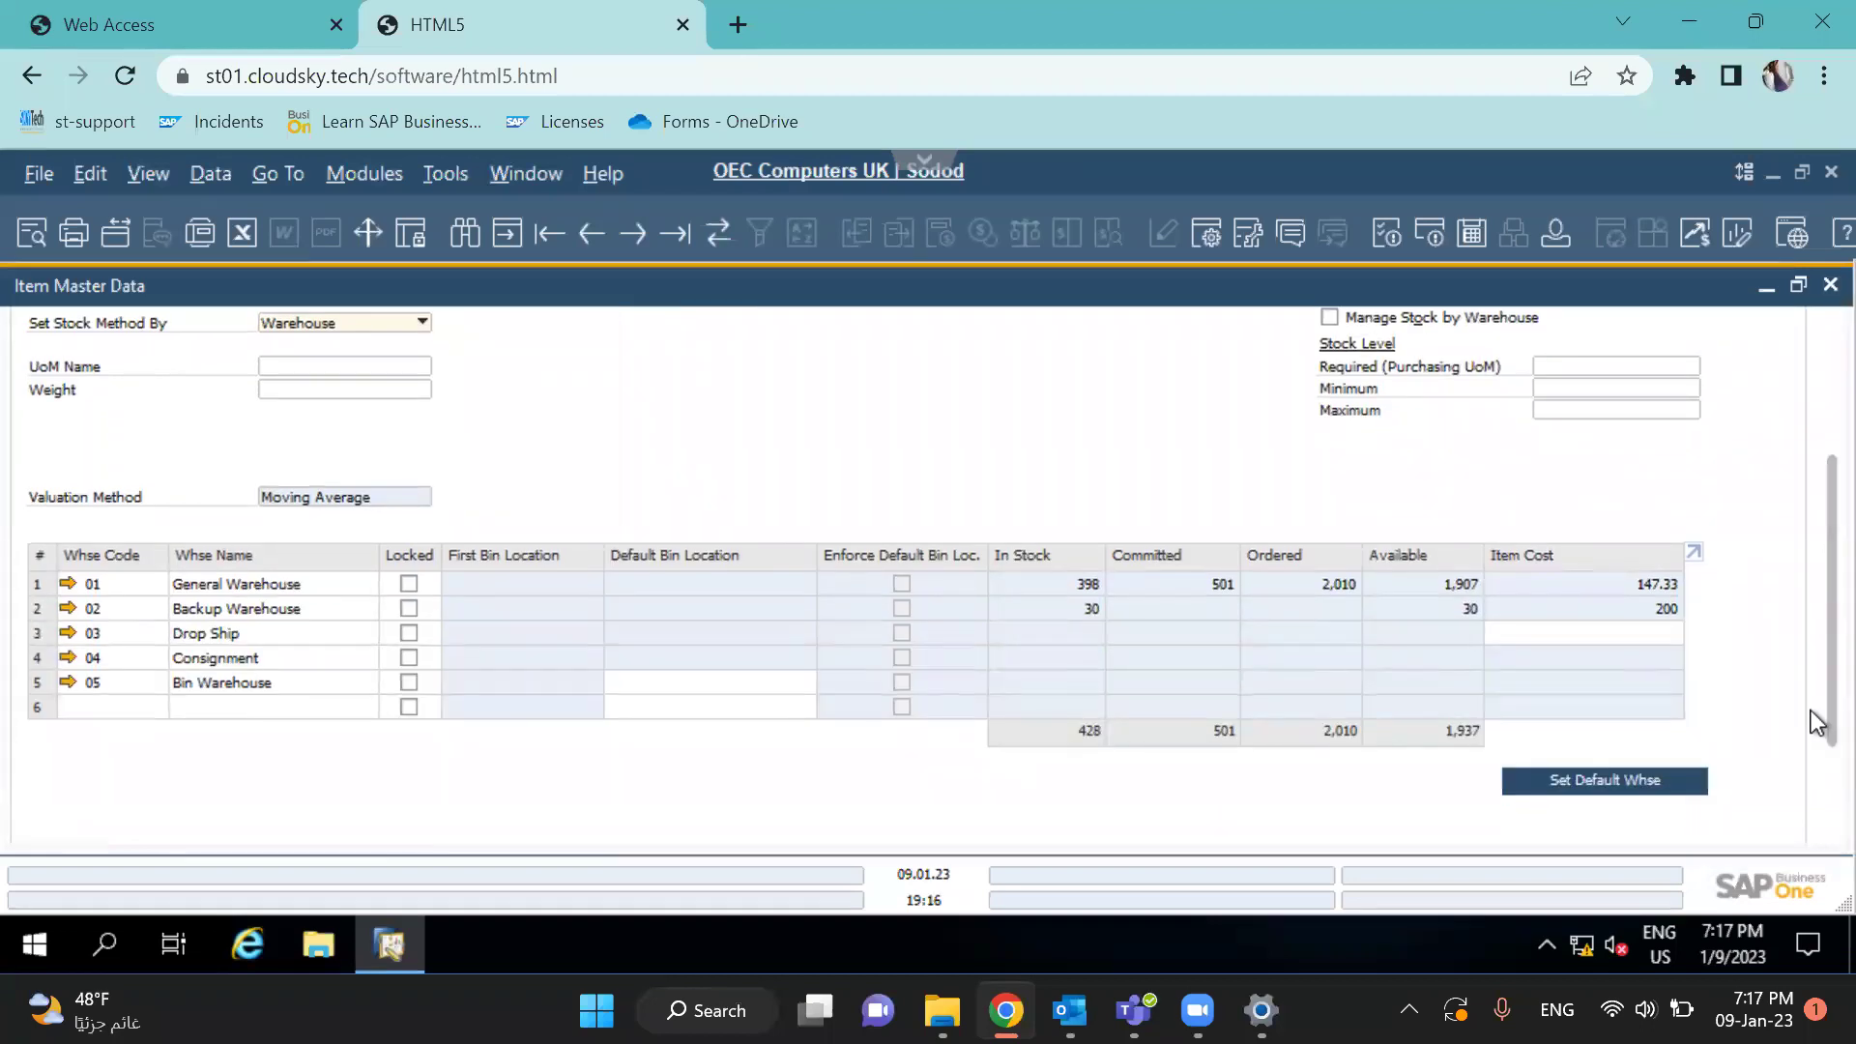
{"action": "scroll", "coordinate": [1817, 727], "scroll_direction": "up", "scroll_amount": 1}
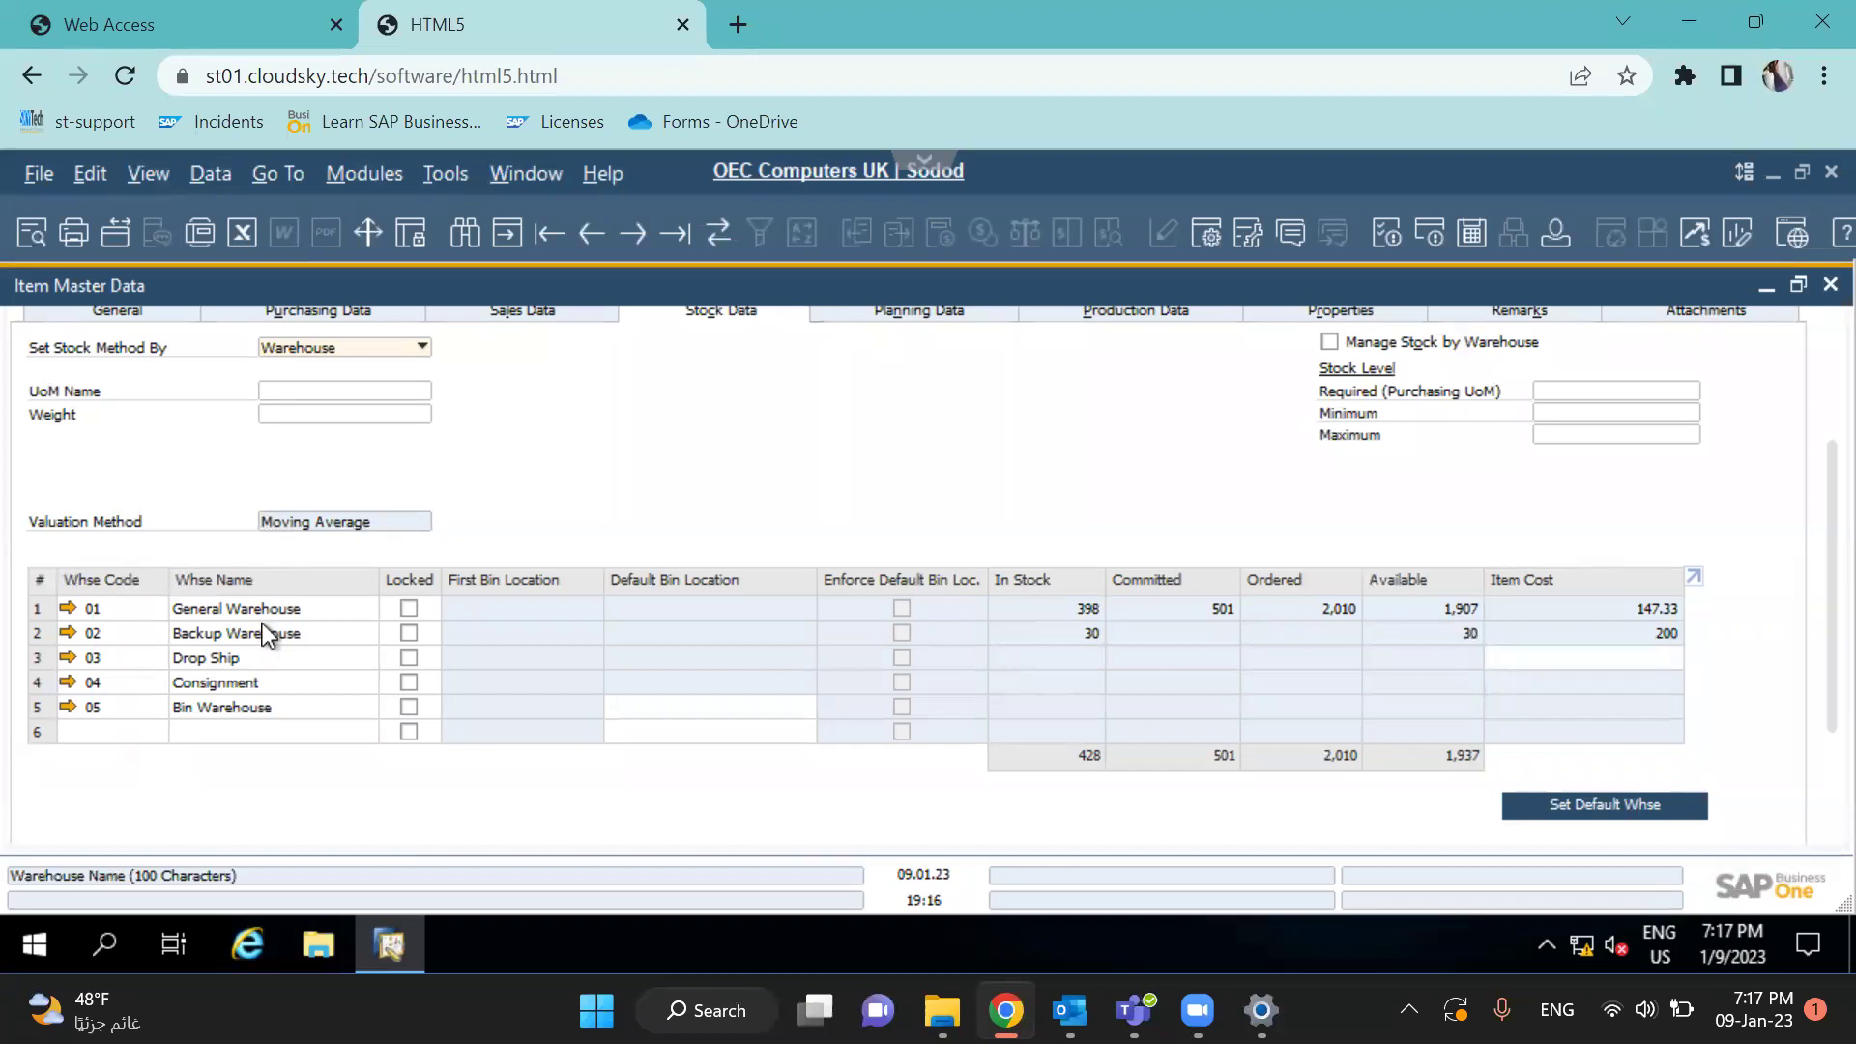
{"action": "left_click", "coordinate": [39, 609]}
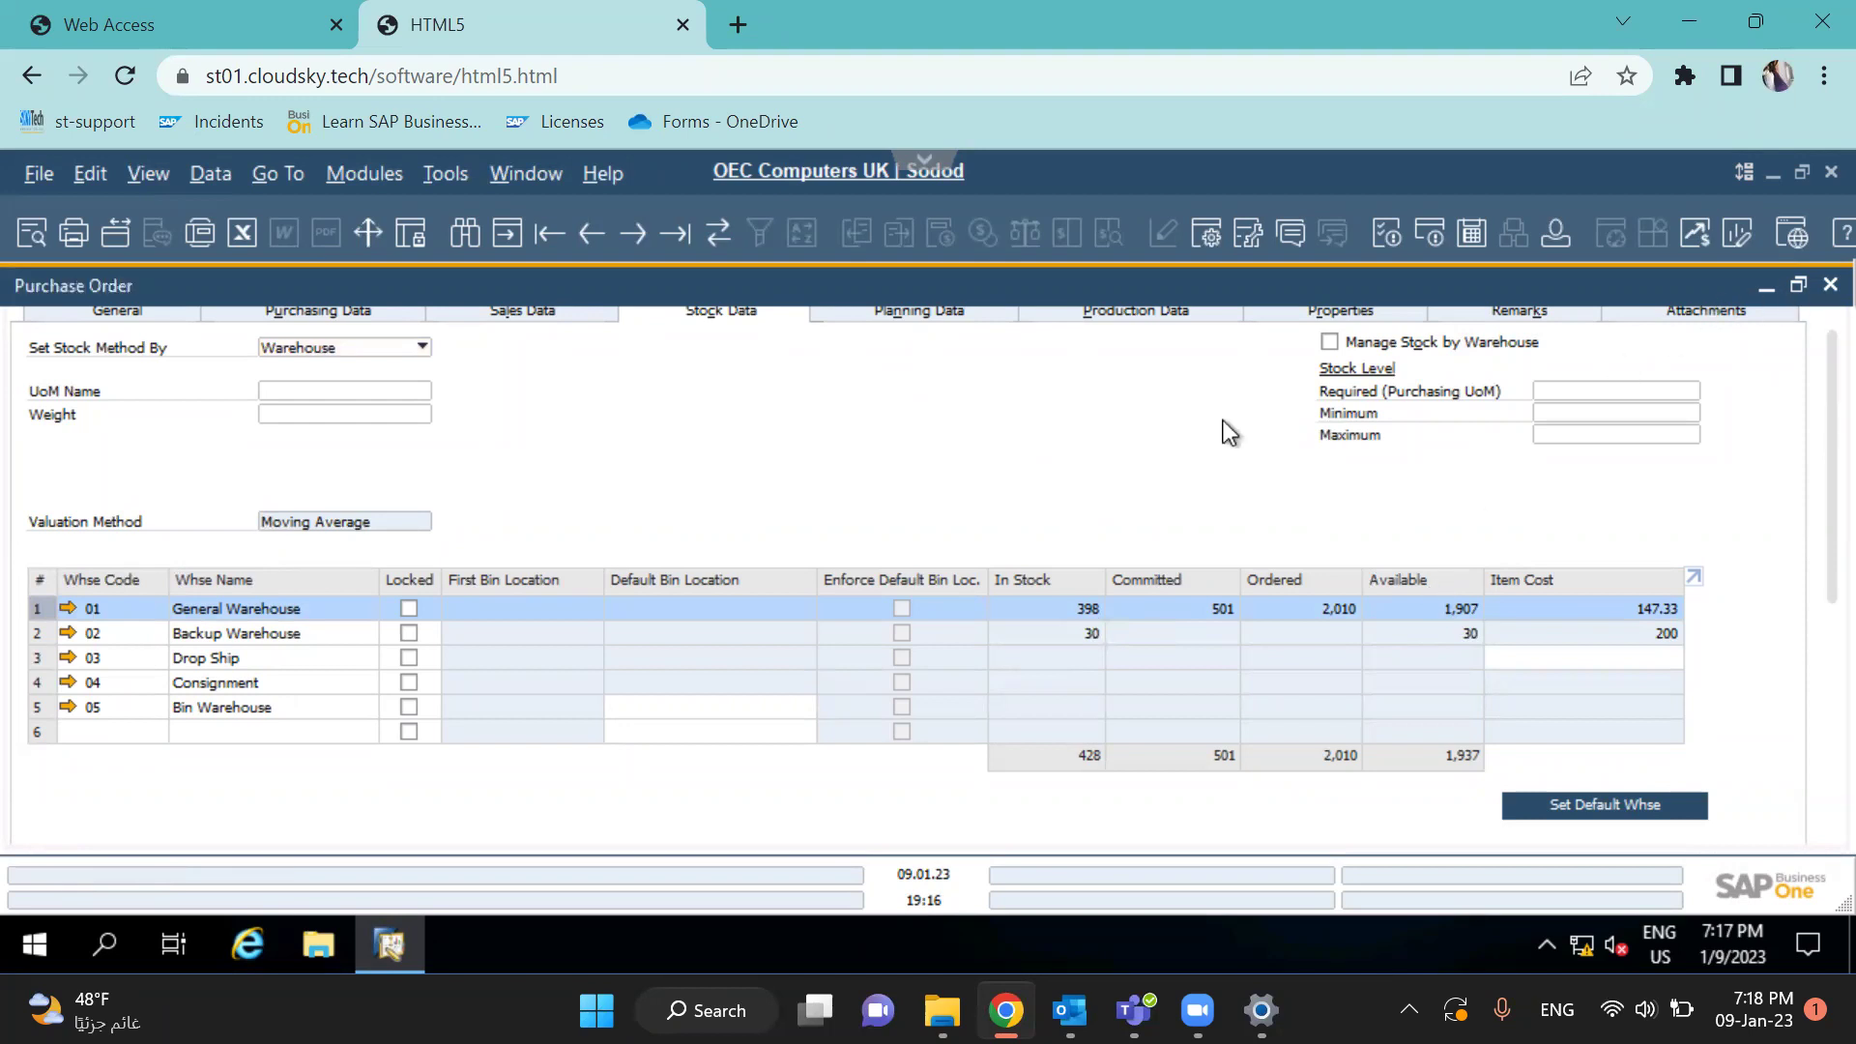
{"action": "key", "text": "Escape"}
{"action": "left_click", "coordinate": [229, 623]}
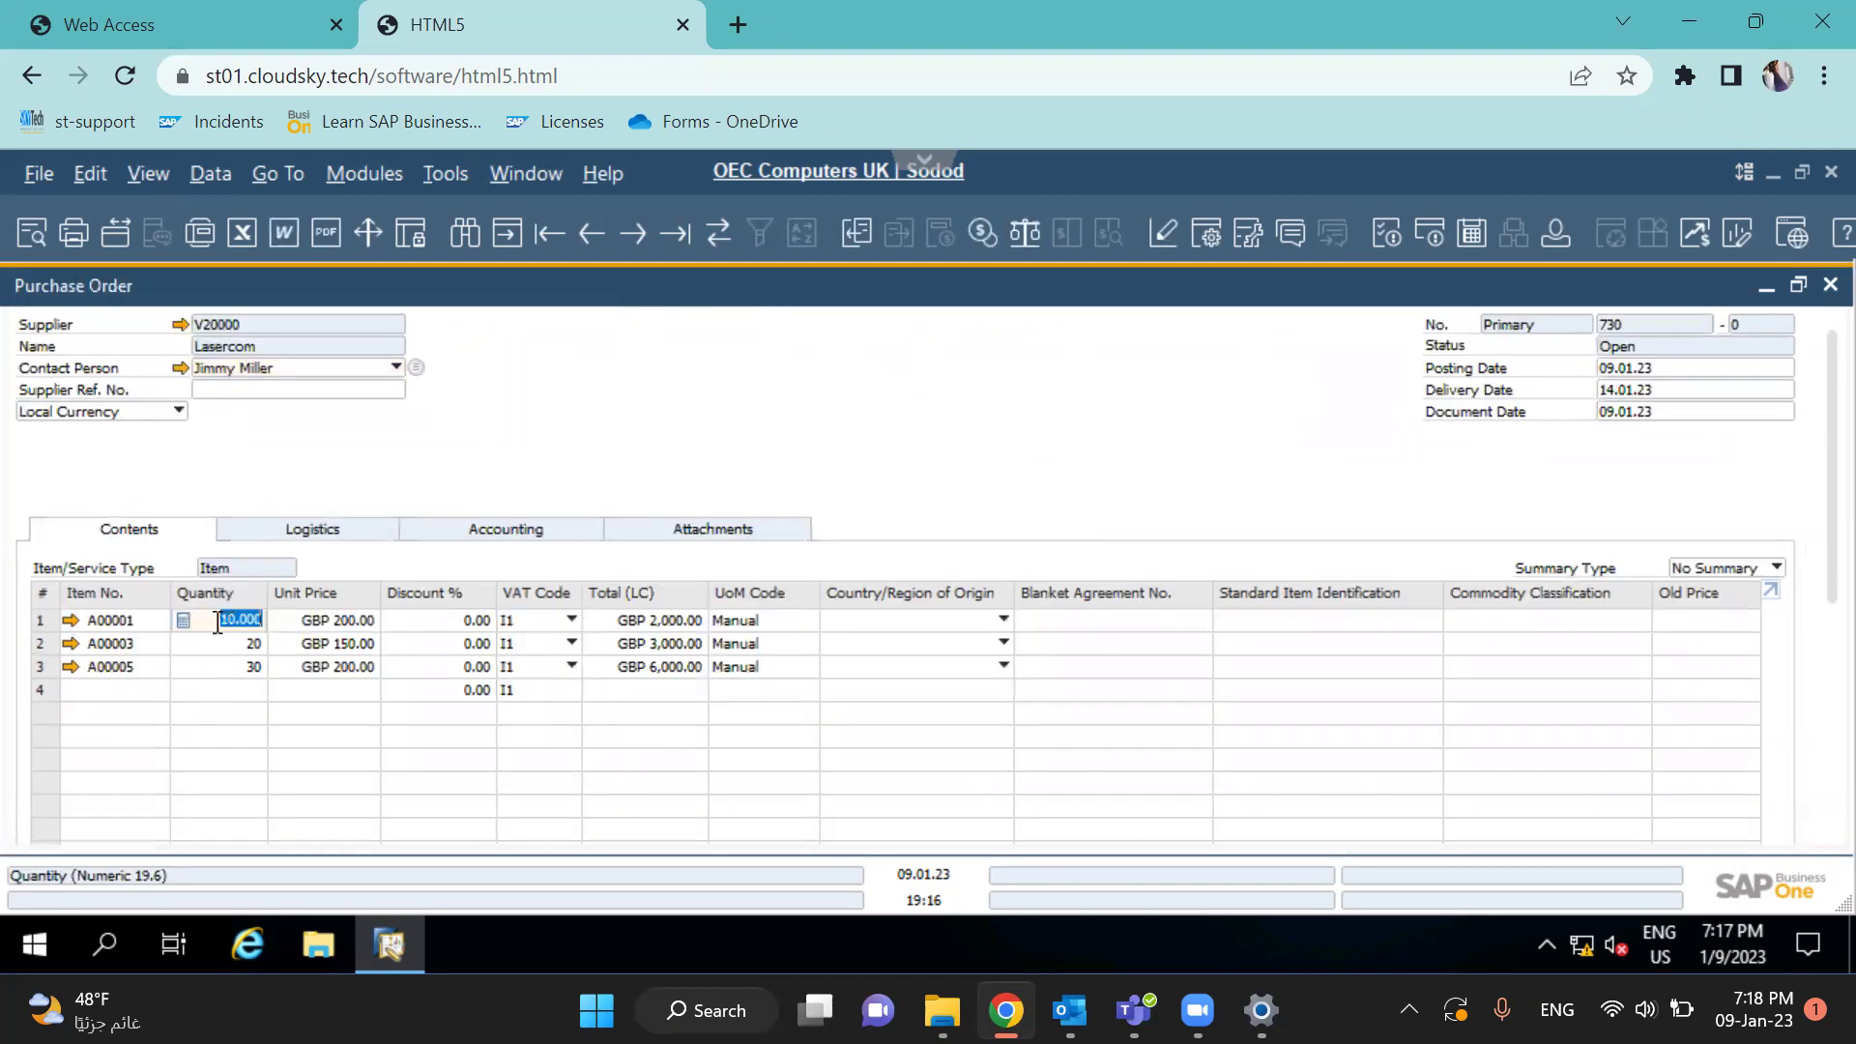
{"action": "left_click", "coordinate": [72, 619]}
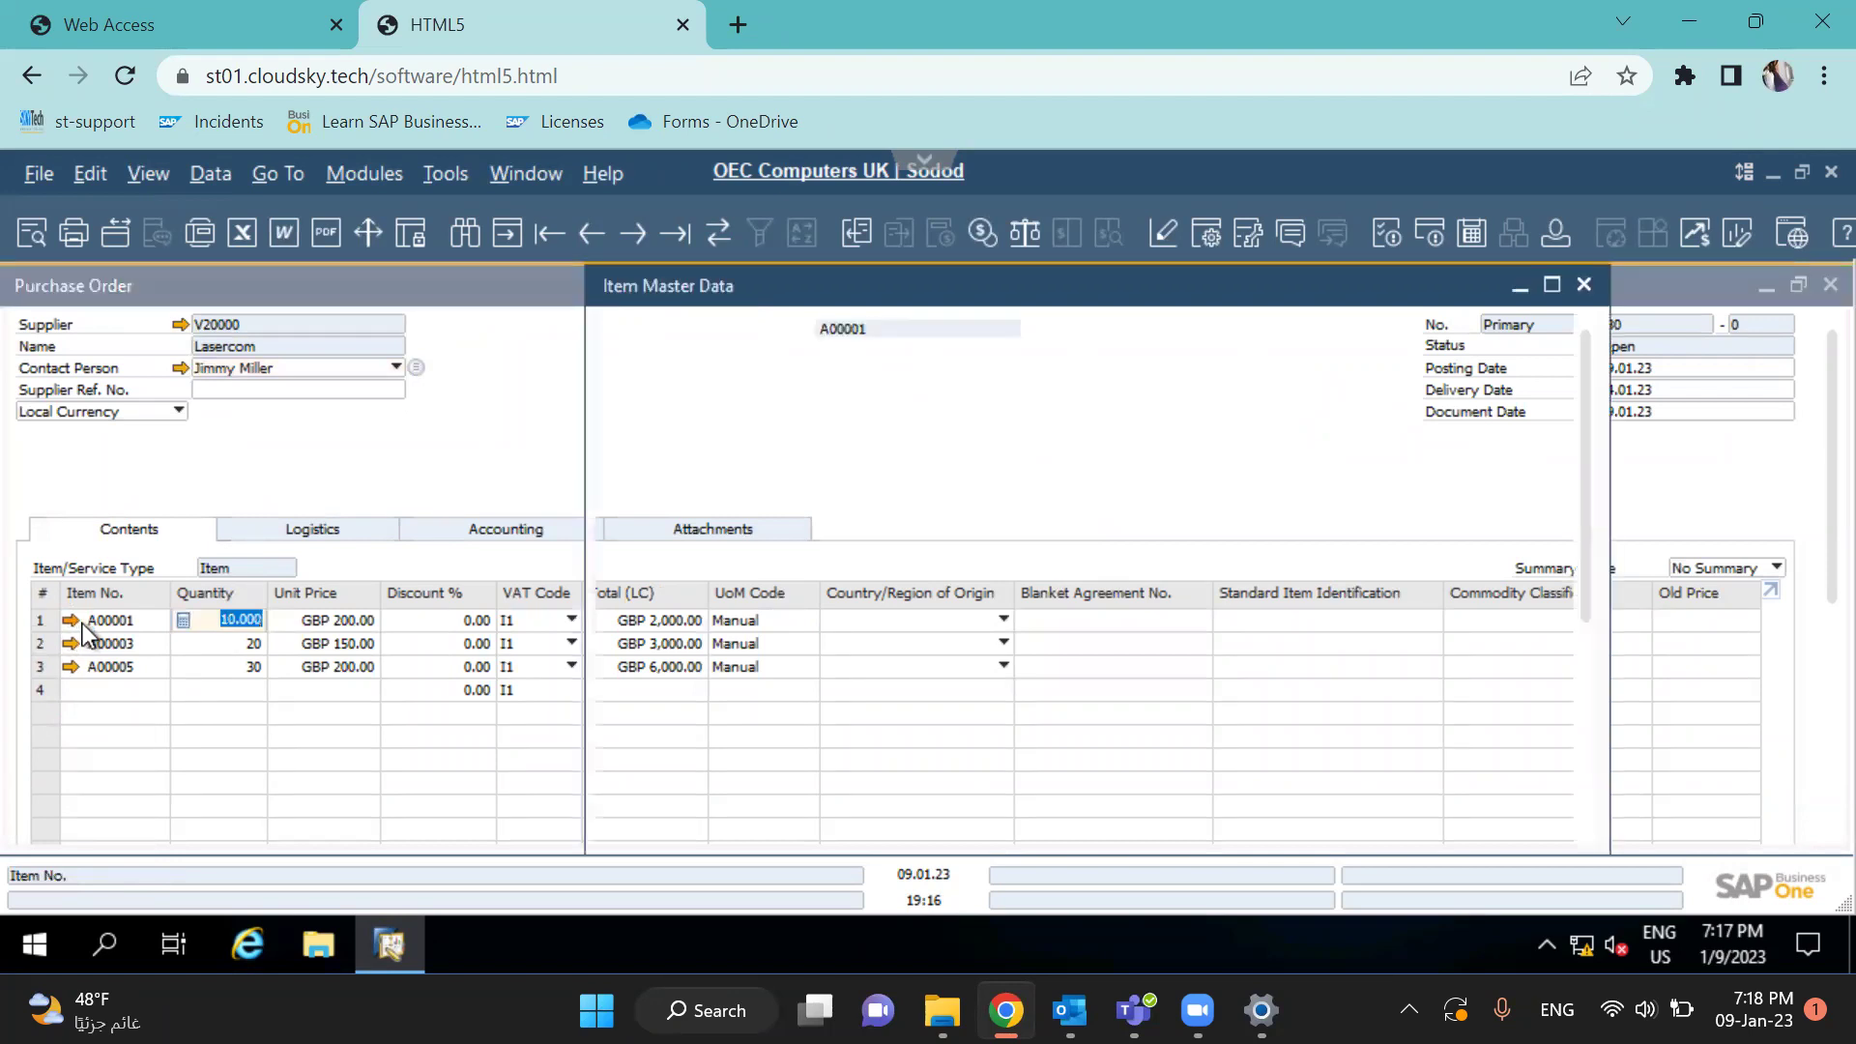
{"action": "left_click", "coordinate": [1828, 286]}
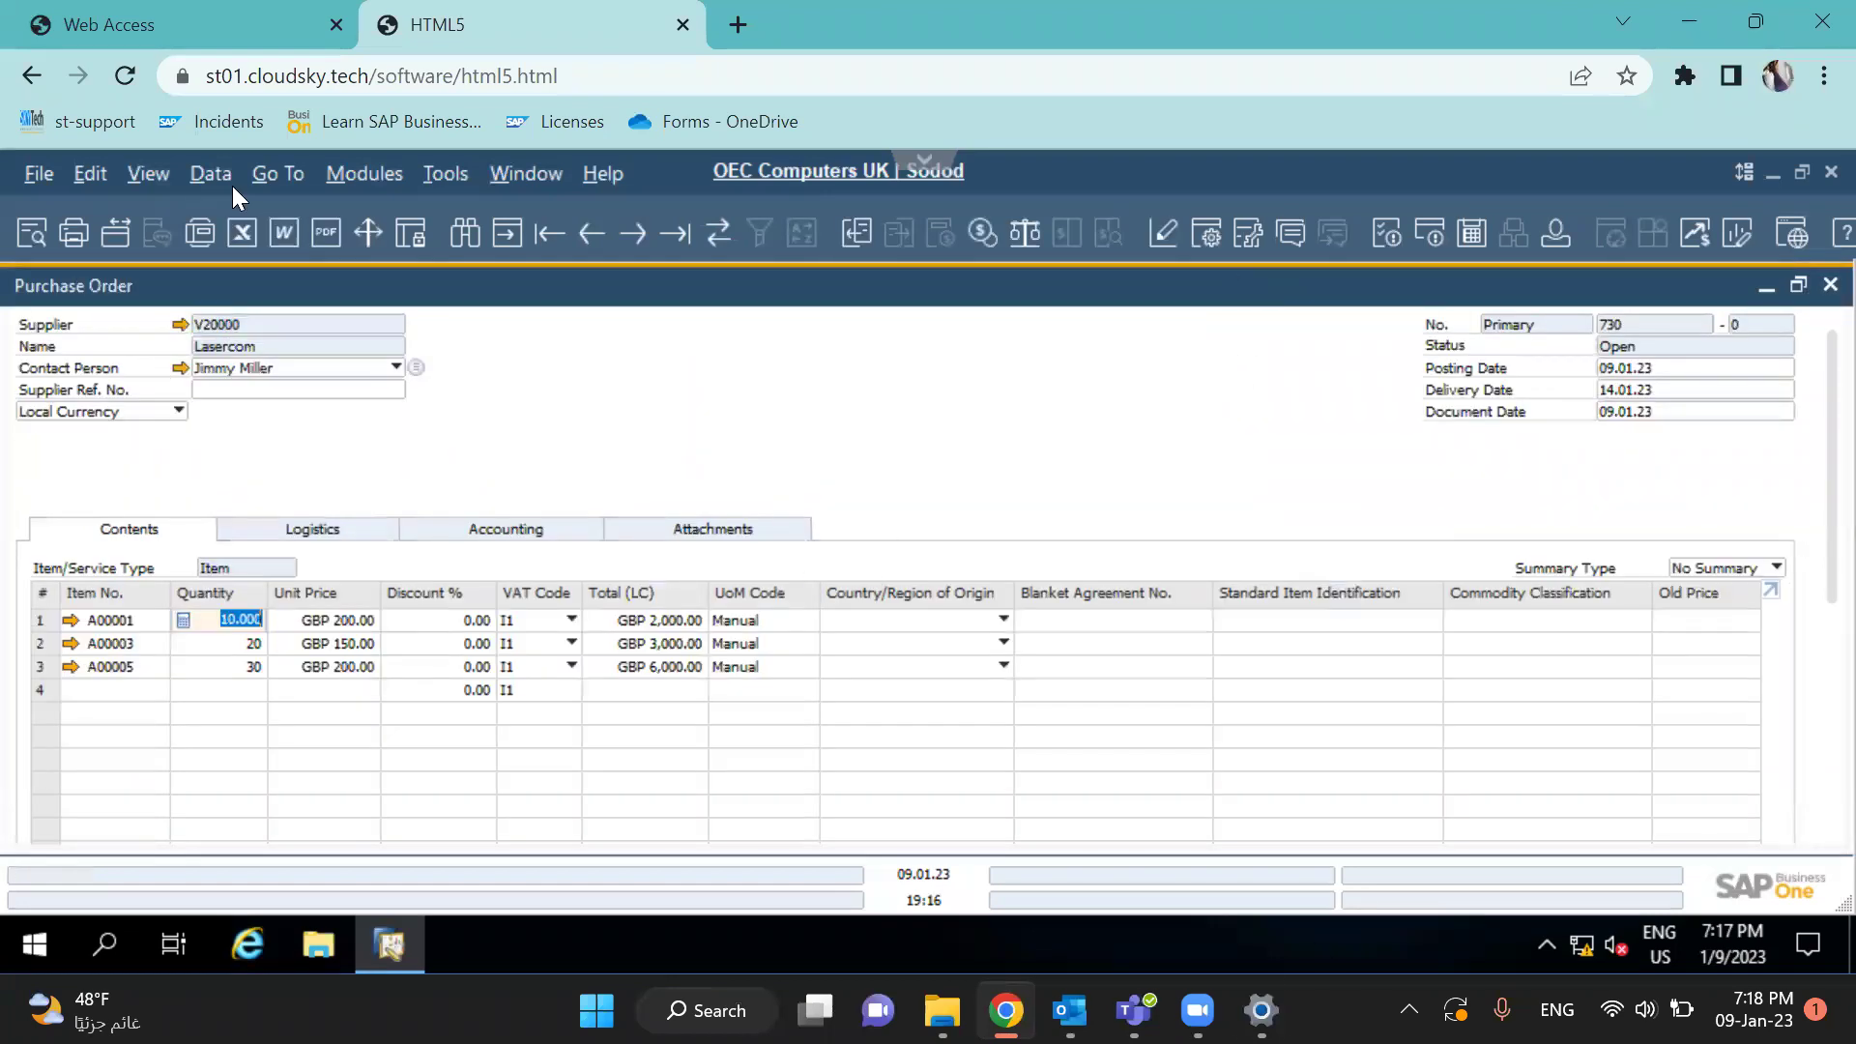
Make the Whse column visible in the purchase order's item rows through the form settings
{"action": "left_click", "coordinate": [1203, 228]}
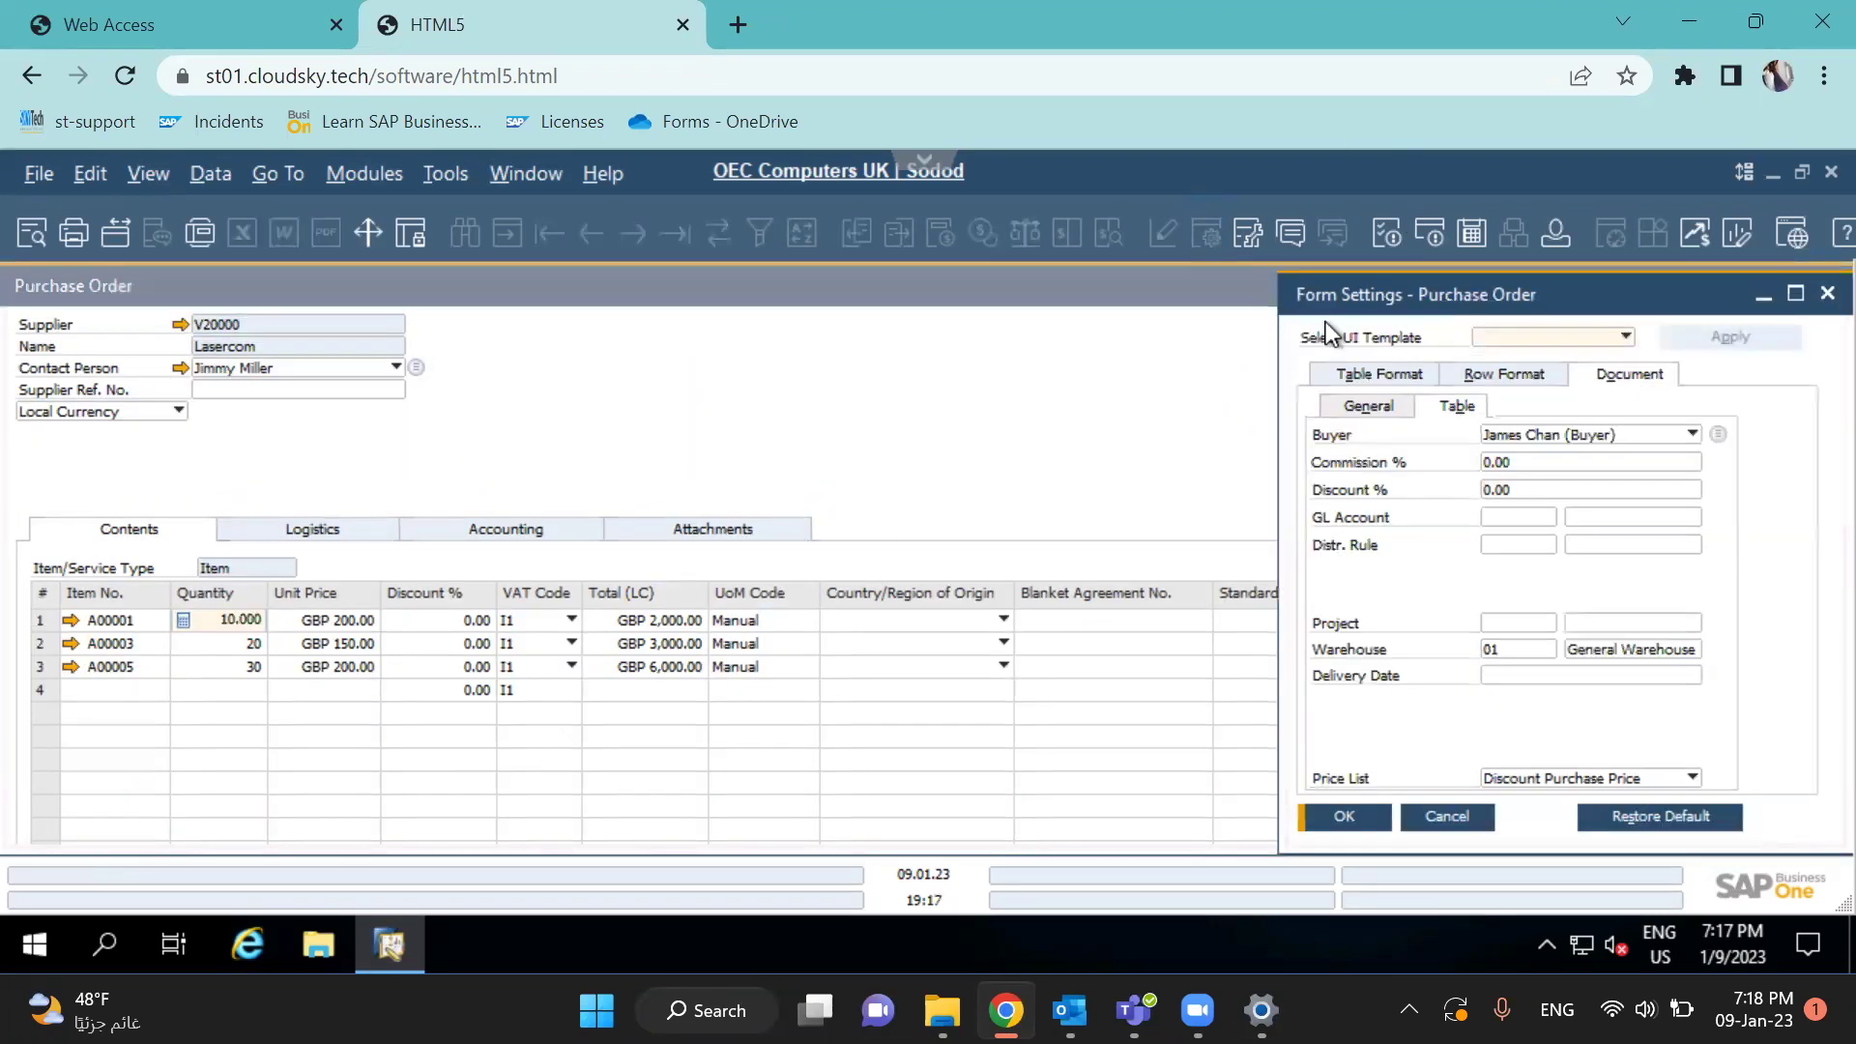
{"action": "left_click", "coordinate": [1380, 375]}
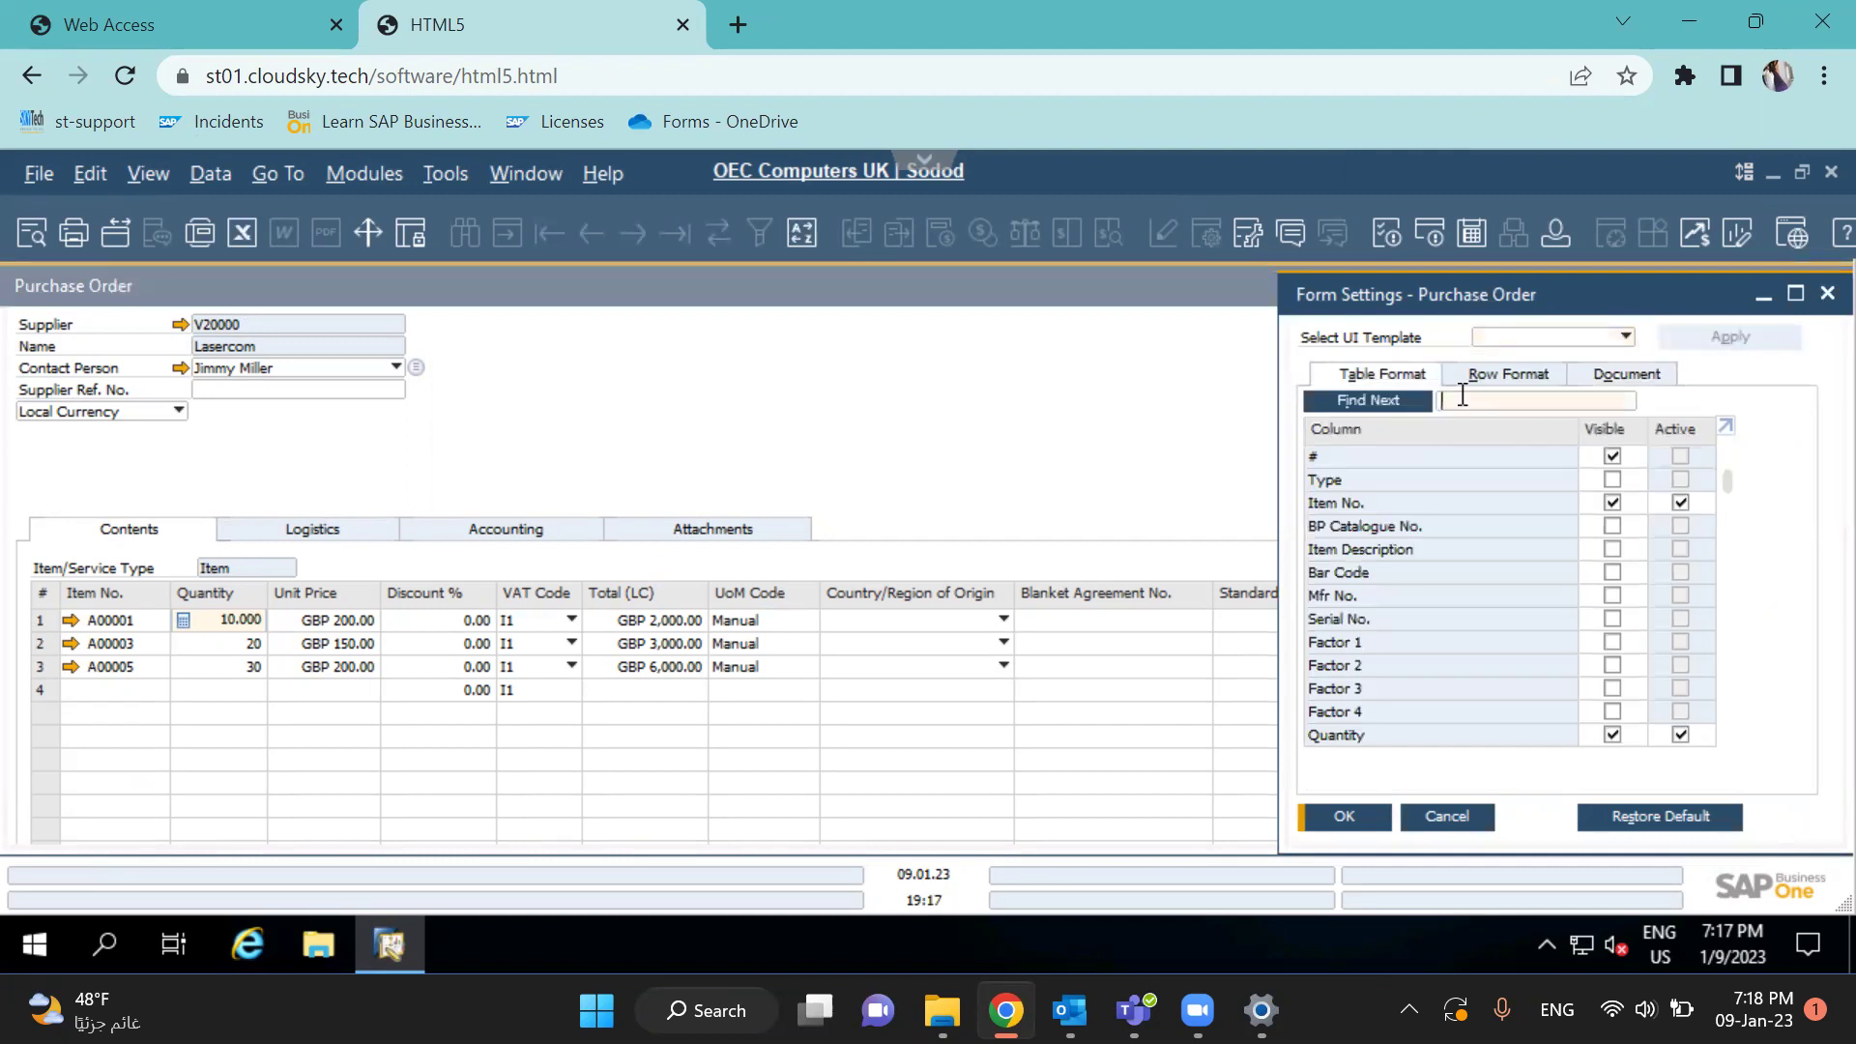
{"action": "type", "text": "wh"}
{"action": "left_click", "coordinate": [1611, 455]}
{"action": "left_click", "coordinate": [1345, 816]}
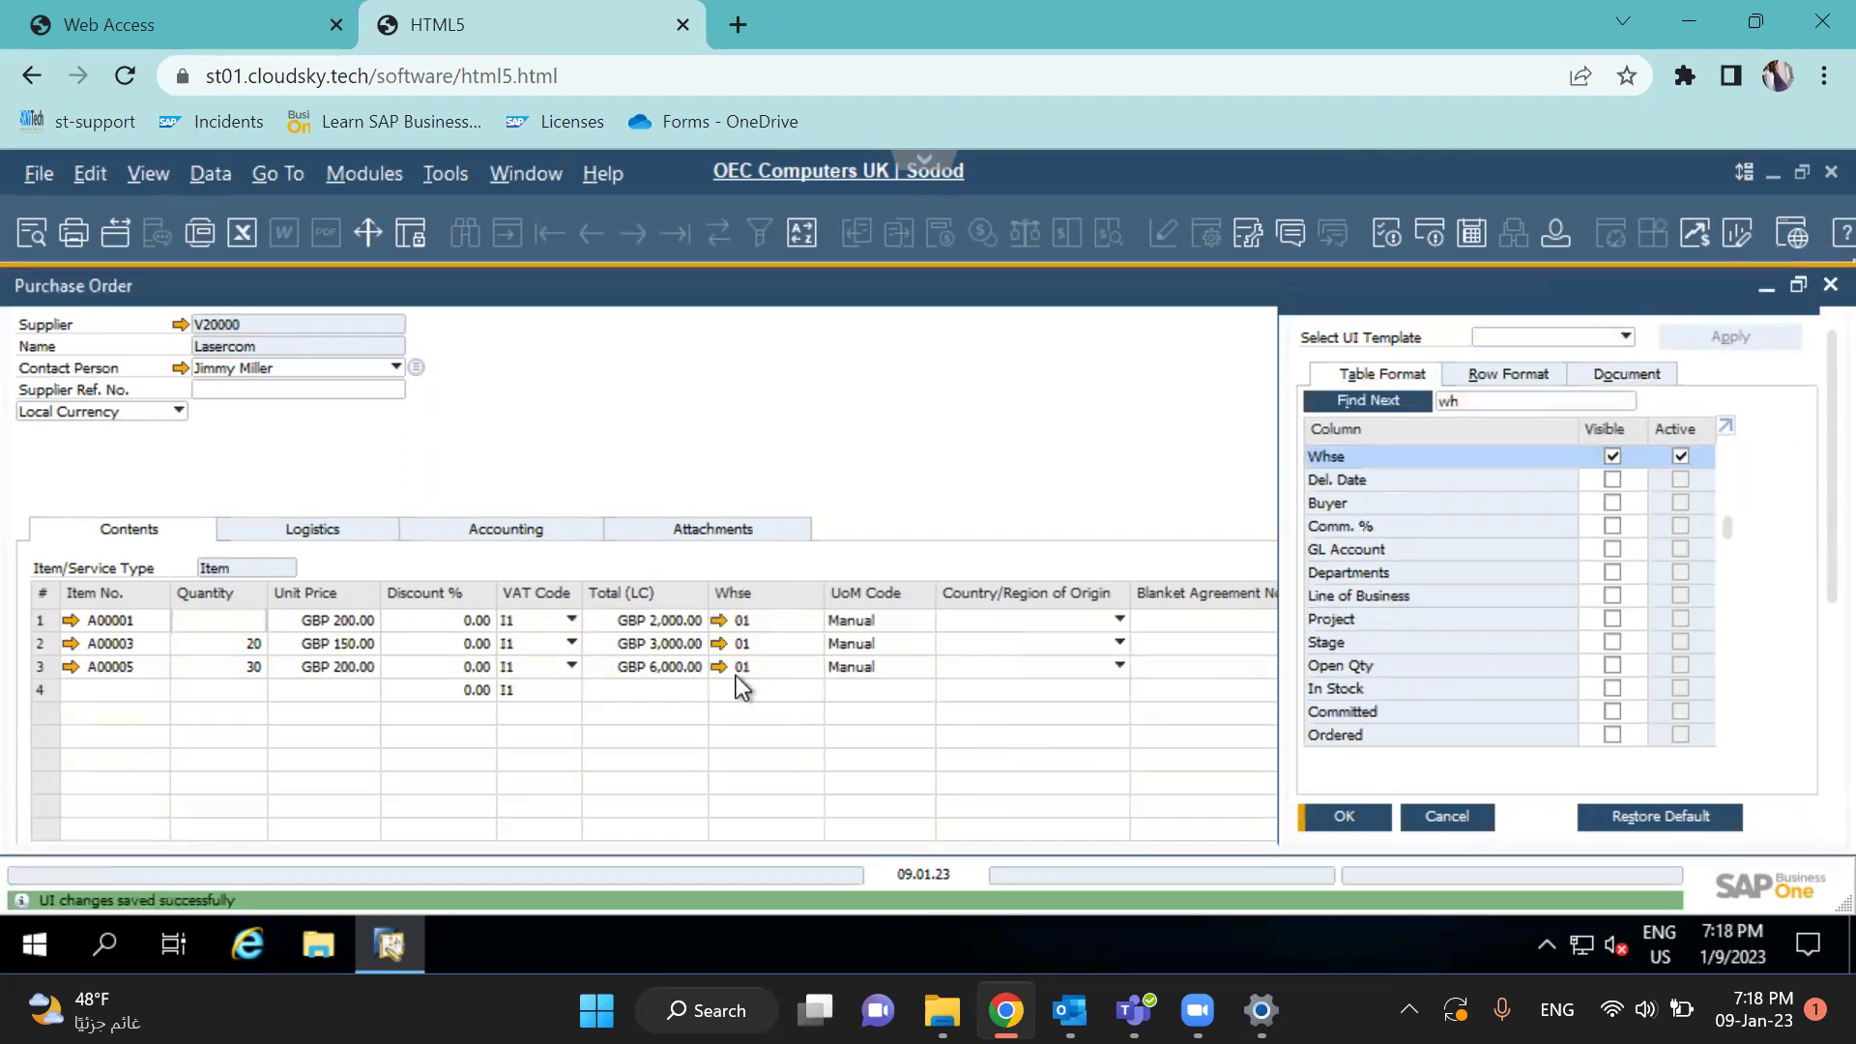
Examine item A00001's in-stock, committed, ordered and available quantities for the General Warehouse in its stock data
{"action": "left_click", "coordinate": [71, 620]}
{"action": "left_click", "coordinate": [774, 520]}
{"action": "scroll", "coordinate": [1816, 709], "scroll_direction": "down", "scroll_amount": 2}
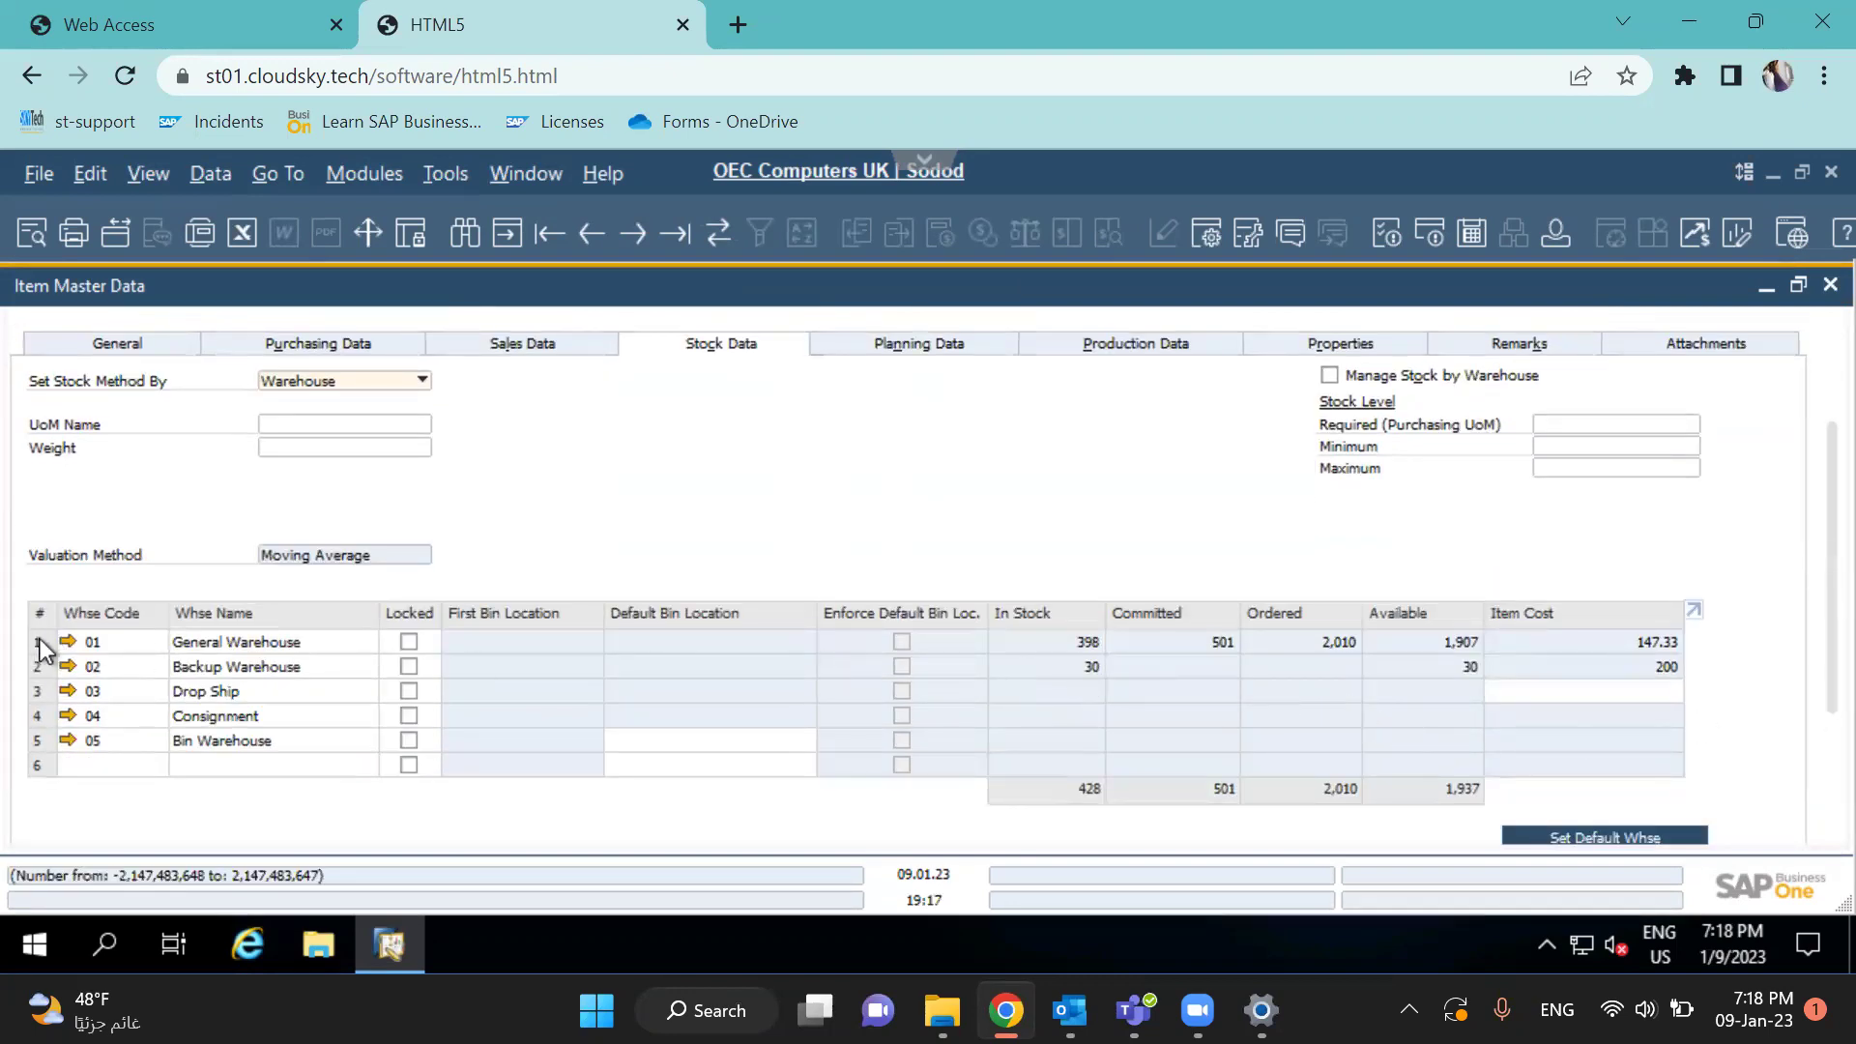
{"action": "left_click", "coordinate": [1129, 642]}
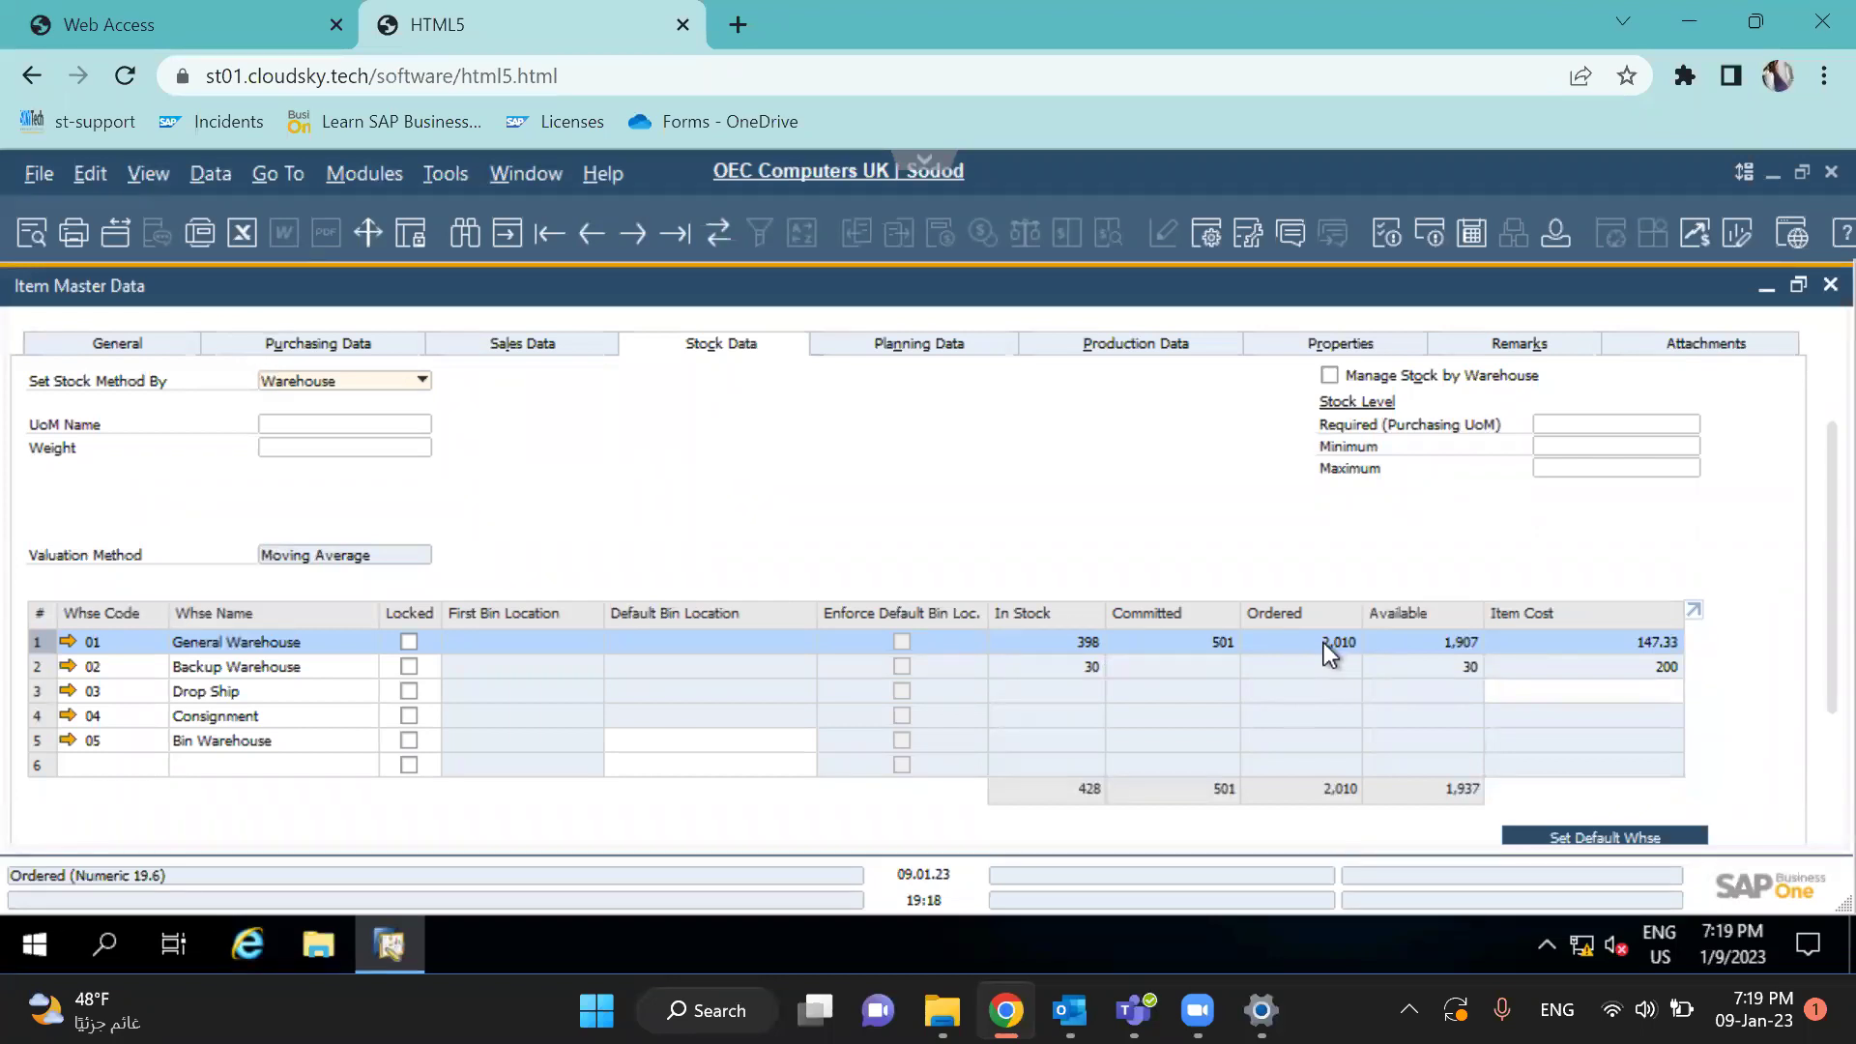
Open the Stock Status report for item A00001, examine the documents behind its ordered quantity, and return to the purchase order
{"action": "right_click", "coordinate": [975, 429]}
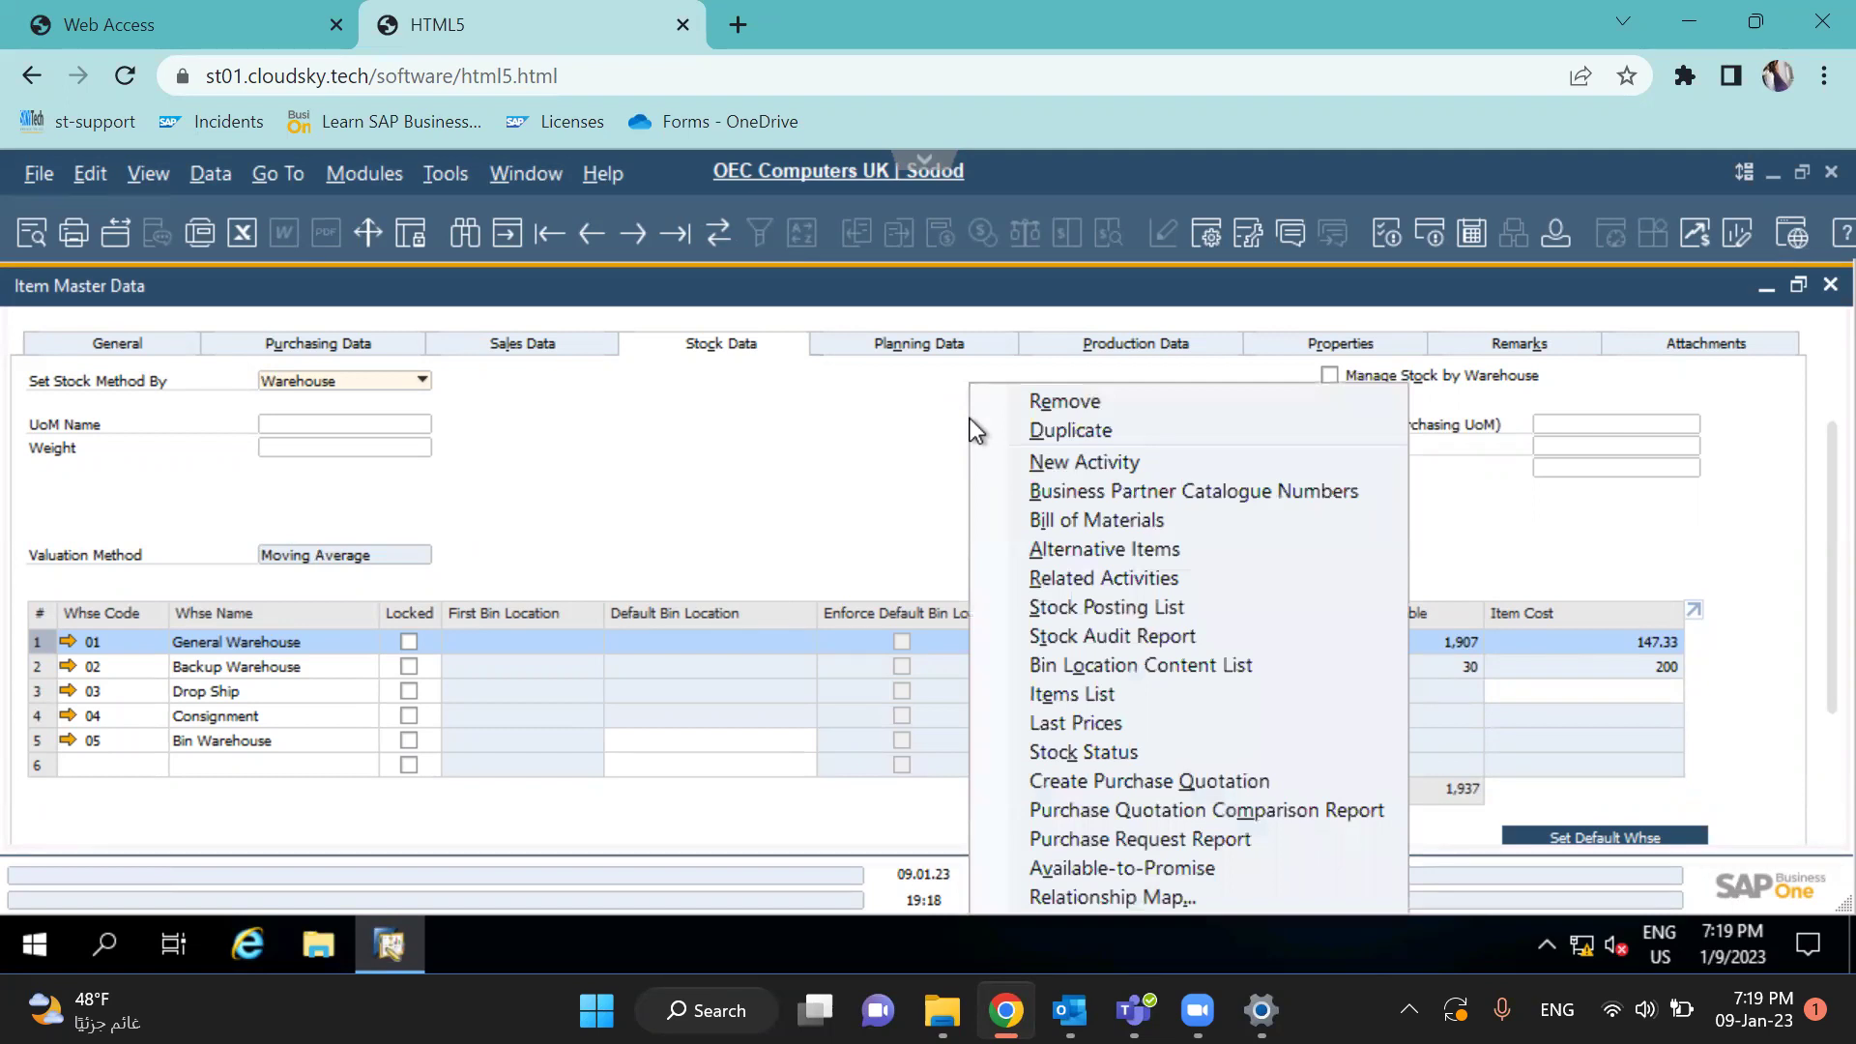
{"action": "left_click", "coordinate": [1093, 751]}
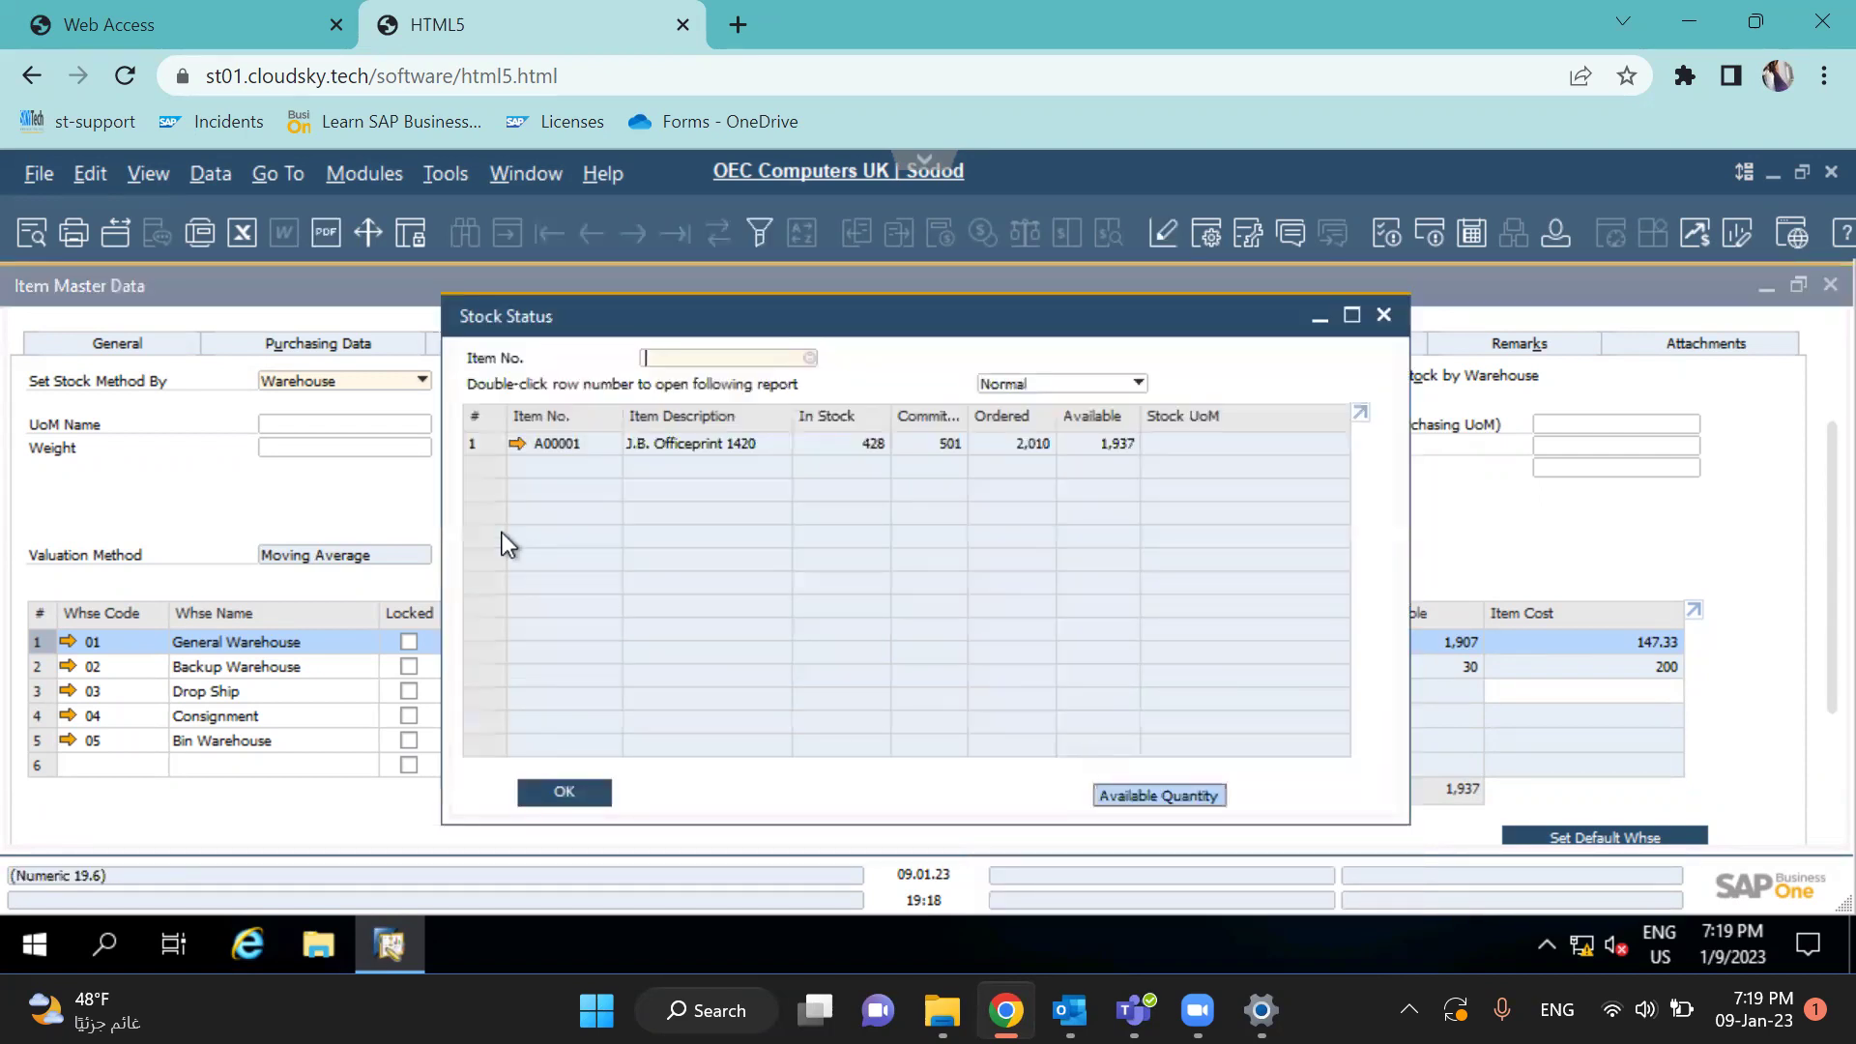
{"action": "left_click", "coordinate": [489, 446]}
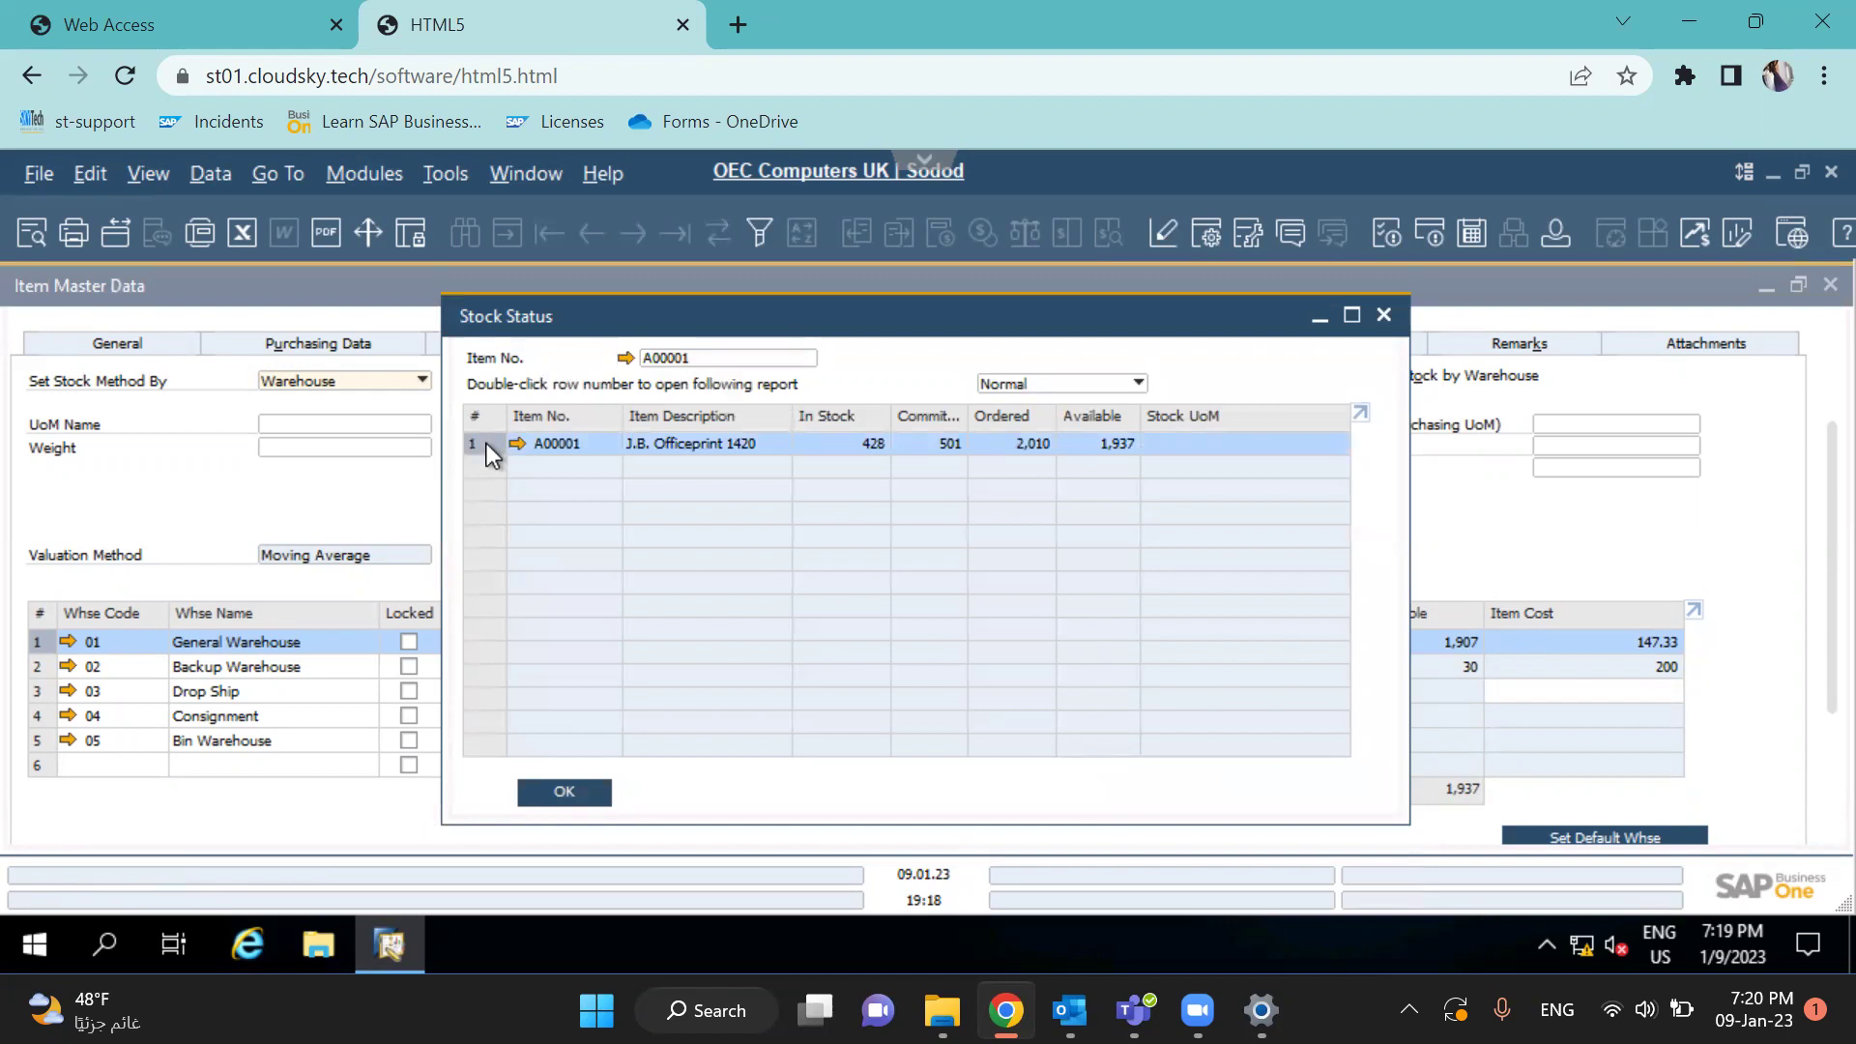
{"action": "double_click", "coordinate": [489, 447]}
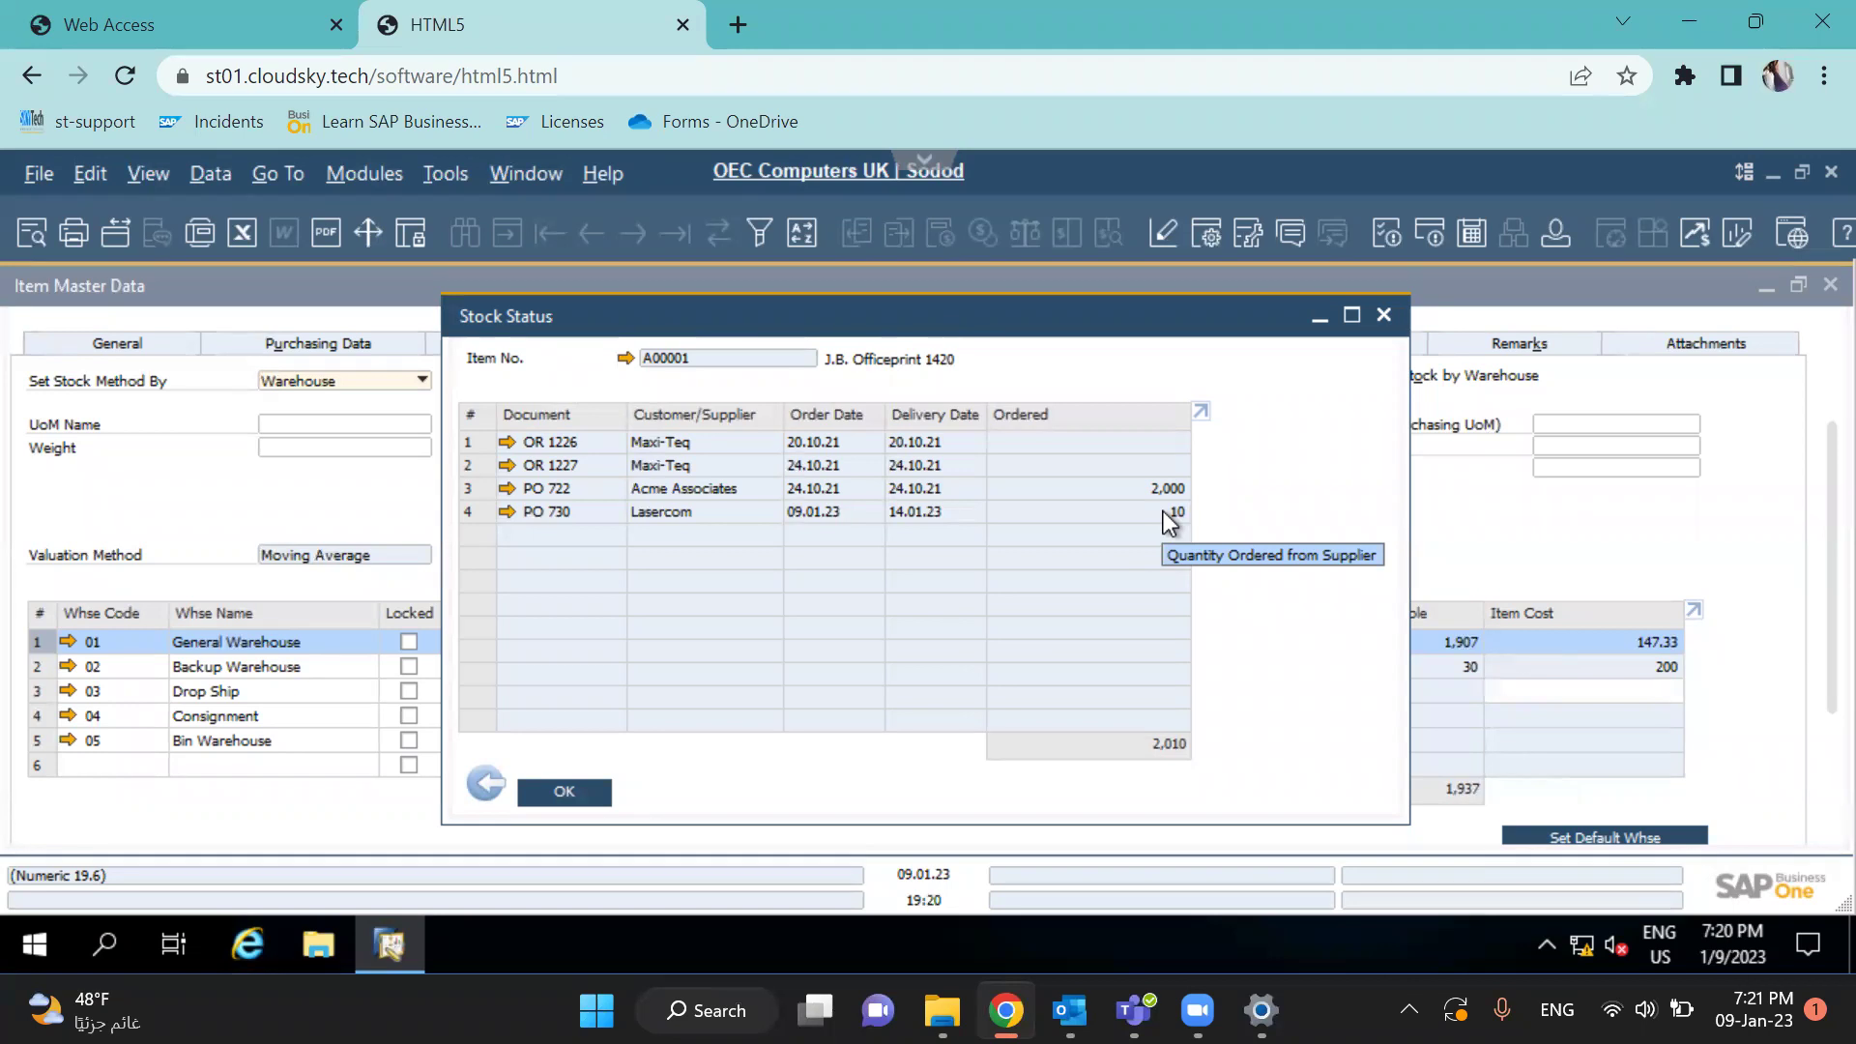
{"action": "double_click", "coordinate": [1169, 522]}
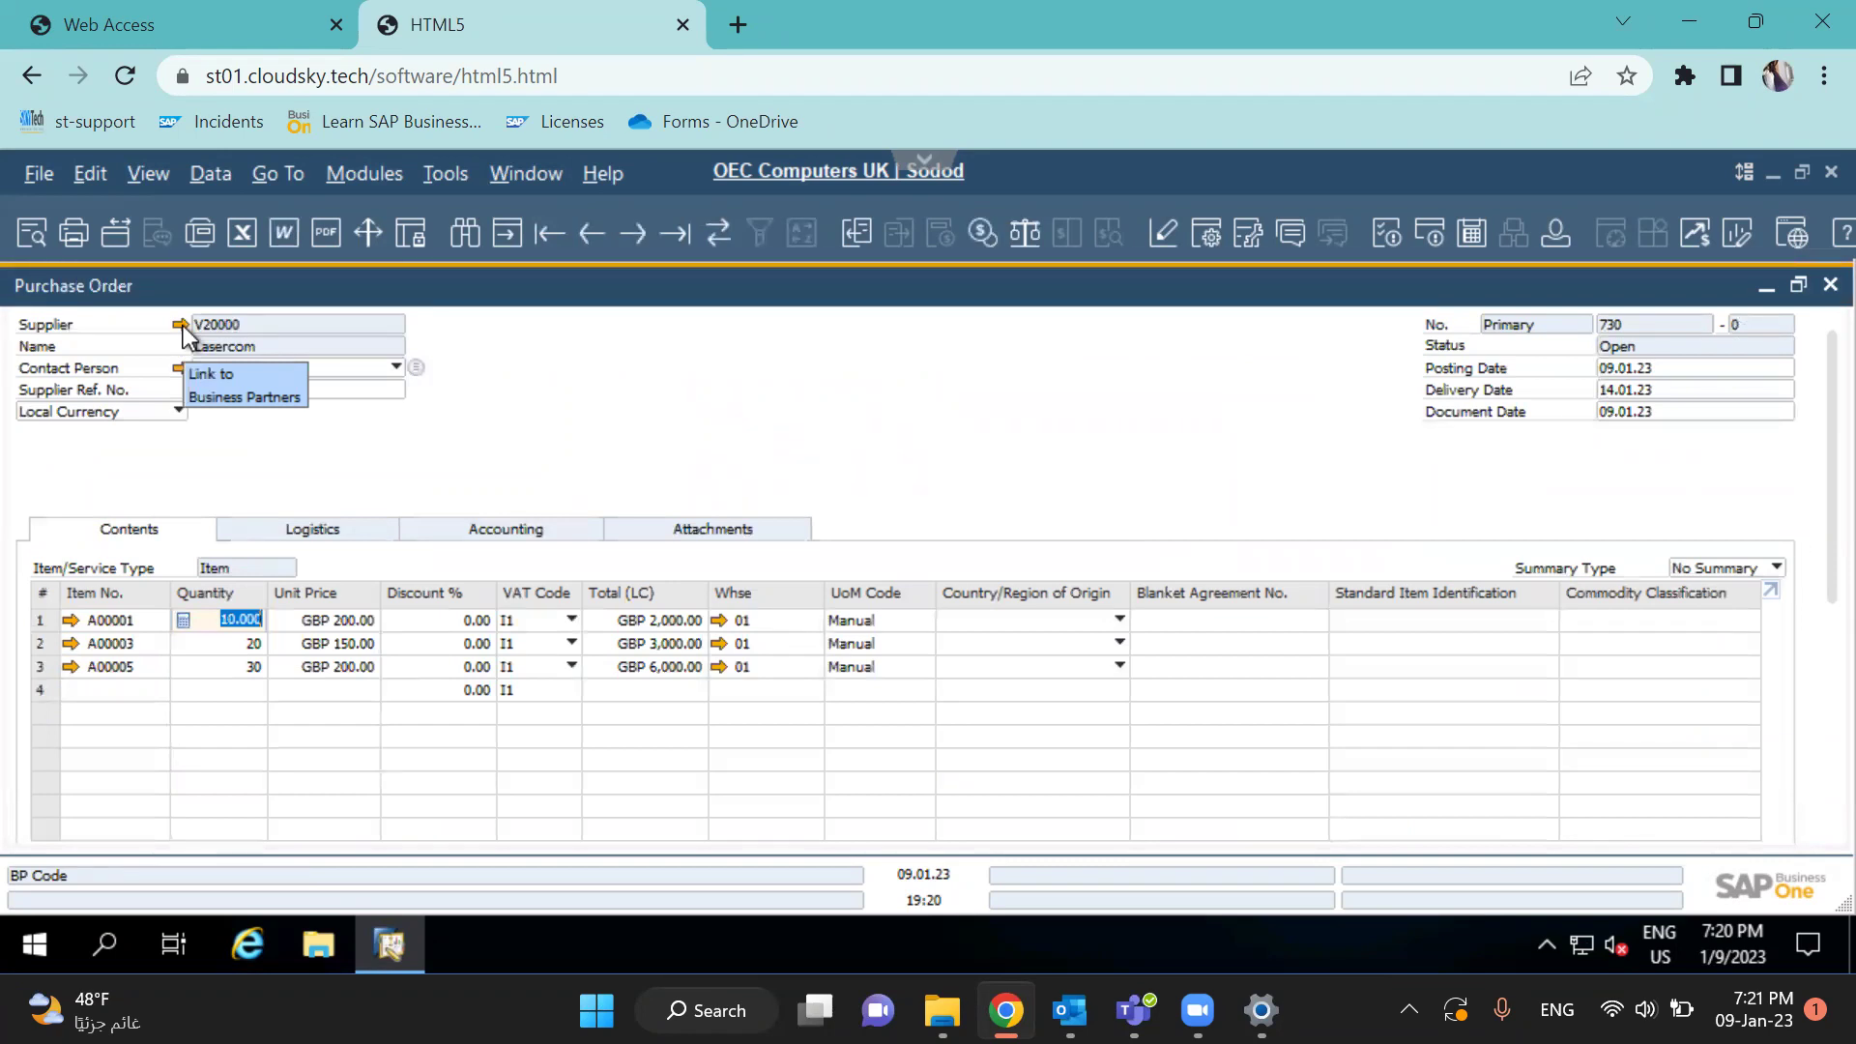
Review the supplier's master data and available business partner types, and return to the order to check its total payment due
{"action": "left_click", "coordinate": [182, 325]}
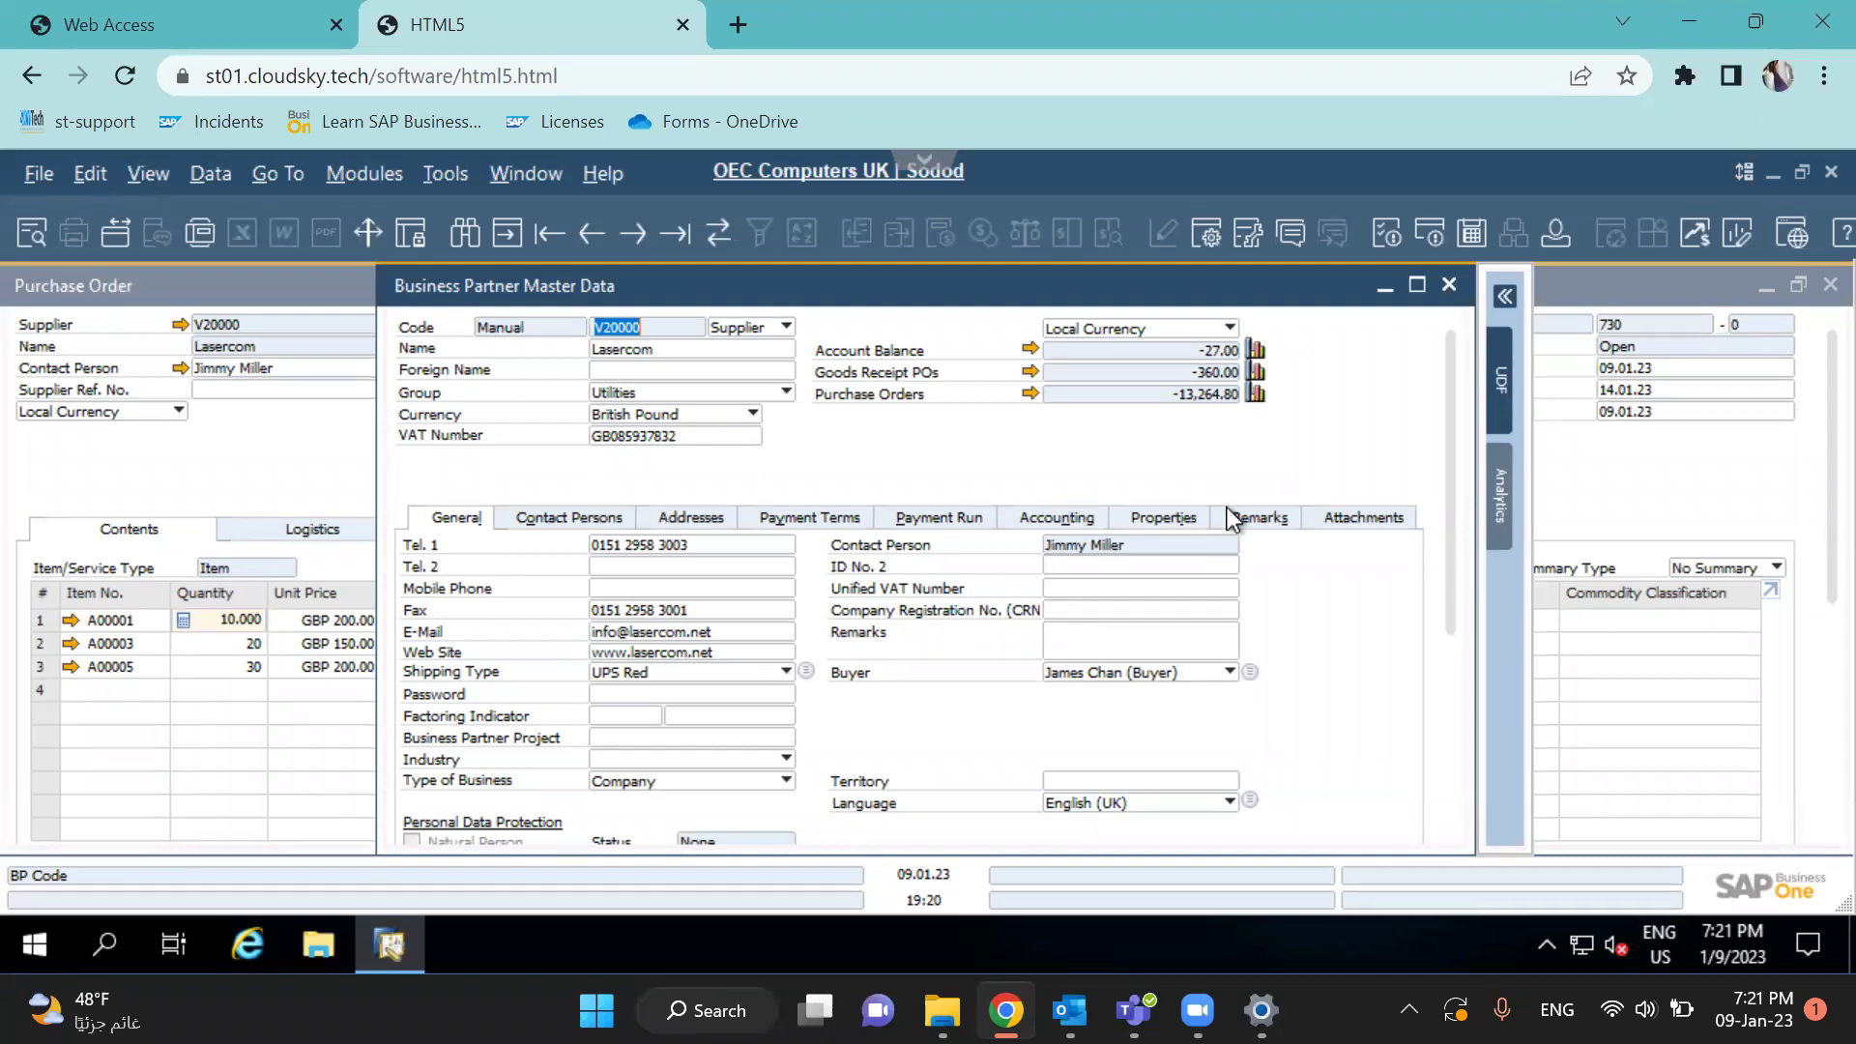
{"action": "left_click", "coordinate": [764, 333]}
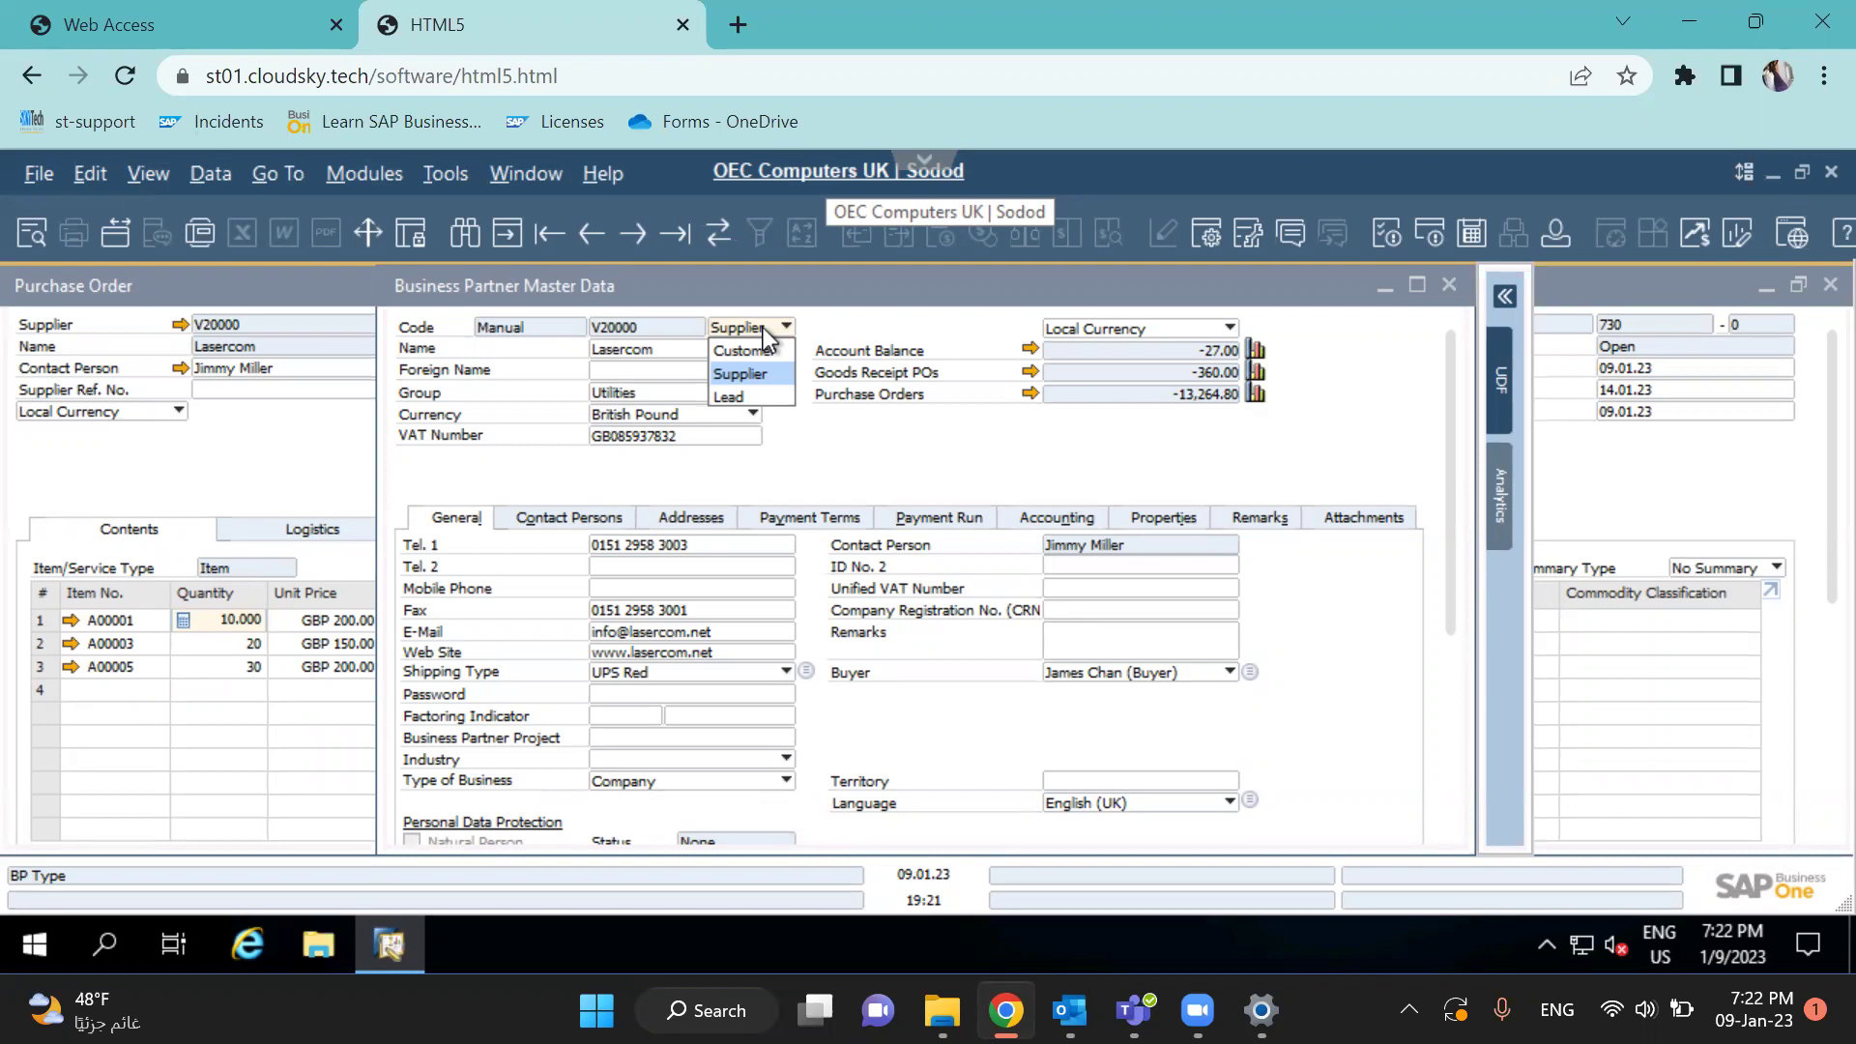
{"action": "left_click", "coordinate": [979, 329]}
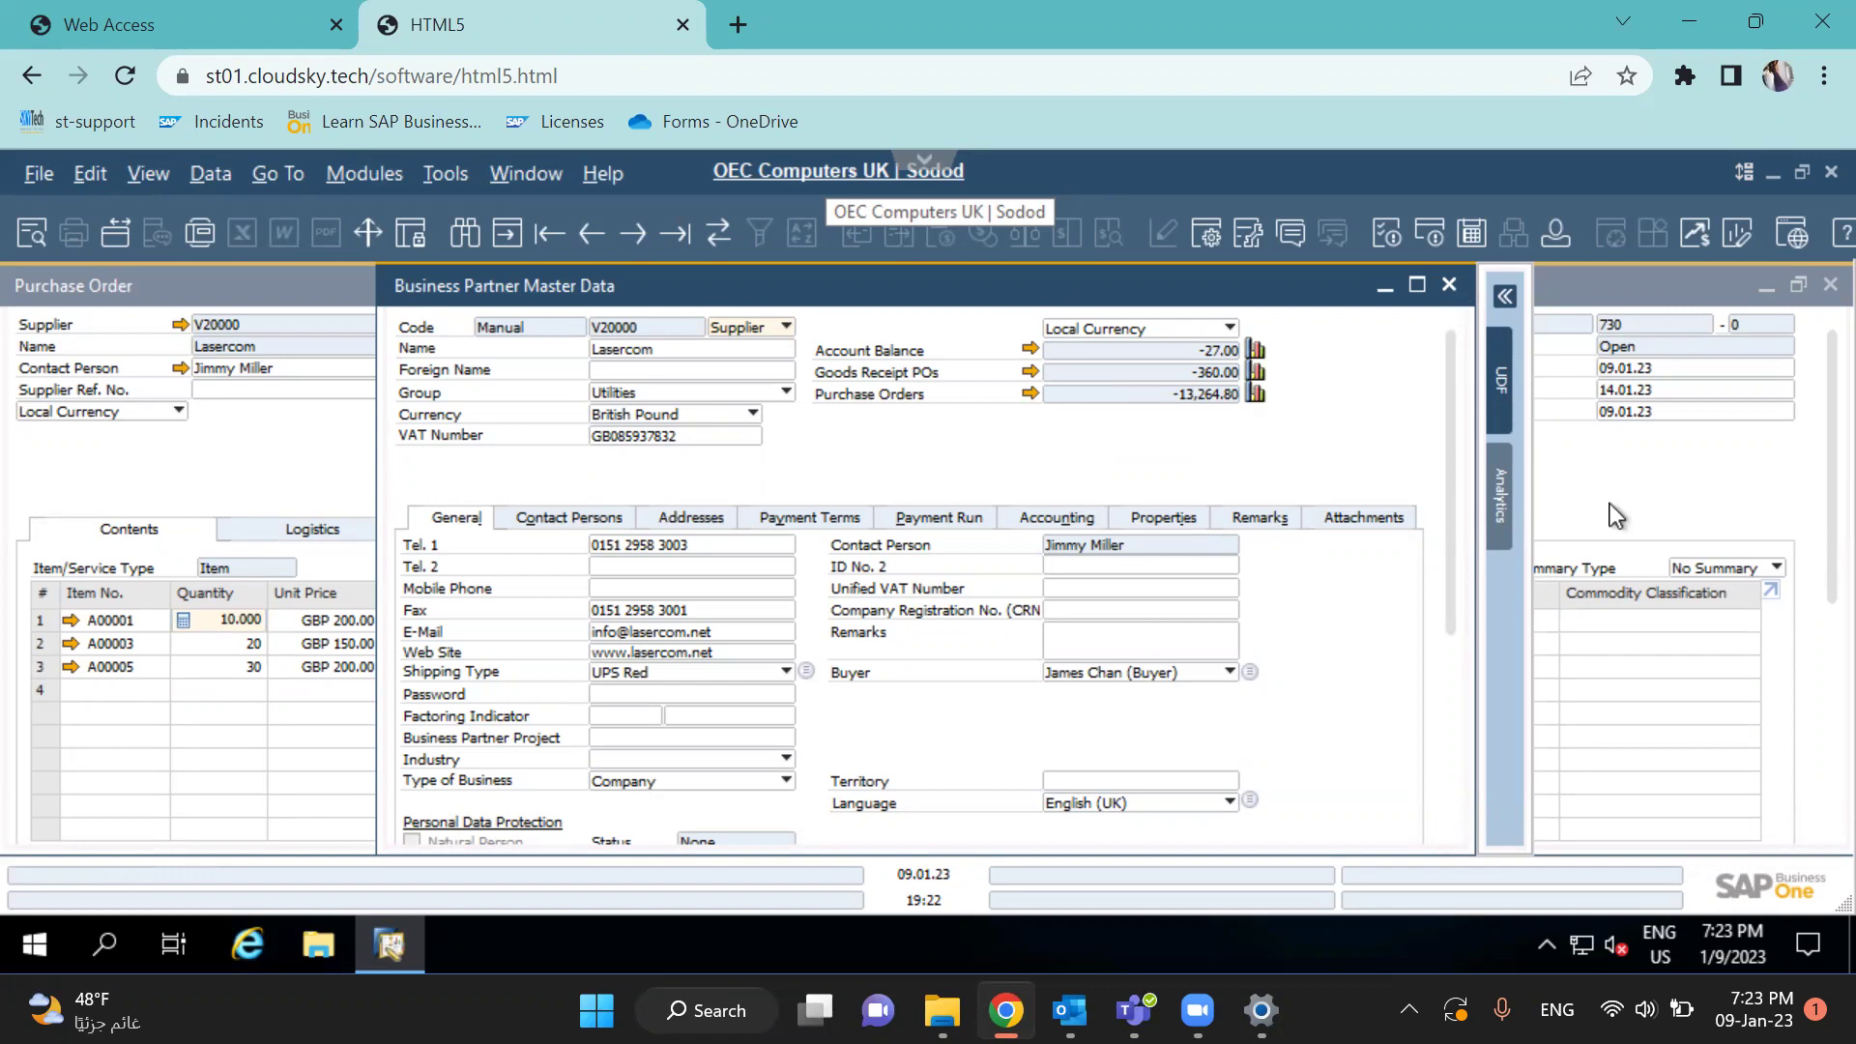
{"action": "left_click", "coordinate": [1817, 580]}
{"action": "scroll", "coordinate": [1819, 817], "scroll_direction": "down", "scroll_amount": 5}
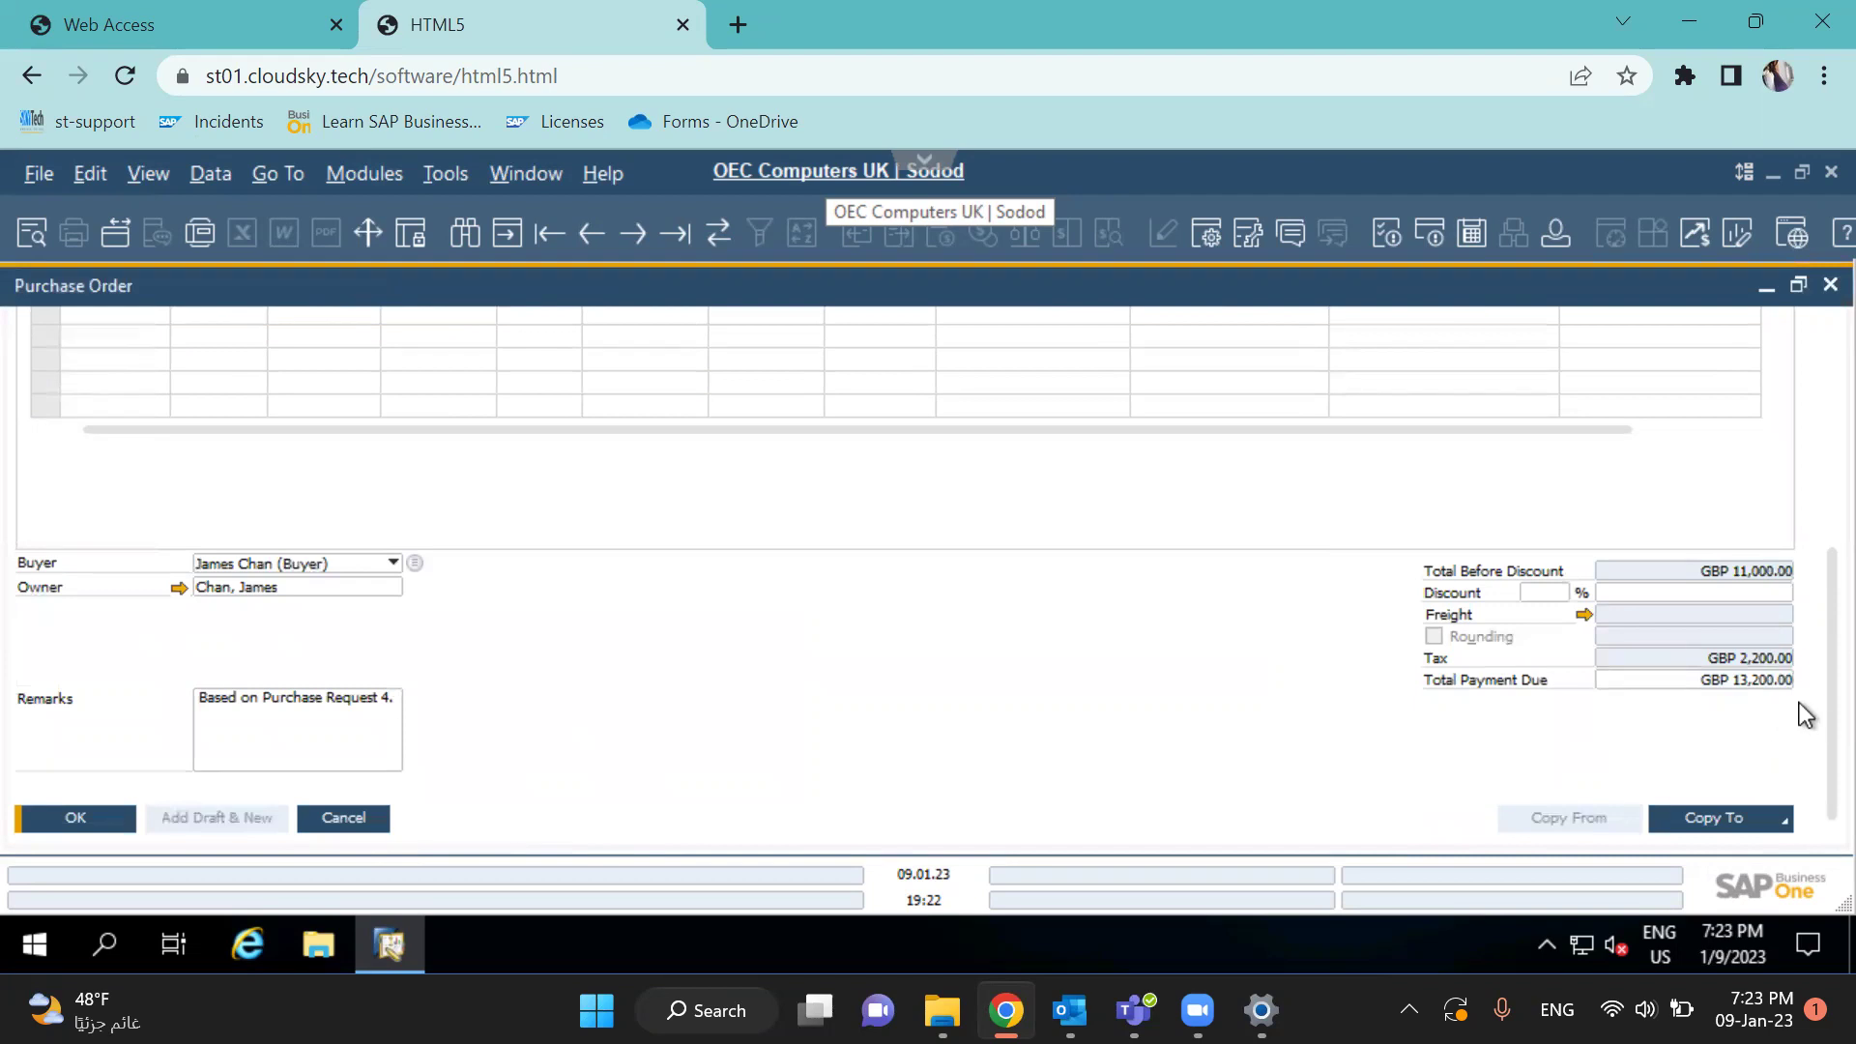
{"action": "scroll", "coordinate": [1813, 500], "scroll_direction": "up", "scroll_amount": 5}
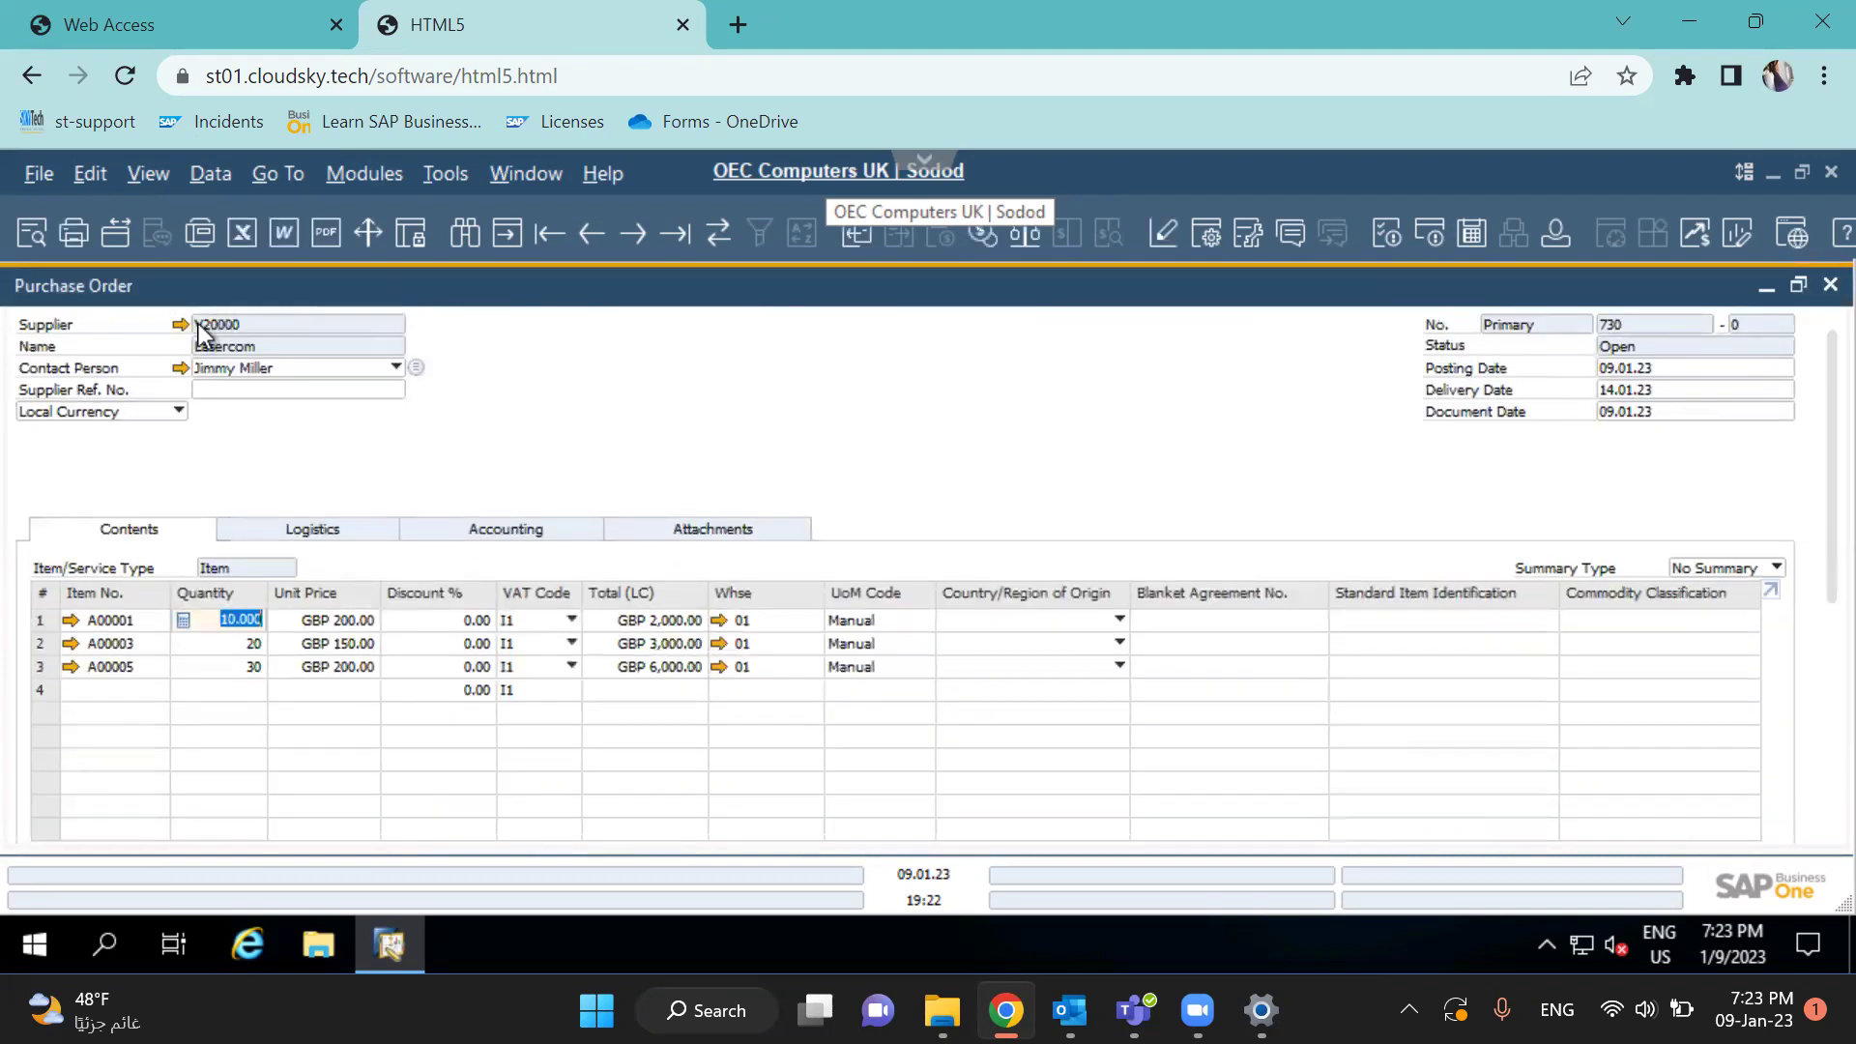
Examine the supplier's purchase order balance with its column widths fitted to the content, and close it together with the supplier's master data
{"action": "left_click", "coordinate": [179, 325]}
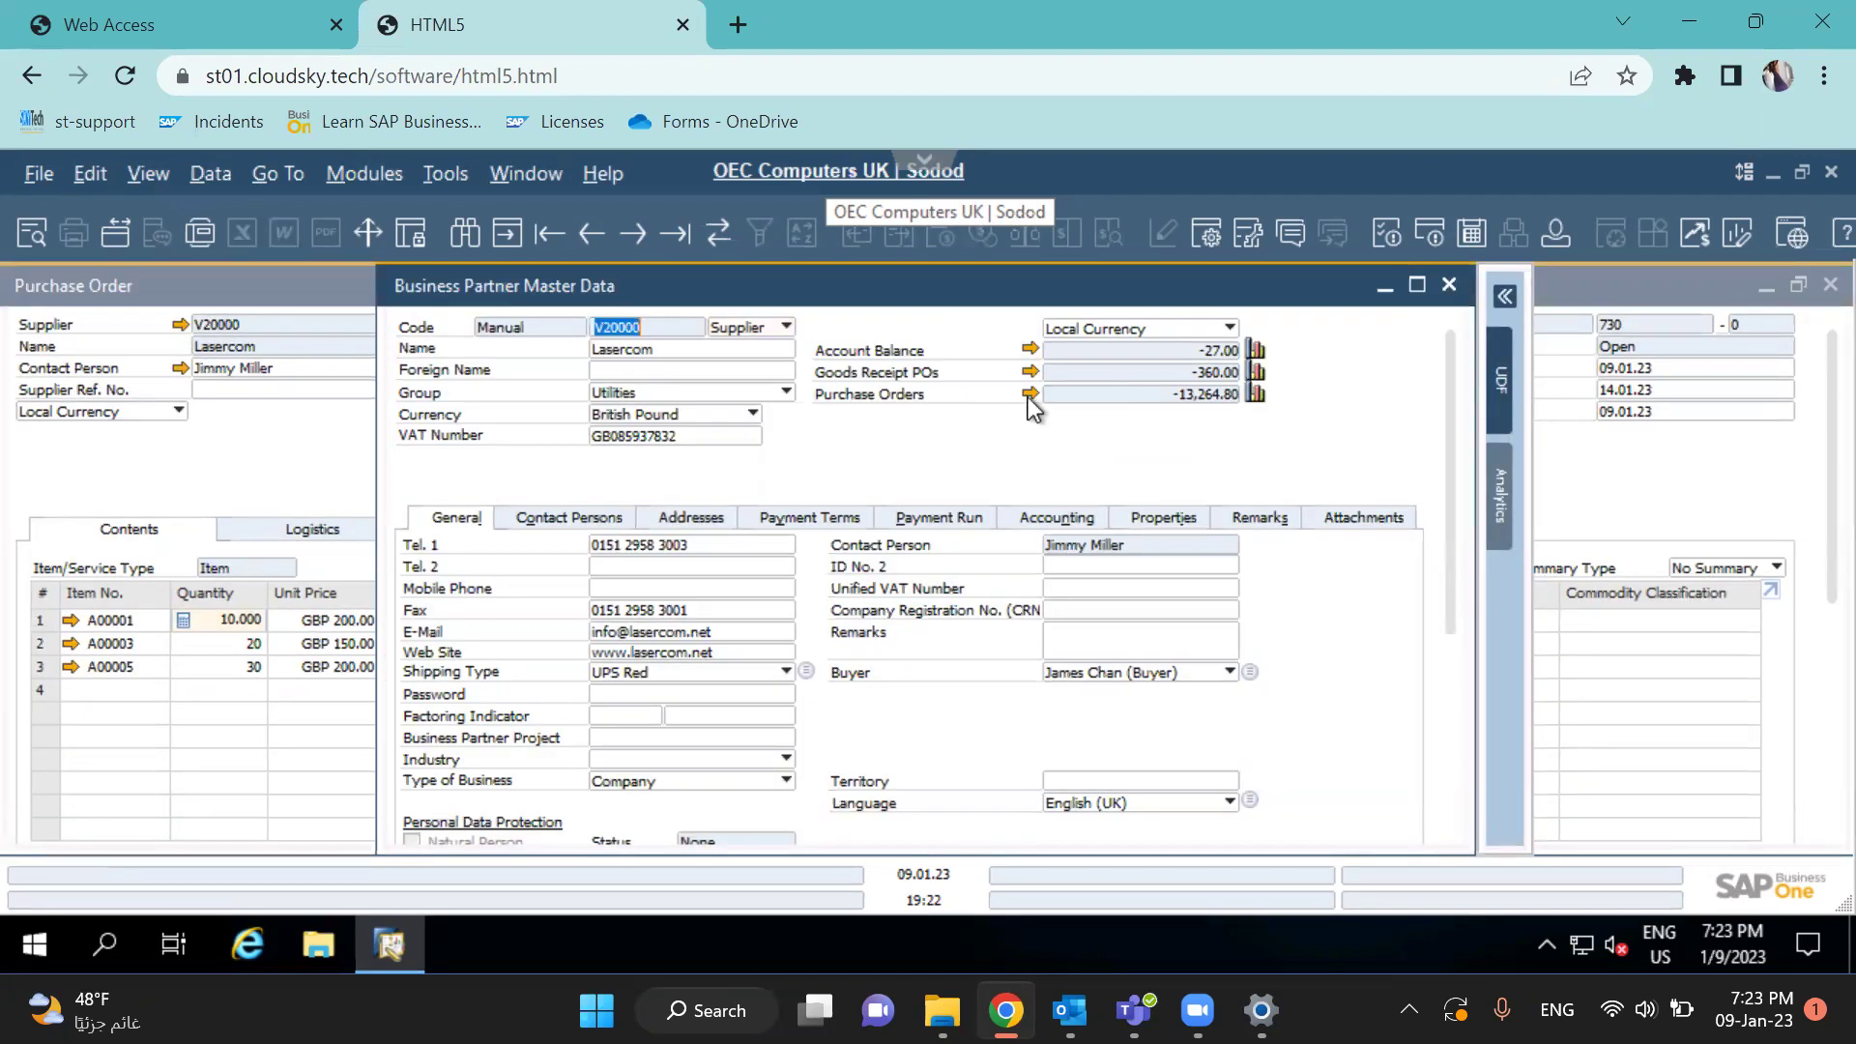
{"action": "left_click", "coordinate": [1031, 395]}
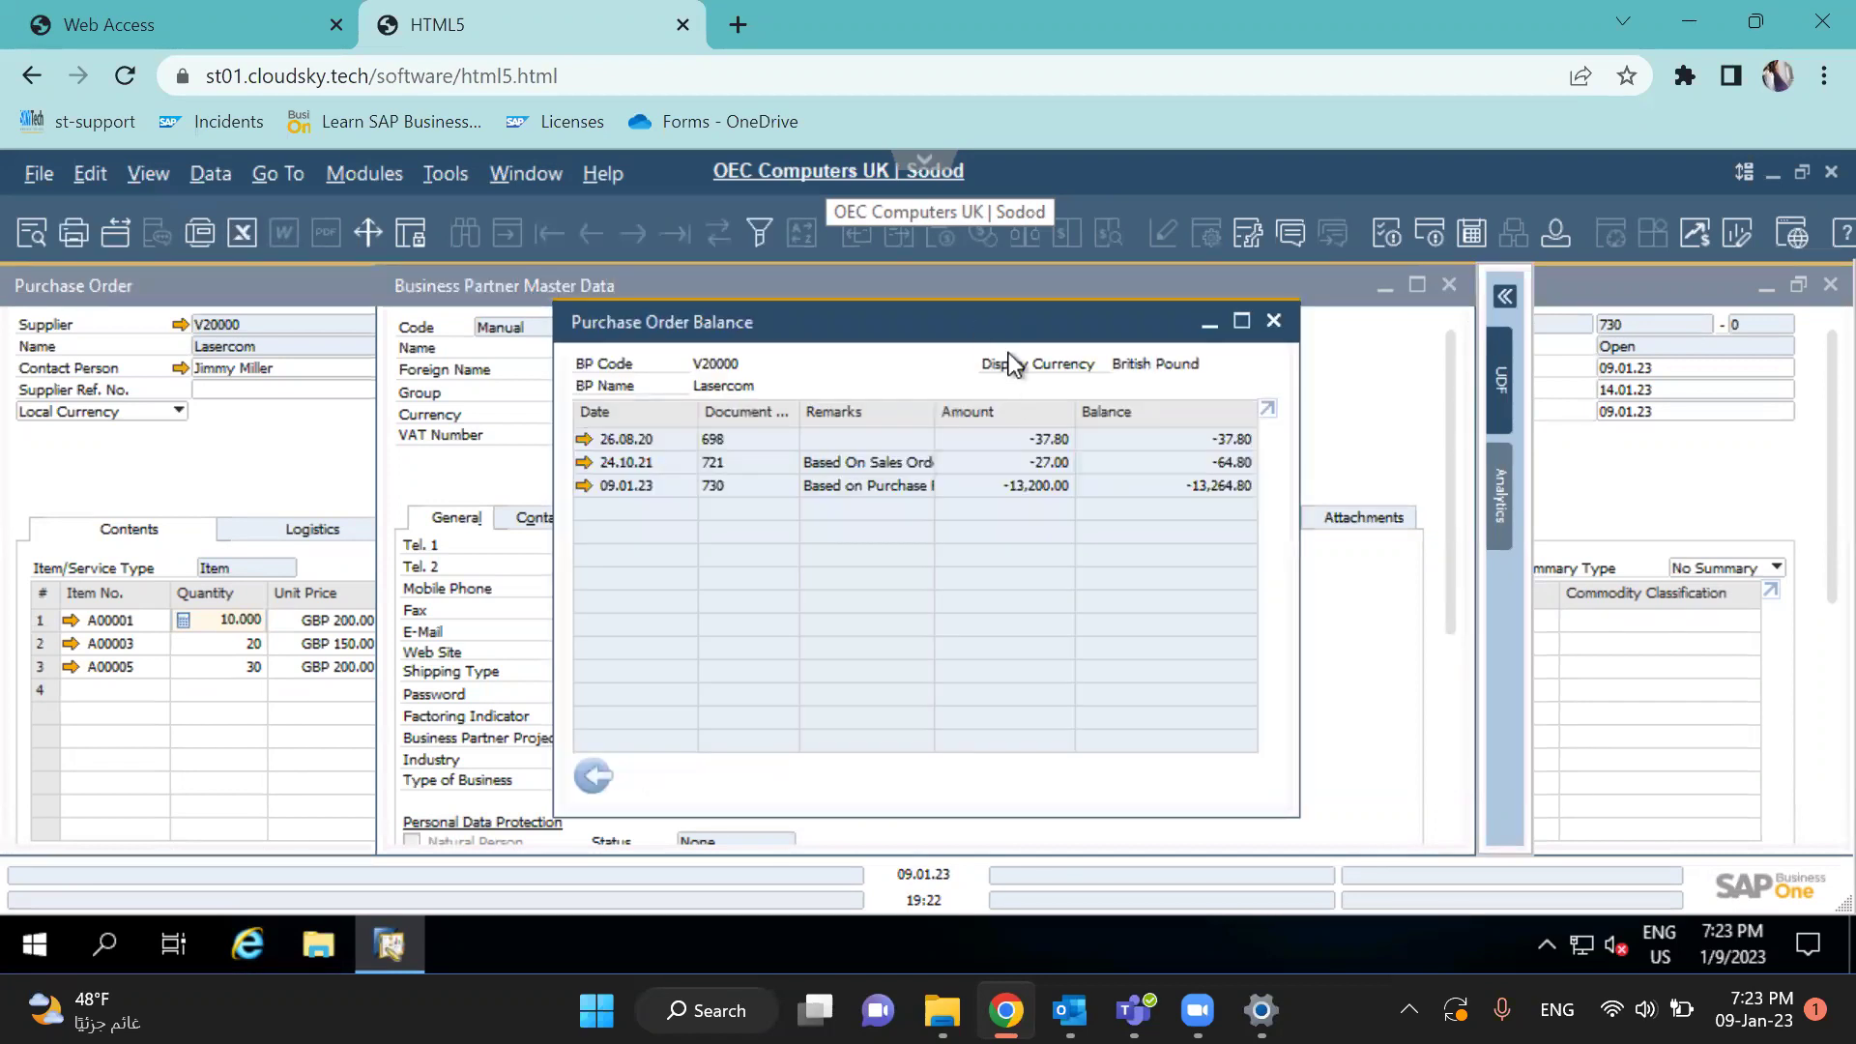
{"action": "left_click_drag", "start_coordinate": [1395, 432], "coordinate": [1385, 461]}
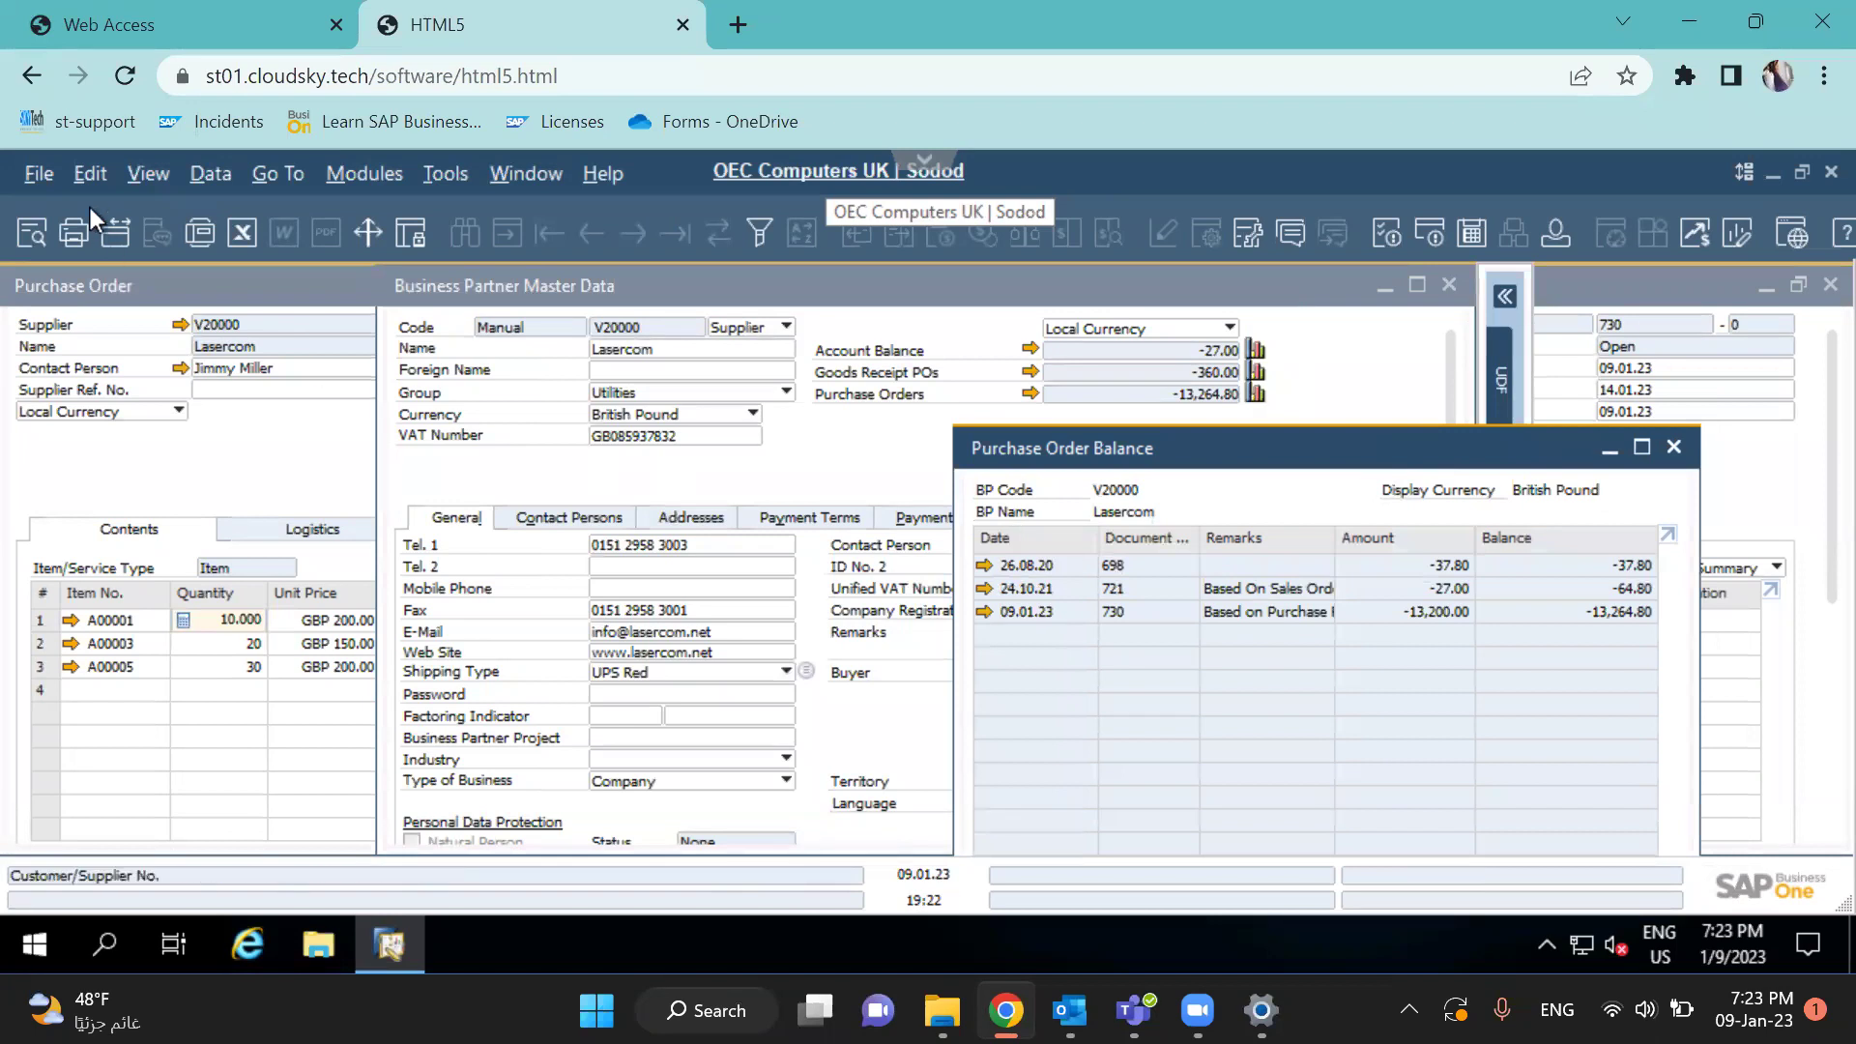
{"action": "left_click", "coordinate": [148, 173]}
{"action": "left_click", "coordinate": [237, 415]}
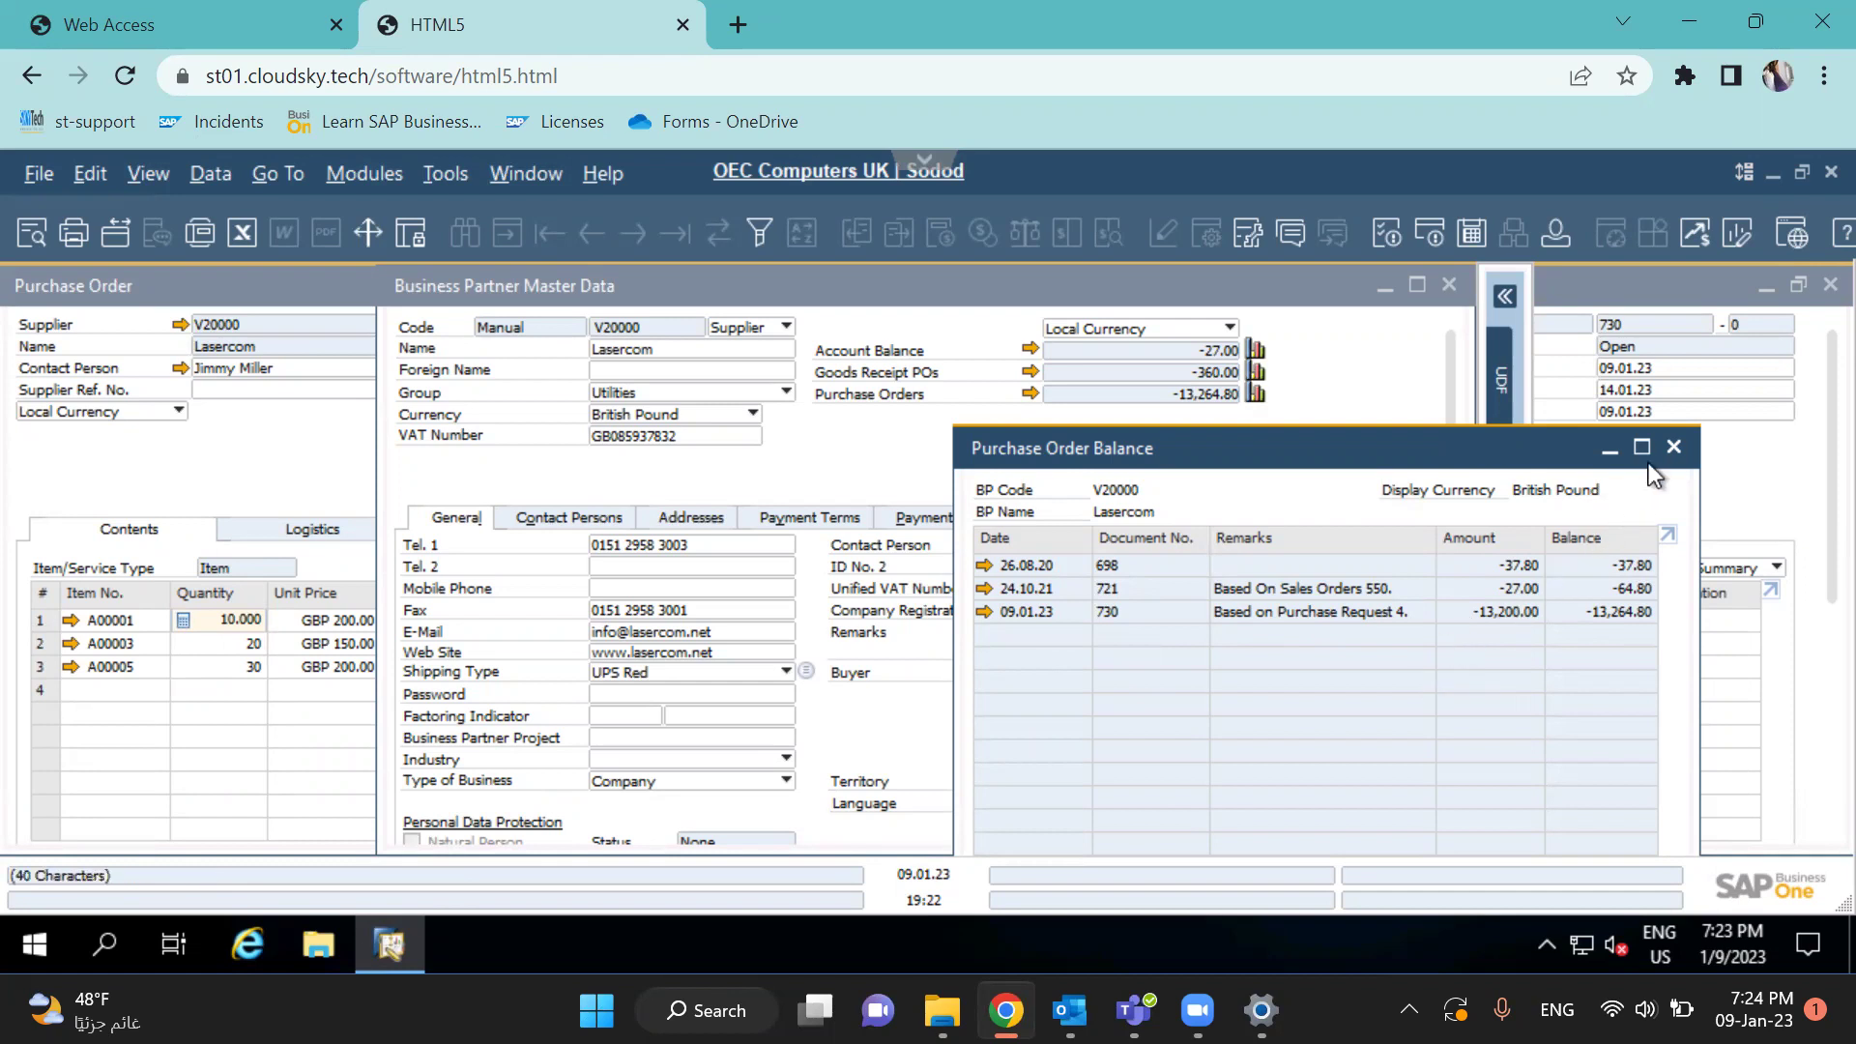
{"action": "left_click", "coordinate": [1673, 448]}
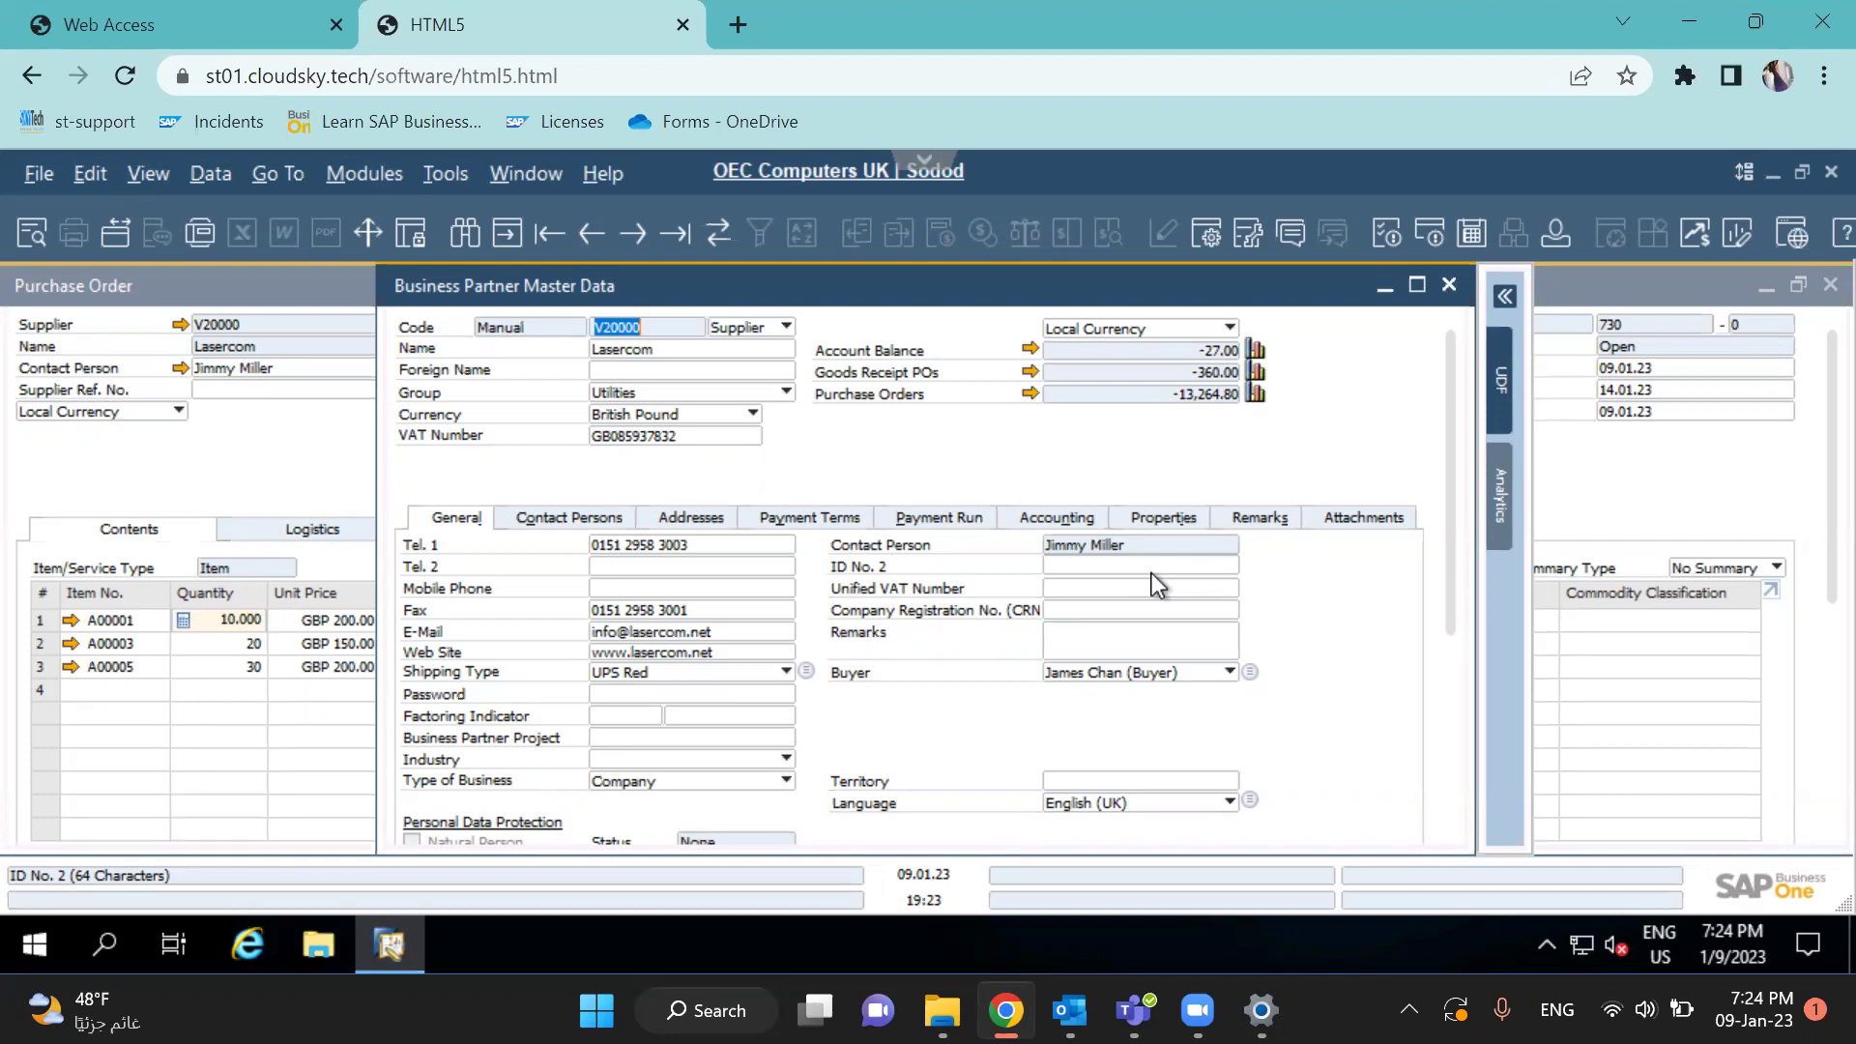
{"action": "left_click", "coordinate": [1451, 301]}
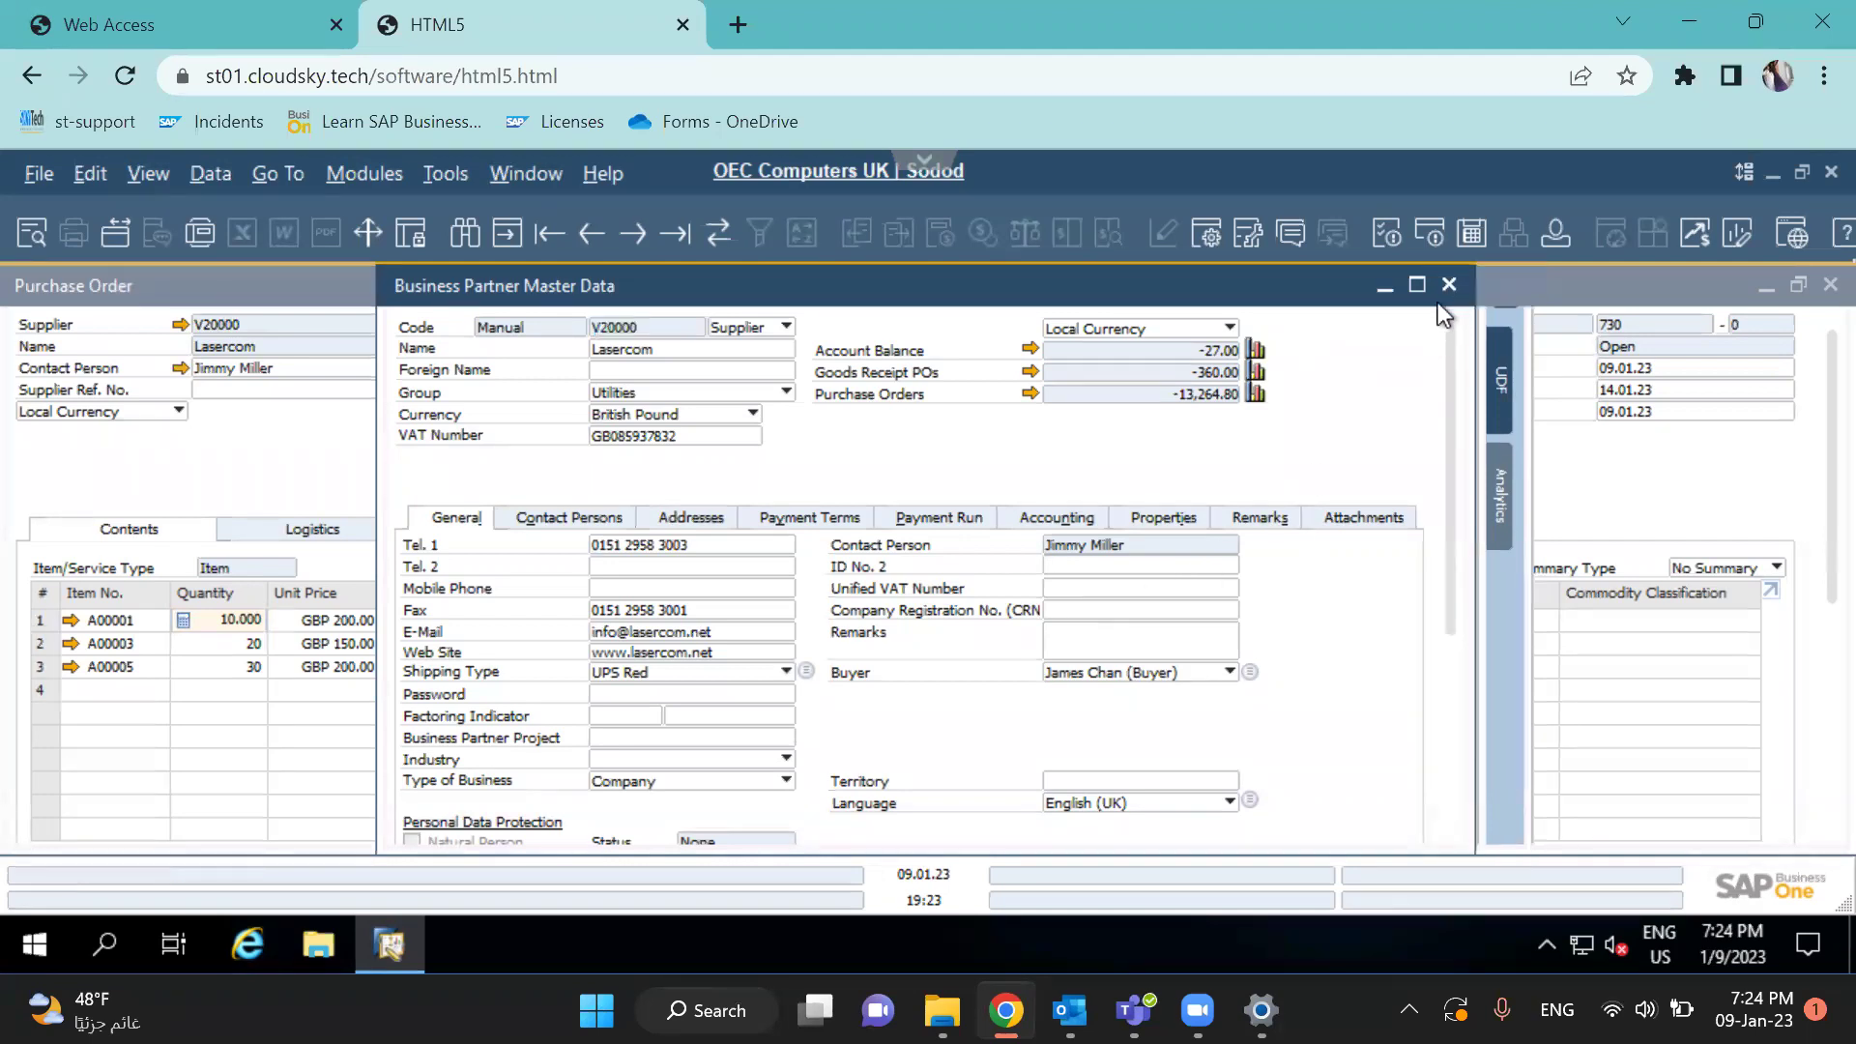
Minimise the purchase order and purchase request windows and clear the module menu search
{"action": "left_click", "coordinate": [1763, 280]}
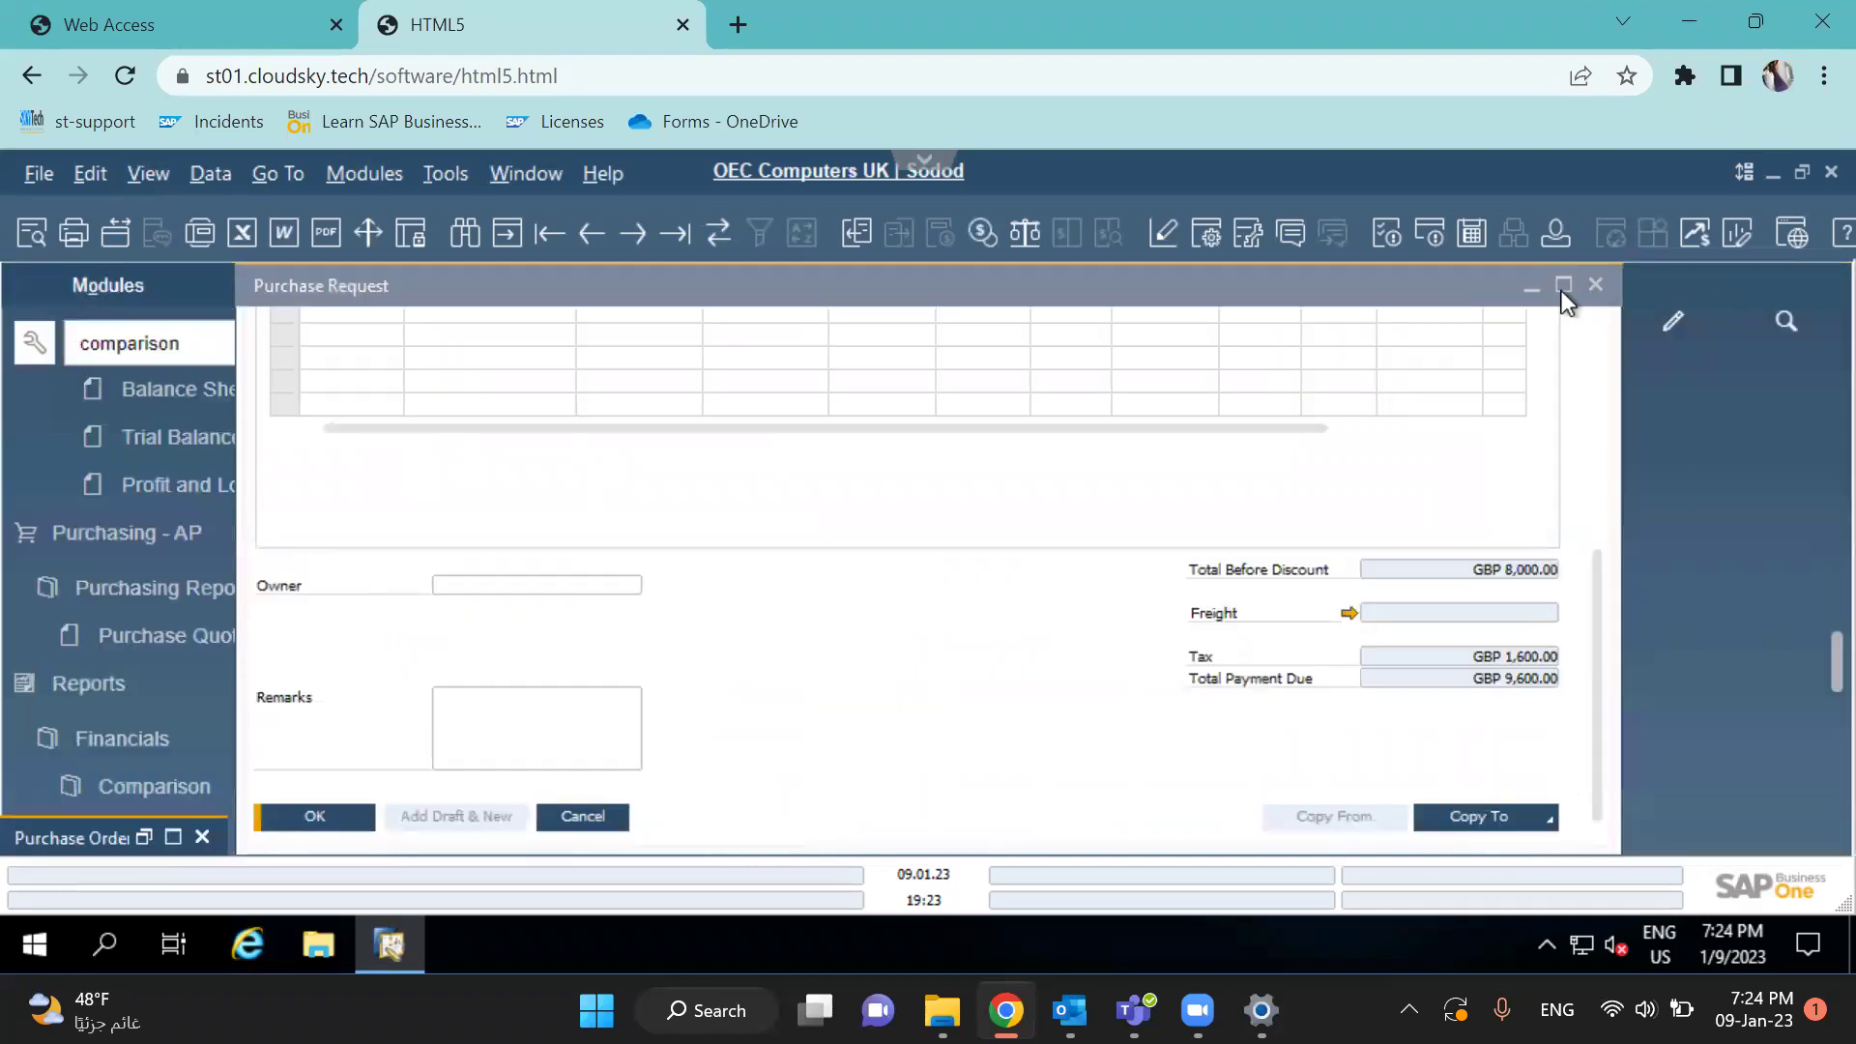
{"action": "left_click", "coordinate": [1531, 289]}
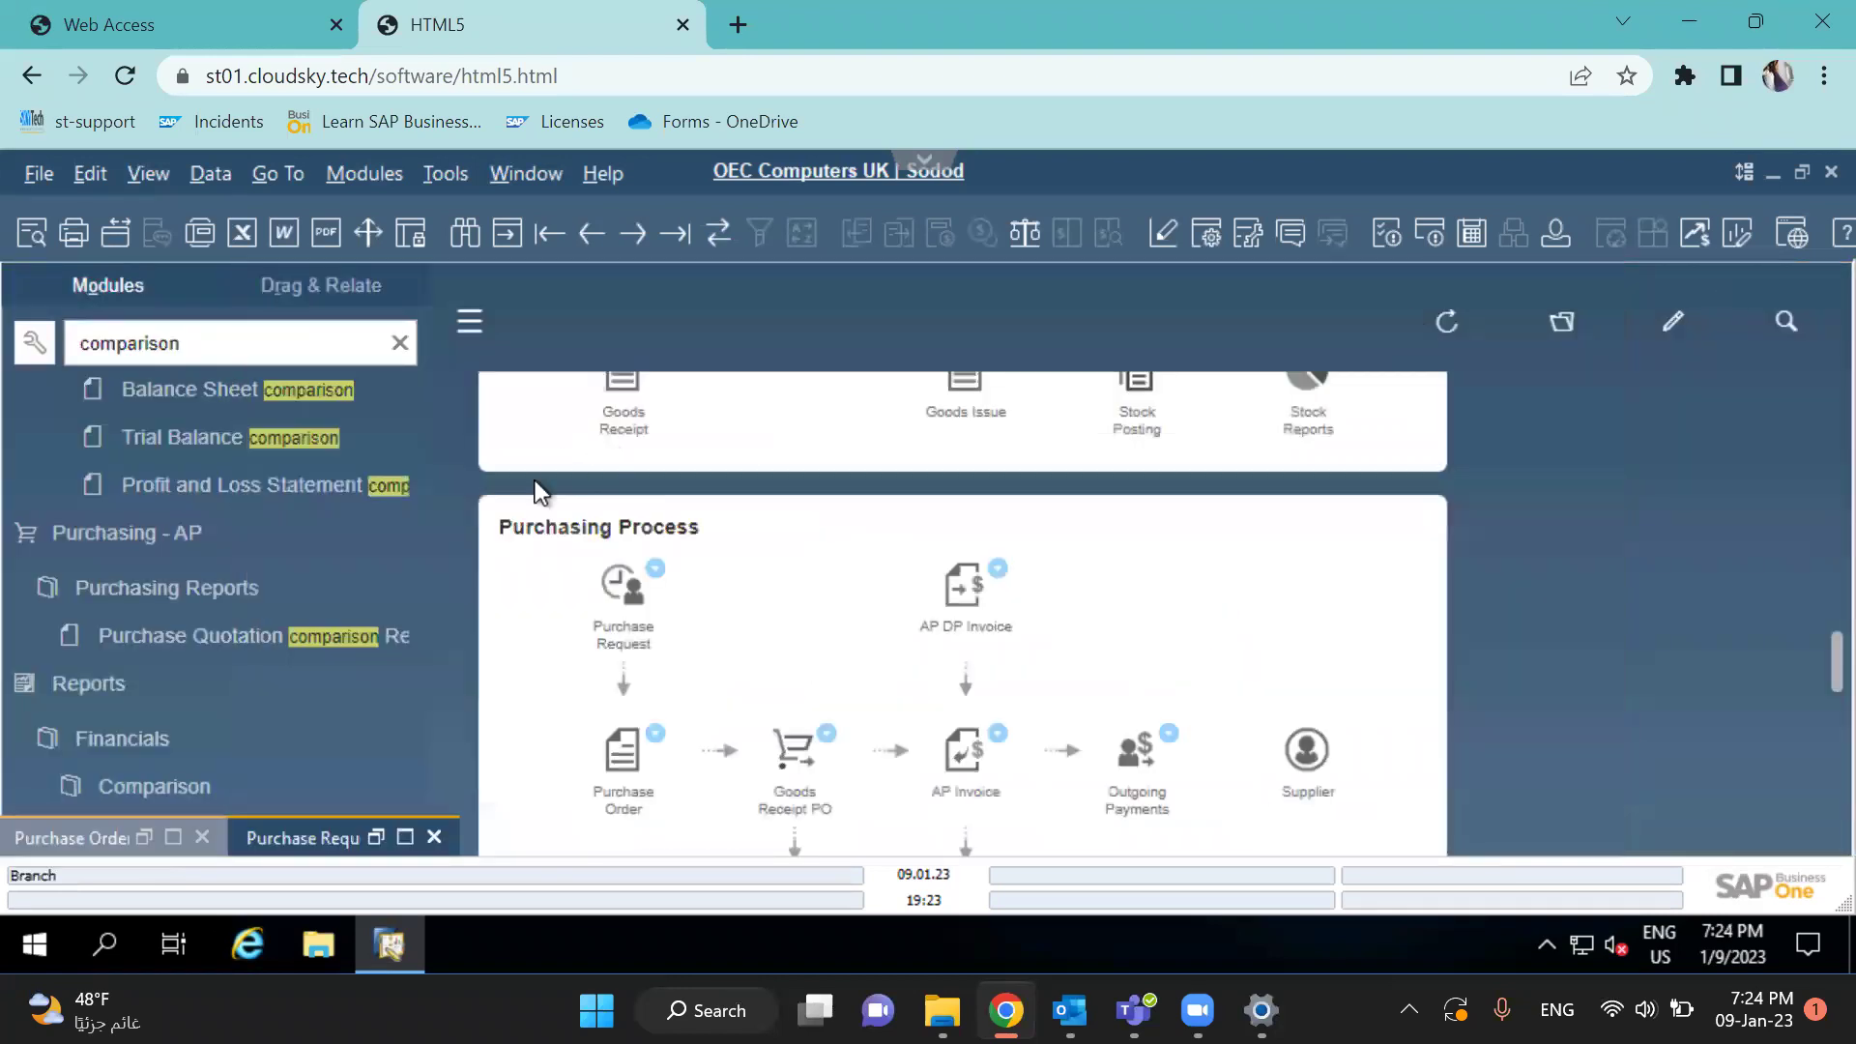
{"action": "left_click", "coordinate": [400, 343]}
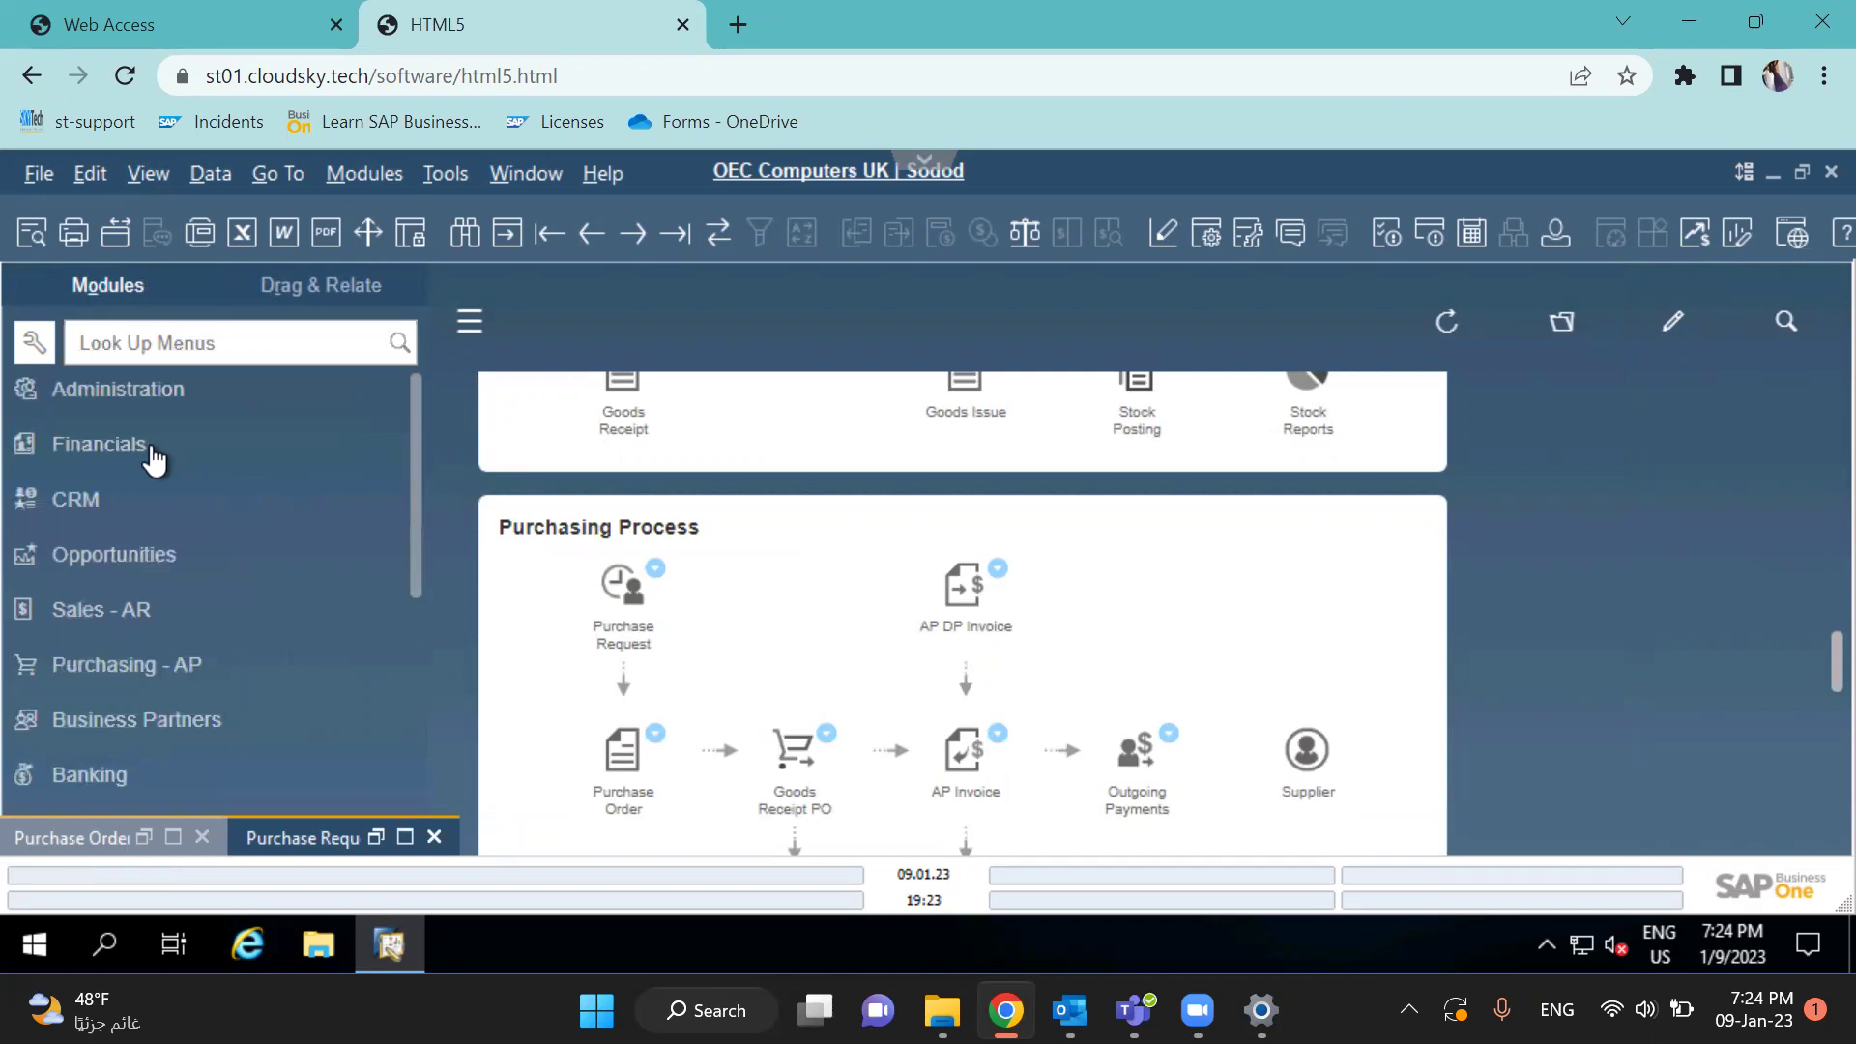
Open the Chart of Accounts and widen its window so the full account names fit
{"action": "left_click", "coordinate": [151, 447]}
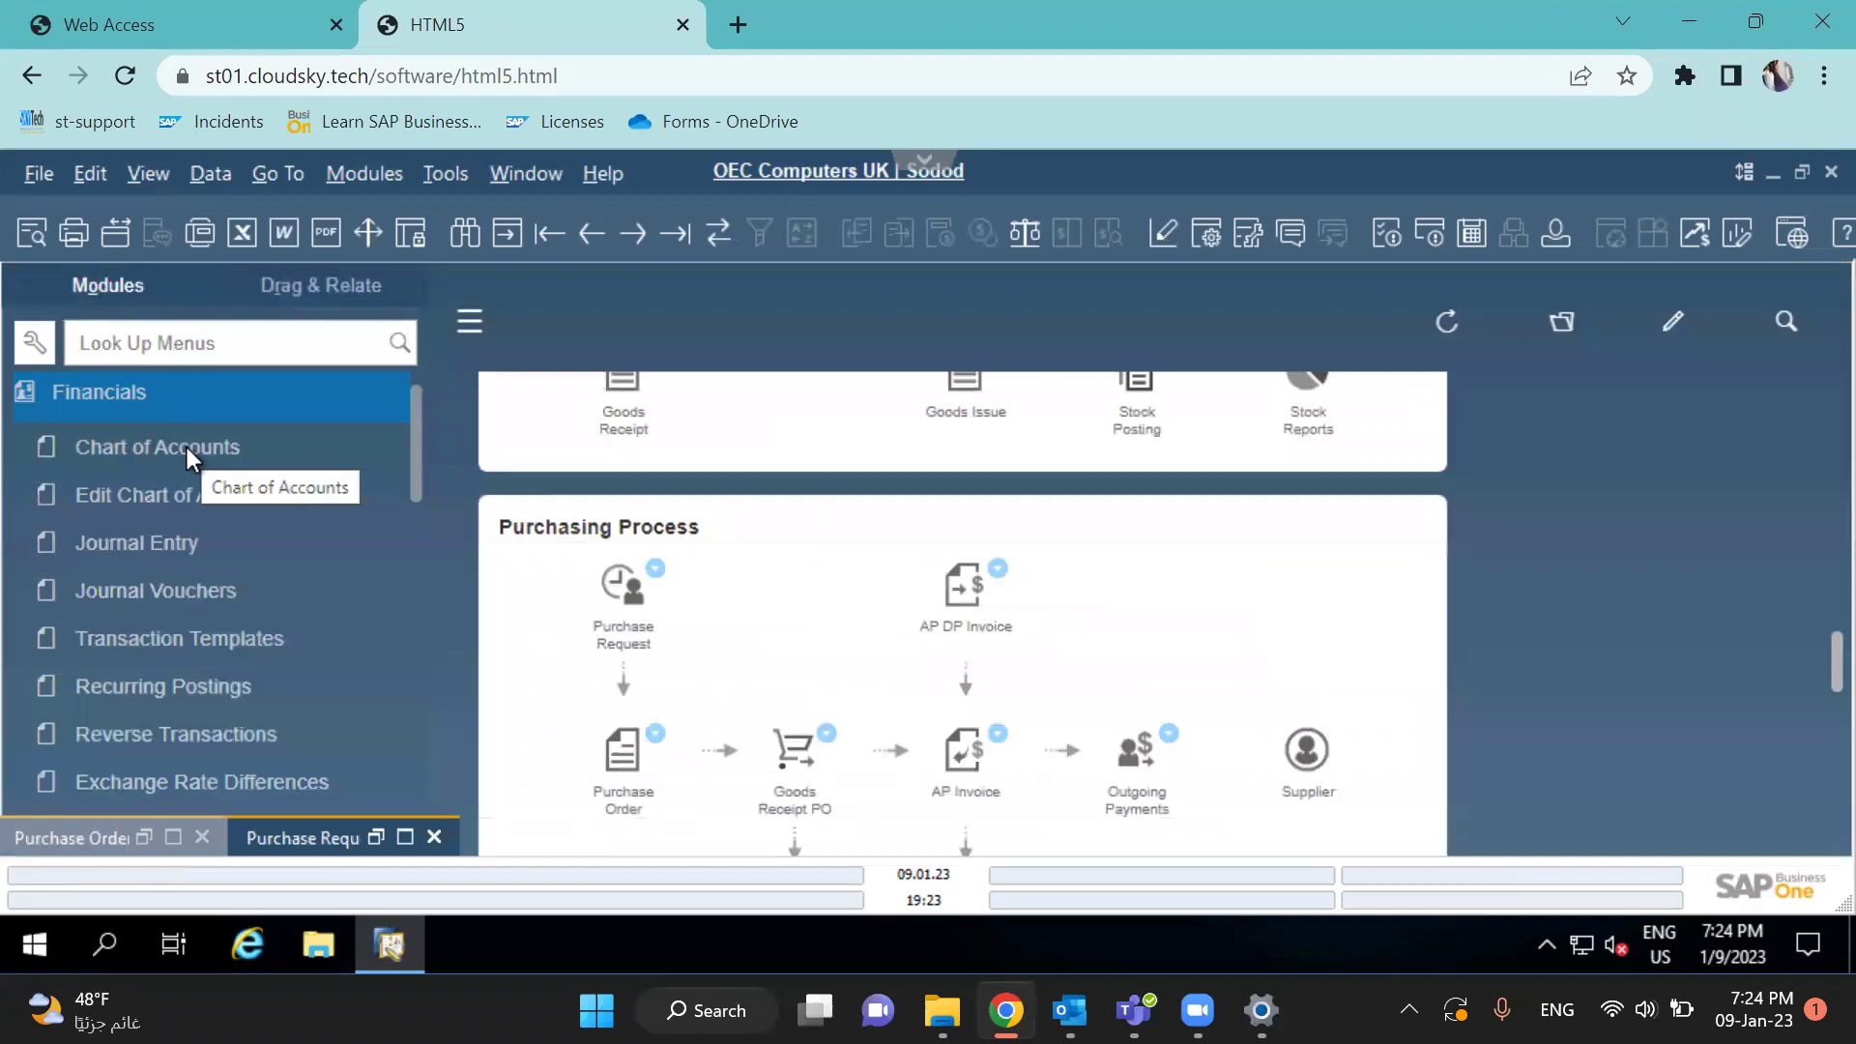
{"action": "left_click", "coordinate": [188, 449]}
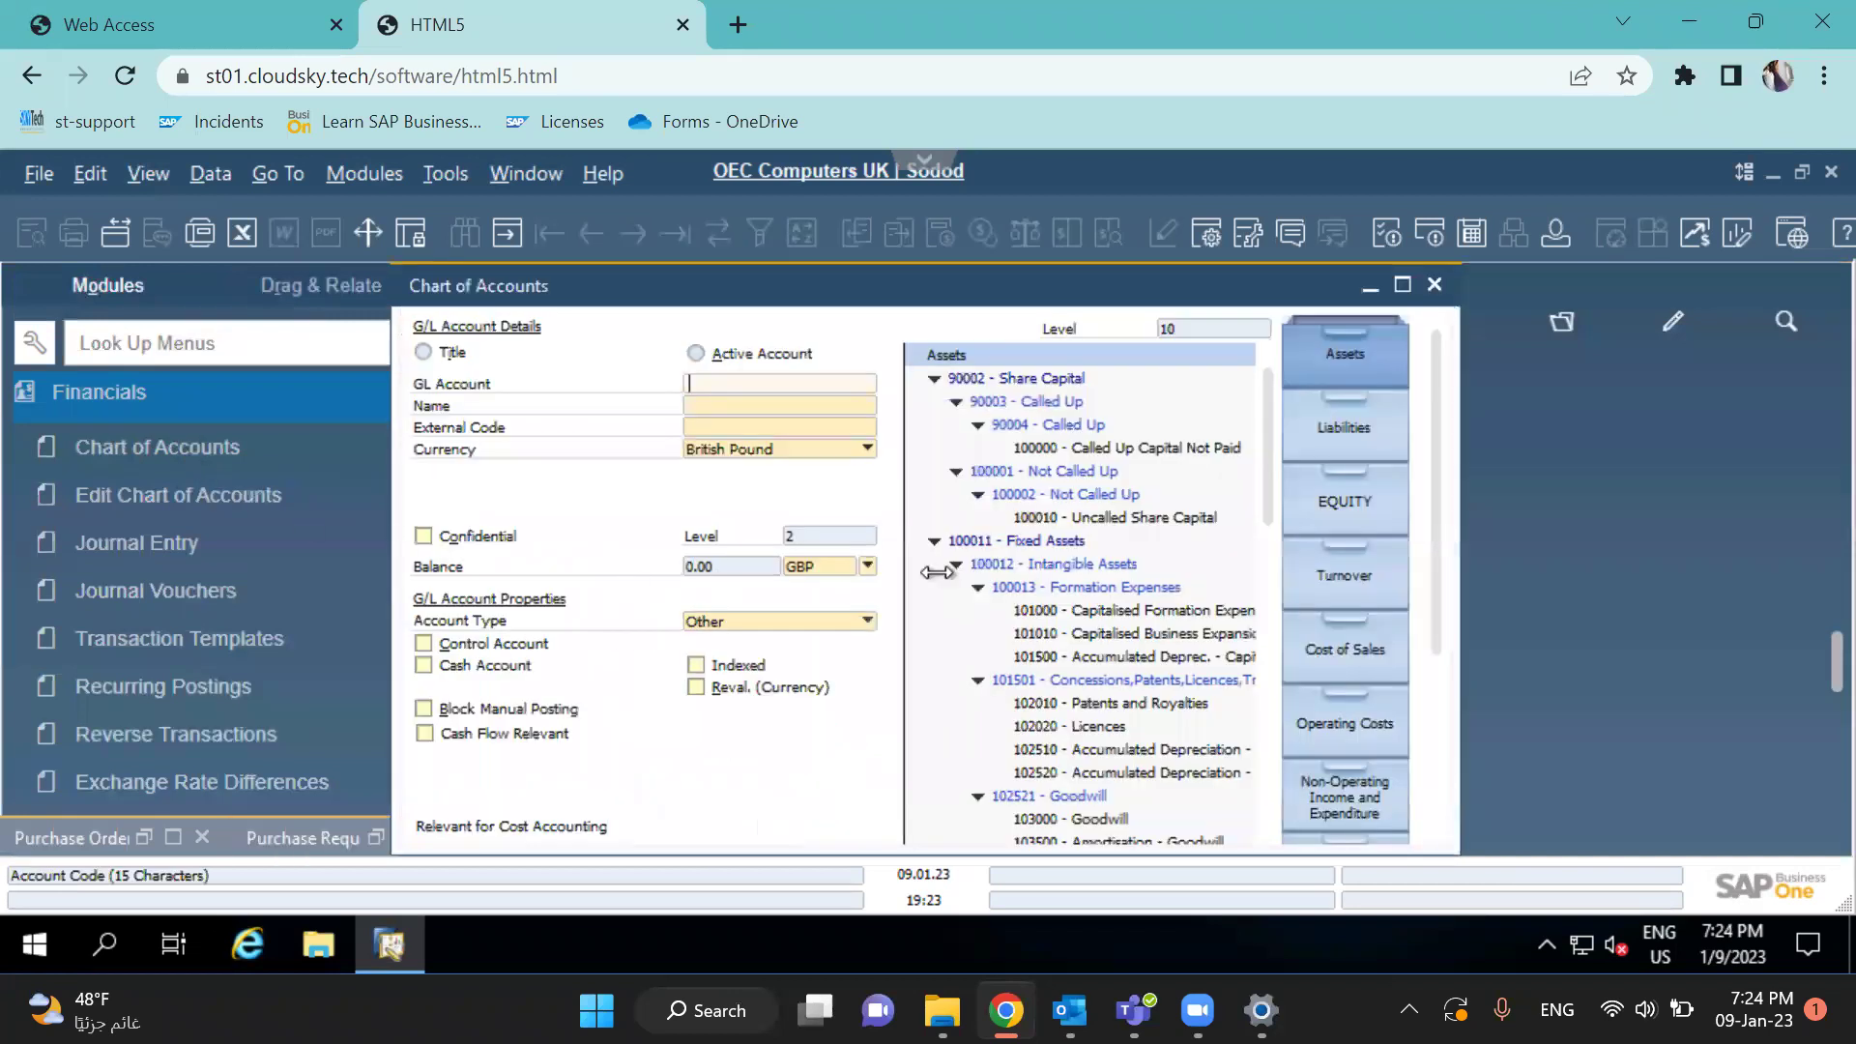
{"action": "left_click_drag", "start_coordinate": [1450, 522], "coordinate": [1626, 512]}
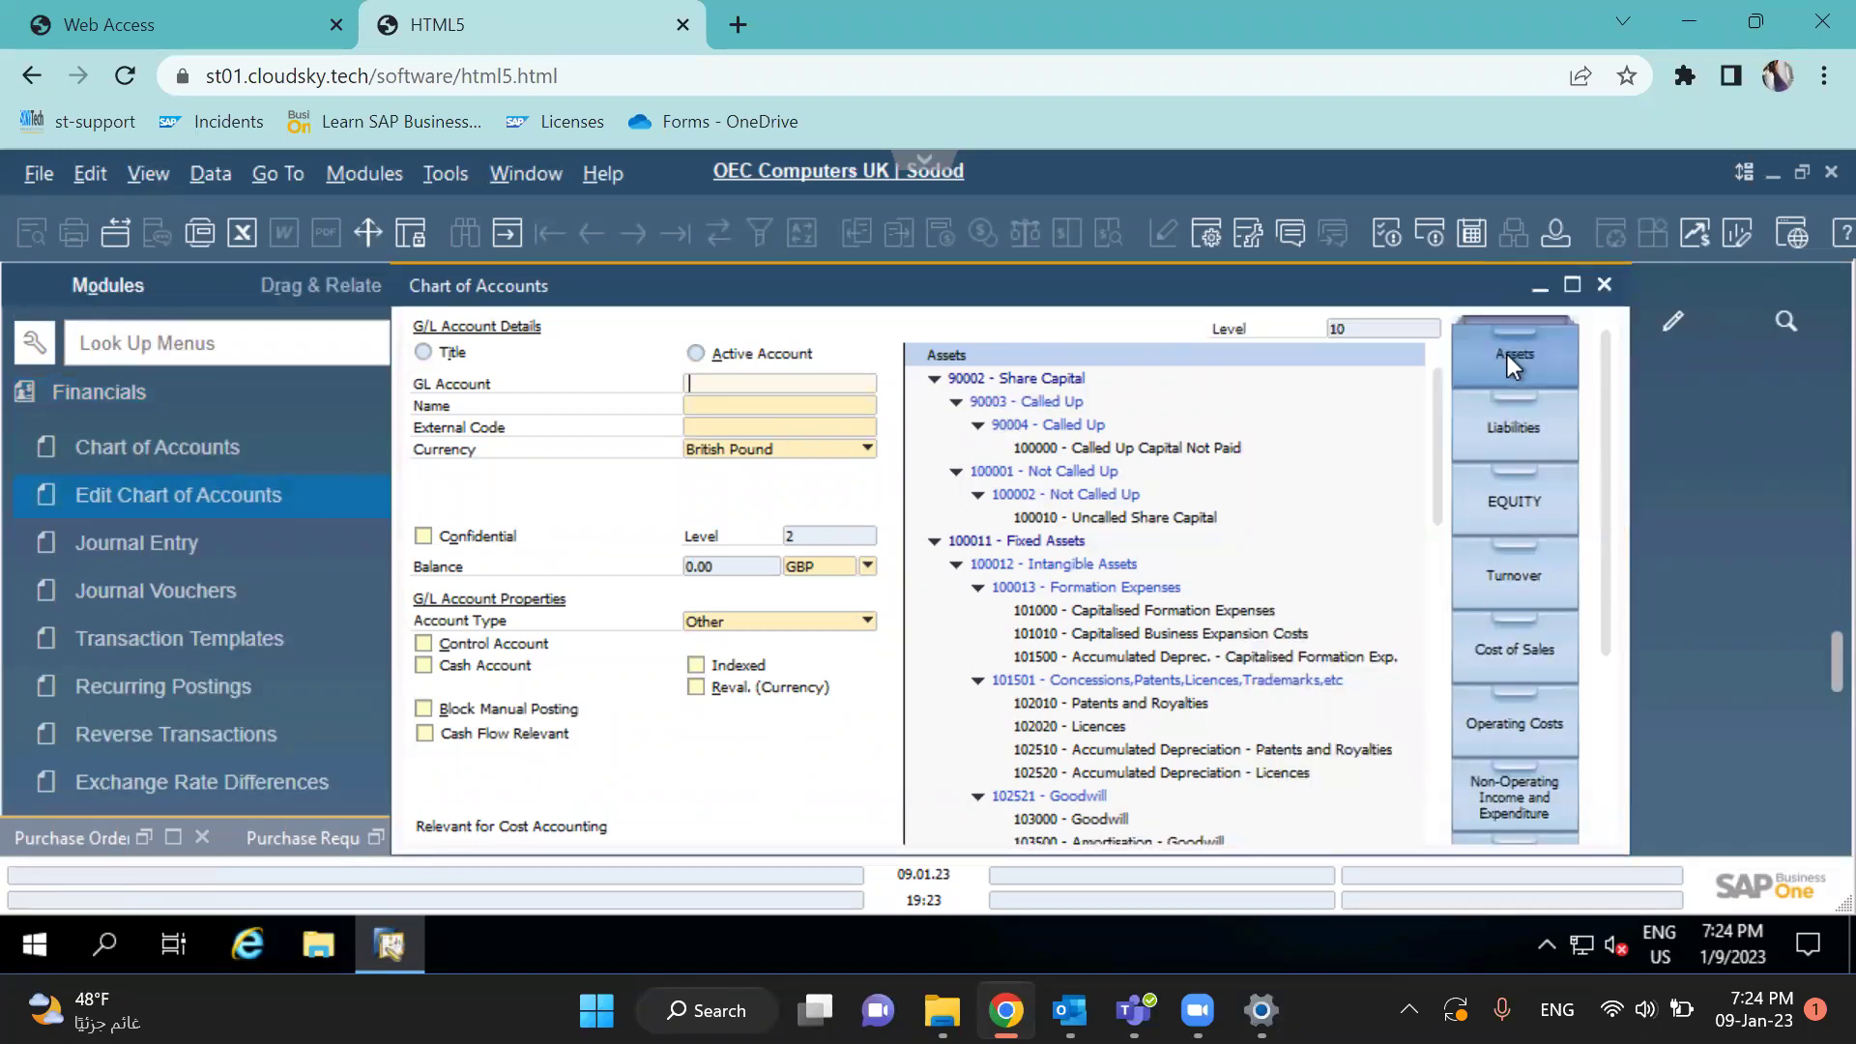
Browse the account groups from Liabilities and Equity through Turnover, Cost of Sales and Operating Costs, and return to the Liabilities accounts
{"action": "left_click", "coordinate": [1504, 432]}
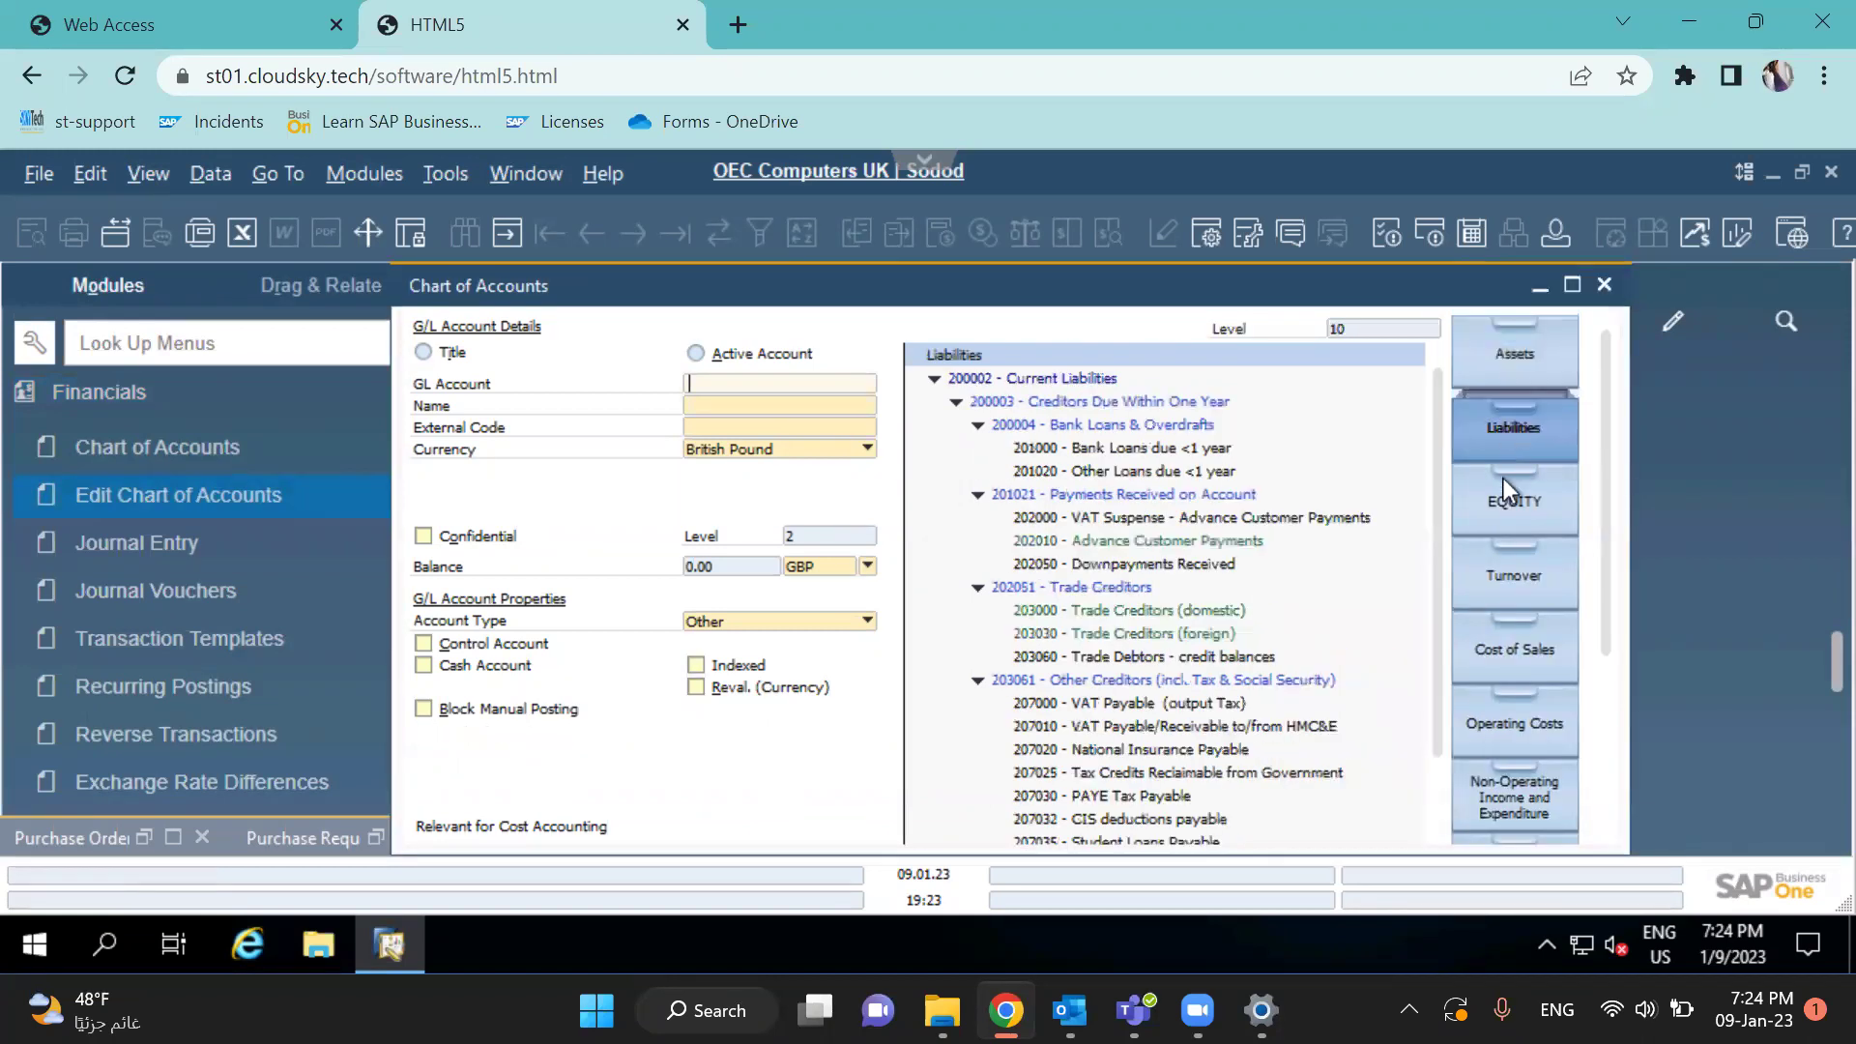
{"action": "left_click", "coordinate": [1505, 489]}
{"action": "left_click", "coordinate": [1515, 577]}
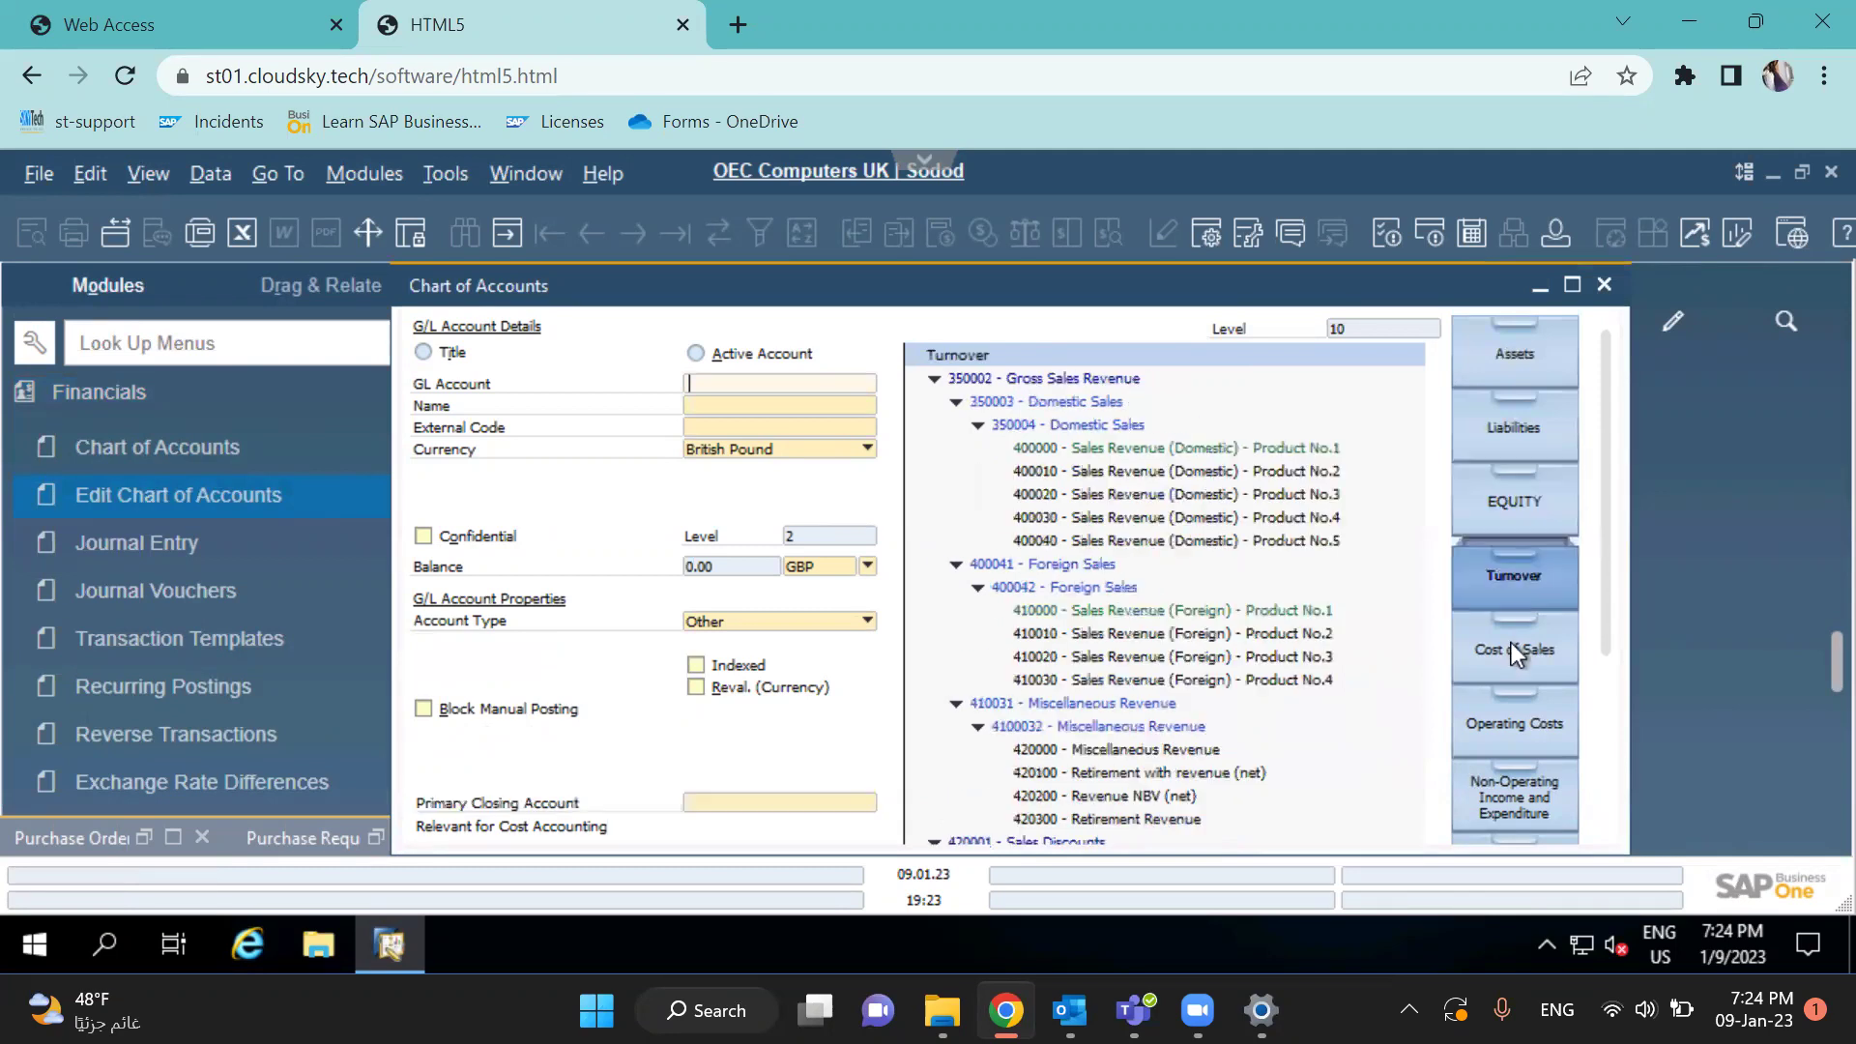
{"action": "left_click", "coordinate": [1511, 642]}
{"action": "left_click", "coordinate": [1528, 734]}
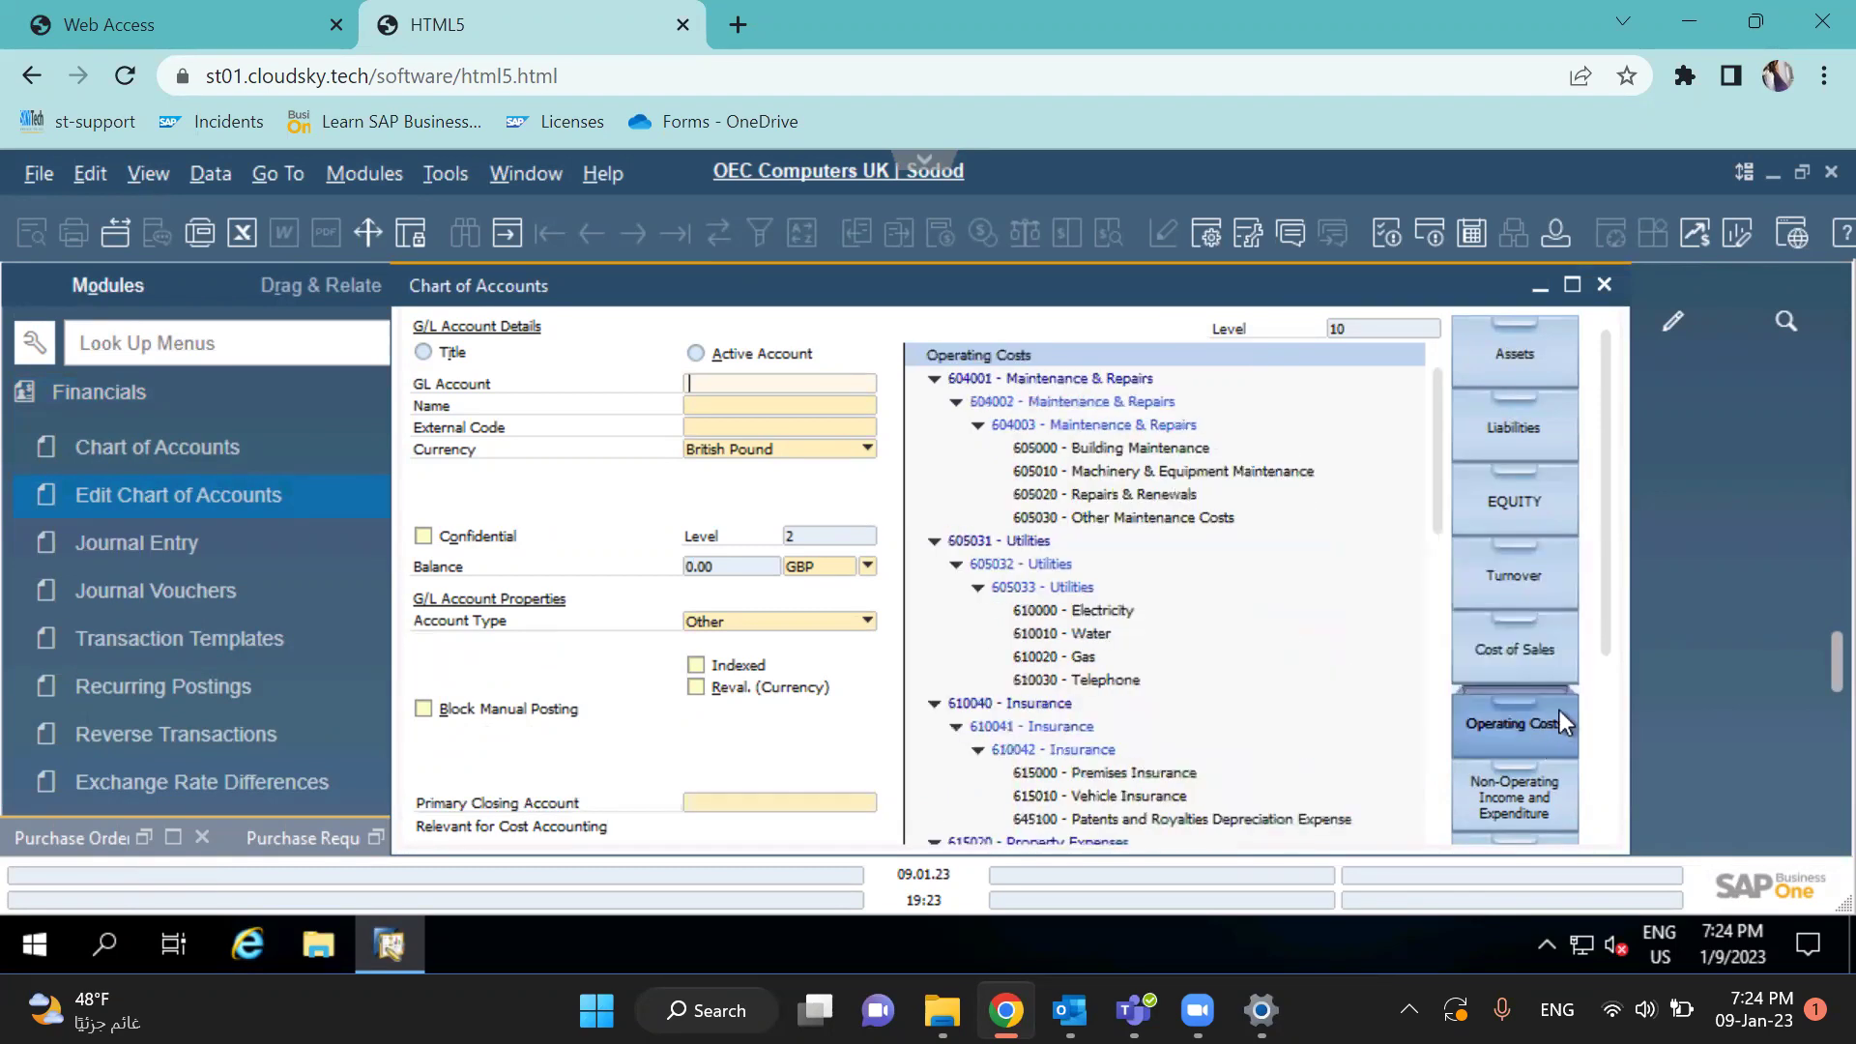
{"action": "scroll", "coordinate": [1586, 826], "scroll_direction": "down", "scroll_amount": 1}
{"action": "scroll", "coordinate": [1585, 827], "scroll_direction": "down", "scroll_amount": 3}
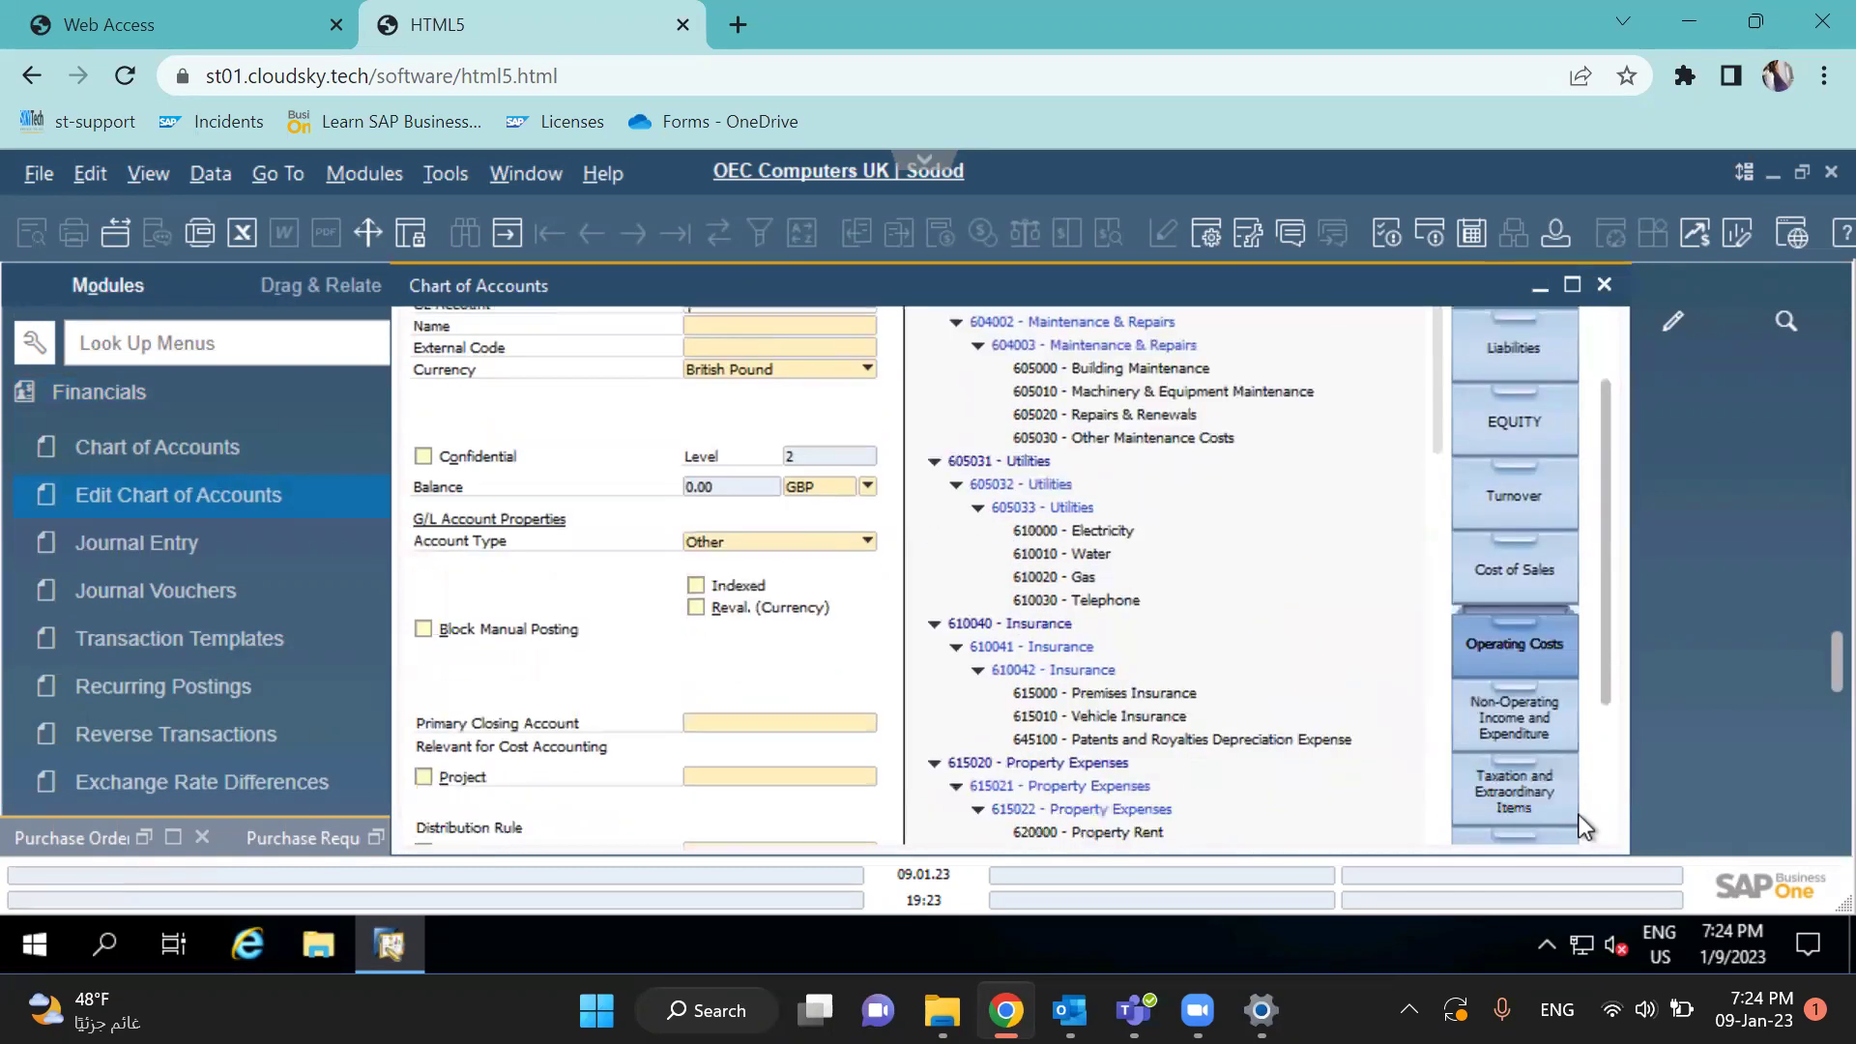
{"action": "scroll", "coordinate": [1486, 502], "scroll_direction": "up", "scroll_amount": 4}
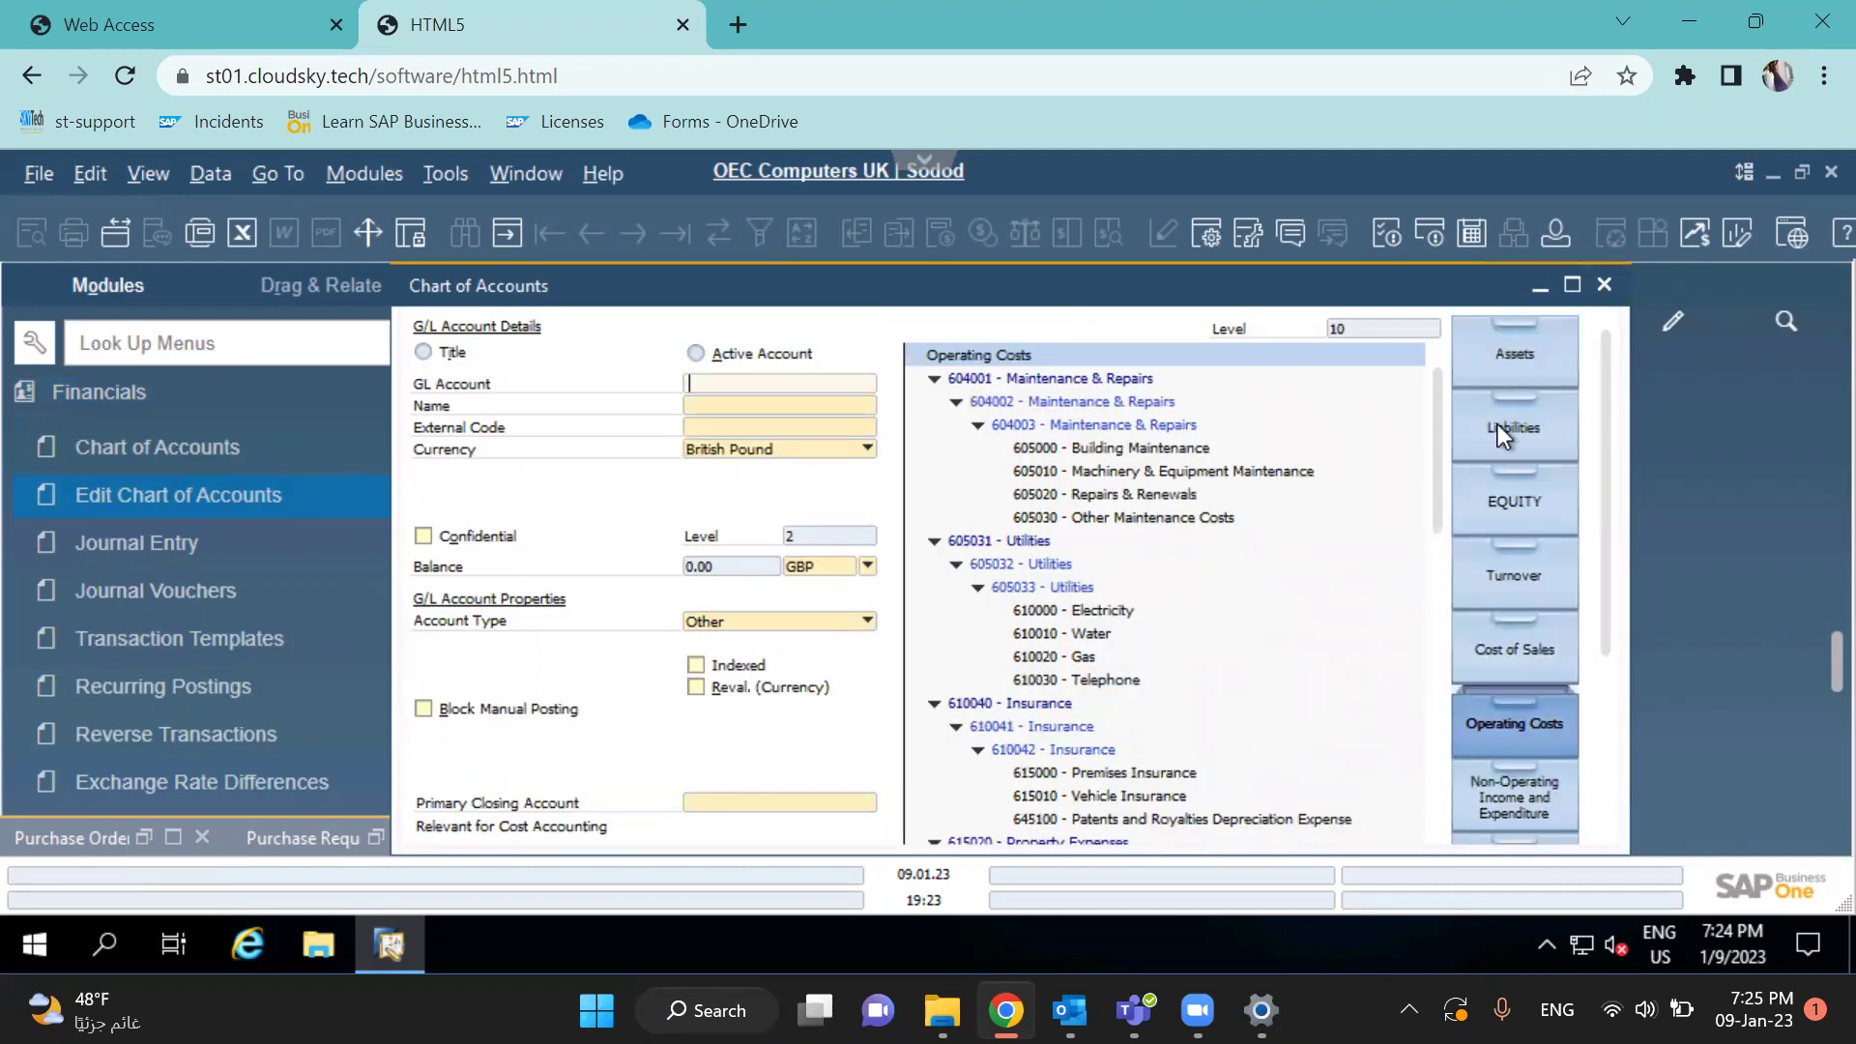
{"action": "left_click", "coordinate": [1497, 426]}
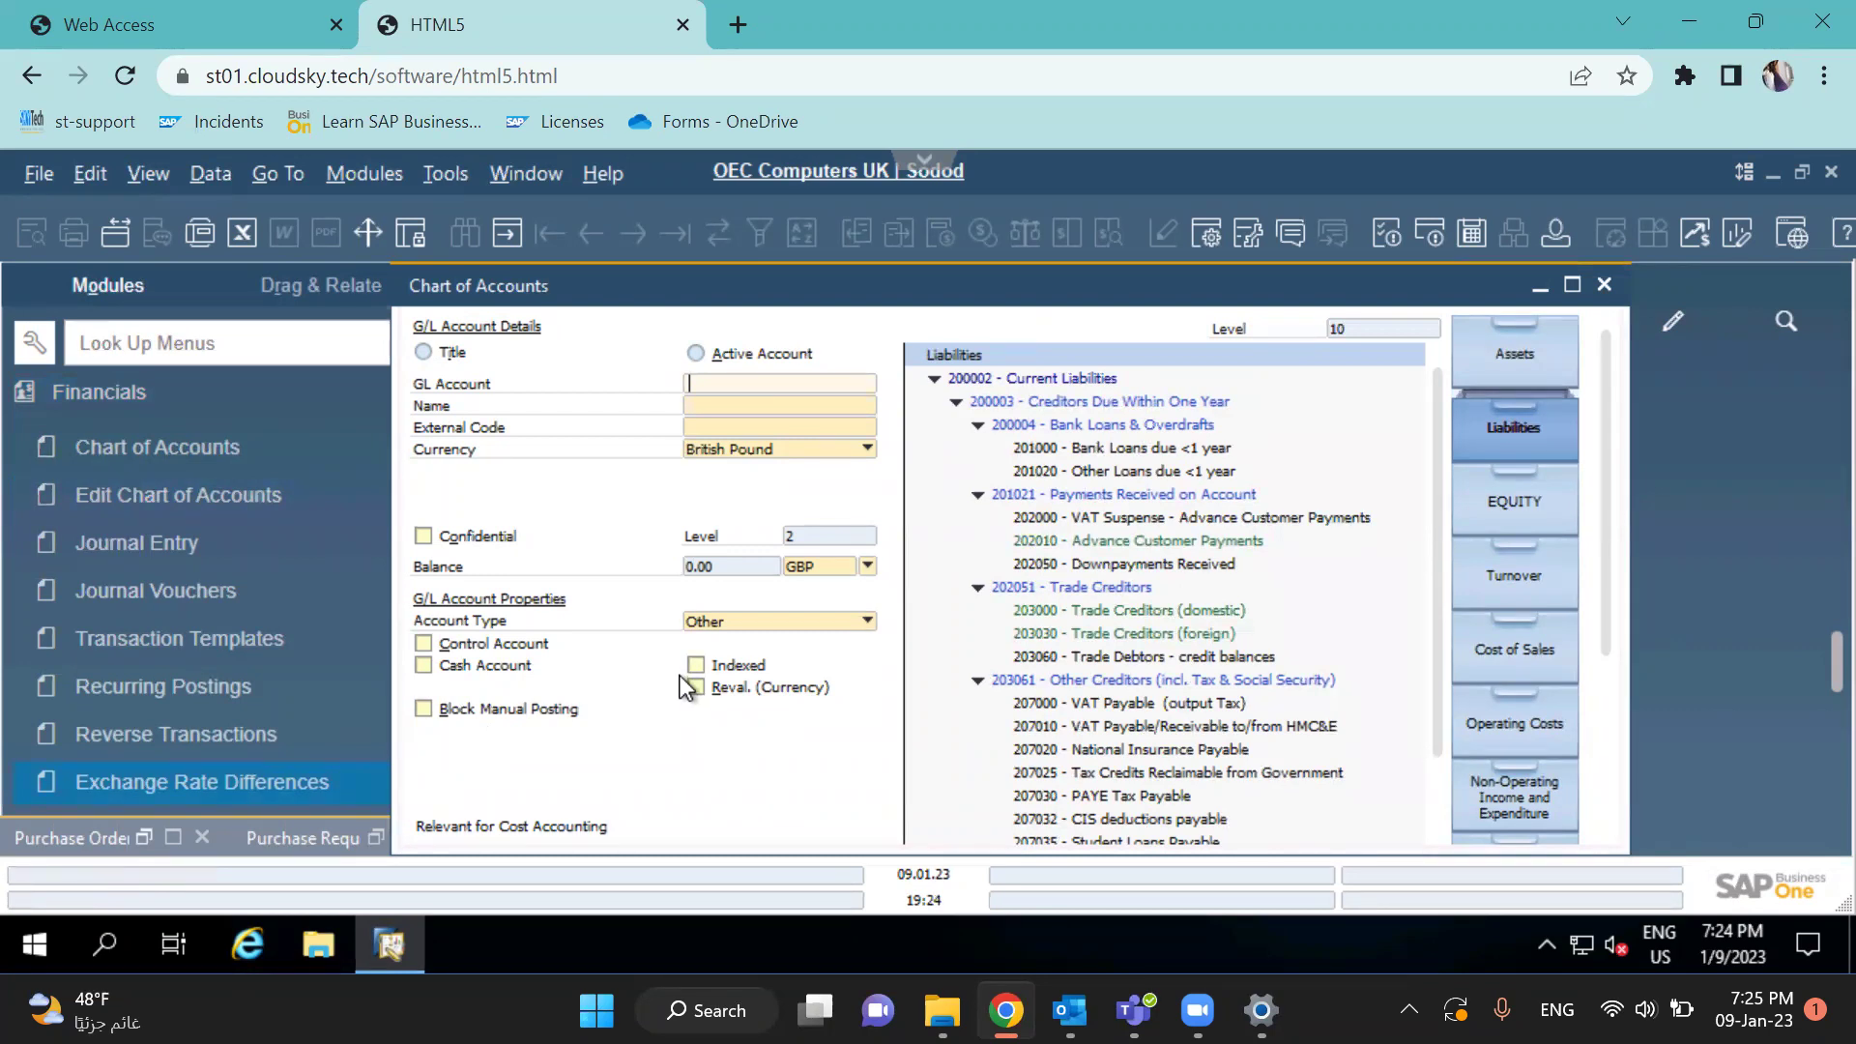
Return to the purchase order, review the supplier's balances in its master data, and close the master data
{"action": "left_click", "coordinate": [182, 839]}
{"action": "left_click", "coordinate": [183, 326]}
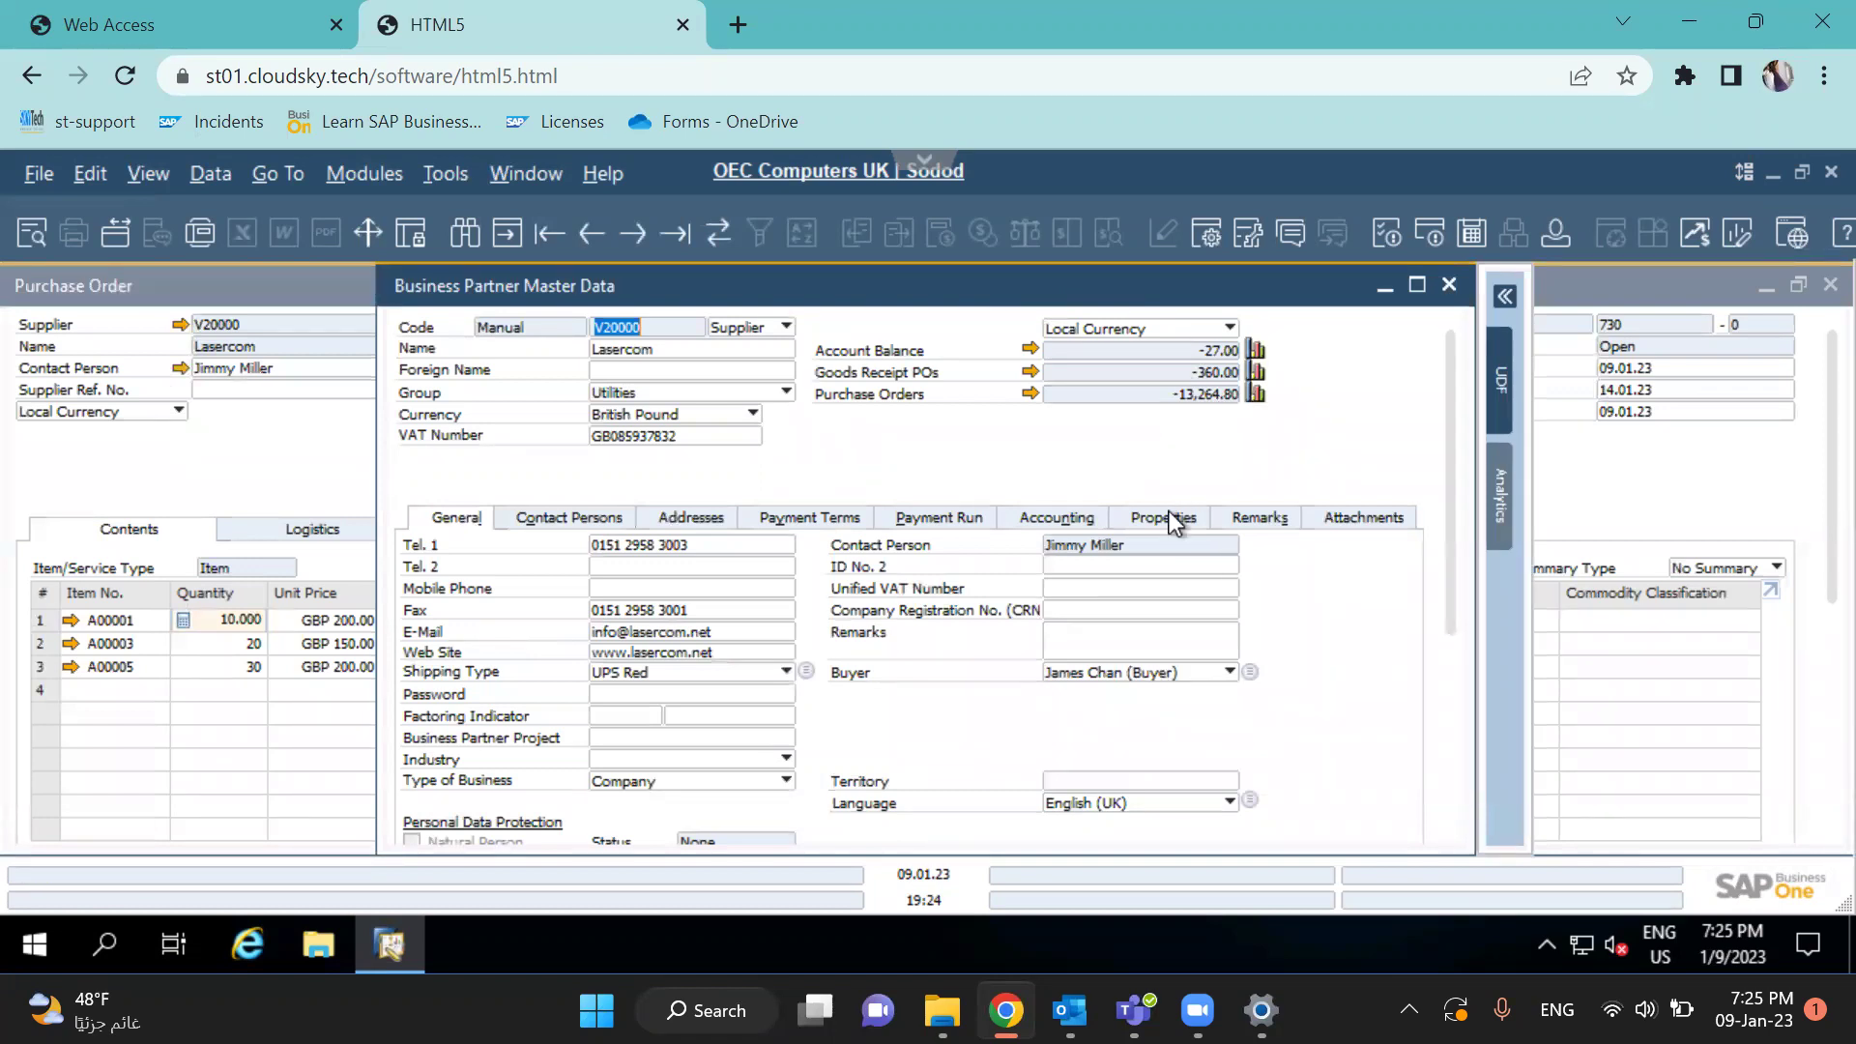
{"action": "left_click", "coordinate": [1452, 278]}
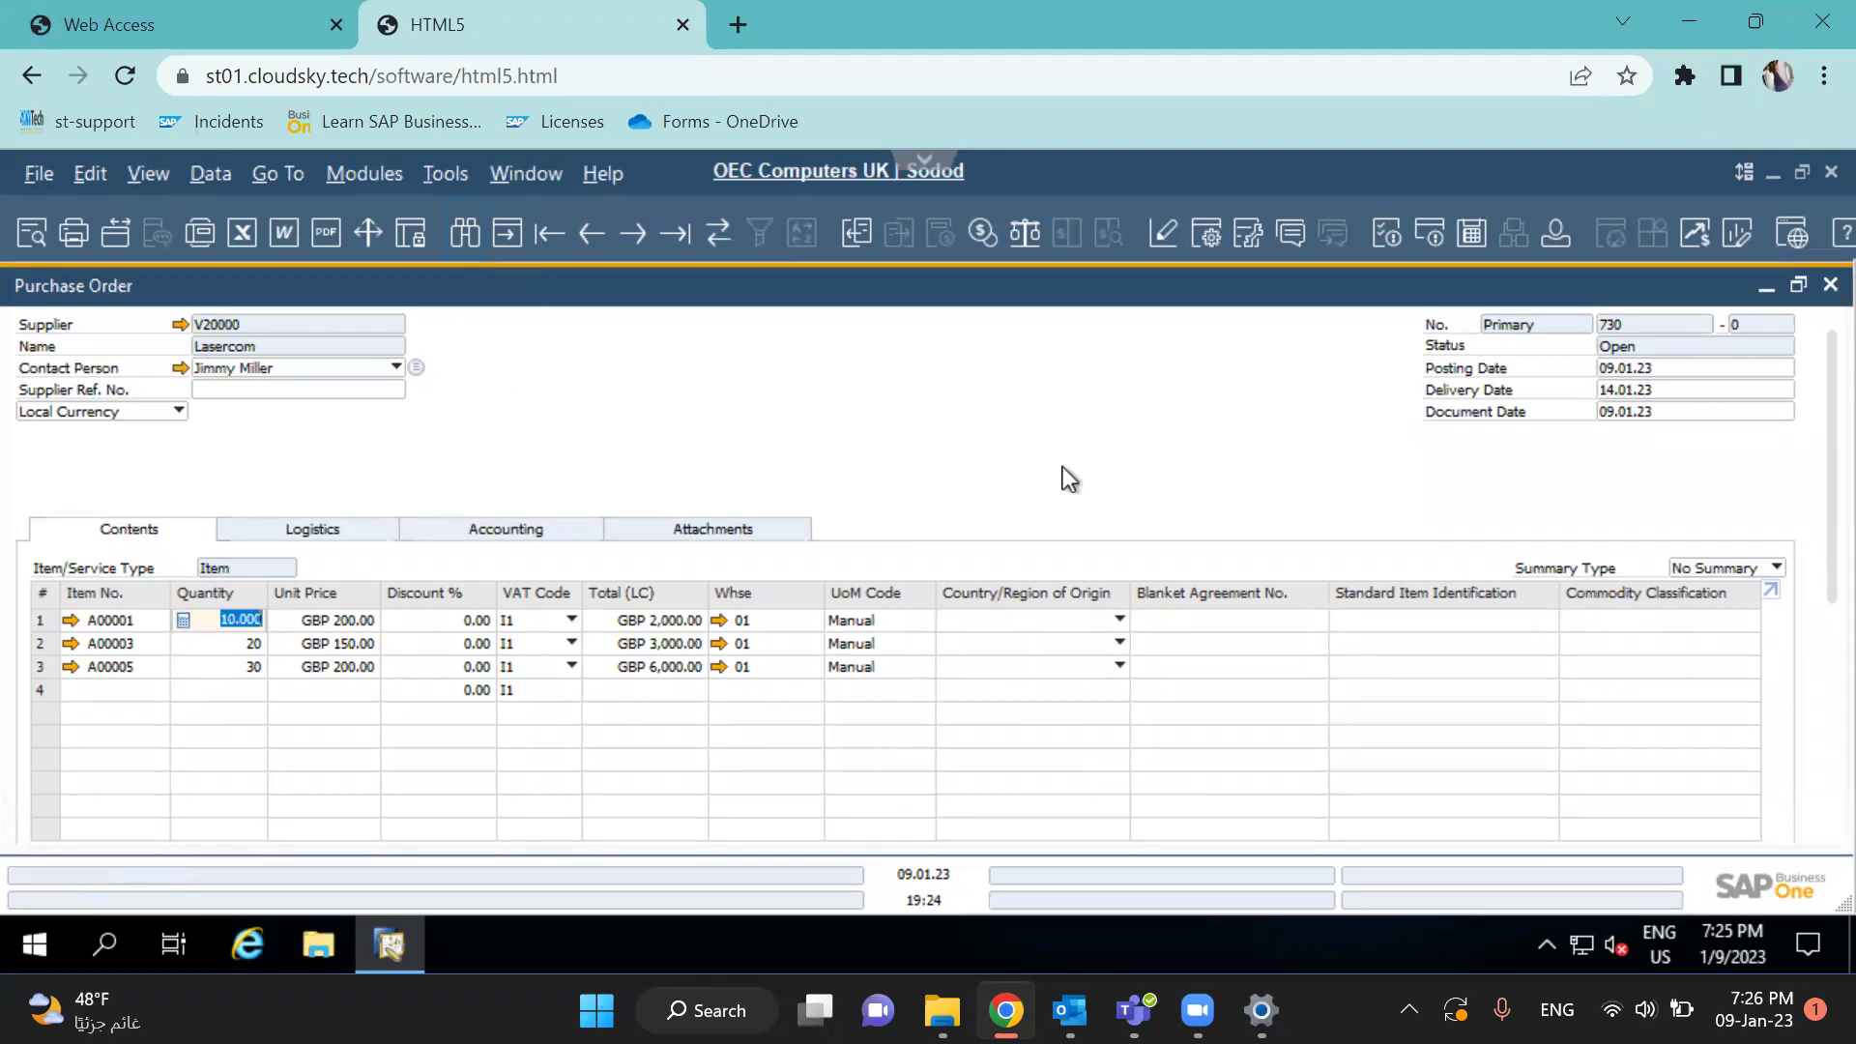
Copy the purchase order to a goods receipt PO, add it with its quantities as copied, and close the messages overview
{"action": "left_click_drag", "start_coordinate": [1819, 613], "coordinate": [1819, 824]}
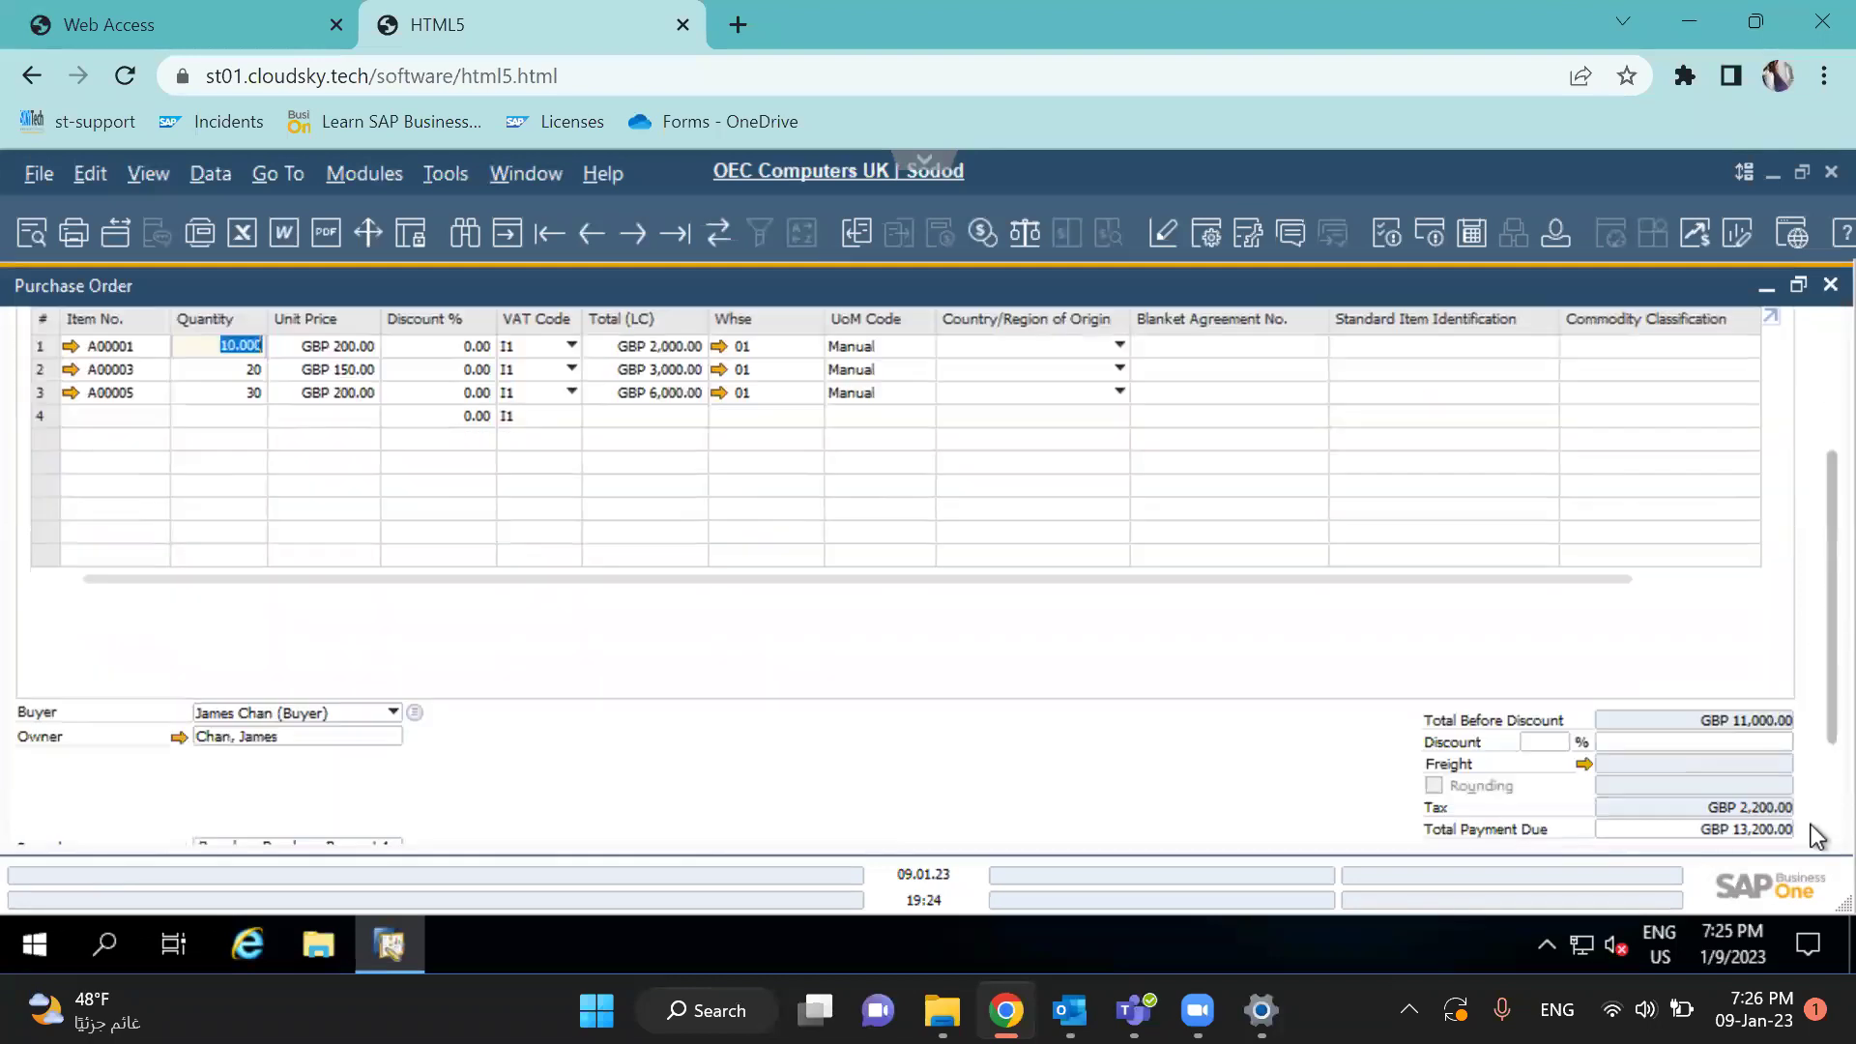
{"action": "left_click", "coordinate": [1735, 819]}
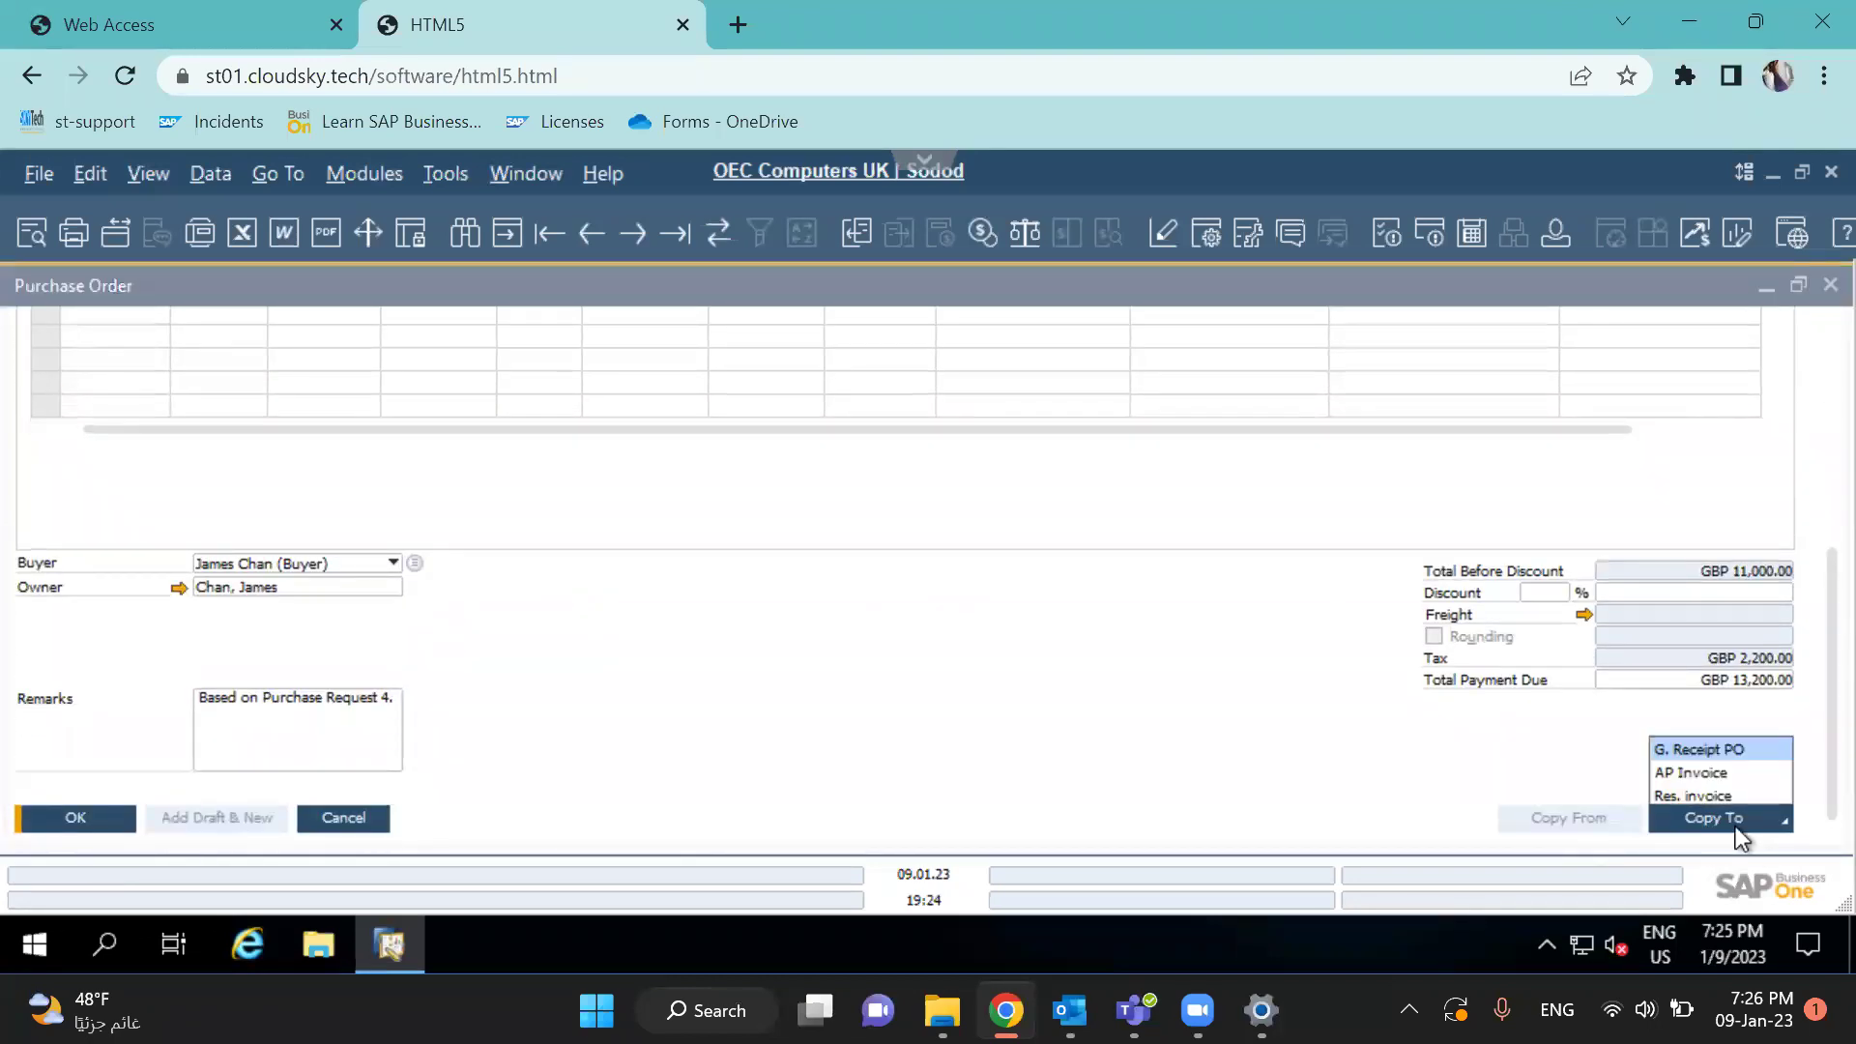
{"action": "left_click", "coordinate": [1682, 752]}
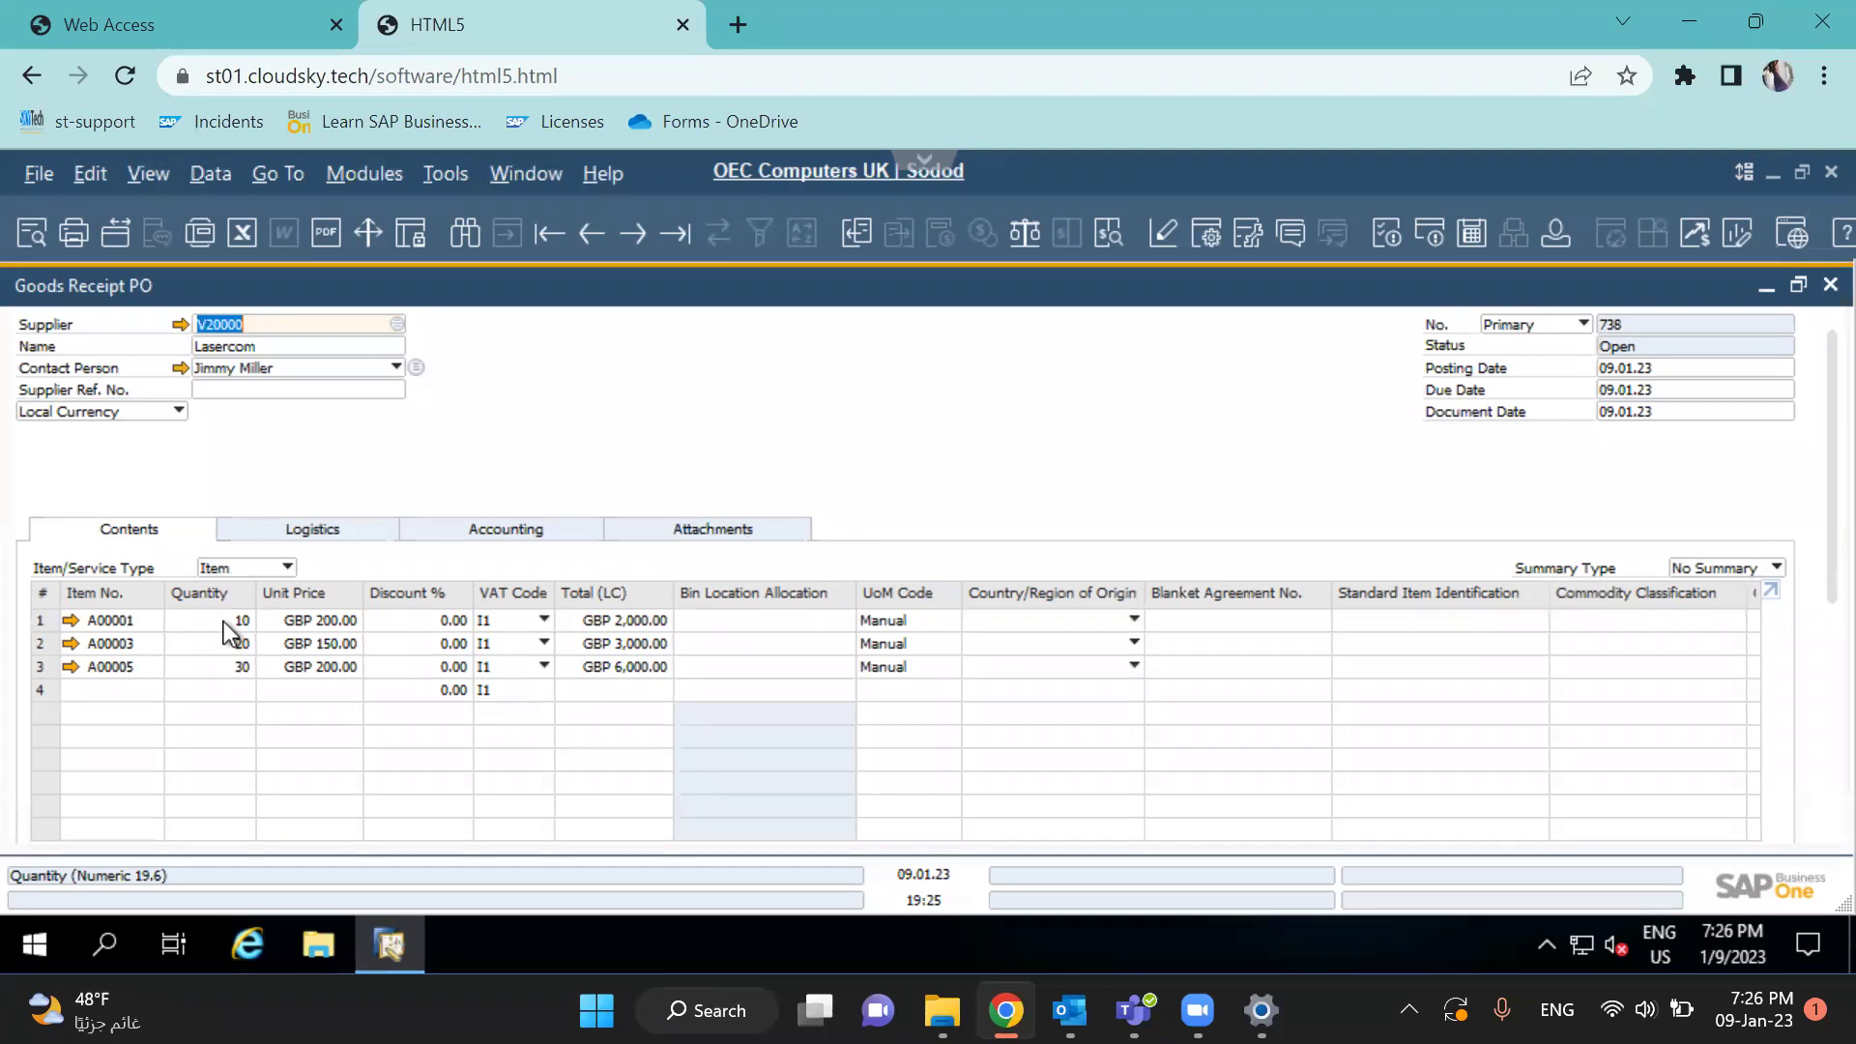
{"action": "left_click", "coordinate": [230, 619]}
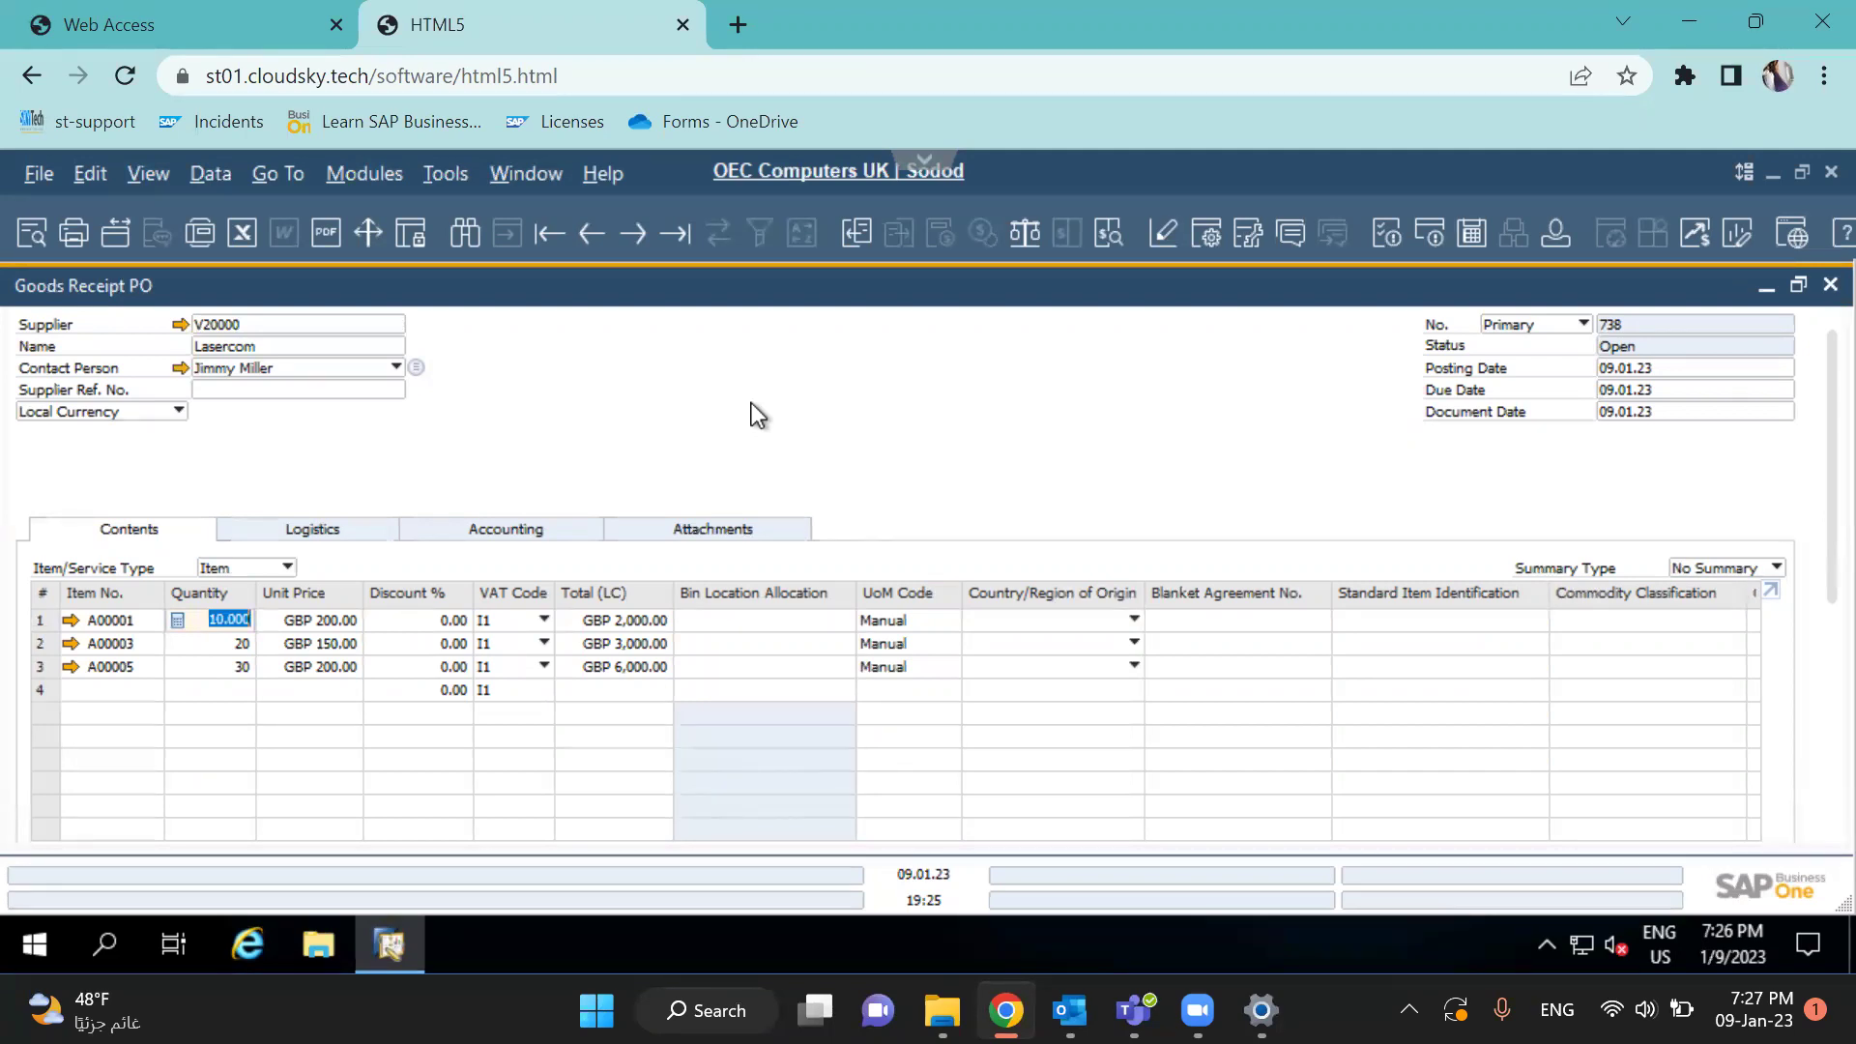
{"action": "key", "text": "Return"}
{"action": "key", "text": "Return"}
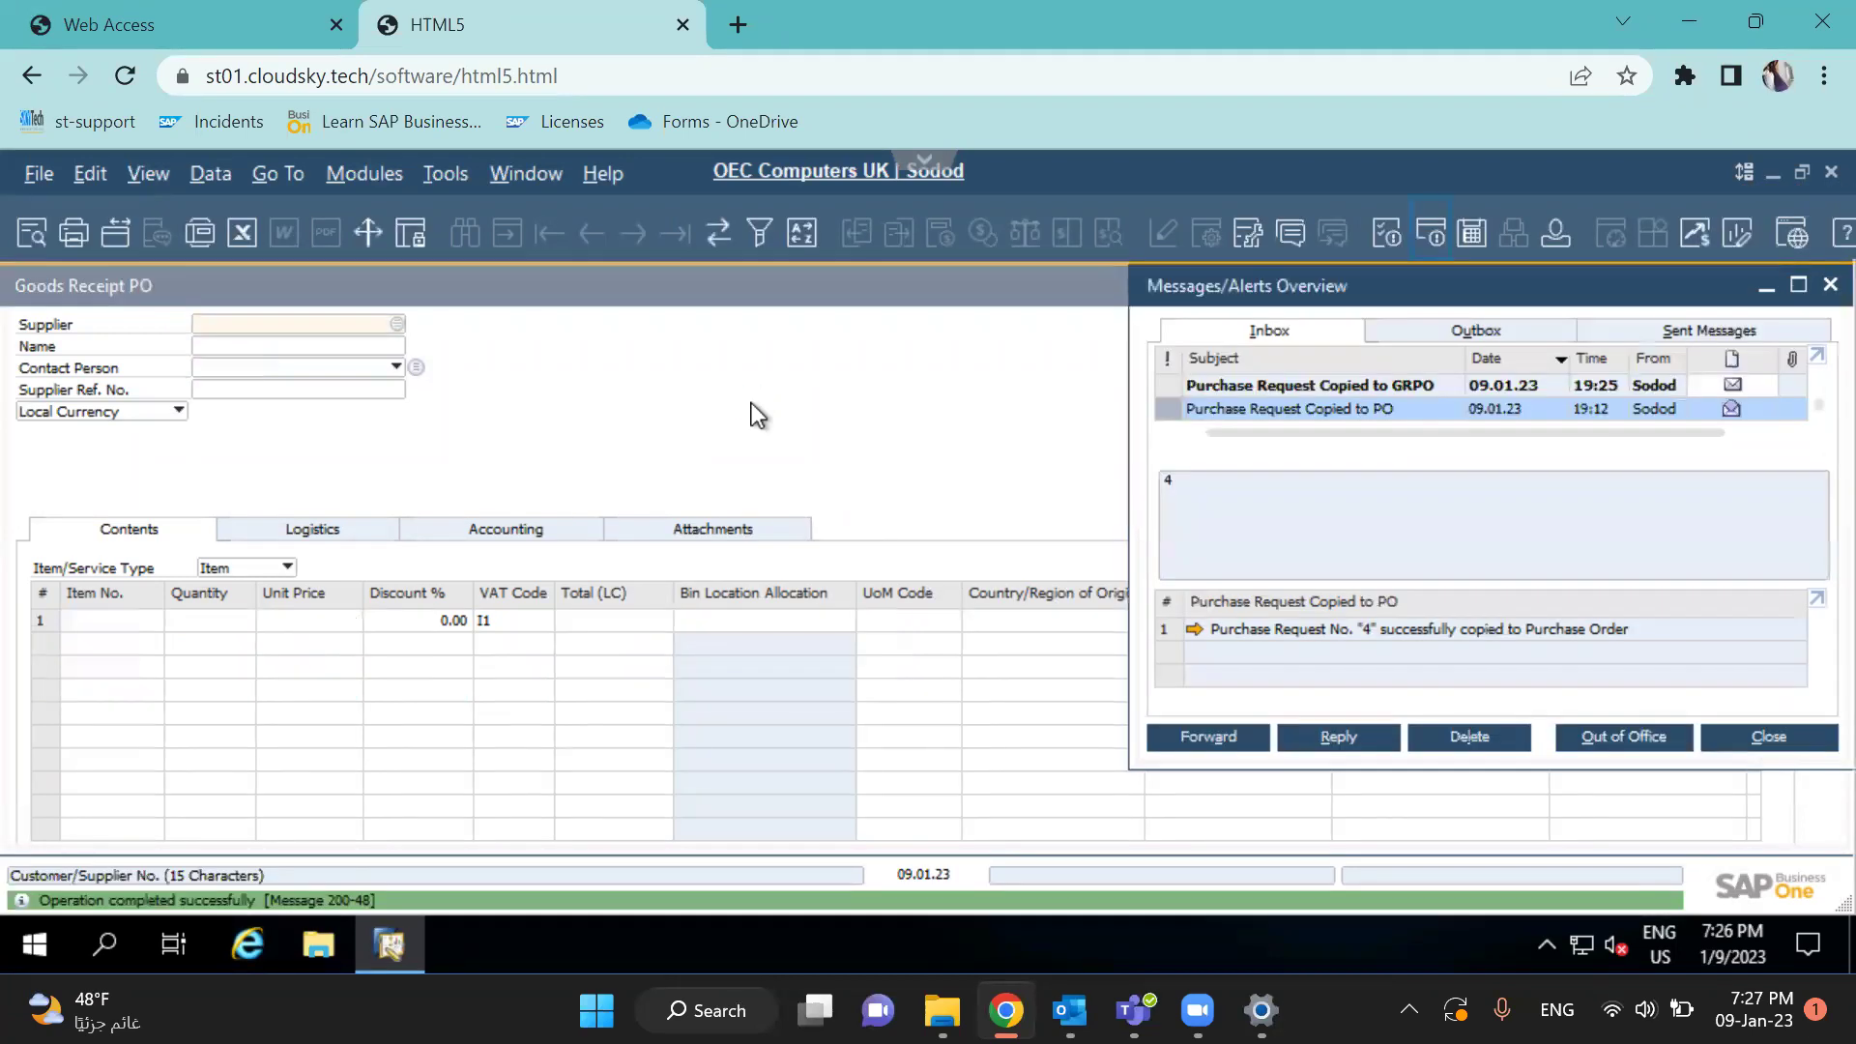
{"action": "left_click", "coordinate": [1829, 284]}
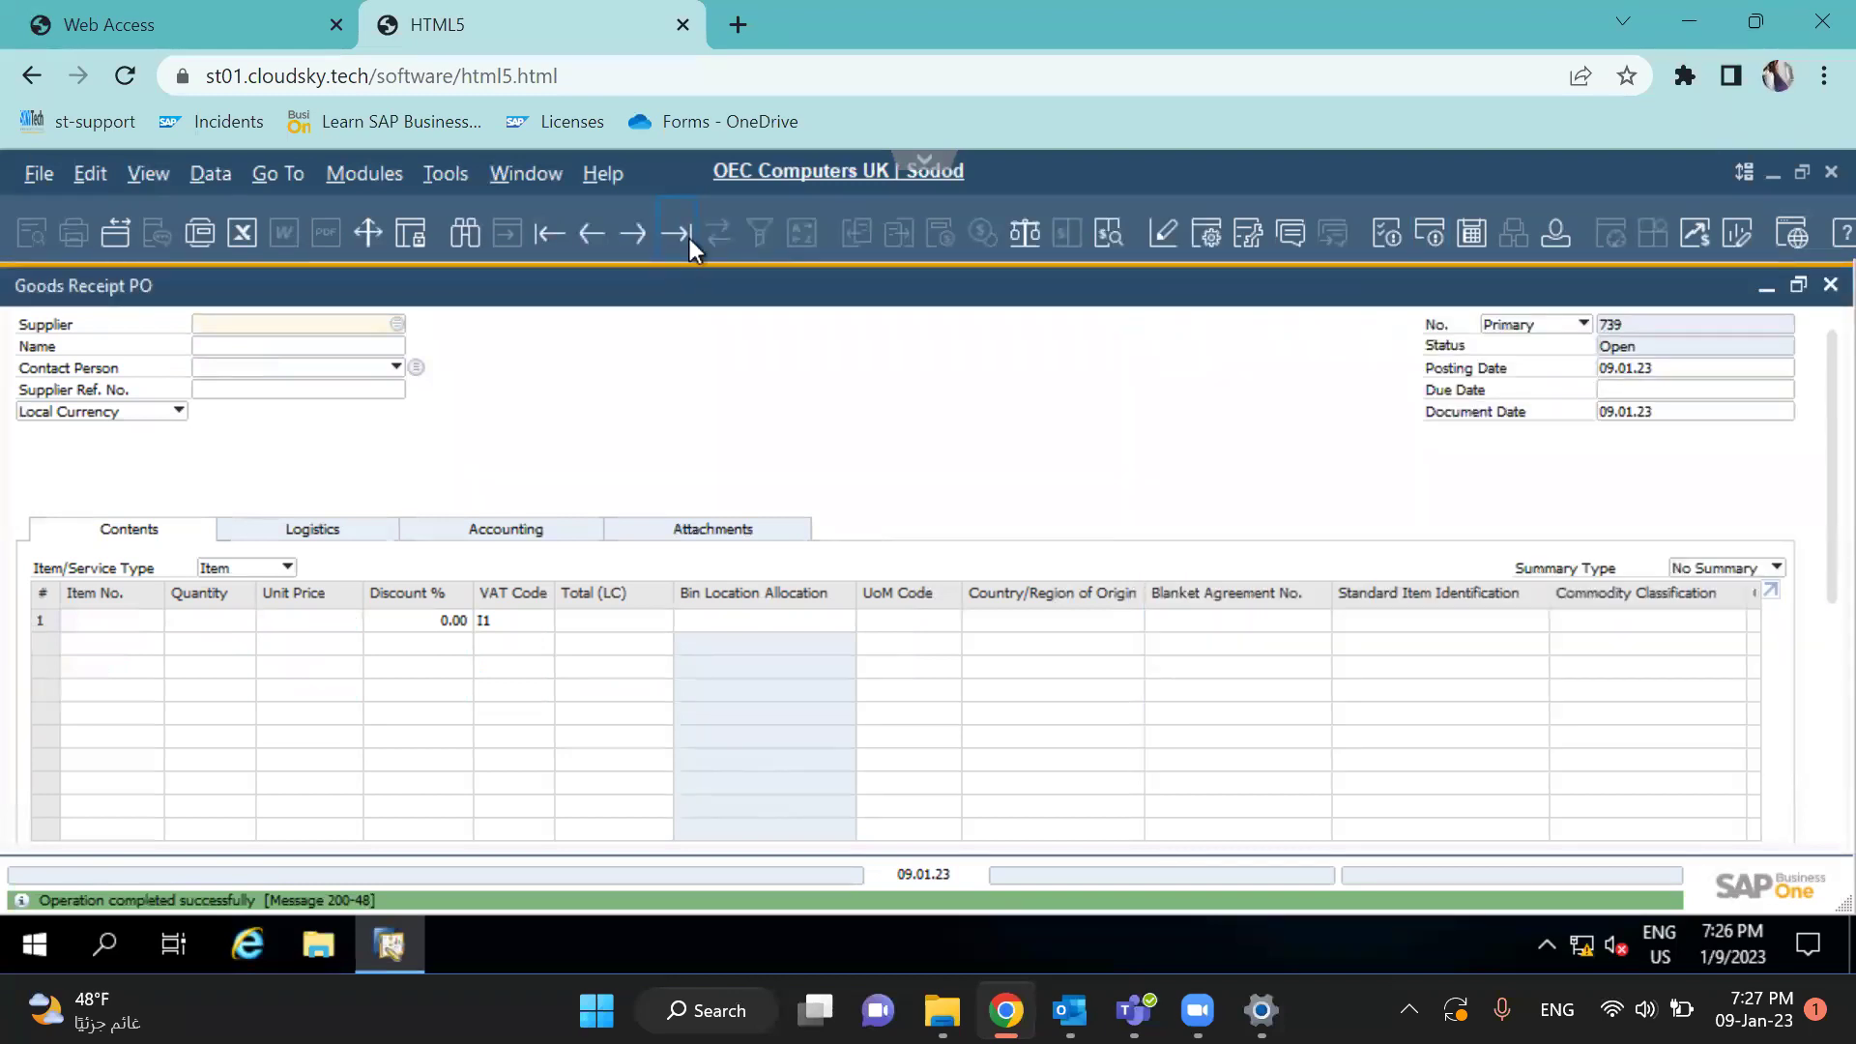
Display the last goods receipt PO and examine the warehouse stock data of its item A00001
{"action": "left_click", "coordinate": [688, 238]}
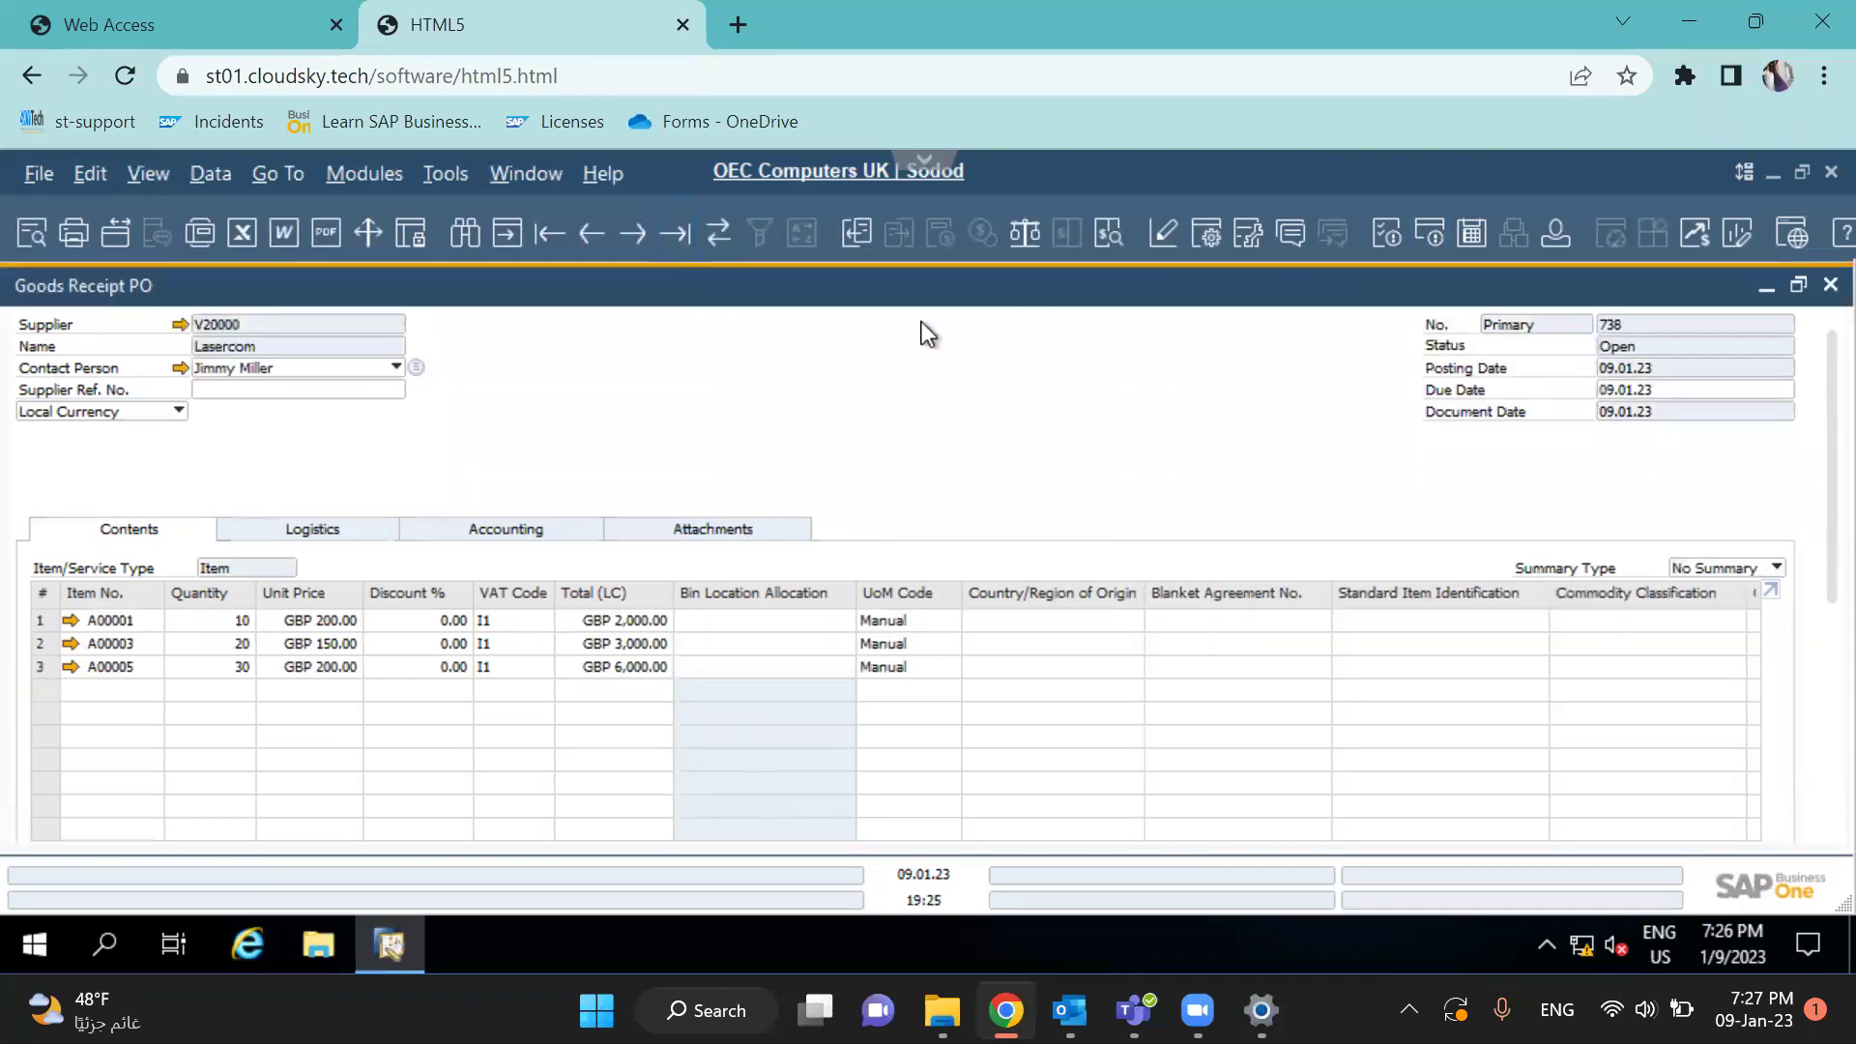
{"action": "left_click", "coordinate": [72, 621]}
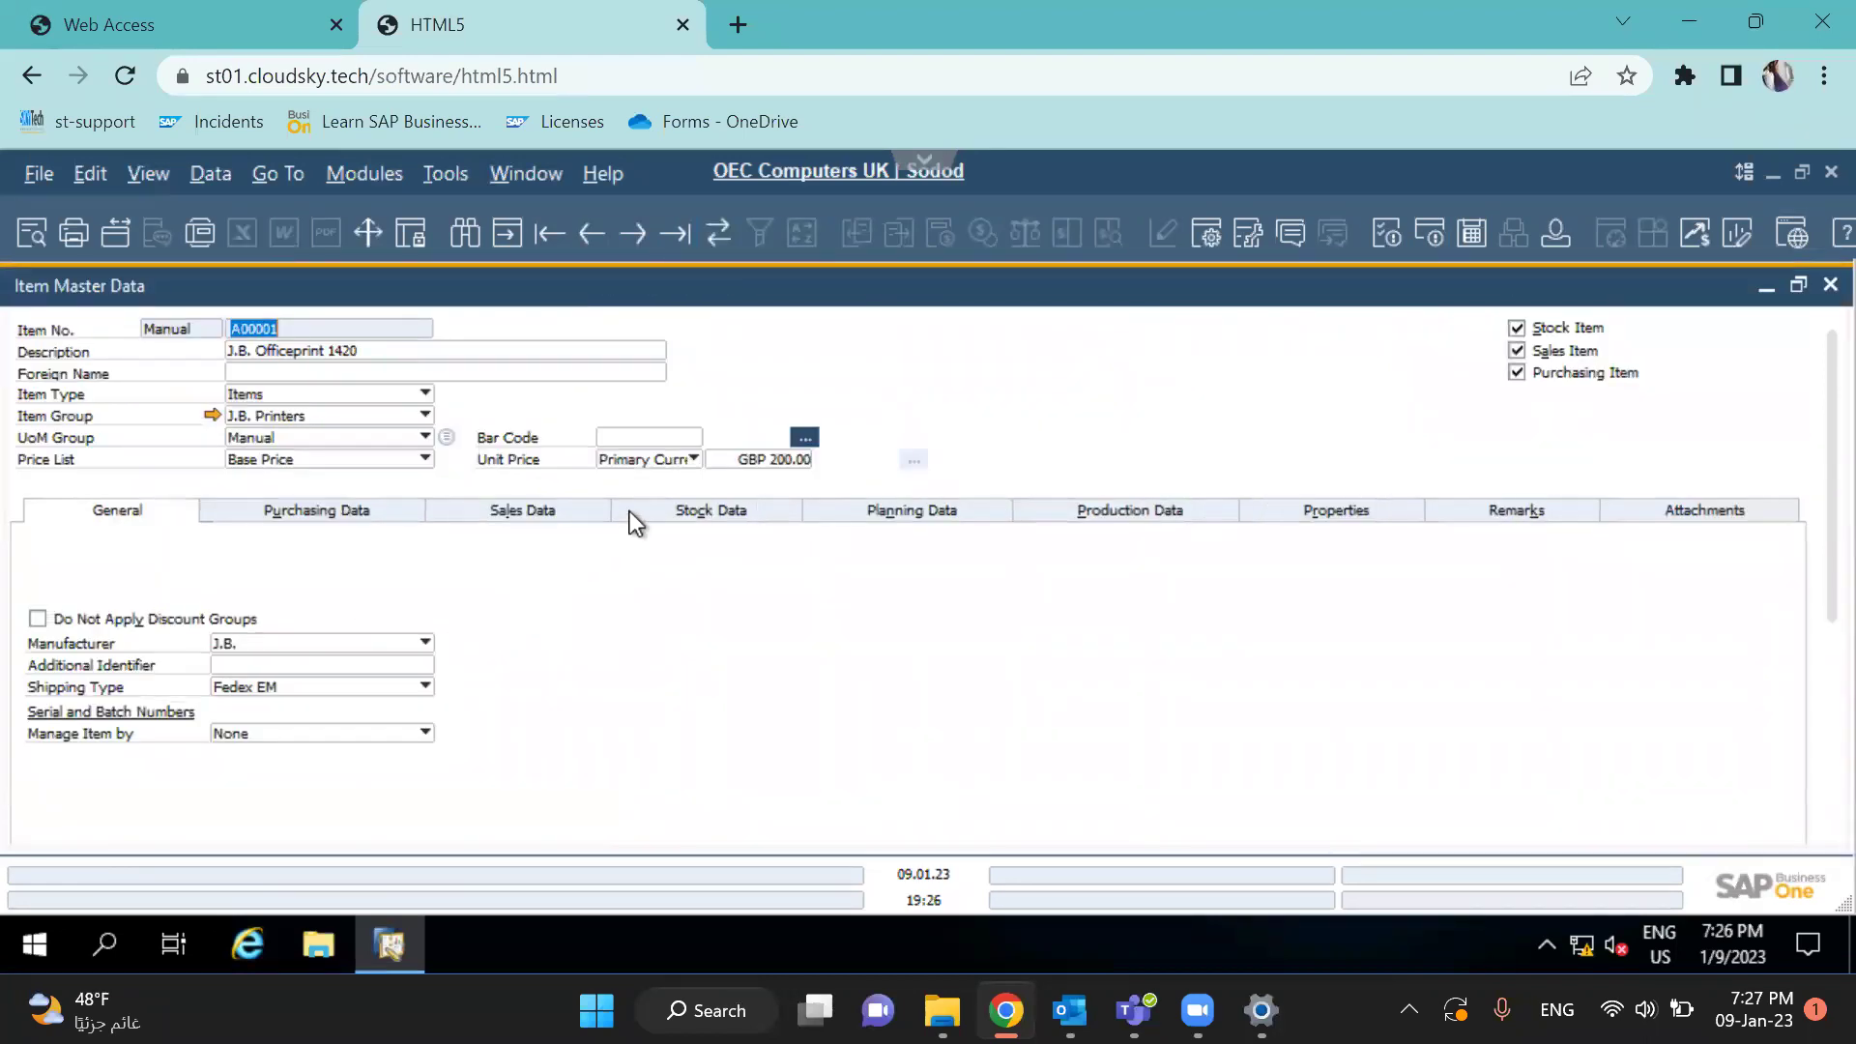
{"action": "left_click", "coordinate": [636, 519]}
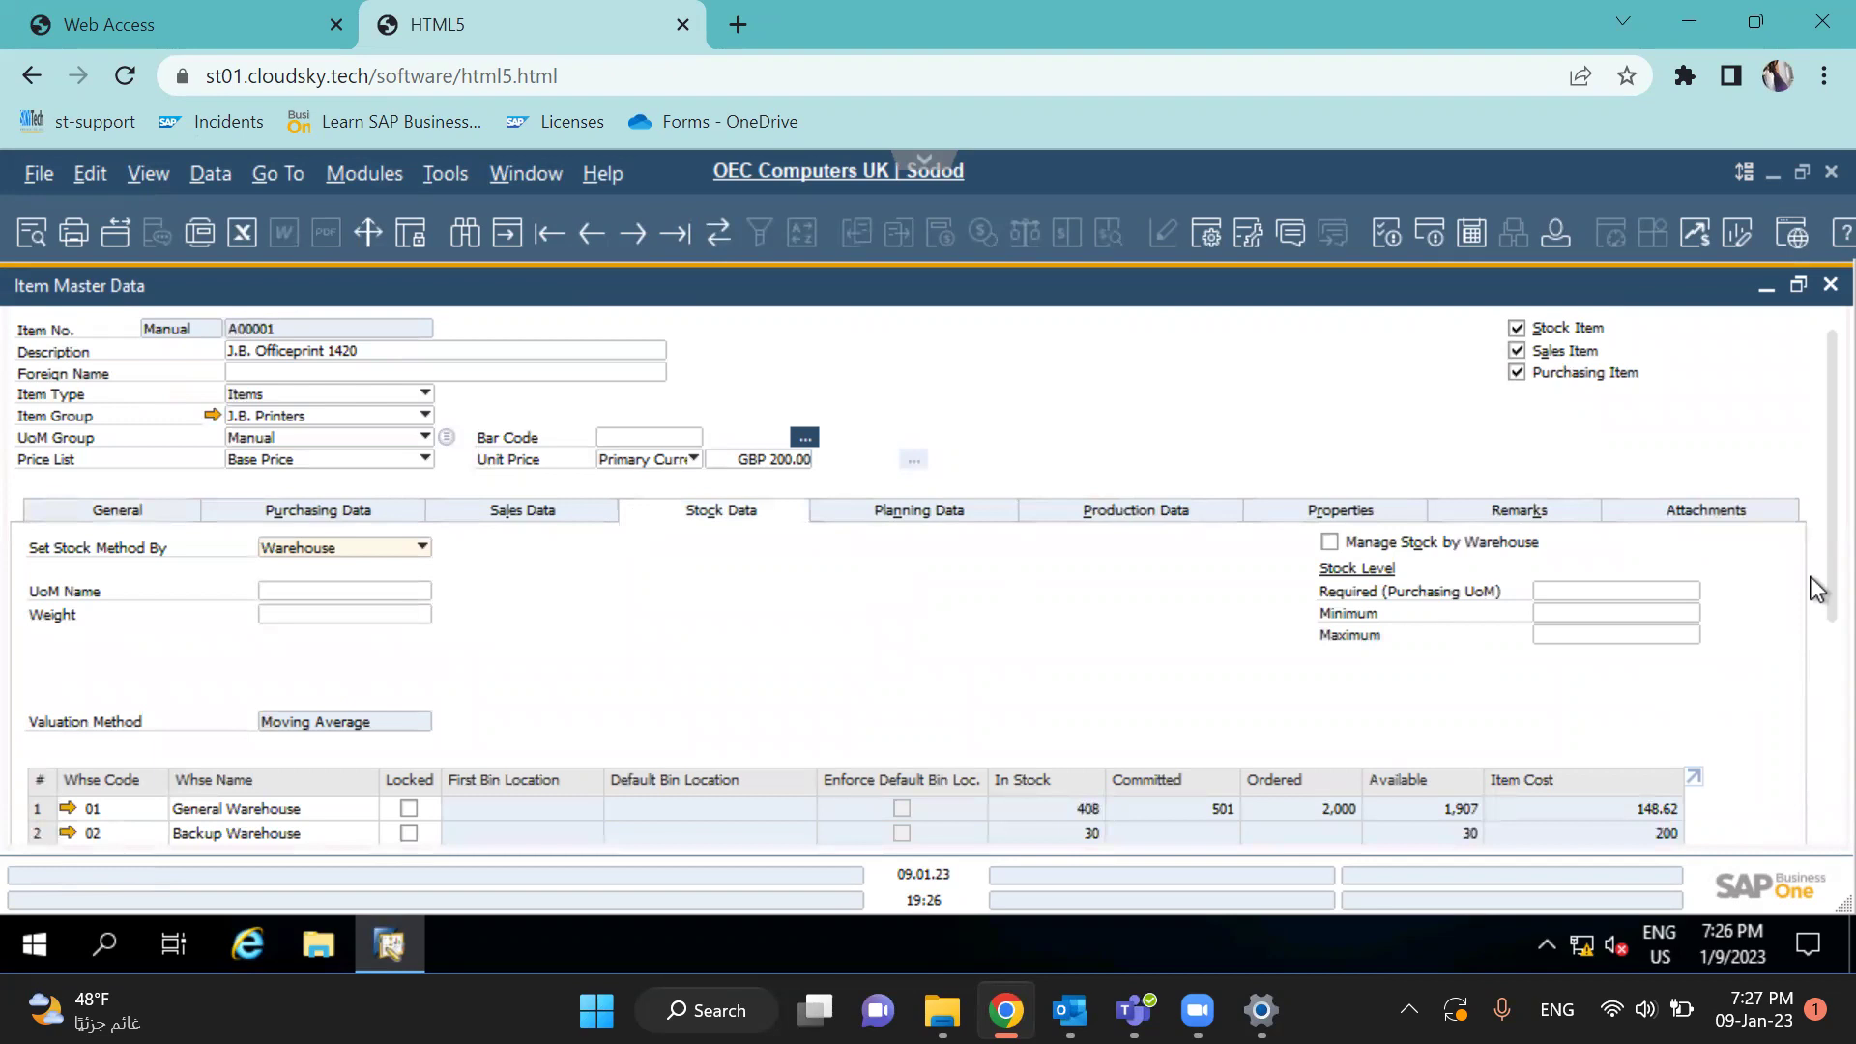
{"action": "left_click_drag", "start_coordinate": [1823, 595], "coordinate": [1825, 672]}
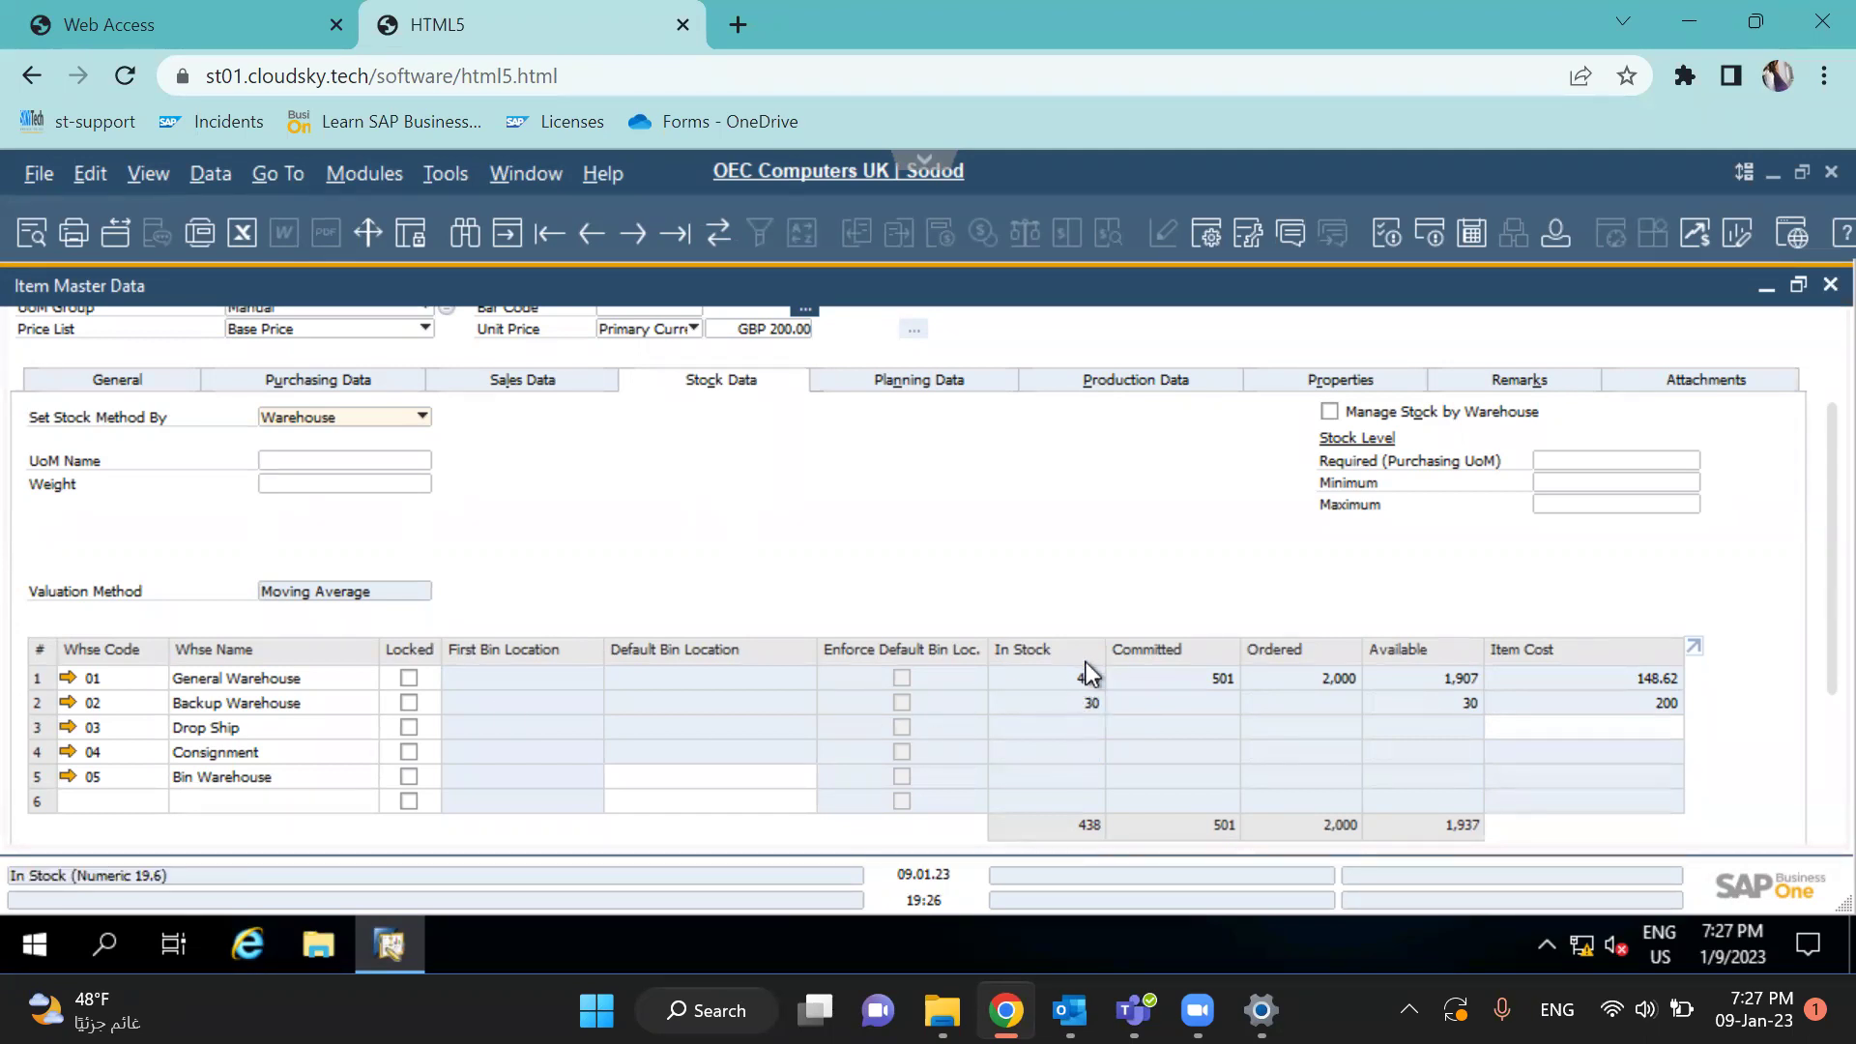
Examine the latest goods receipt posting in item A00001's fully expanded Stock Audit Report, and return to the goods receipt PO
{"action": "right_click", "coordinate": [930, 453]}
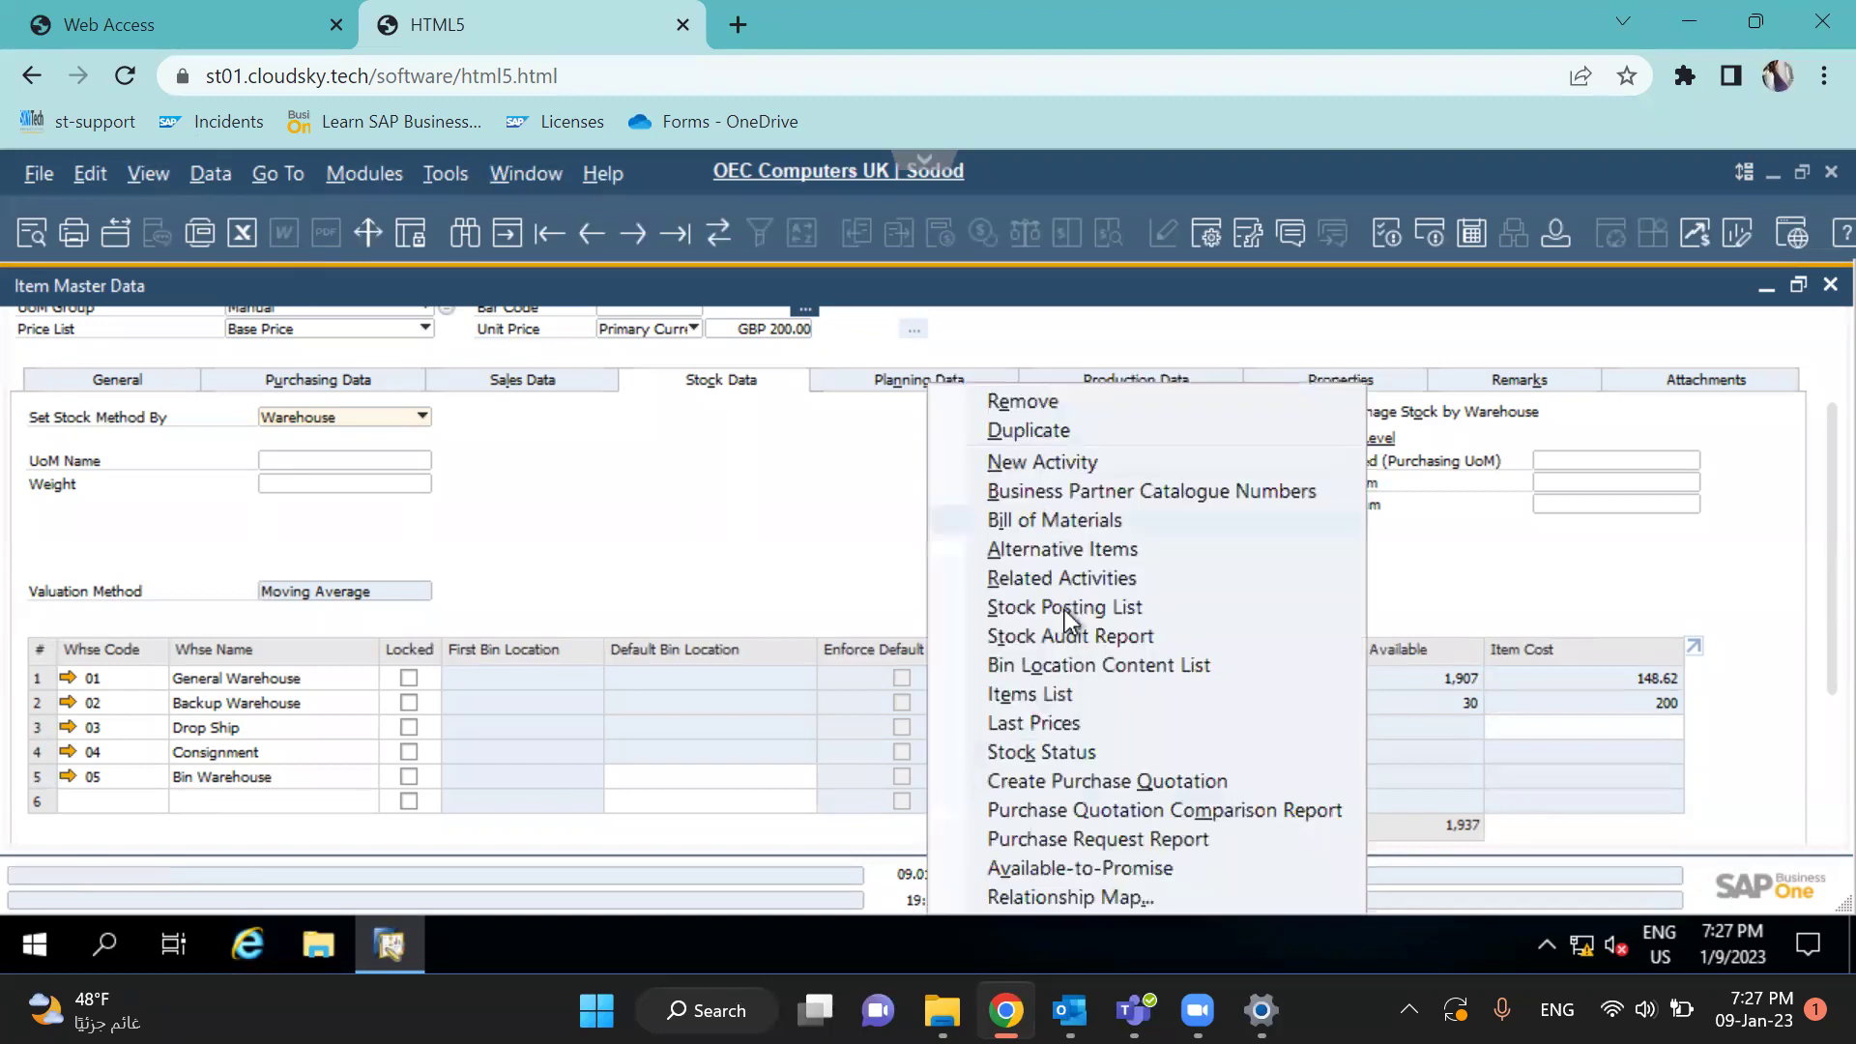
{"action": "left_click", "coordinate": [1064, 635]}
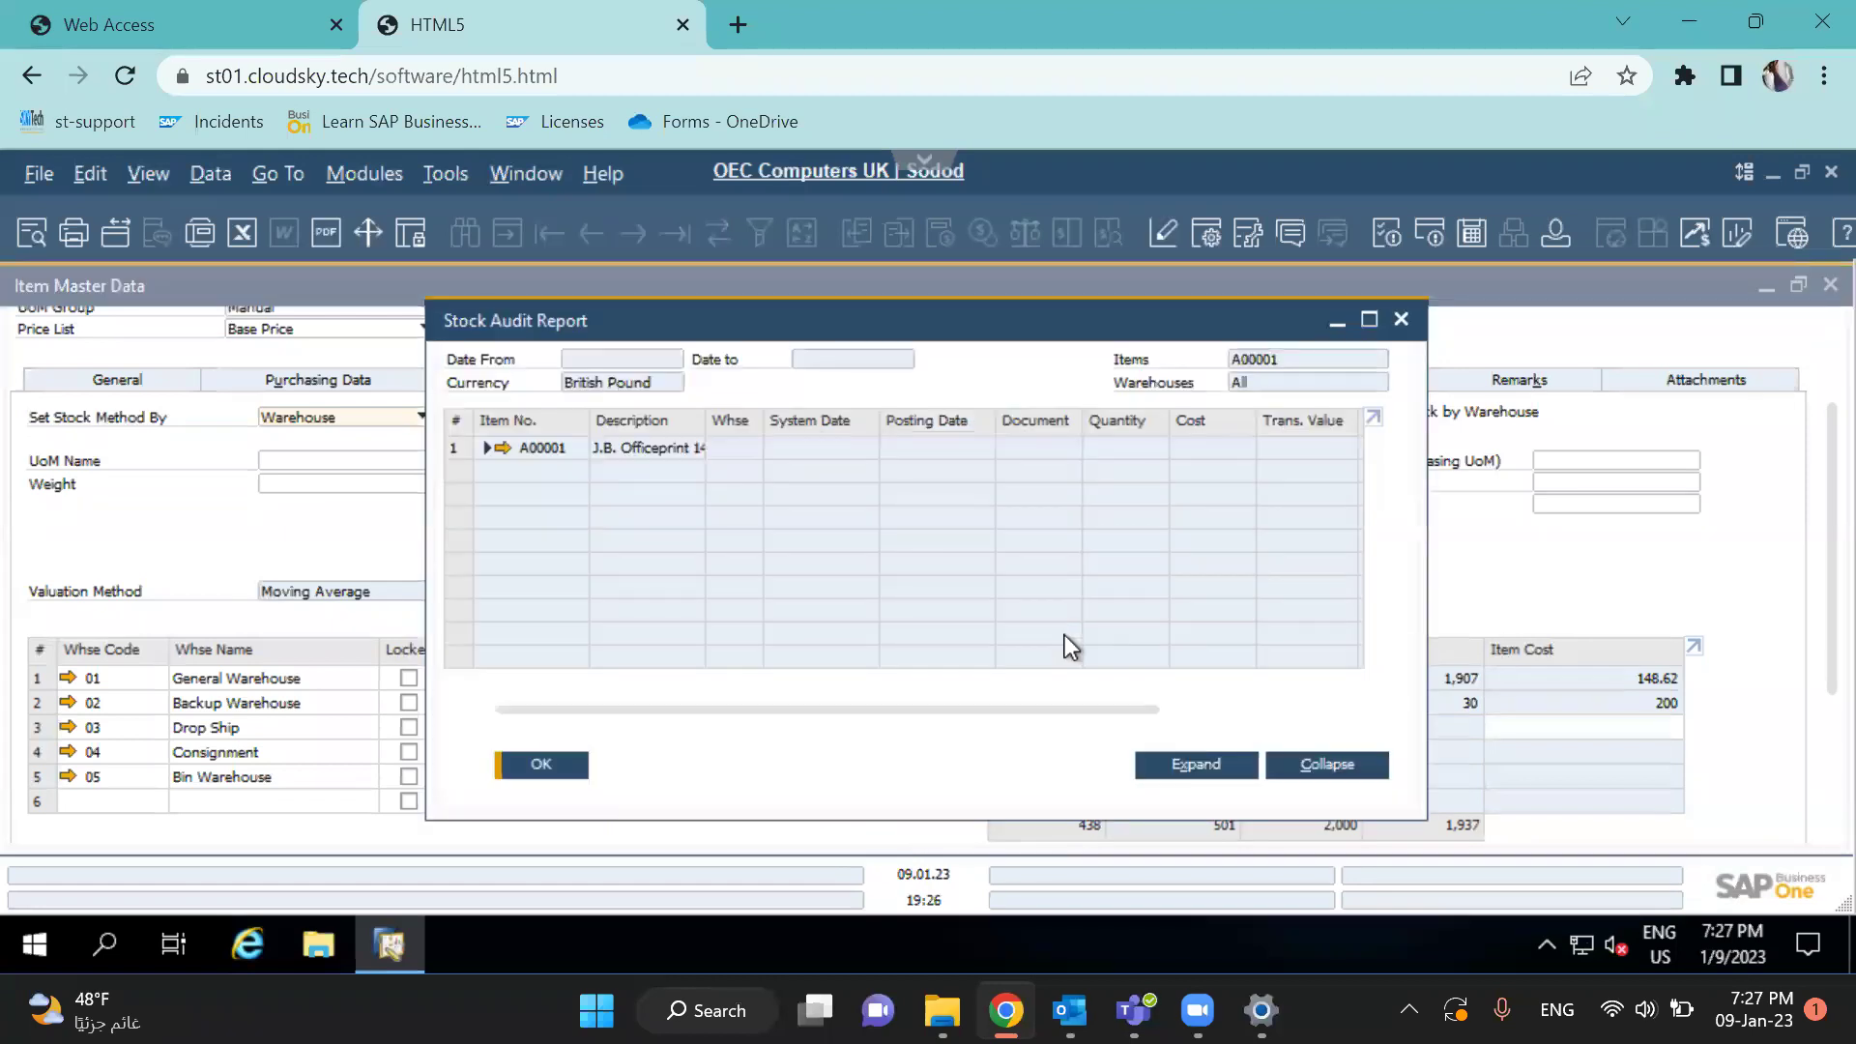
{"action": "left_click", "coordinate": [1187, 764]}
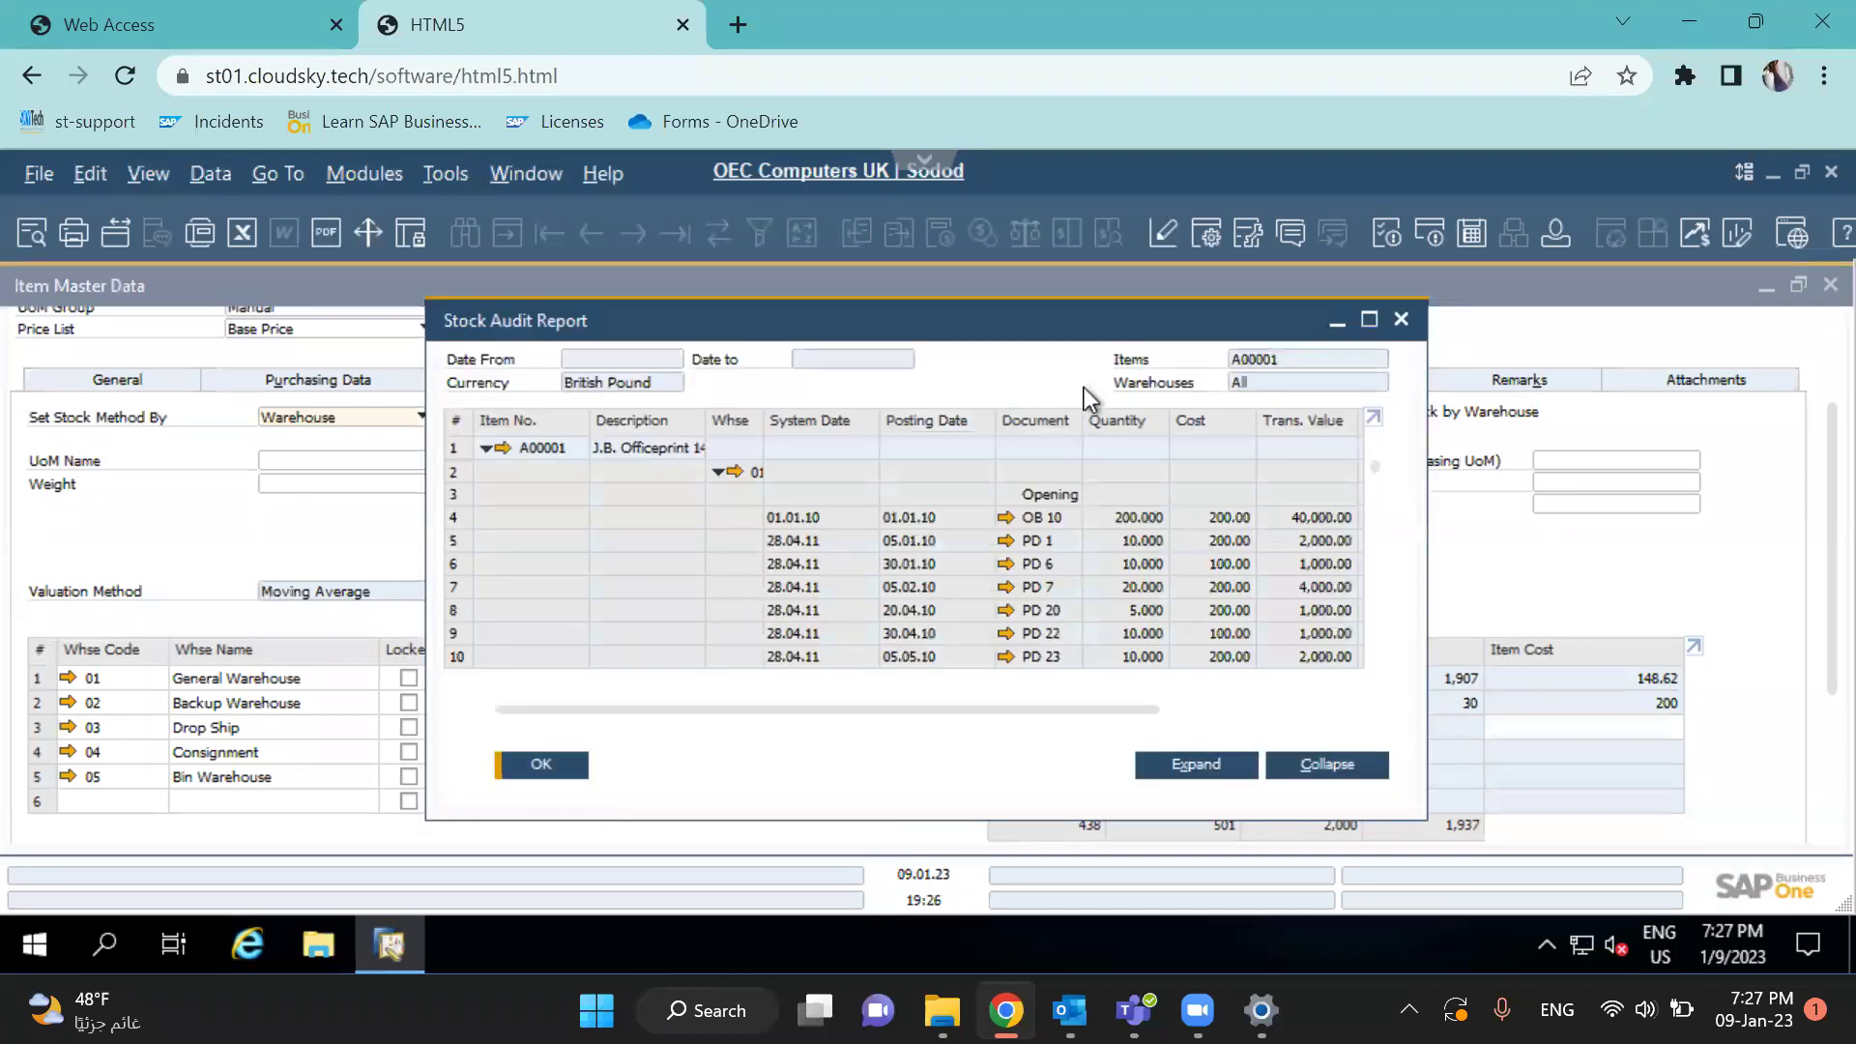
{"action": "double_click", "coordinate": [1080, 333]}
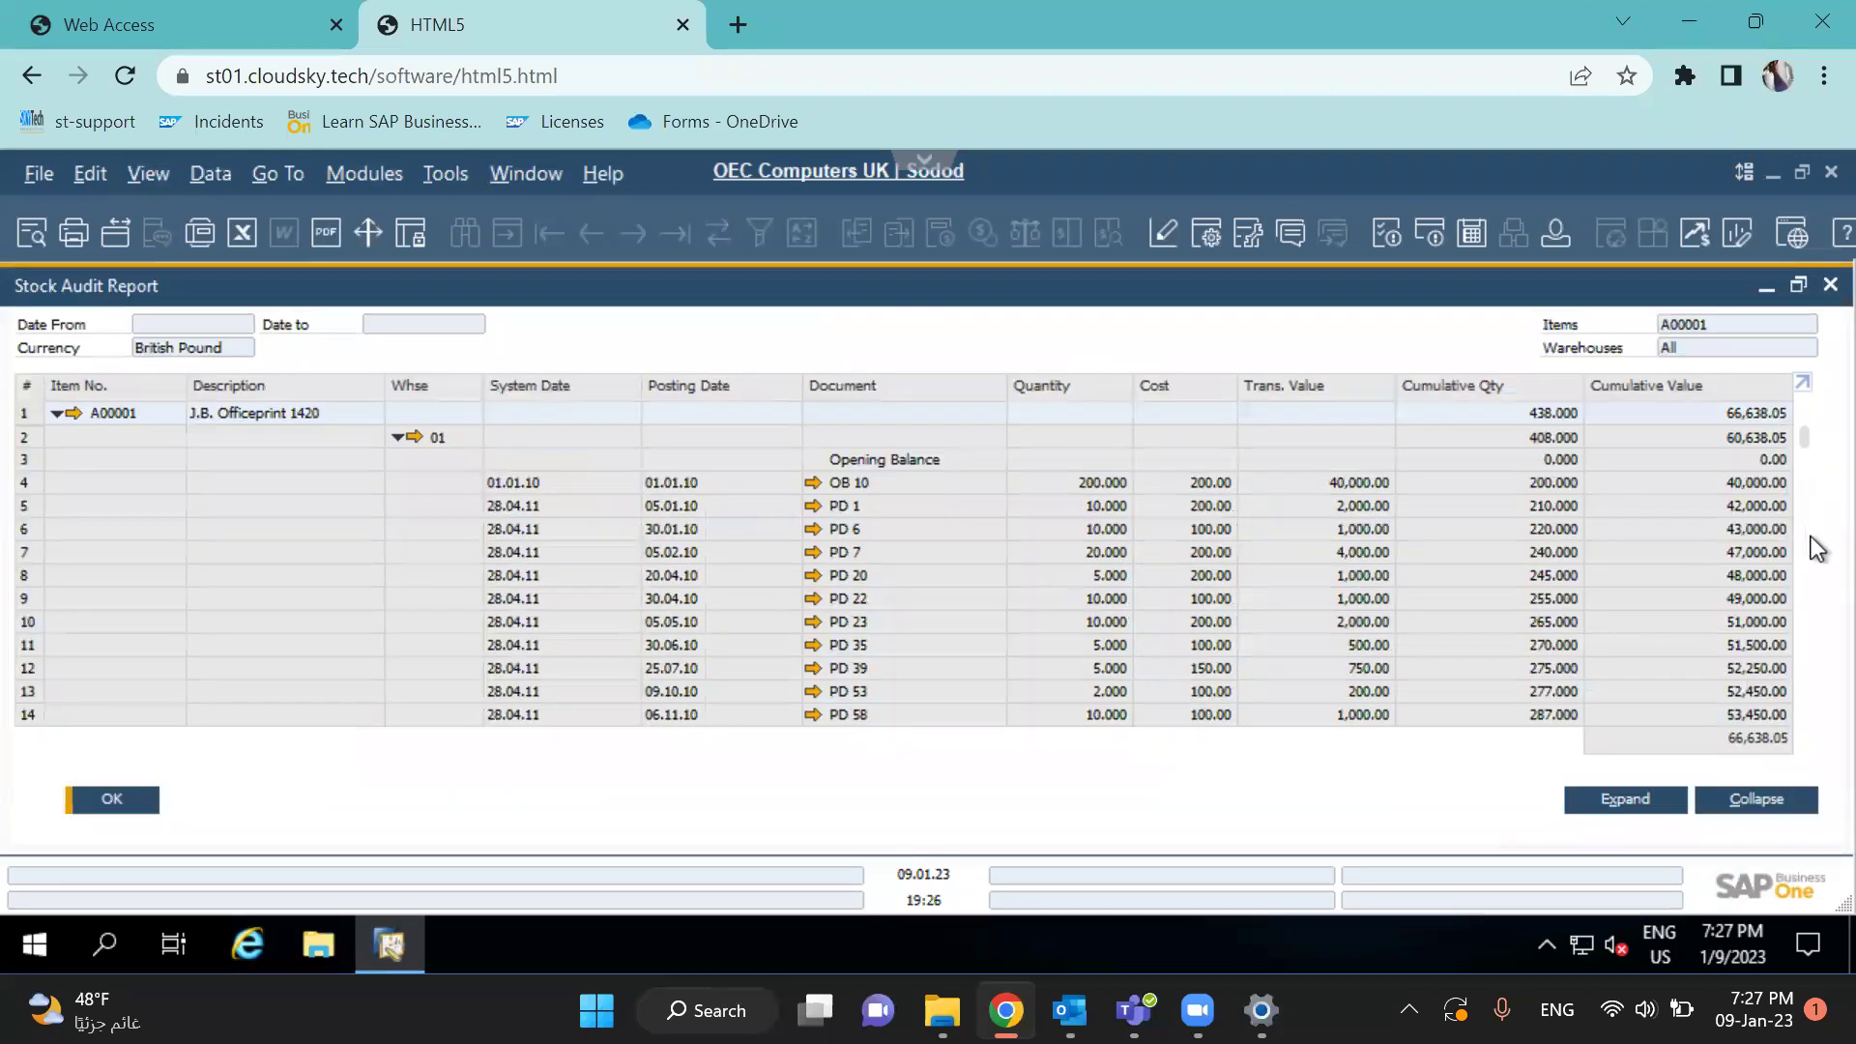
{"action": "scroll", "coordinate": [1817, 638], "scroll_direction": "down", "scroll_amount": 10}
{"action": "scroll", "coordinate": [1818, 670], "scroll_direction": "down", "scroll_amount": 12}
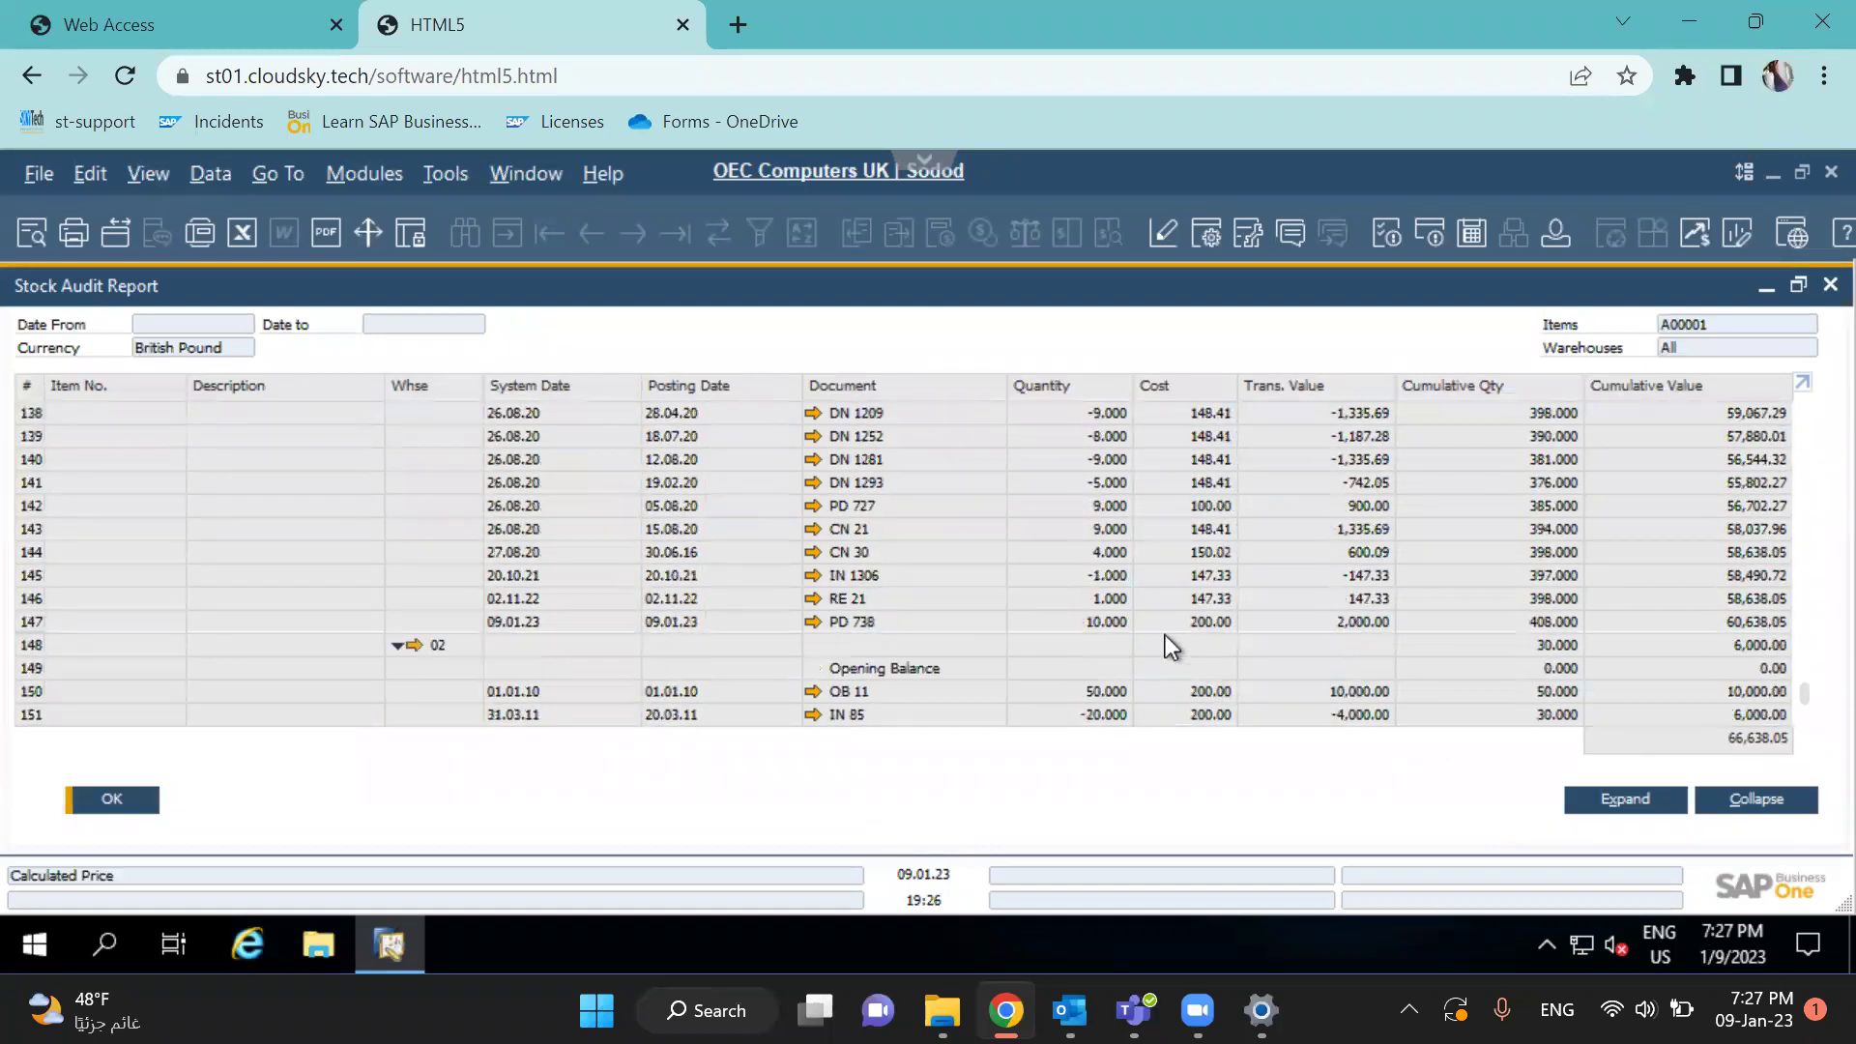
{"action": "left_click", "coordinate": [1163, 629]}
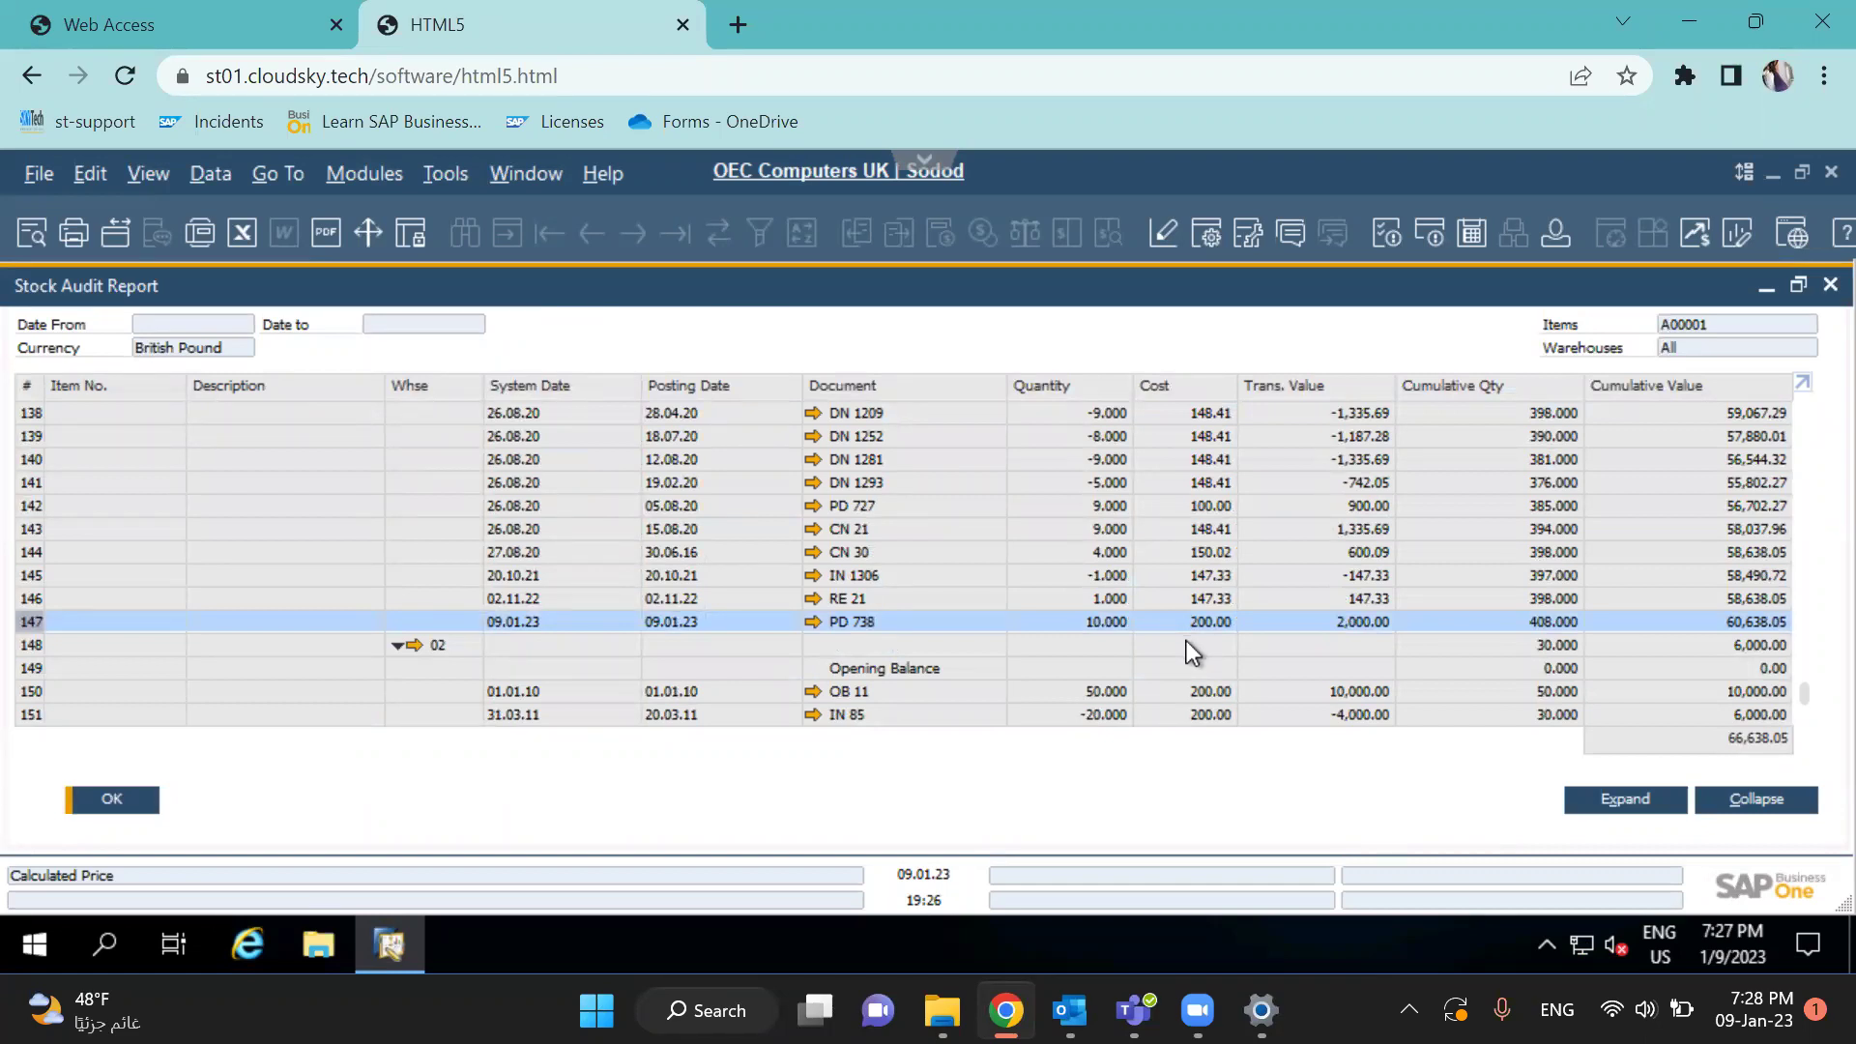
{"action": "left_click", "coordinate": [1817, 290]}
{"action": "left_click", "coordinate": [1815, 283]}
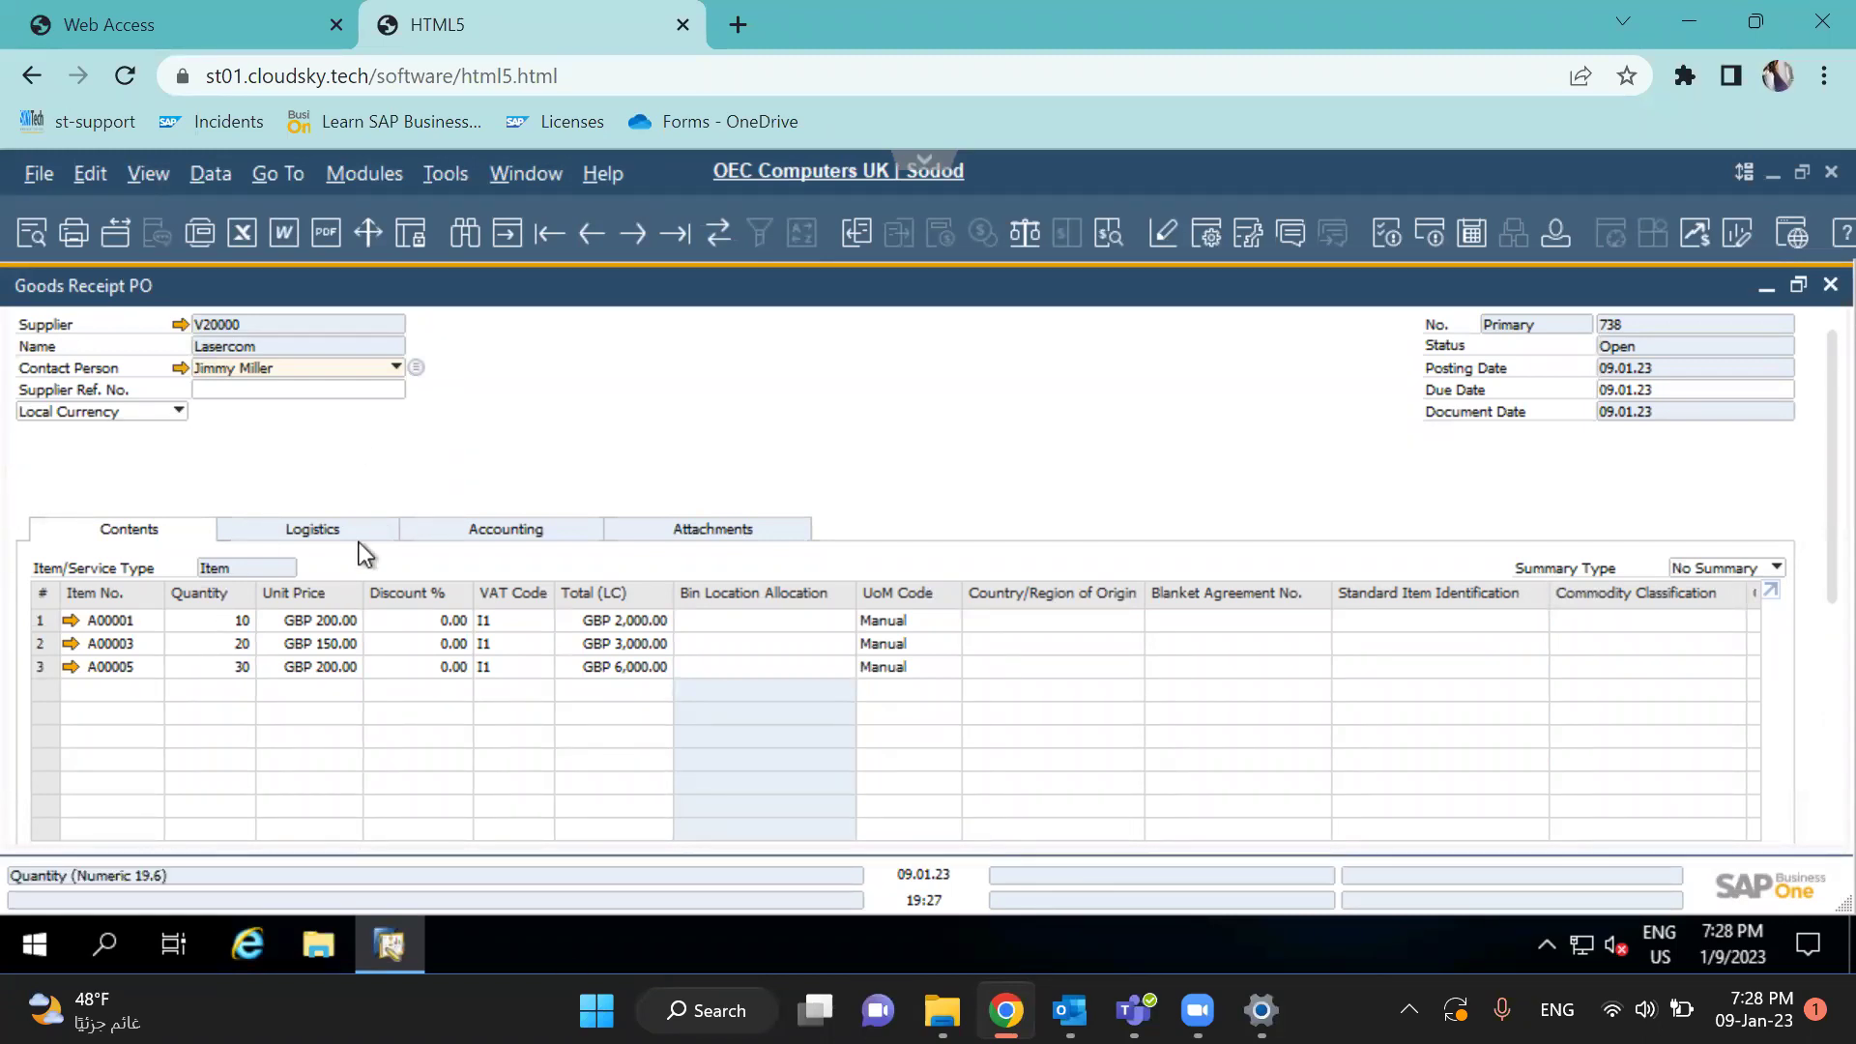
Review the goods receipt PO's journal entry with column widths fitted to the content, and close both to return to the purchase order
{"action": "left_click", "coordinate": [563, 535]}
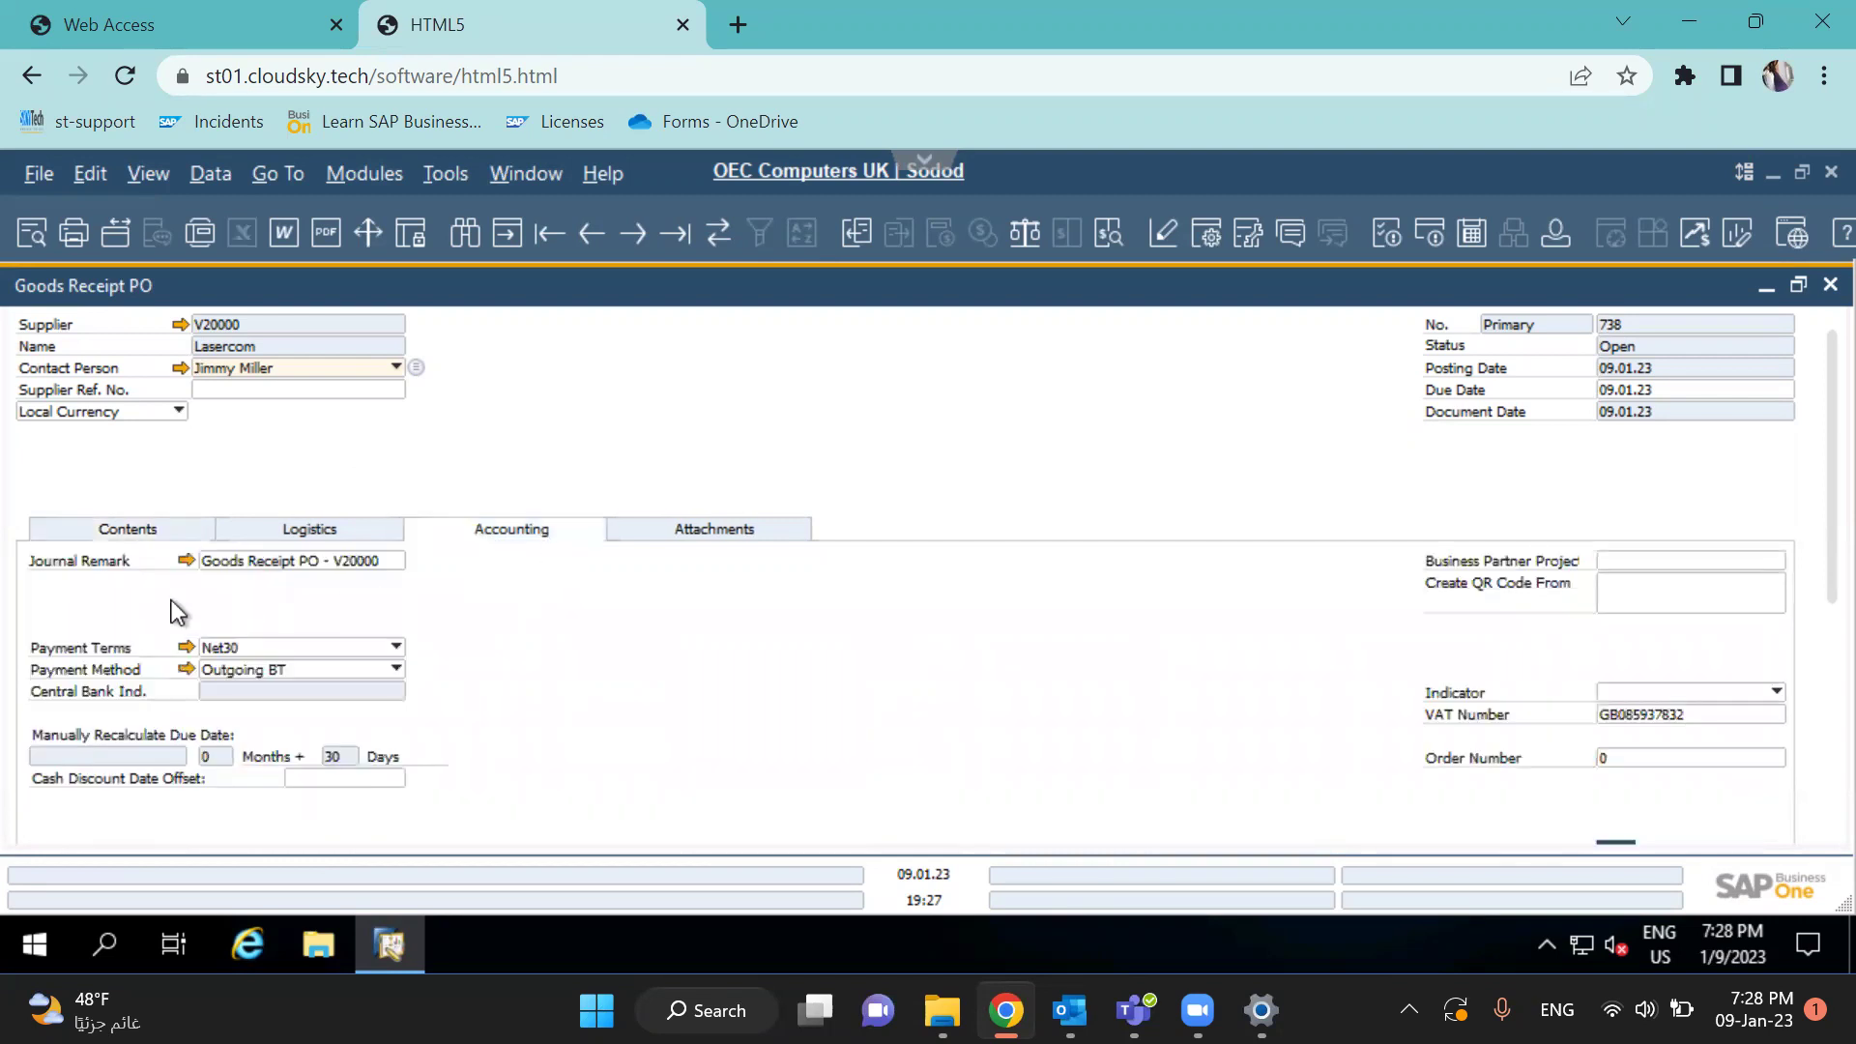
{"action": "left_click", "coordinate": [205, 564]}
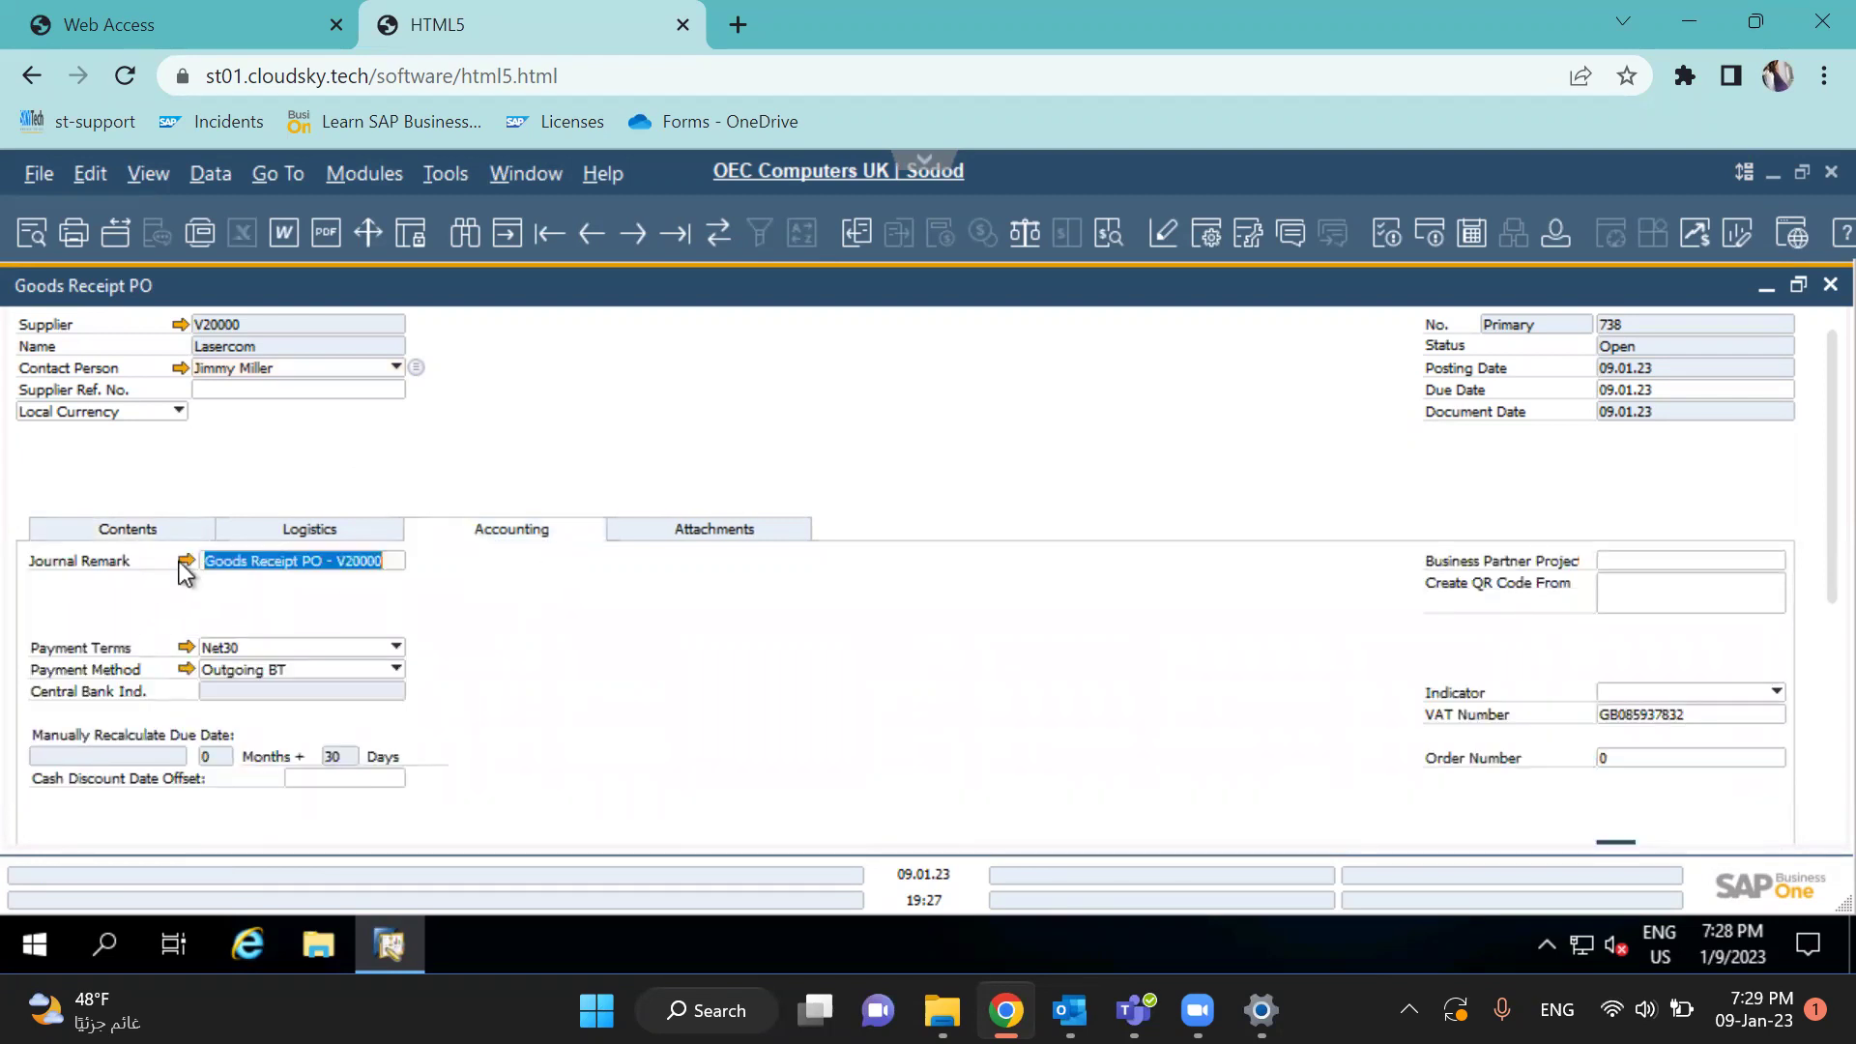
{"action": "left_click", "coordinate": [185, 562]}
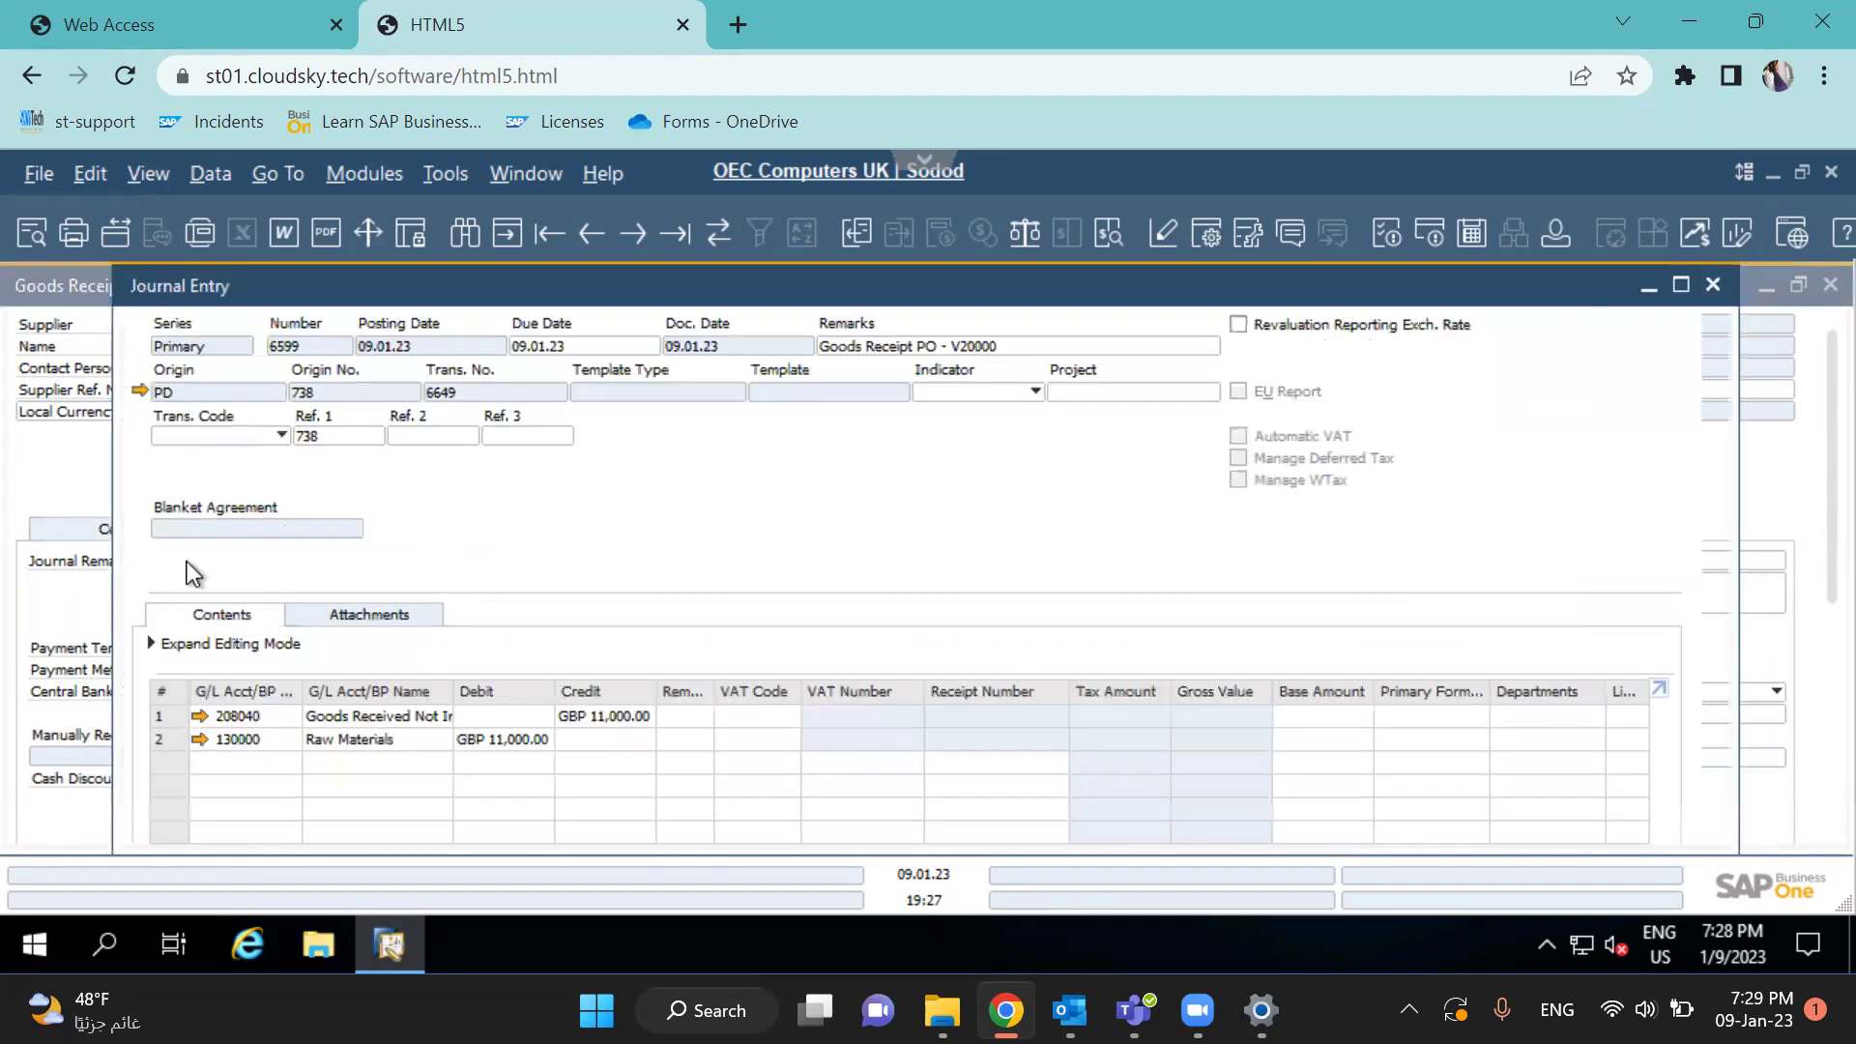
{"action": "left_click", "coordinate": [143, 178]}
{"action": "left_click", "coordinate": [196, 427]}
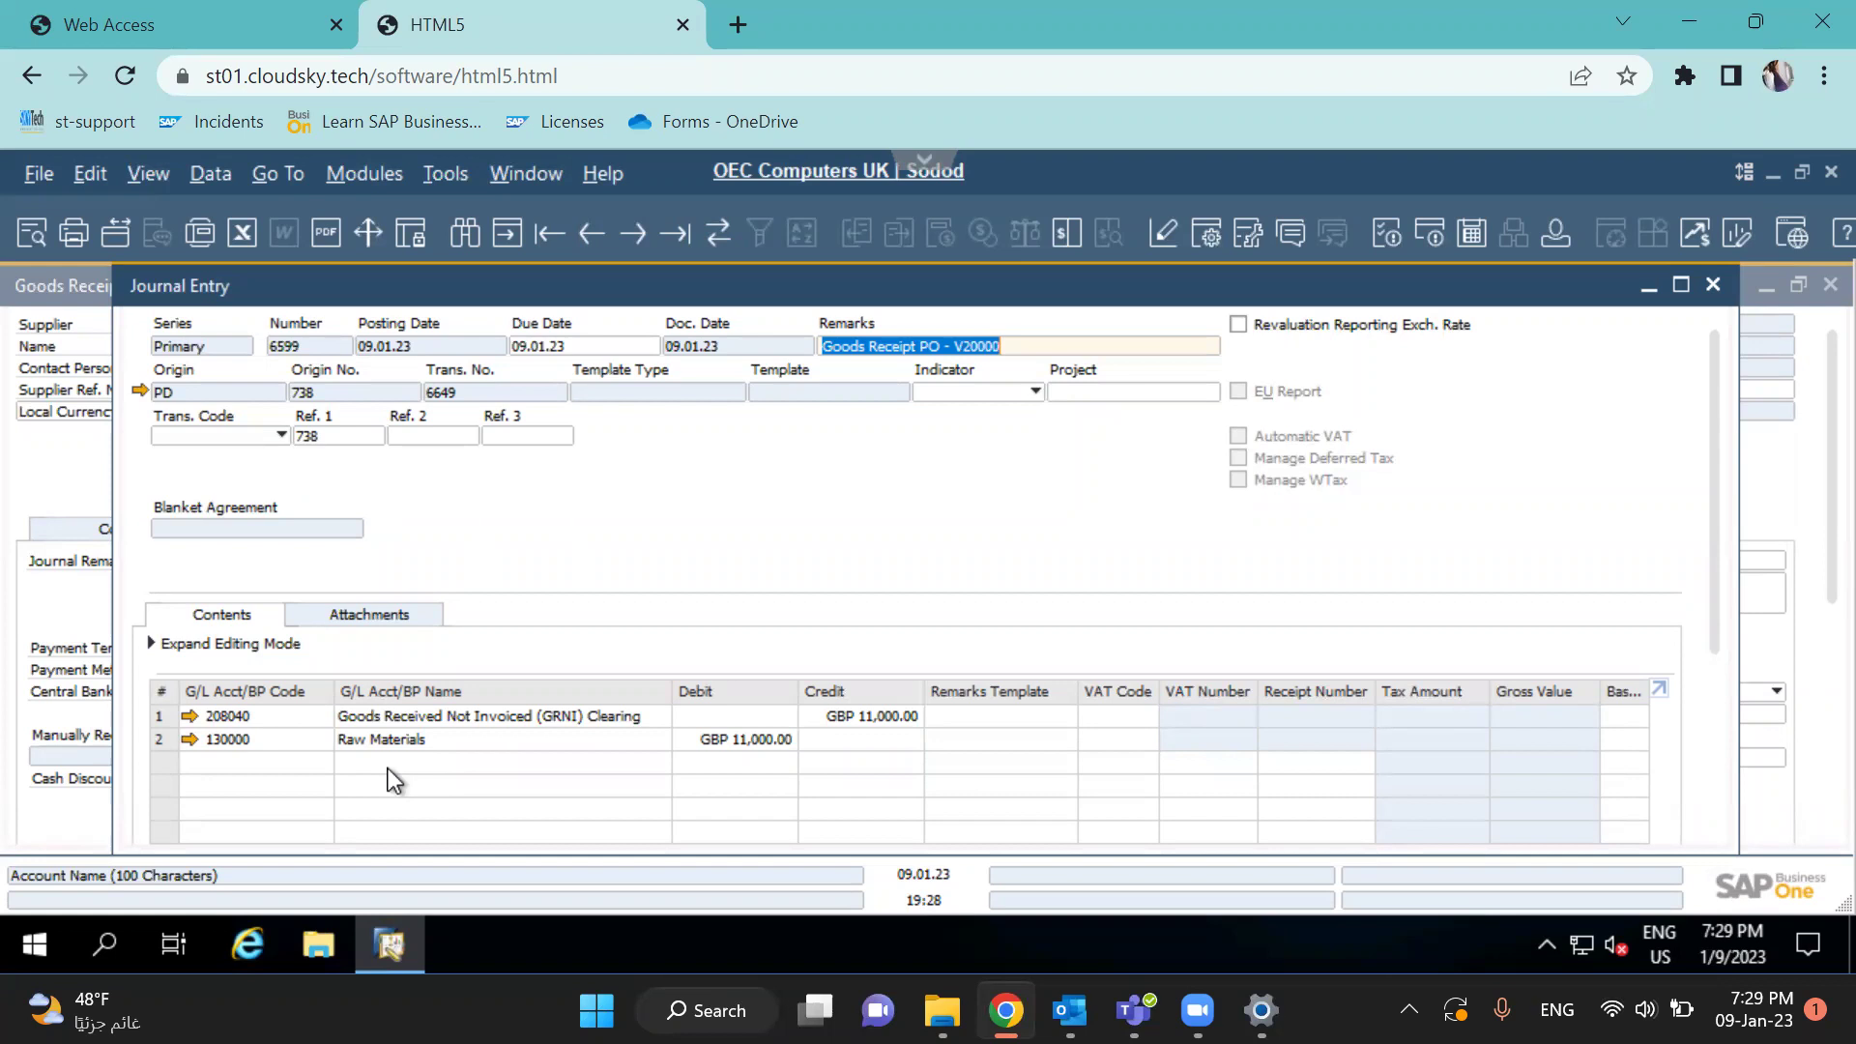
{"action": "key", "text": "Escape"}
{"action": "key", "text": "Escape"}
Open the relationship map of the purchase order to examine its linked documents
{"action": "scroll", "coordinate": [386, 771], "scroll_direction": "down", "scroll_amount": 5}
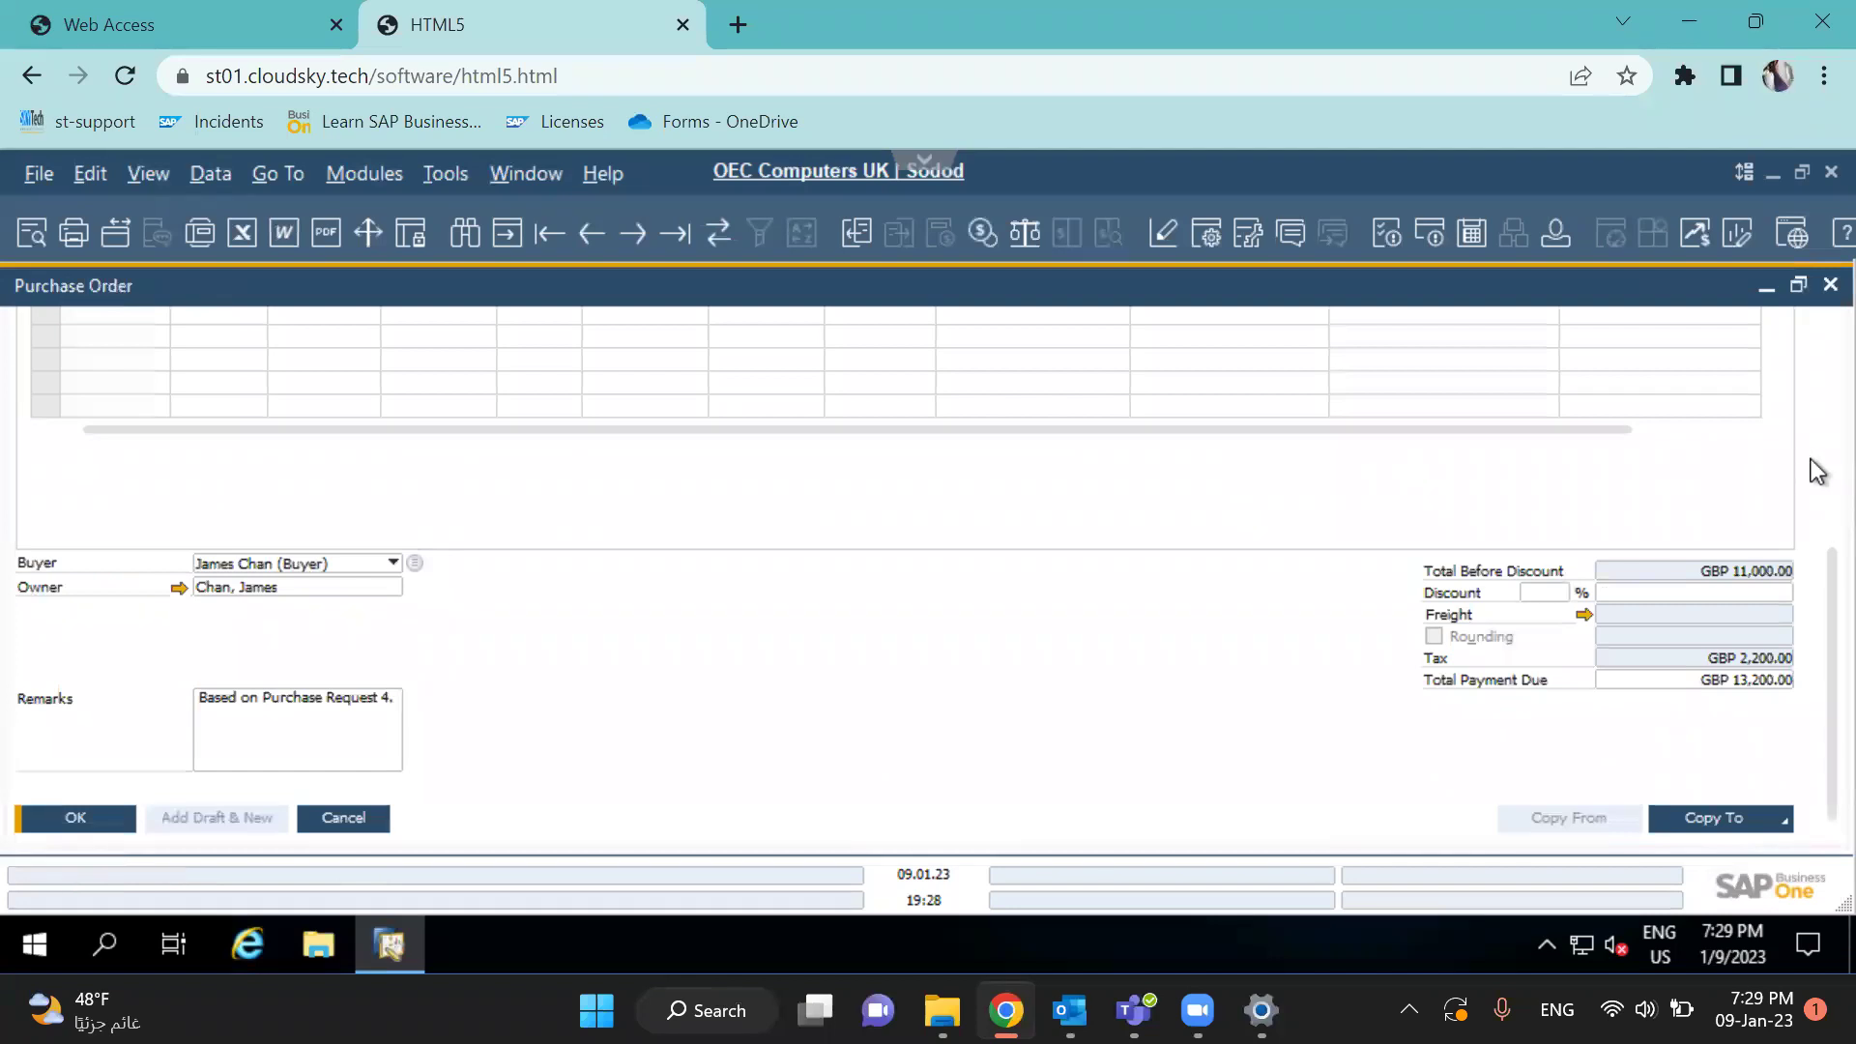
{"action": "scroll", "coordinate": [1817, 472], "scroll_direction": "up", "scroll_amount": 5}
{"action": "right_click", "coordinate": [936, 364]}
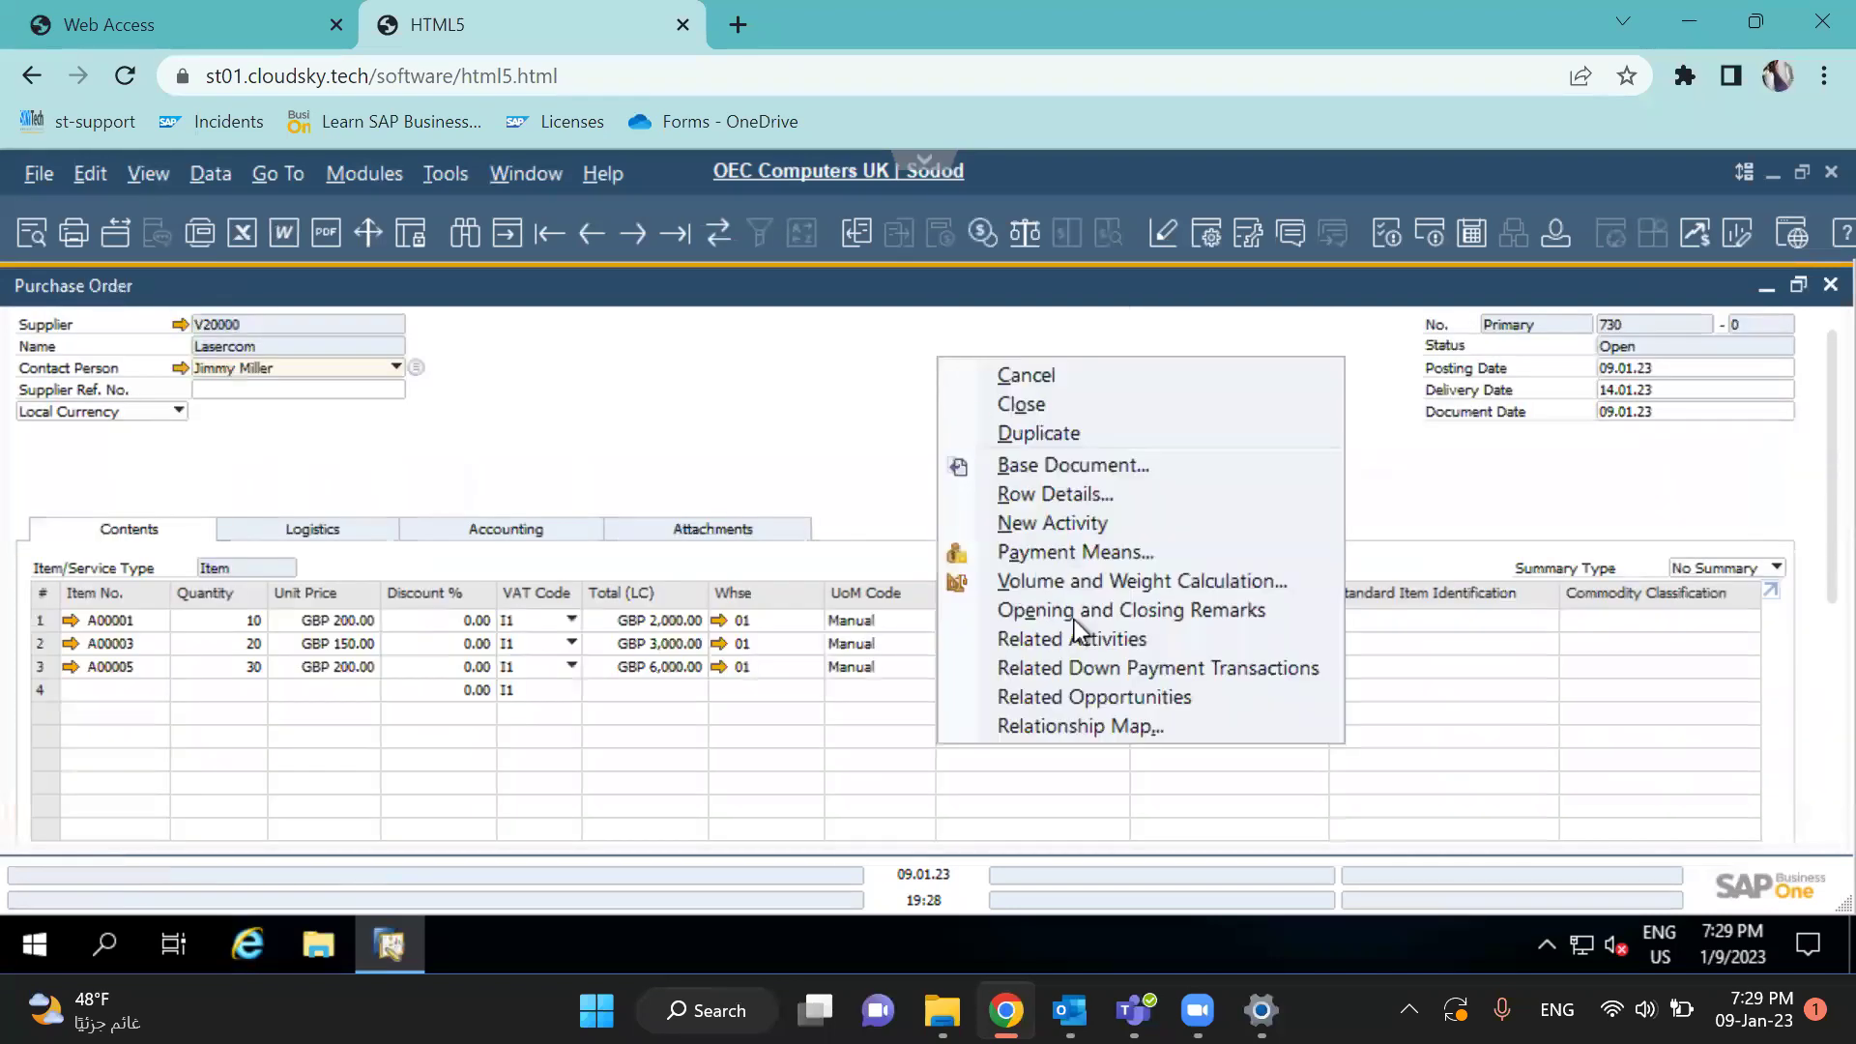
{"action": "left_click", "coordinate": [1092, 723]}
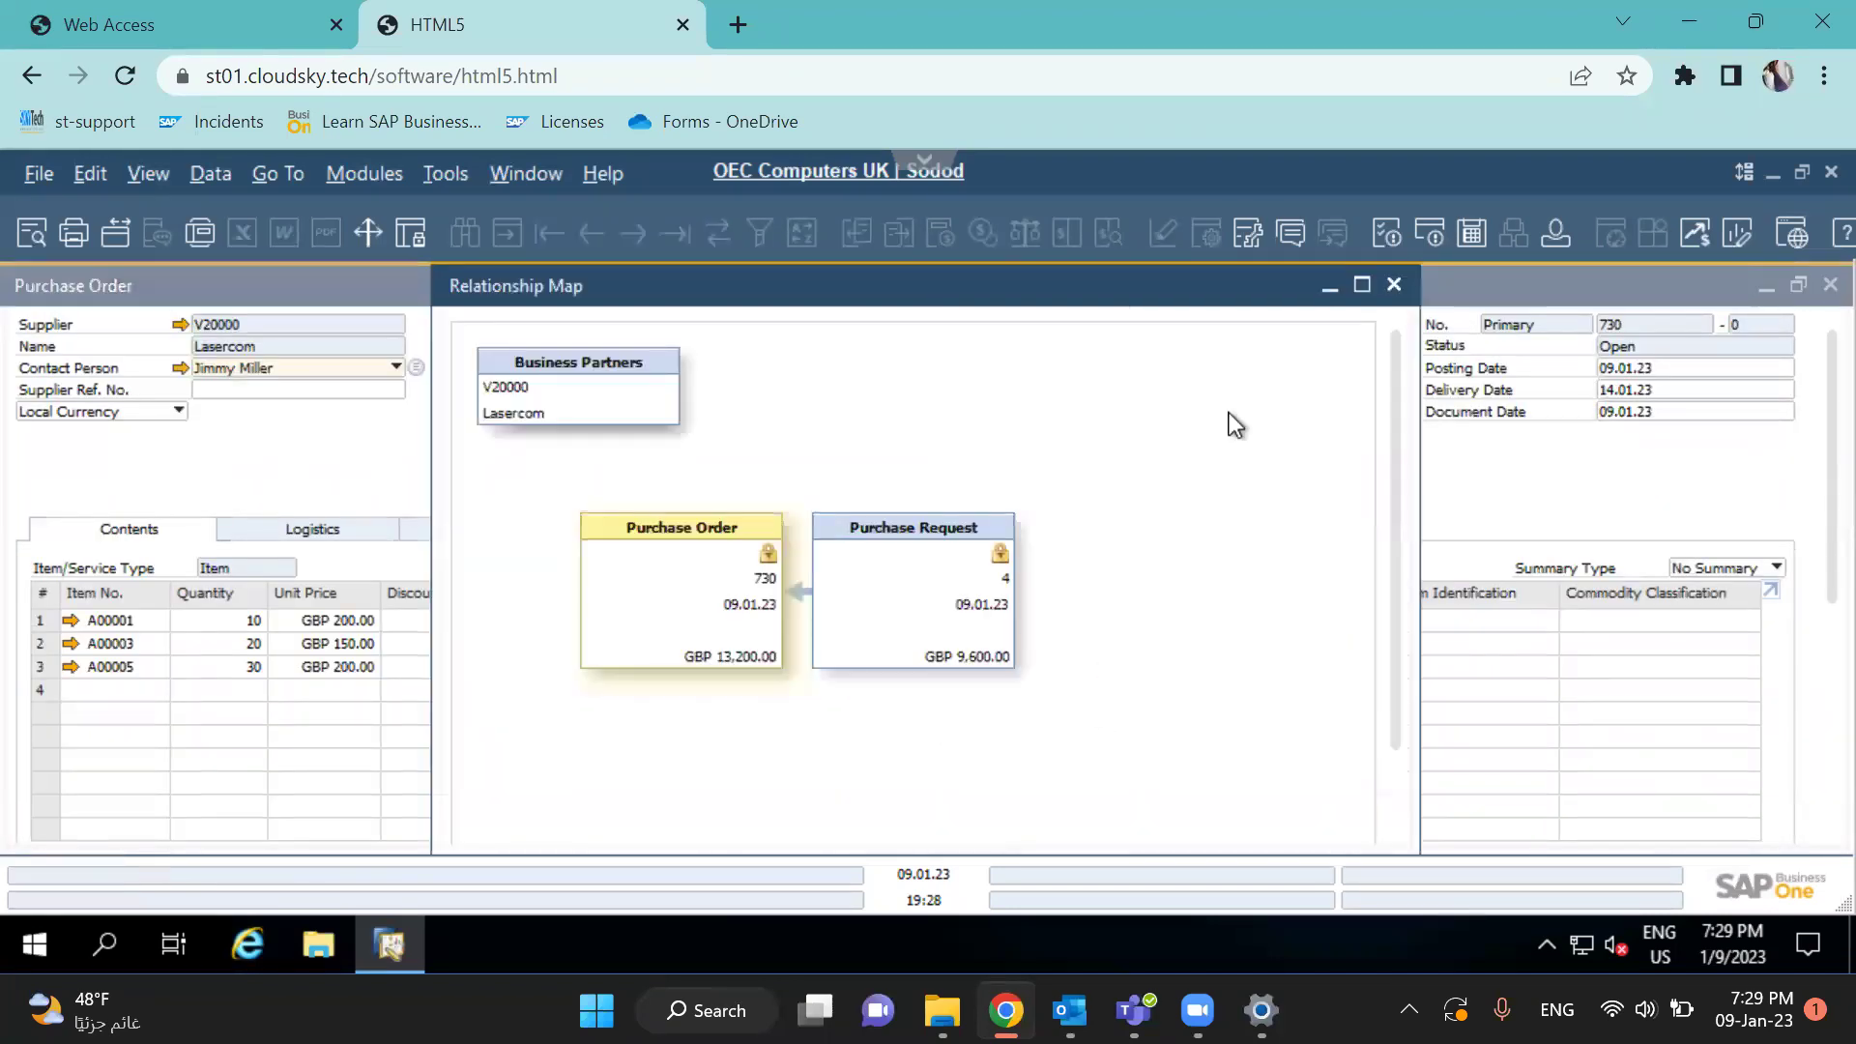
Maximize the relationship map to examine the chain of linked purchasing documents, and close all open windows
{"action": "left_click", "coordinate": [1361, 284]}
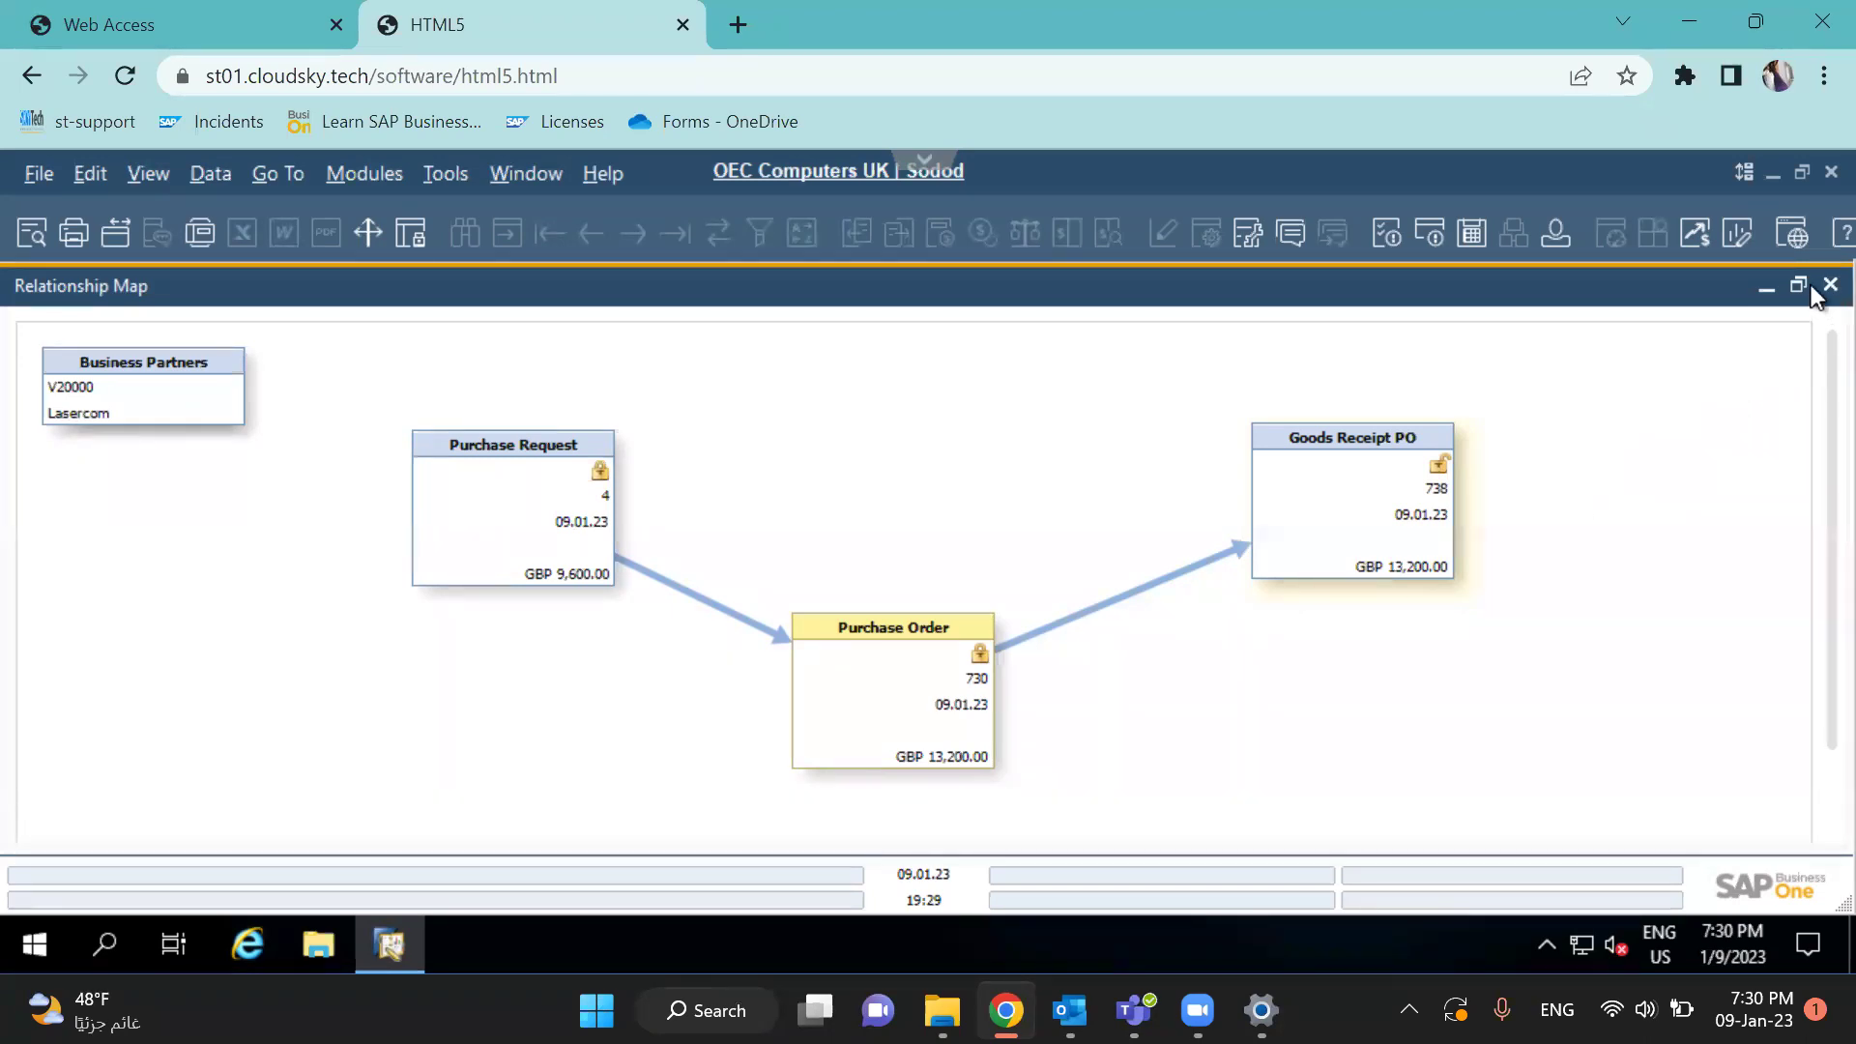
{"action": "left_click", "coordinate": [536, 178]}
{"action": "left_click", "coordinate": [547, 243]}
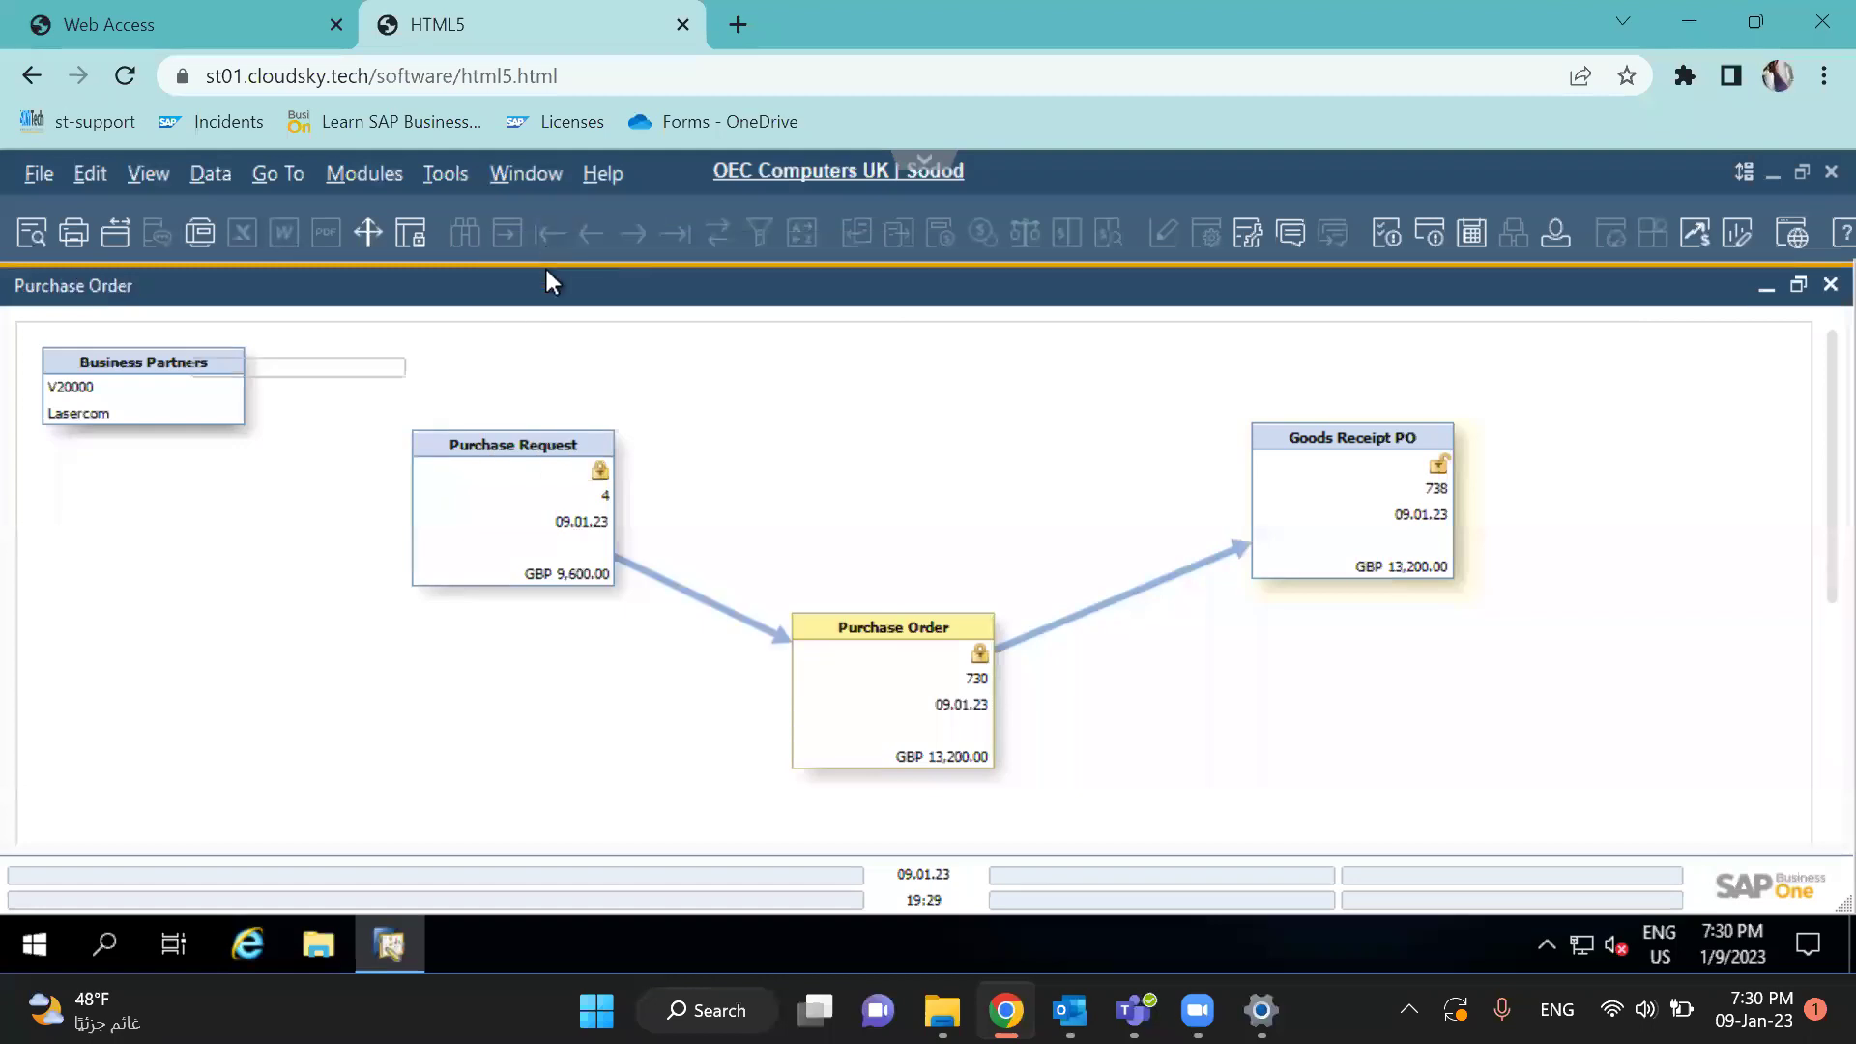
{"action": "left_click", "coordinate": [138, 404]}
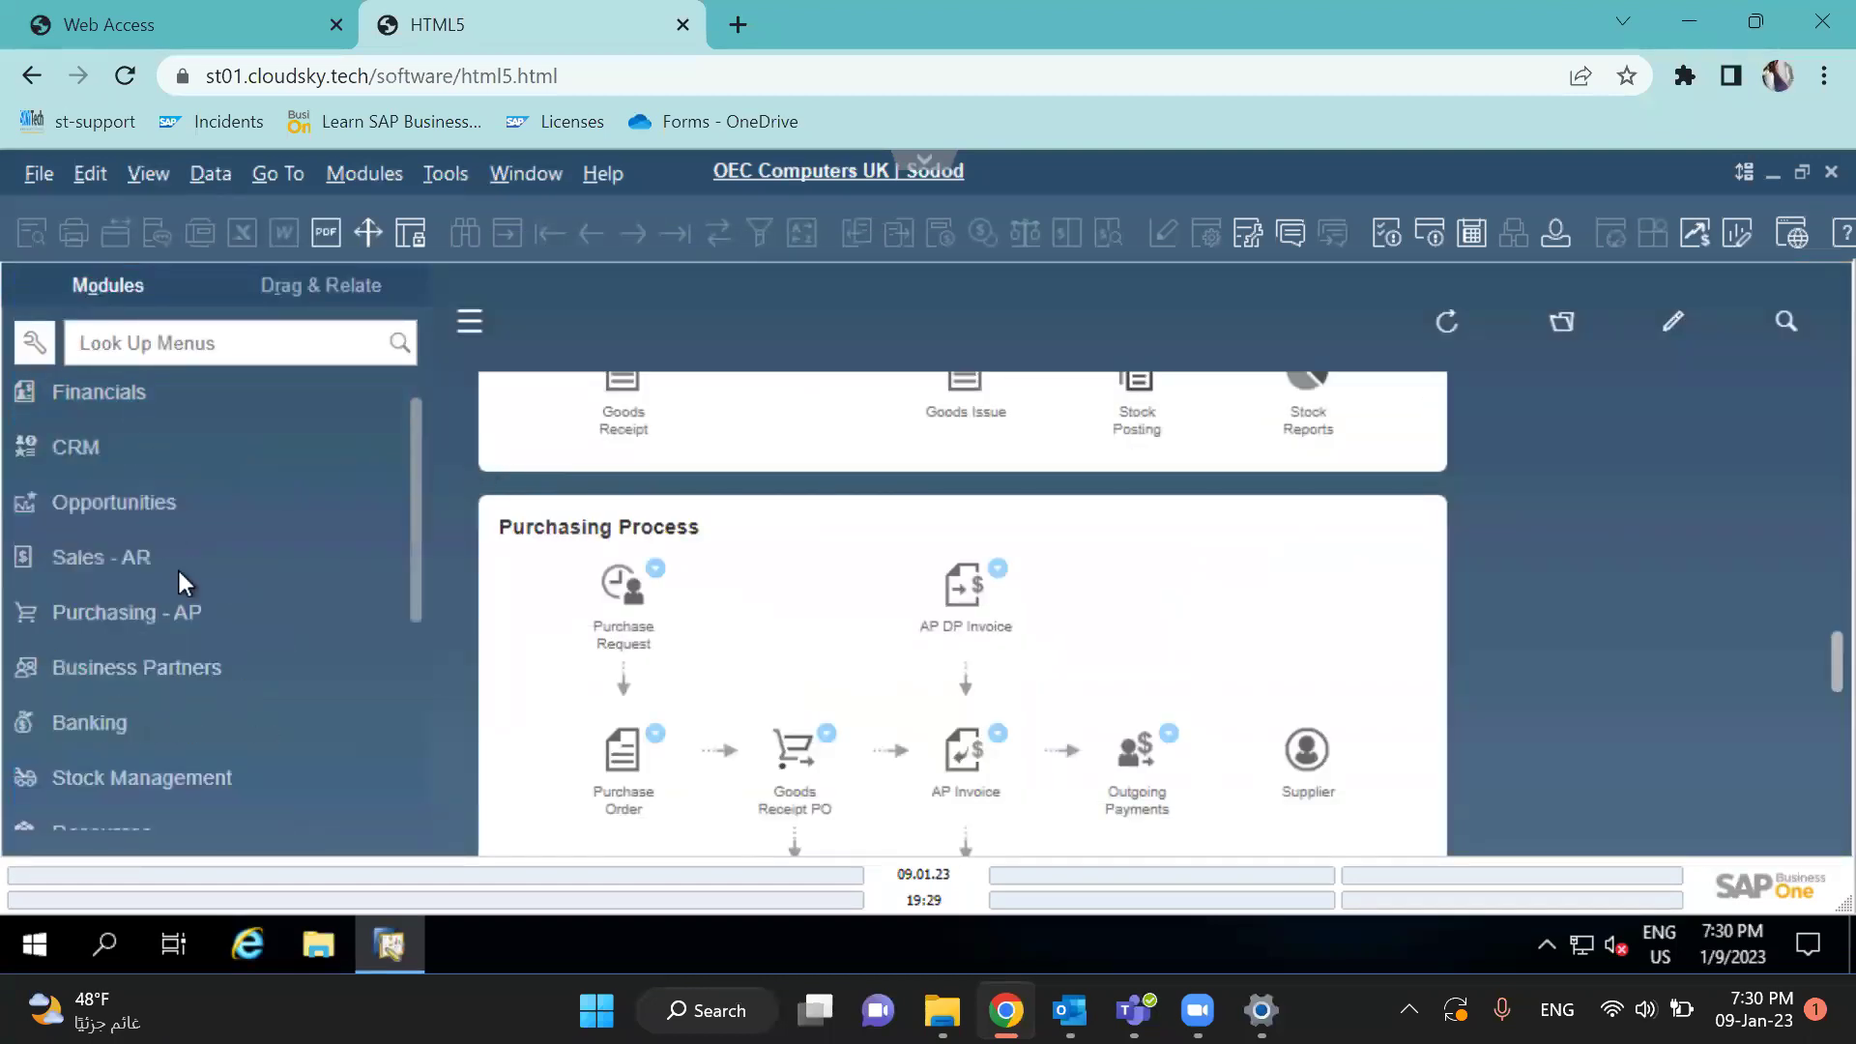
{"action": "left_click", "coordinate": [214, 667]}
{"action": "scroll", "coordinate": [996, 744], "scroll_direction": "up", "scroll_amount": 3}
{"action": "scroll", "coordinate": [996, 744], "scroll_direction": "up", "scroll_amount": 2}
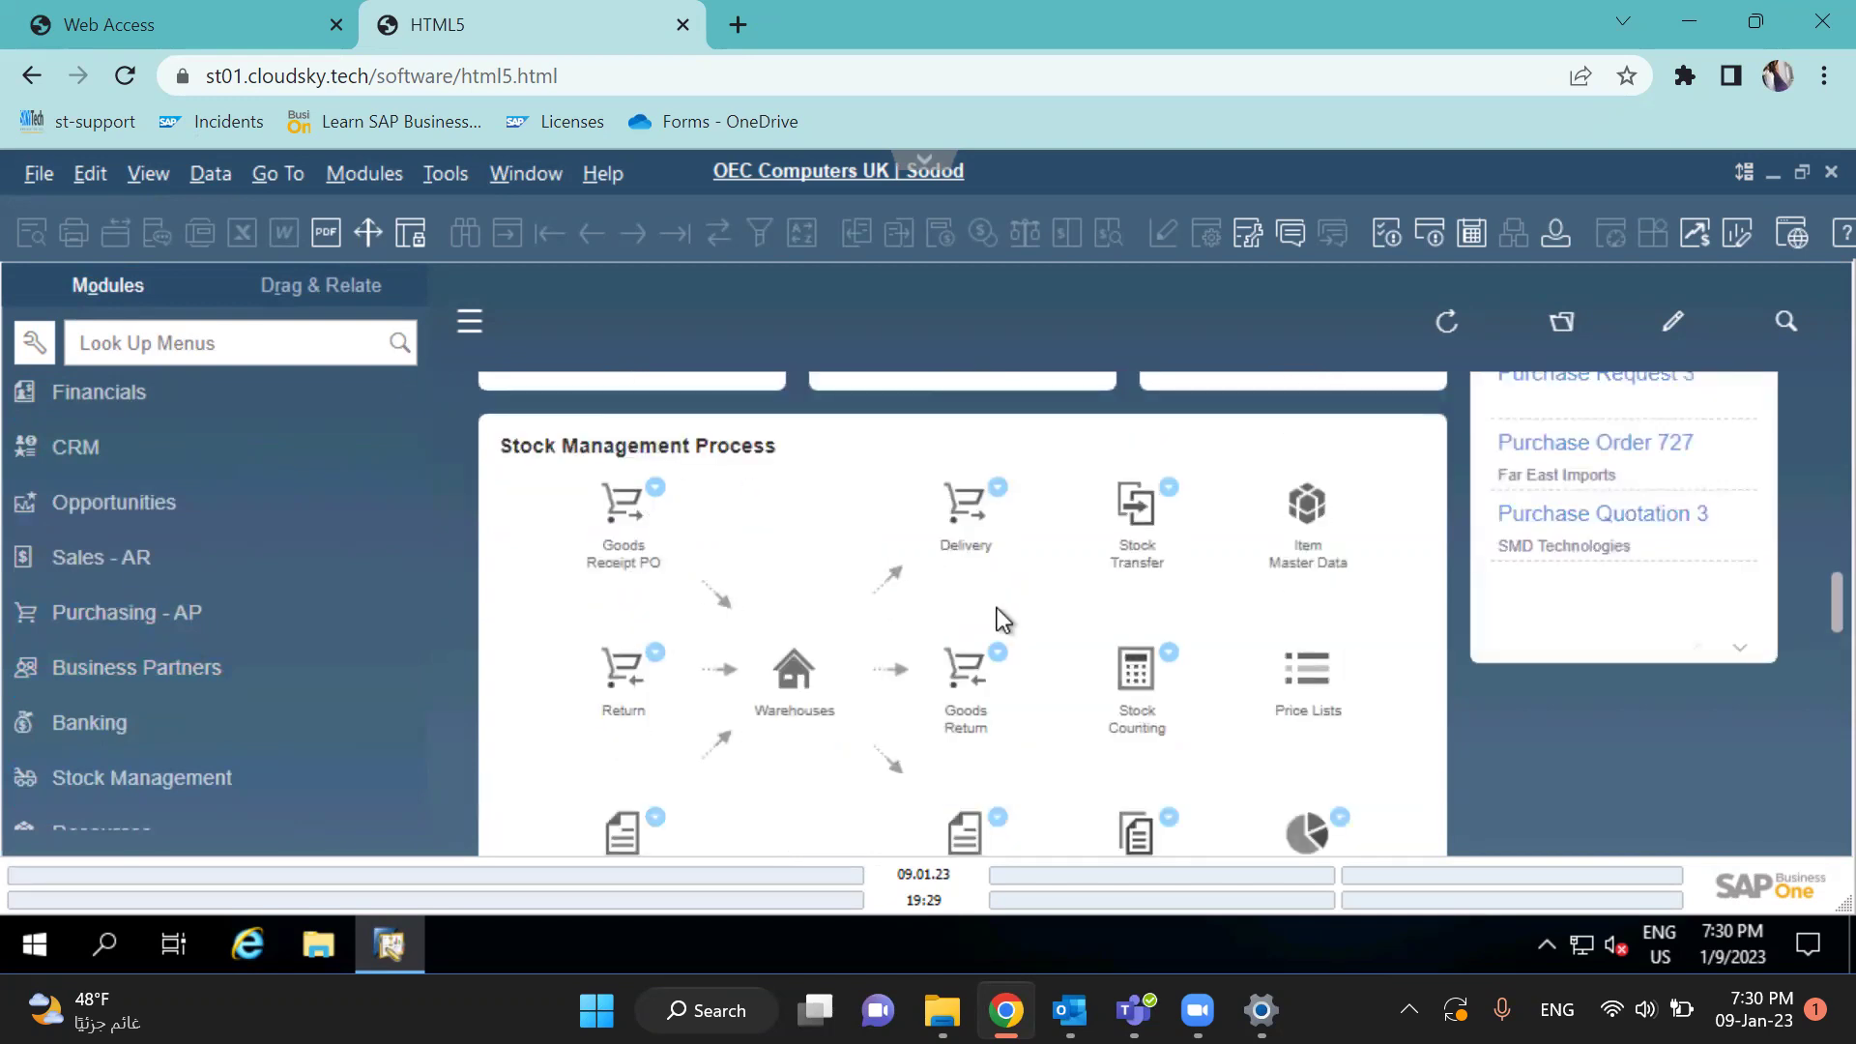
{"action": "scroll", "coordinate": [1001, 624], "scroll_direction": "down", "scroll_amount": 9}
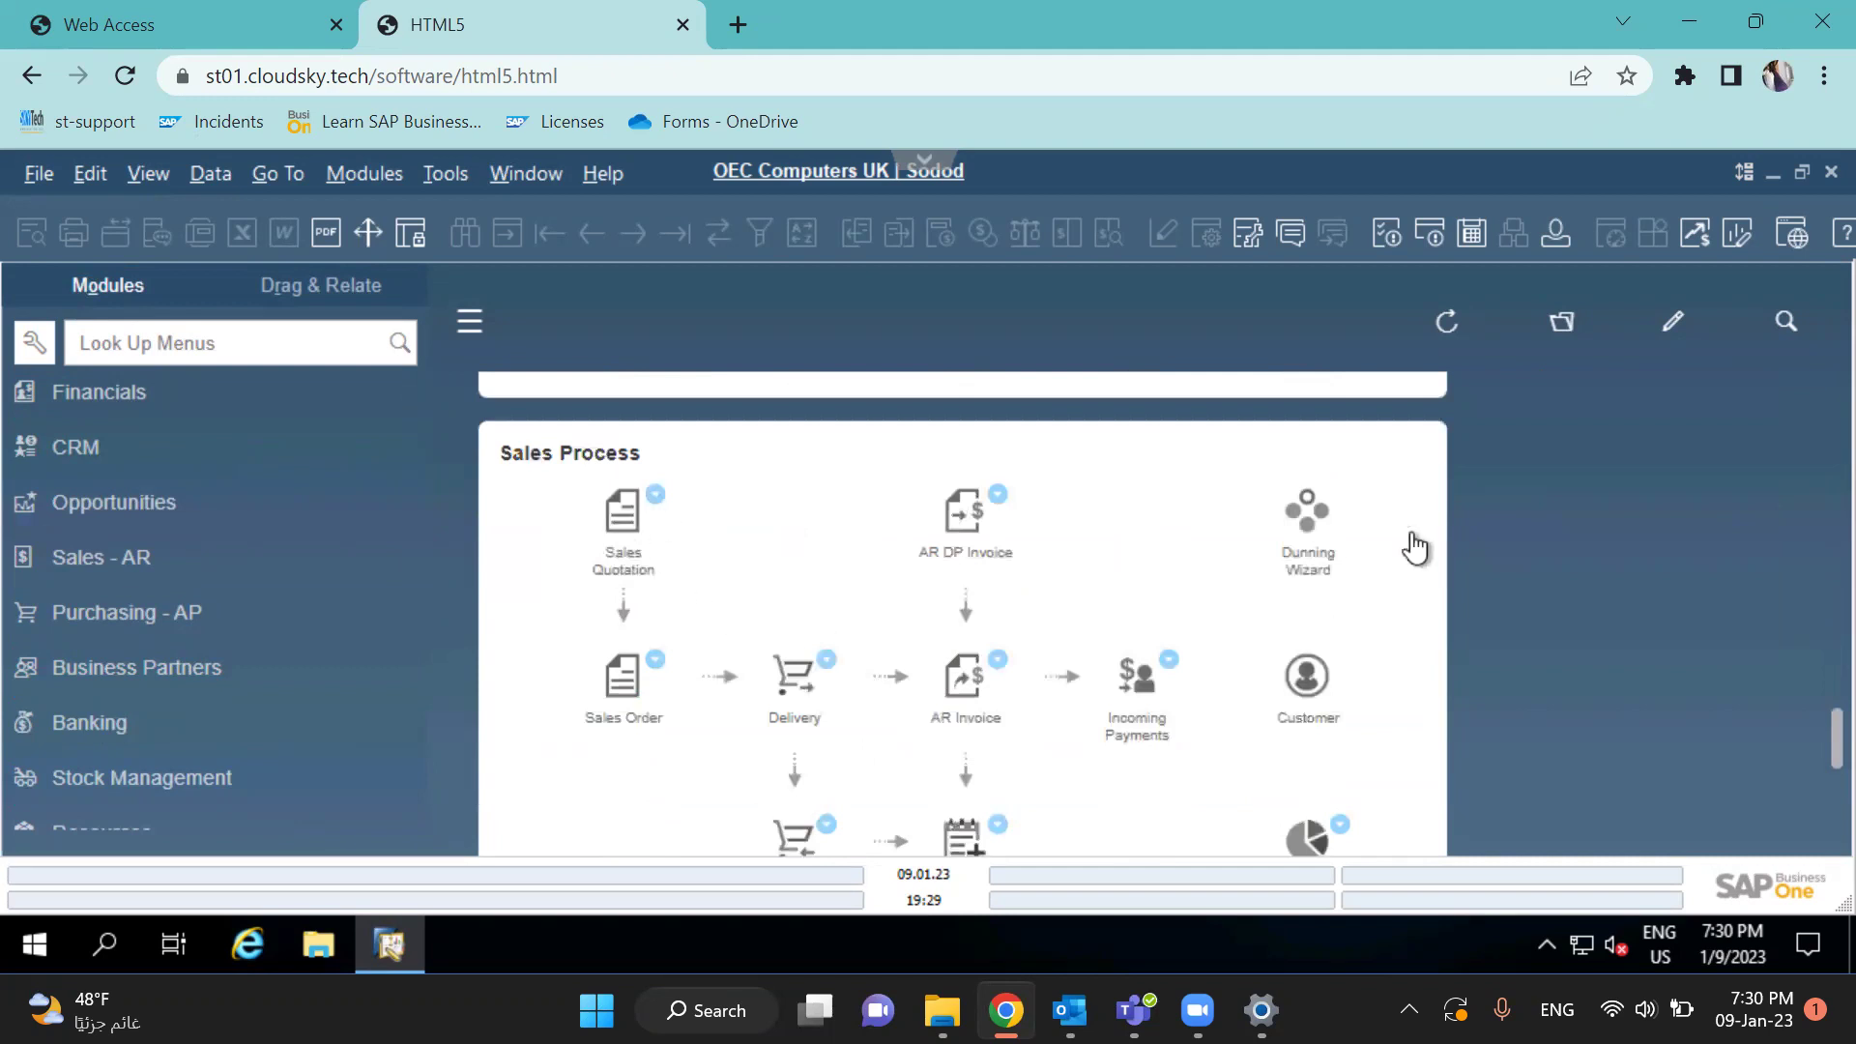
{"action": "left_click", "coordinate": [299, 793]}
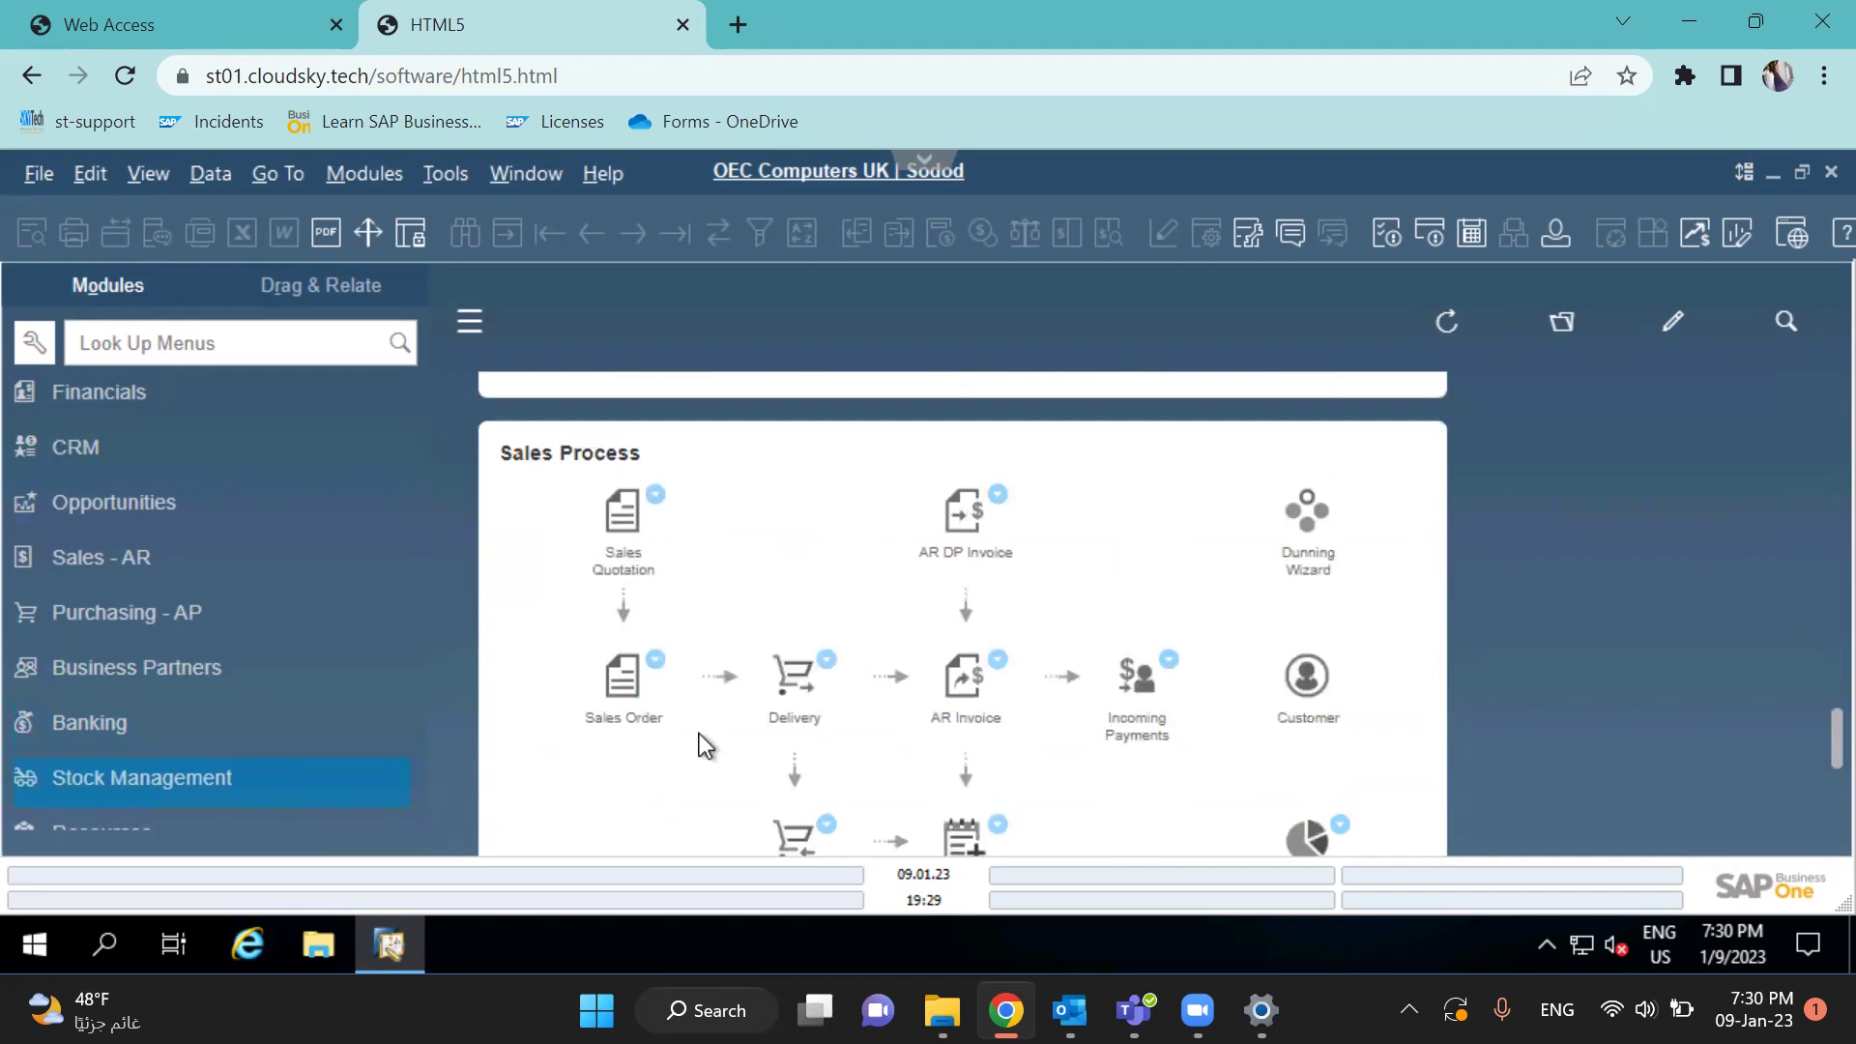